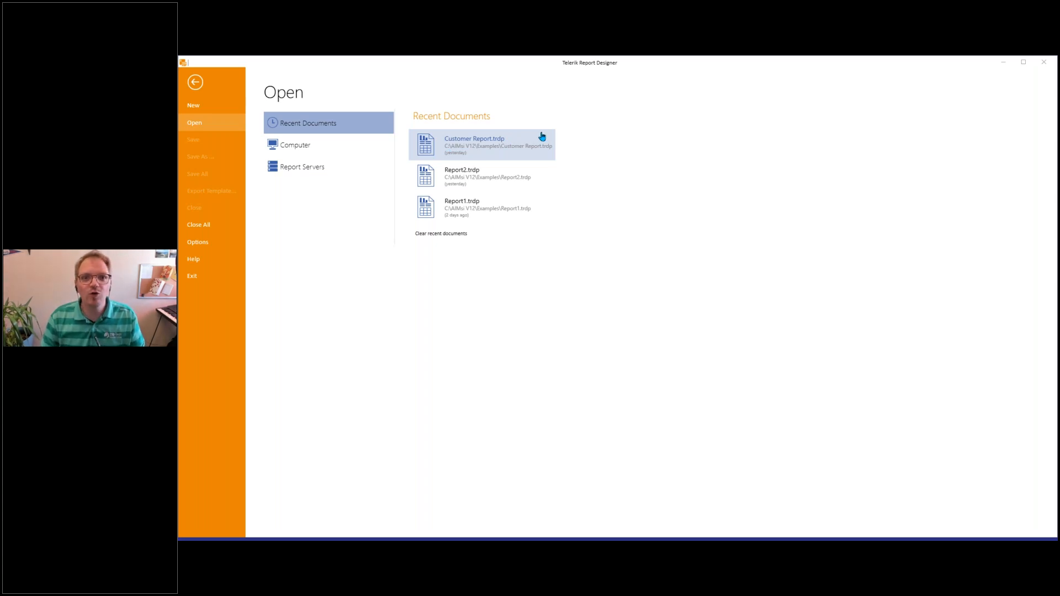
Open the recent report Customer Report.trdp in the designer
click(455, 140)
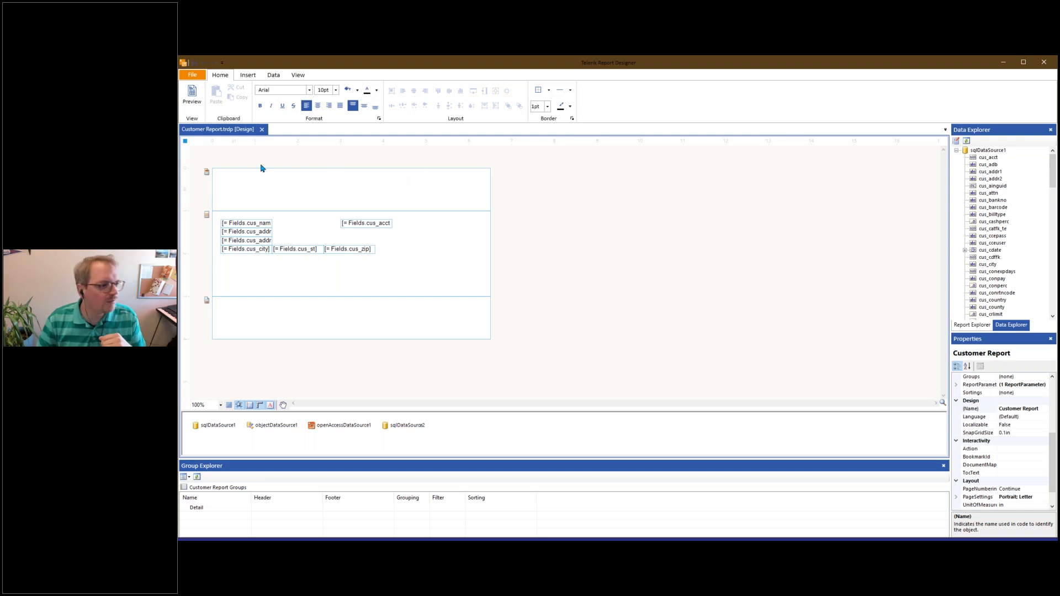
key(alt+Tab)
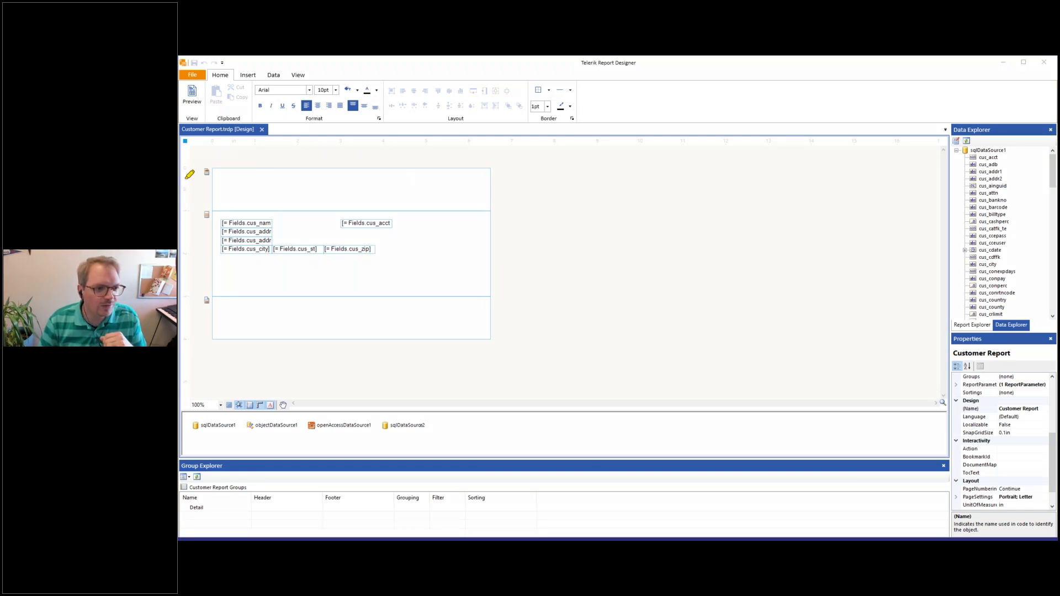
drag(199, 150, 660, 152)
mouse_move(763, 150)
mouse_down()
mouse_move(918, 310)
mouse_move(499, 371)
mouse_move(198, 227)
mouse_move(203, 134)
mouse_up()
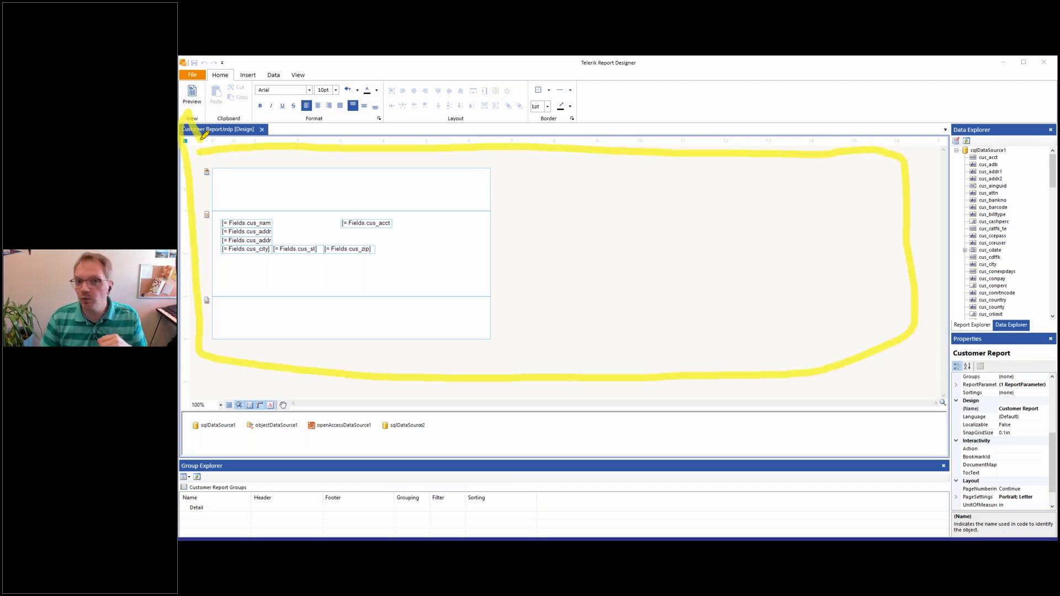
mouse_move(216, 172)
mouse_down()
mouse_move(330, 203)
mouse_move(214, 171)
mouse_move(405, 178)
mouse_up()
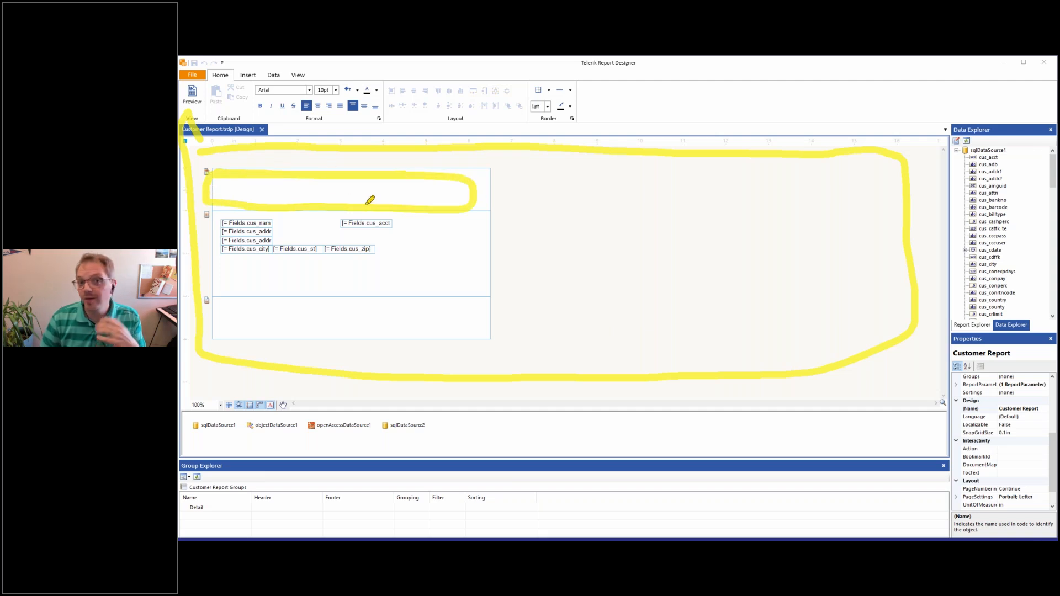
mouse_move(221, 303)
mouse_down()
mouse_move(473, 343)
mouse_move(222, 334)
mouse_move(219, 303)
mouse_up()
mouse_move(227, 209)
mouse_down()
mouse_move(331, 215)
mouse_move(407, 274)
mouse_move(240, 209)
mouse_up()
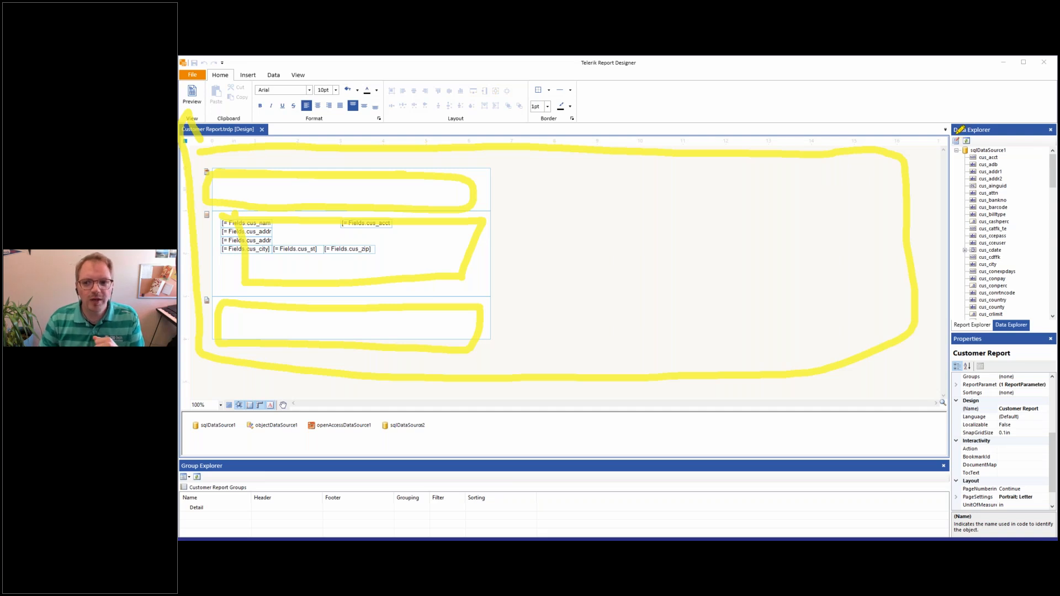
mouse_move(958, 133)
mouse_down()
mouse_move(1038, 295)
mouse_move(958, 284)
mouse_move(957, 140)
mouse_up()
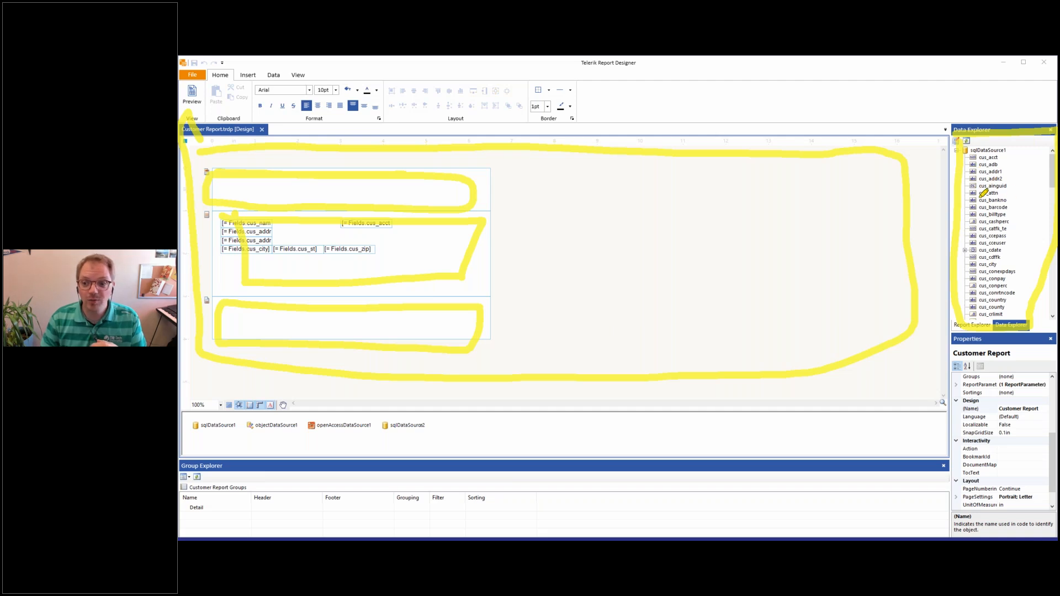
drag(980, 186, 1016, 186)
drag(981, 235, 1017, 236)
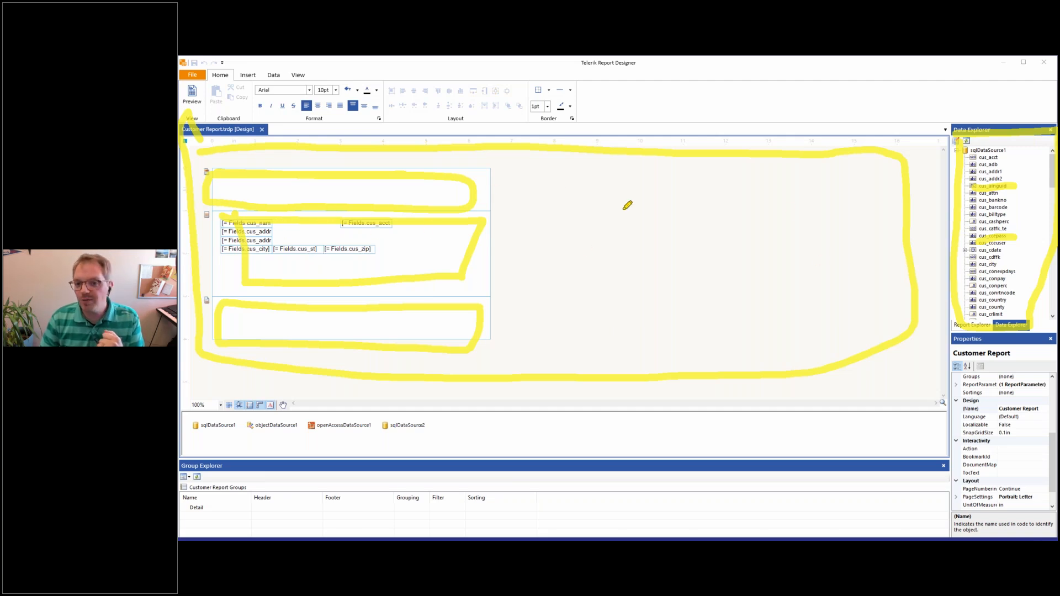
mouse_move(908, 256)
mouse_down()
mouse_move(769, 215)
mouse_move(421, 206)
mouse_move(469, 256)
mouse_up()
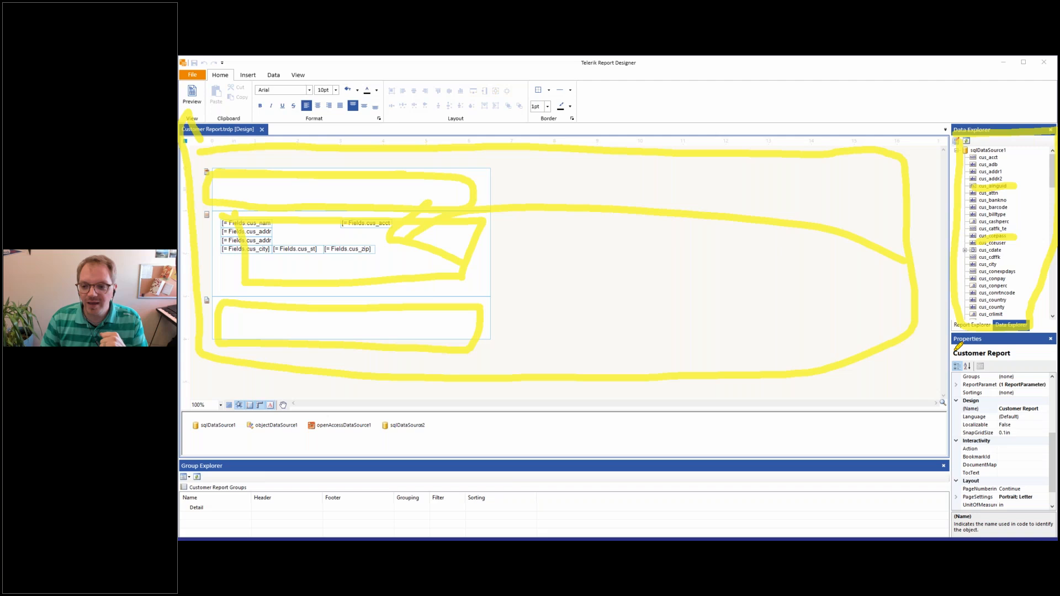
mouse_move(955, 355)
mouse_down()
mouse_move(1022, 503)
mouse_move(942, 445)
mouse_move(967, 369)
mouse_up()
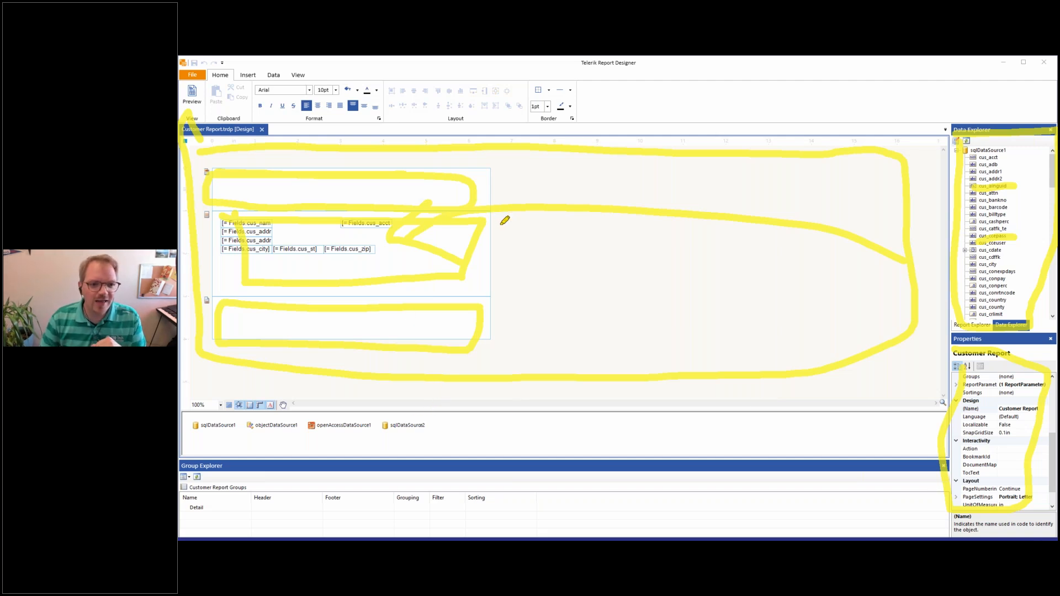
click(539, 294)
mouse_move(236, 75)
mouse_down()
mouse_move(434, 130)
mouse_move(270, 75)
mouse_up()
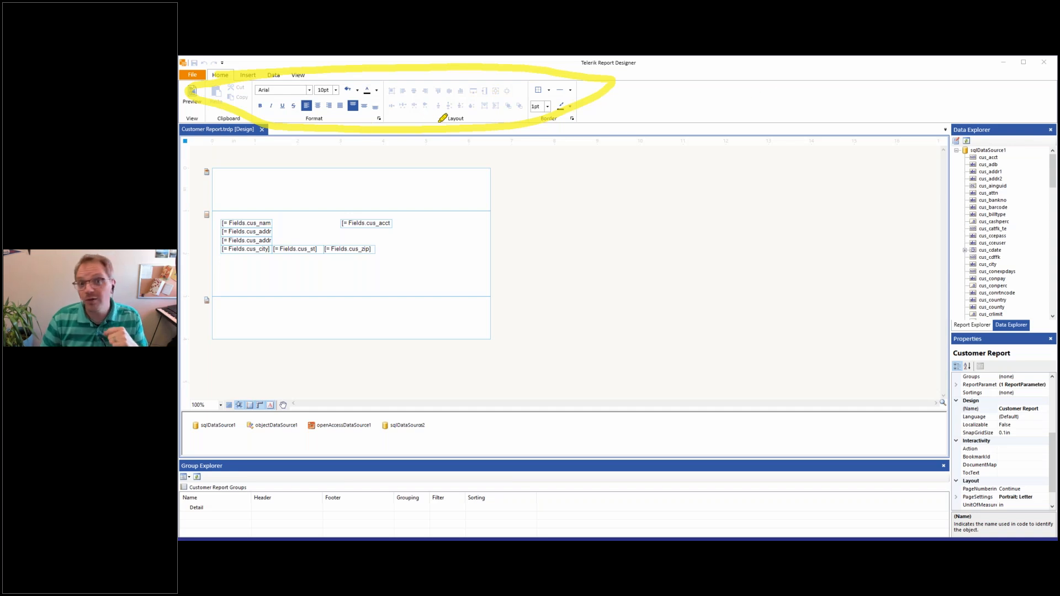
click(476, 188)
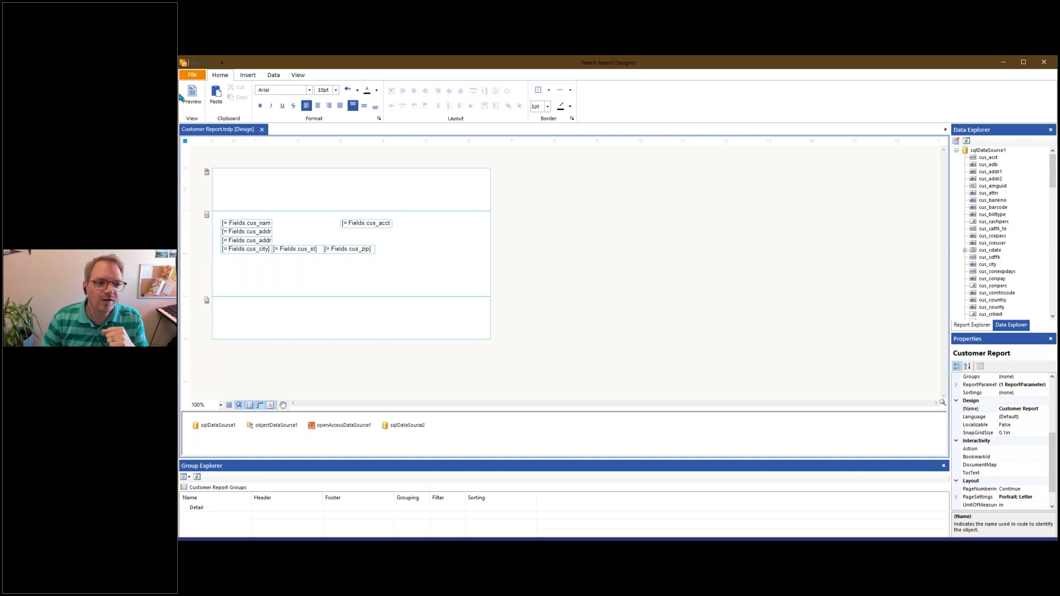
click(247, 75)
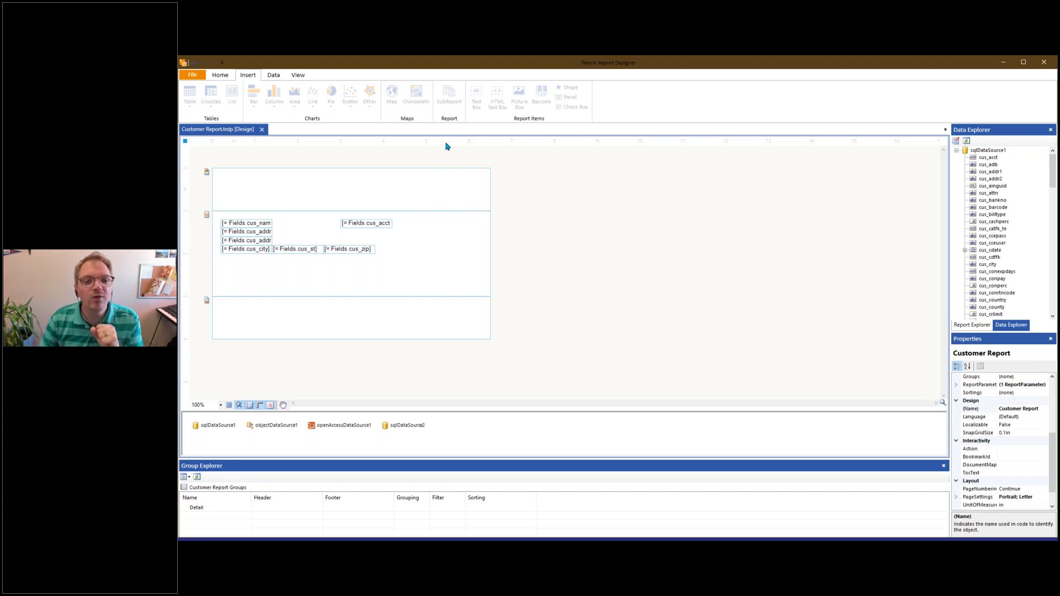
click(273, 75)
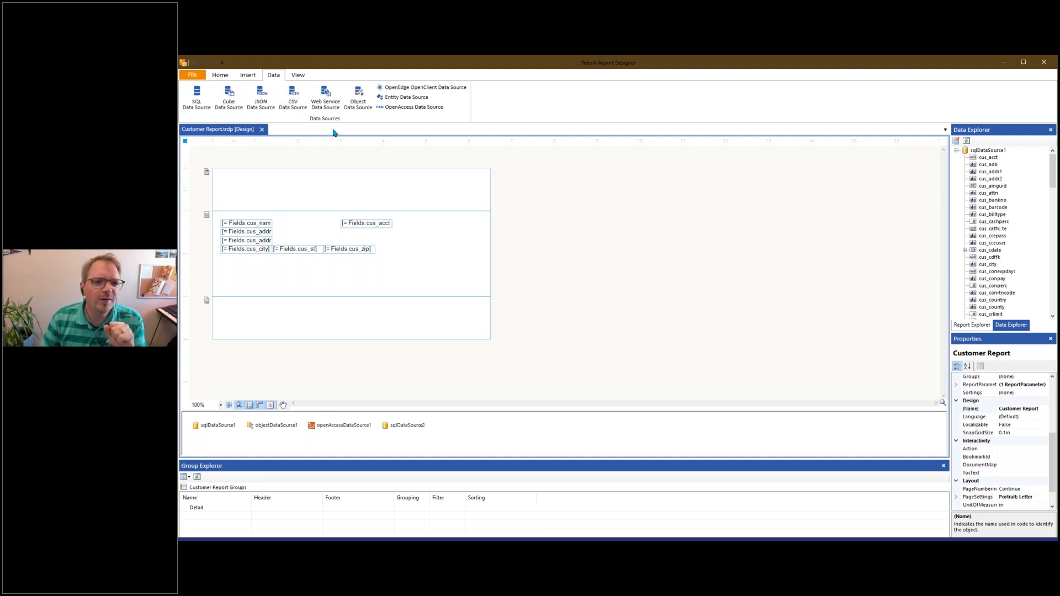
click(298, 75)
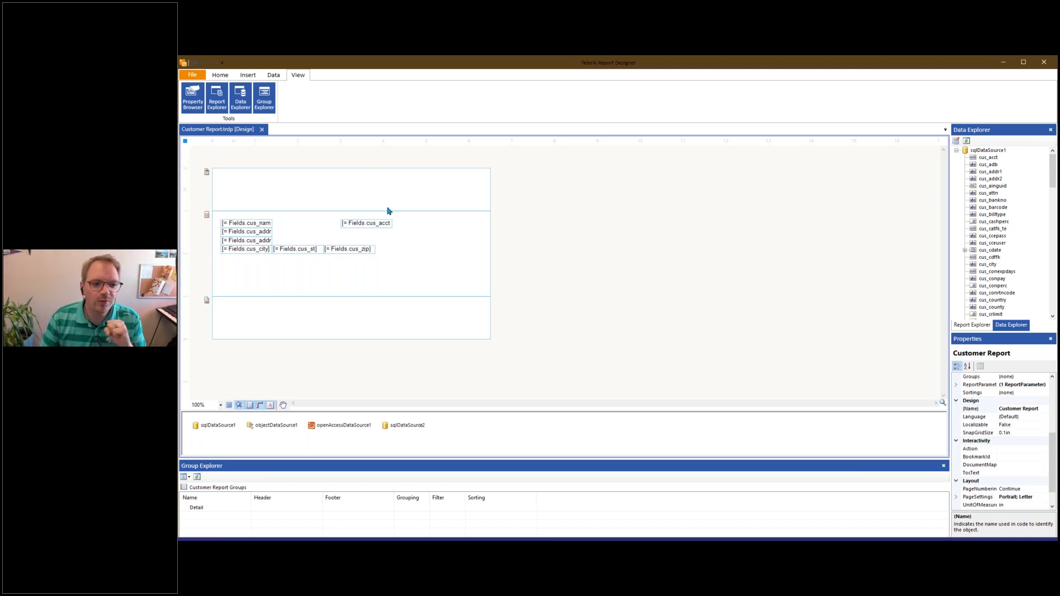
click(219, 78)
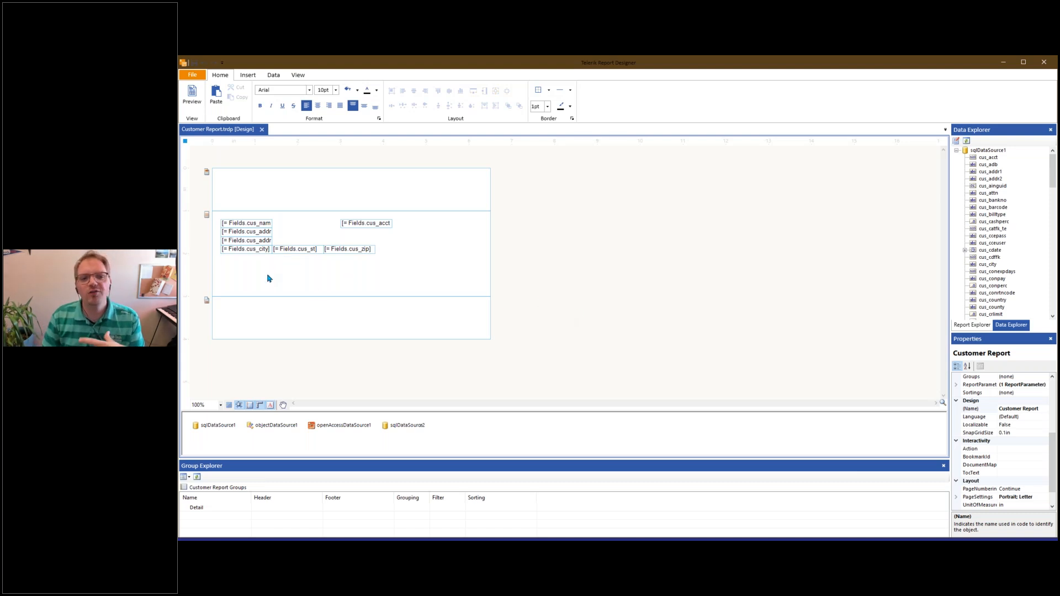
Place a customer data field in the detail section at about 5.3 in, 0.7 in, and delete the new text box
click(241, 227)
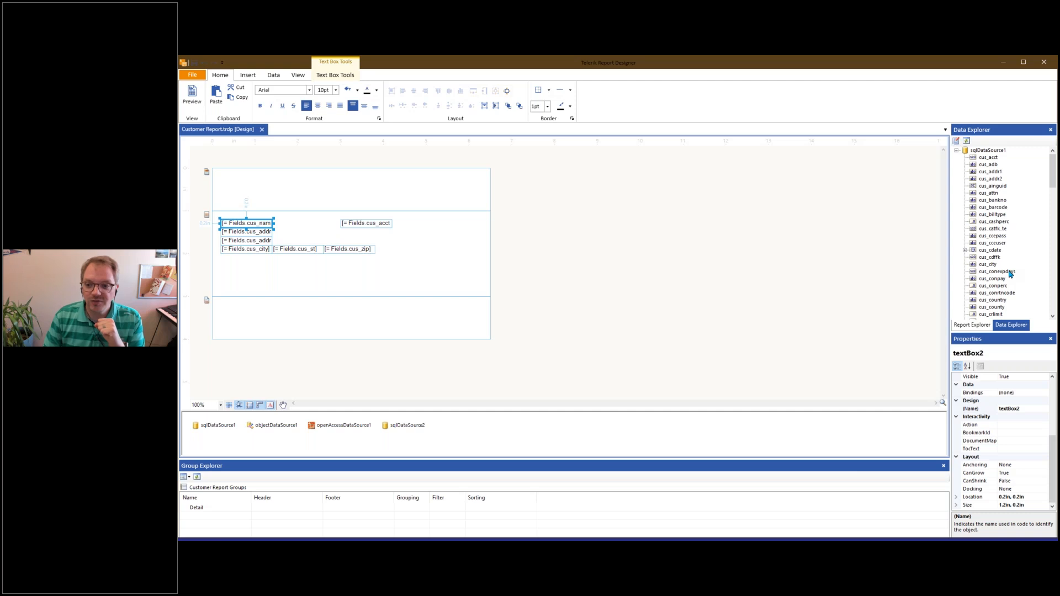
scroll(1010, 273, down, 10)
drag(989, 264, 439, 246)
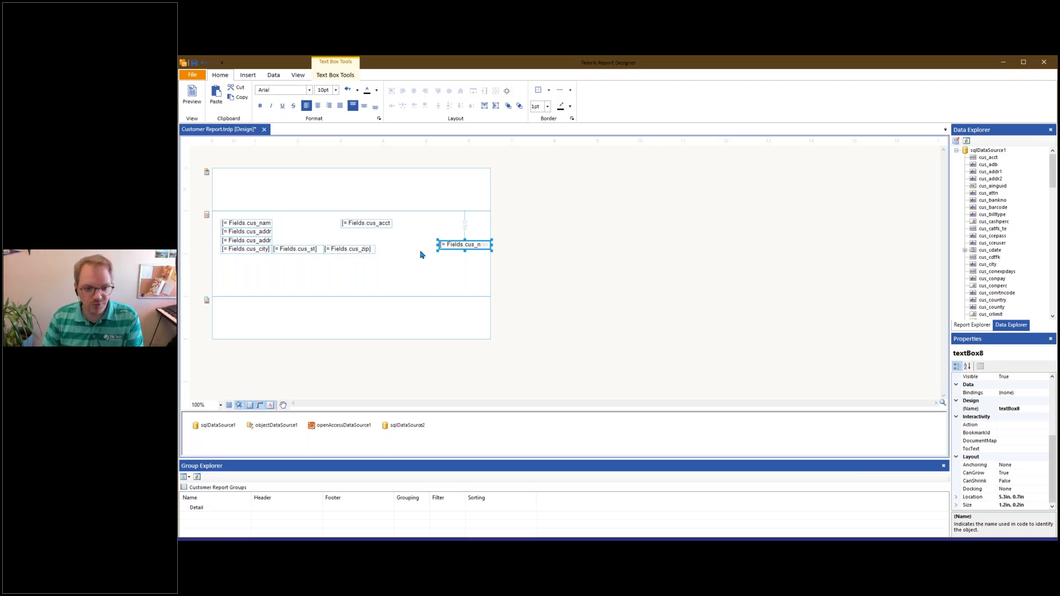
key(Delete)
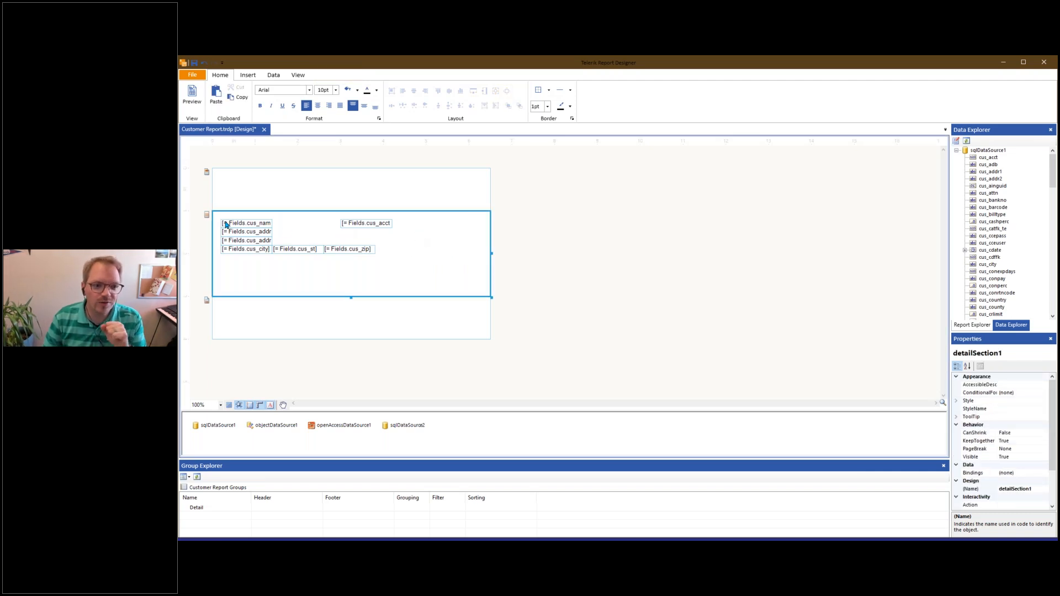
Inspect the field values of the name, account, address, city and zip text boxes in the detail section
click(245, 224)
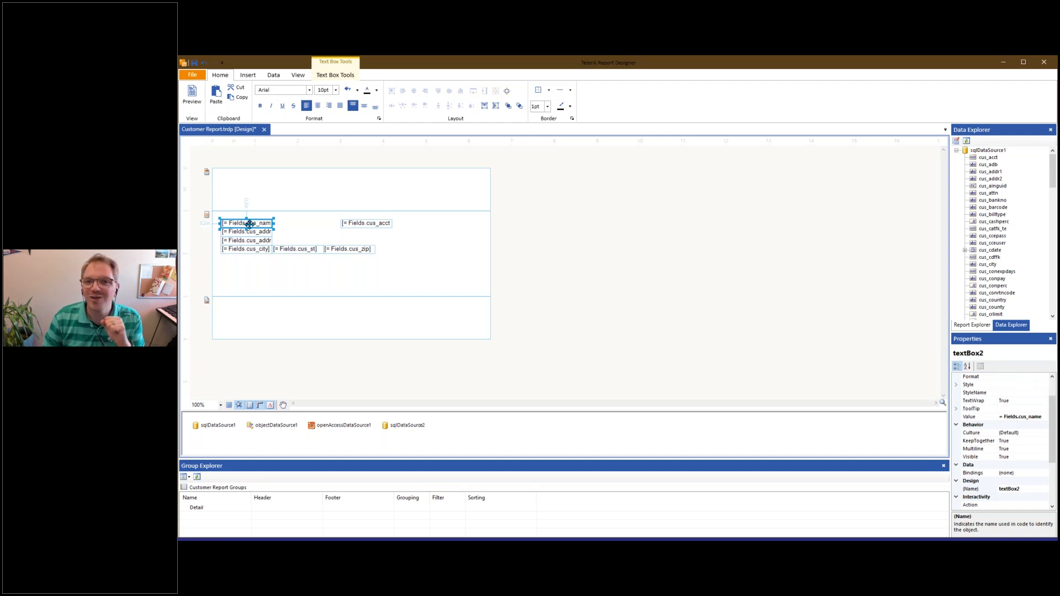
click(360, 225)
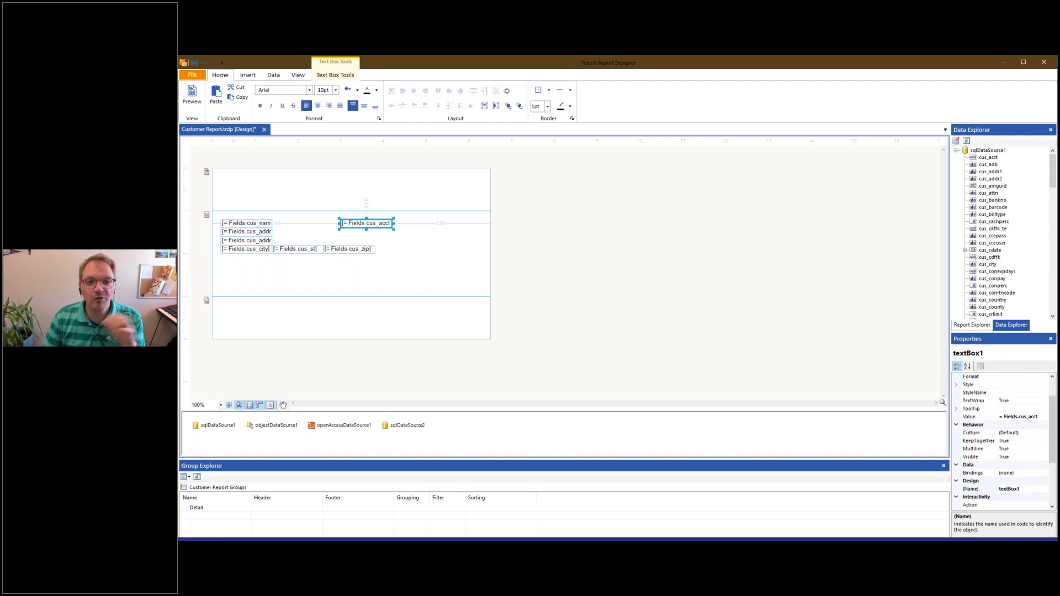
click(236, 234)
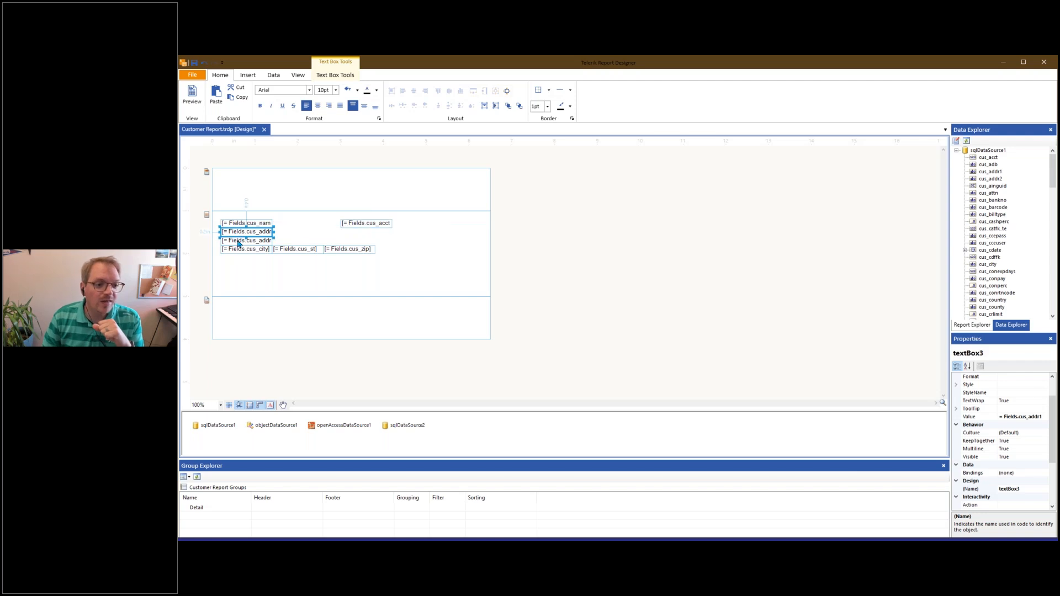
click(242, 249)
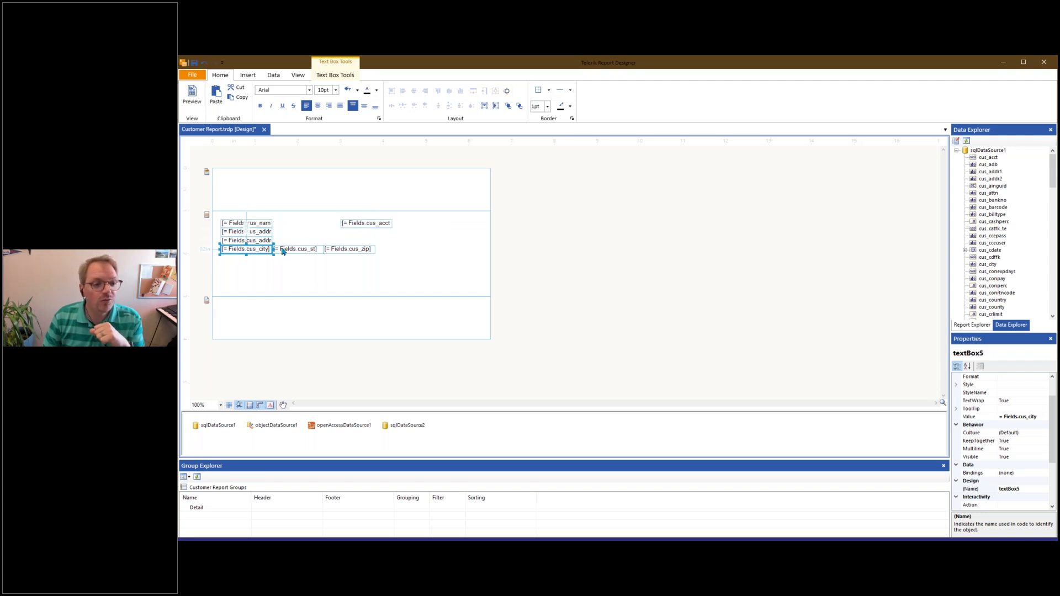
click(343, 249)
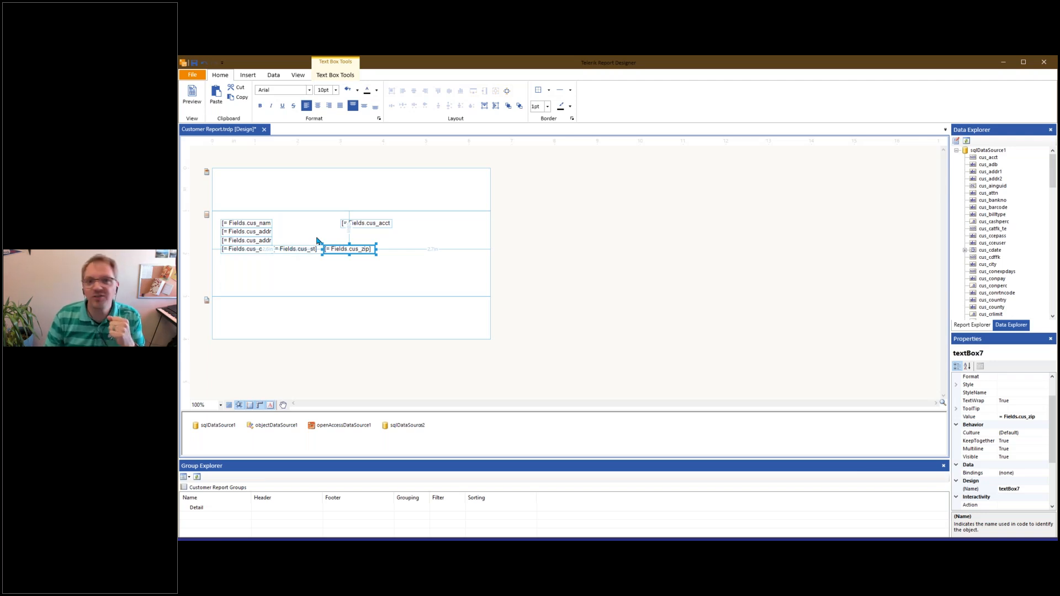
Preview the customer report with the ZipCode parameter set to 52001
click(192, 97)
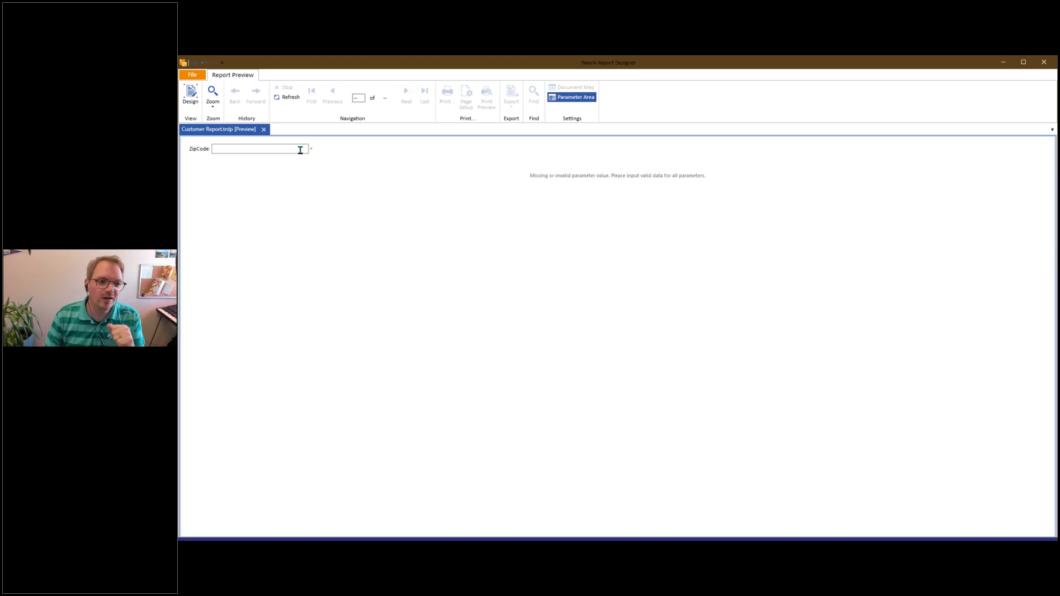
click(279, 148)
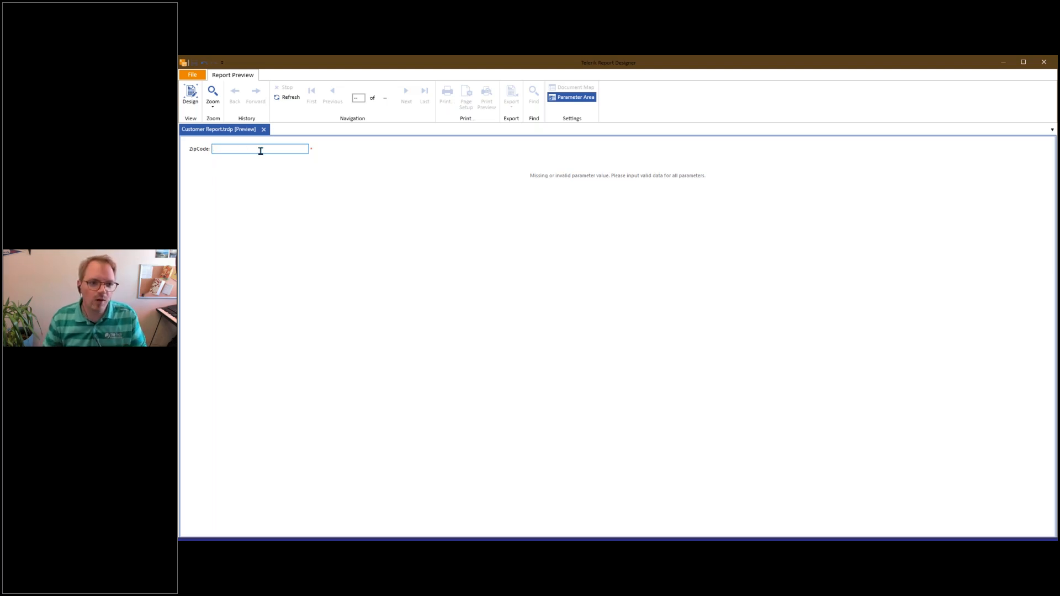
text(52001)
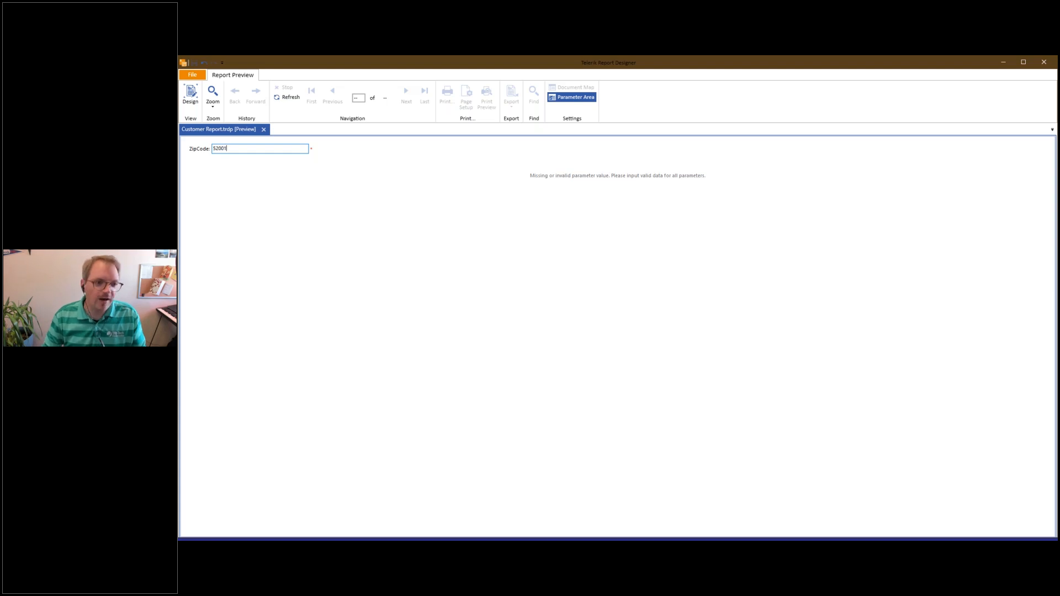
key(Return)
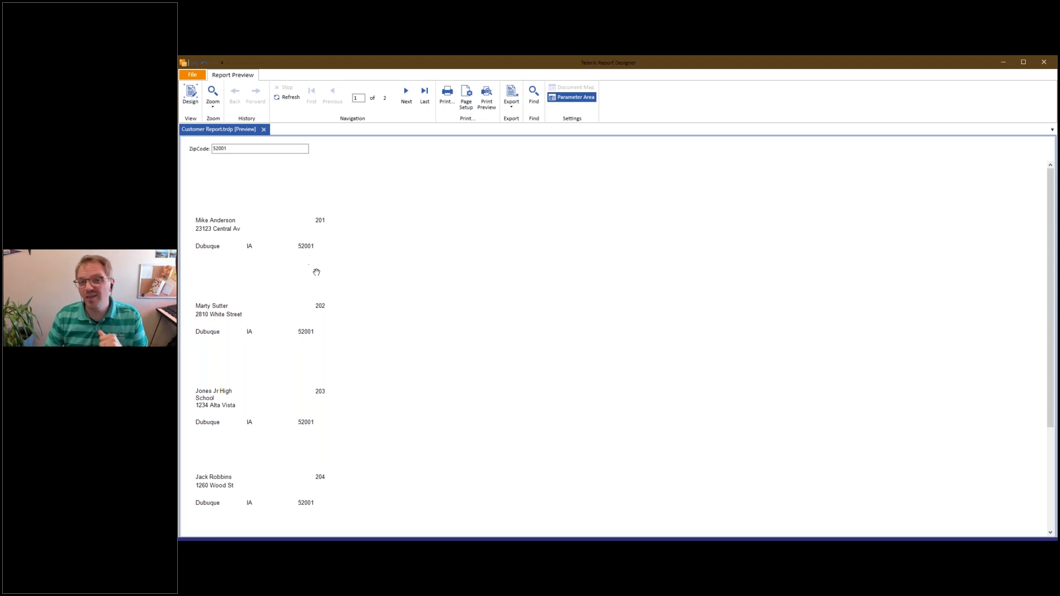
Change the ZipCode parameter to 52003 and rerun the report preview
click(241, 149)
text(3)
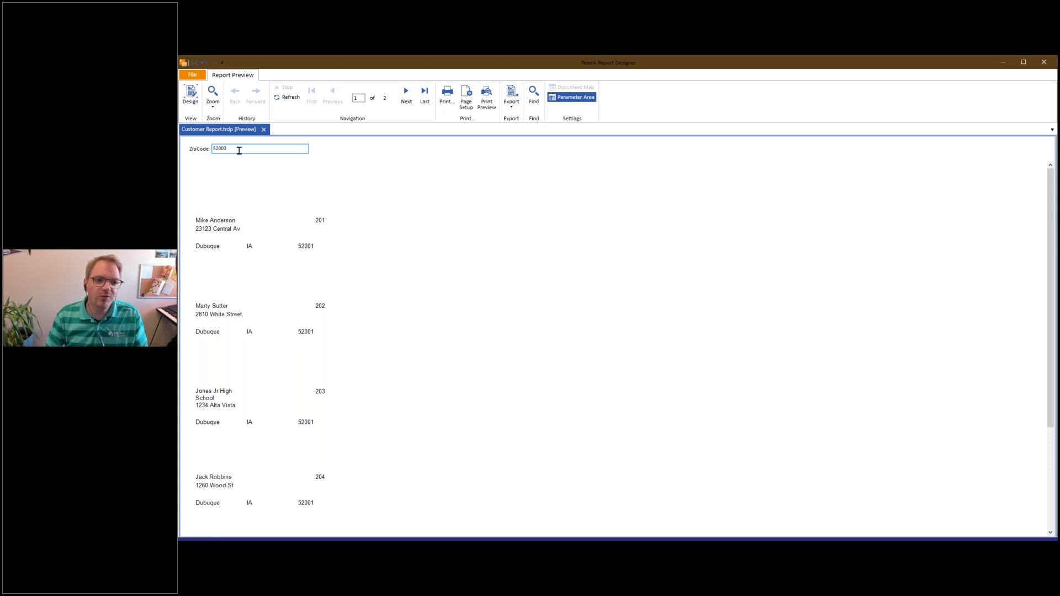
key(Return)
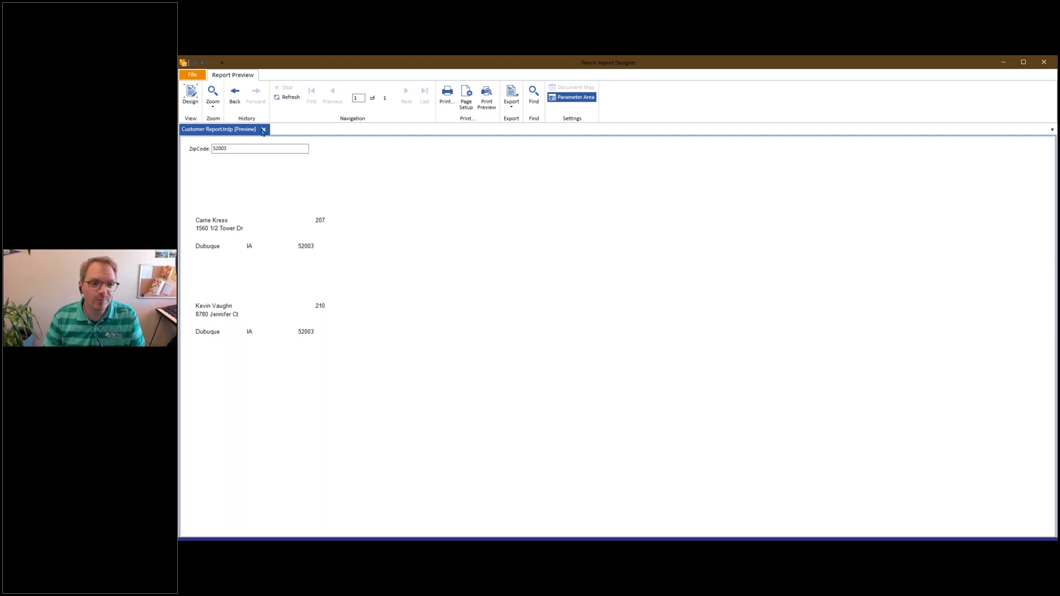
Close the previewed report and reopen Customer Report.trdp in design view
click(263, 129)
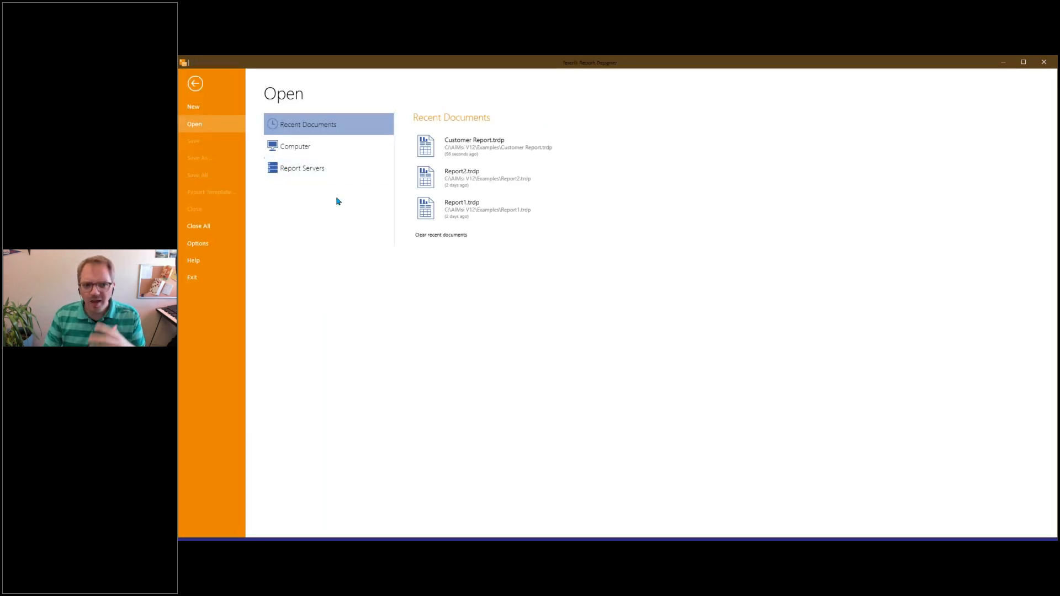
click(464, 153)
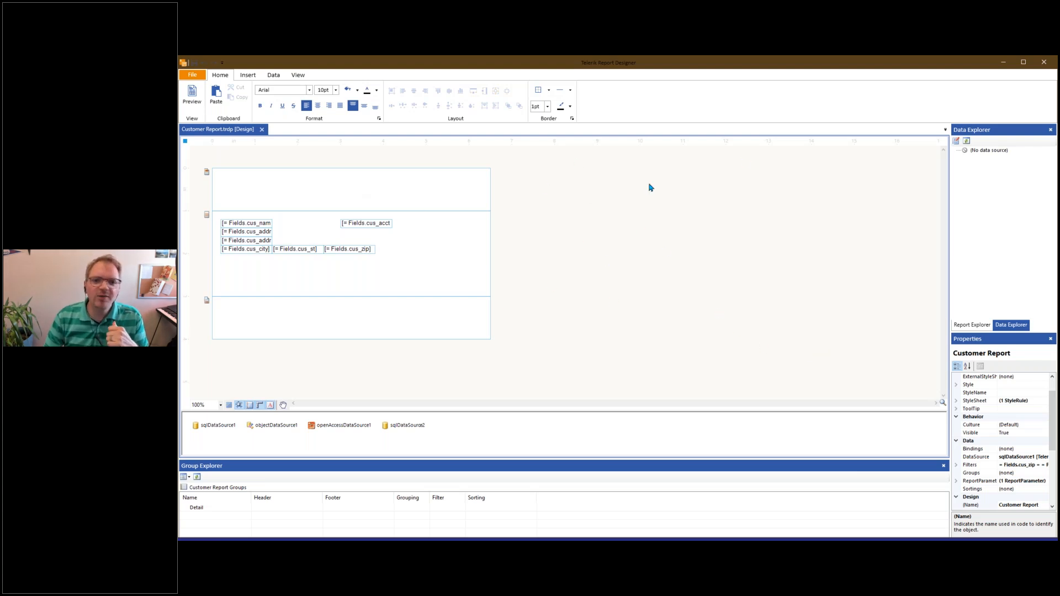
Open the Customer Report's filters and review the expression, the available operators and the value of the zip code filter
right_click(619, 230)
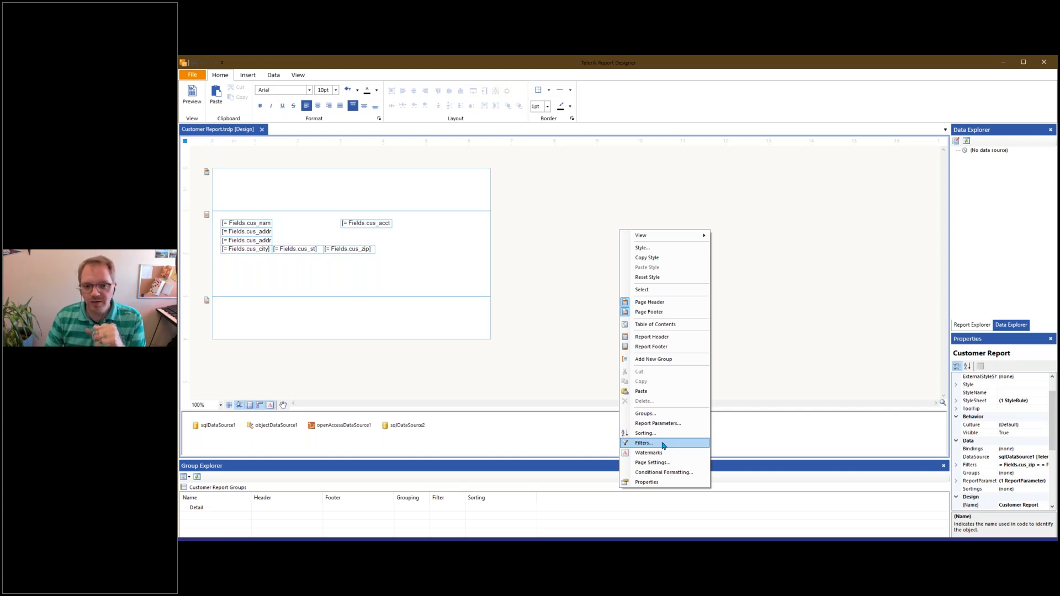
click(663, 445)
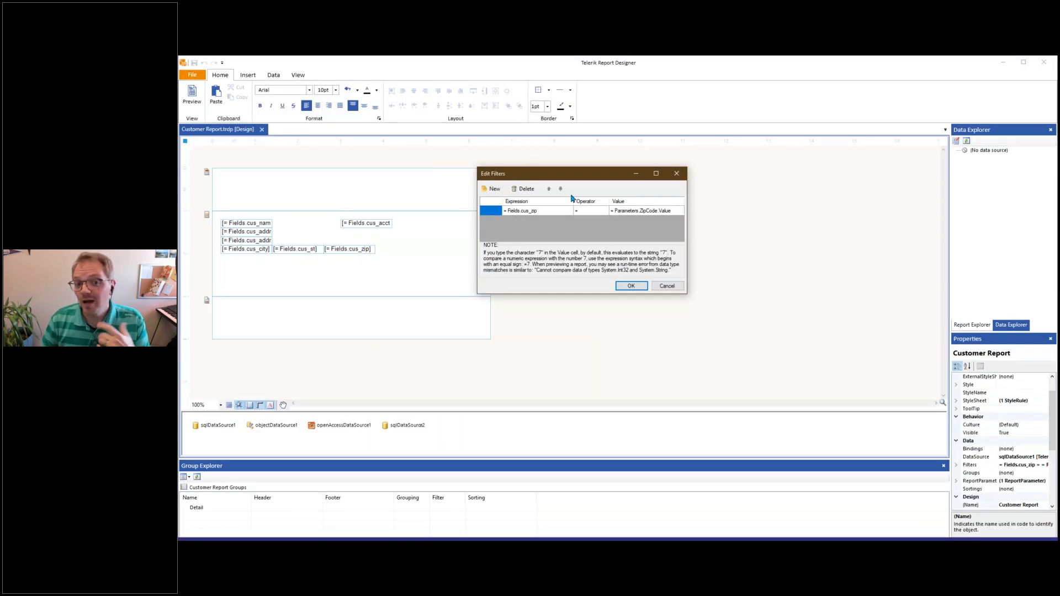
click(515, 217)
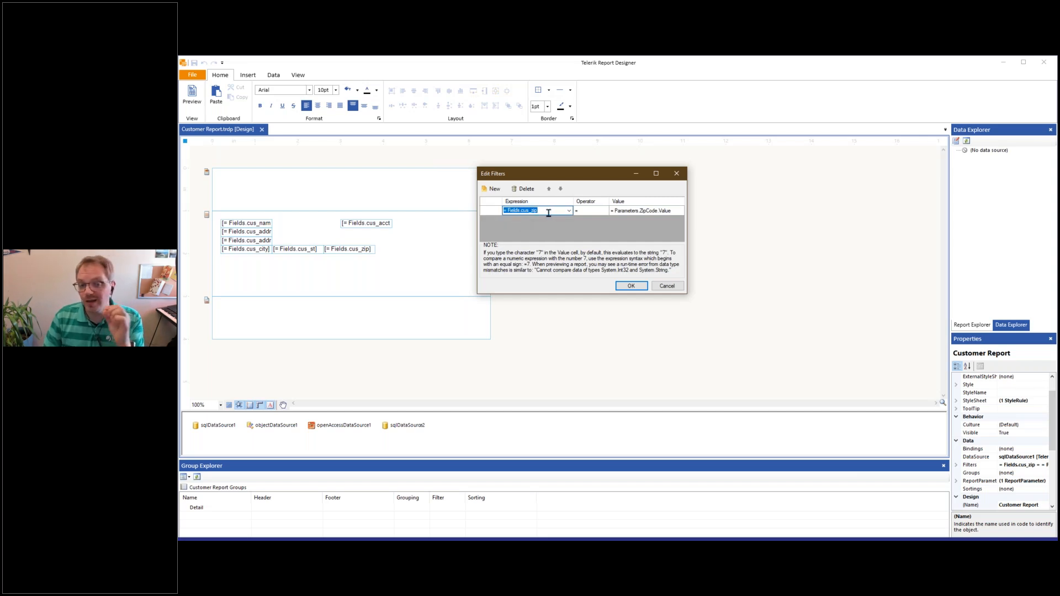
click(584, 215)
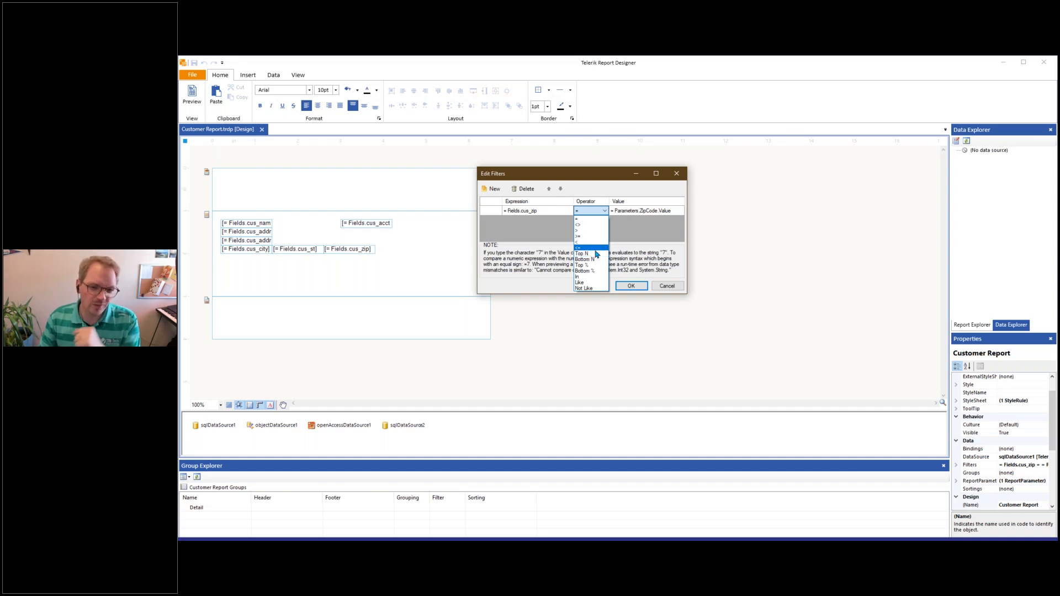
click(641, 217)
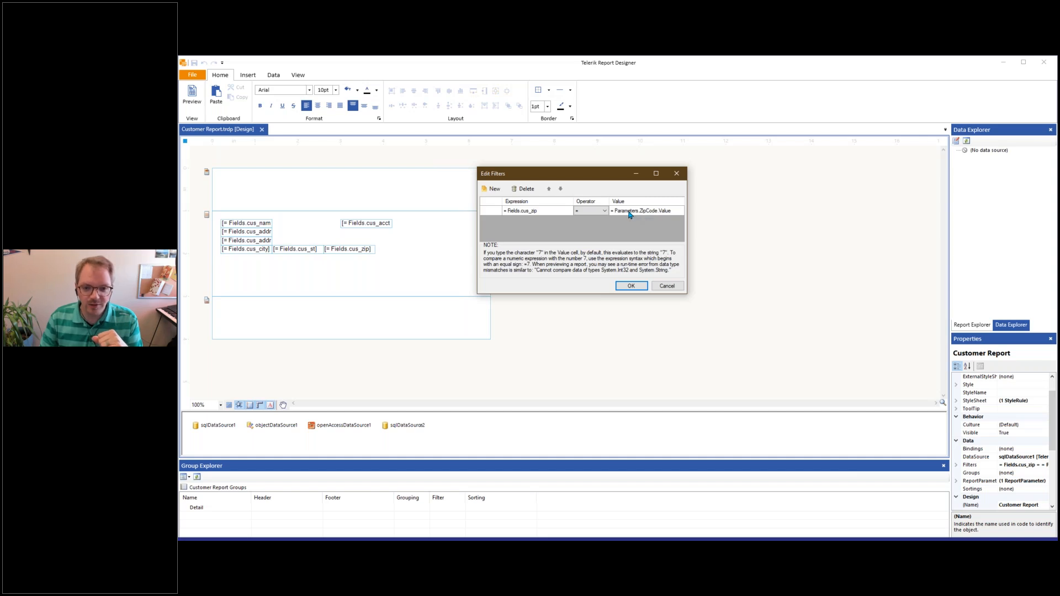
Try a fixed value of 52001 in the zip code filter, review the other value choices, and cancel the filter changes
click(635, 215)
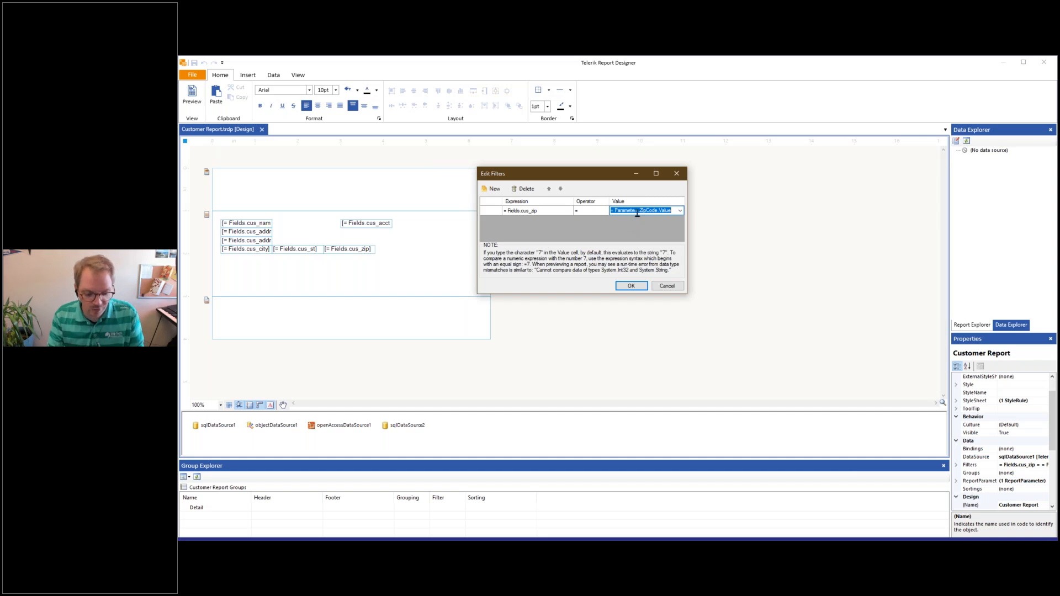
text(52001)
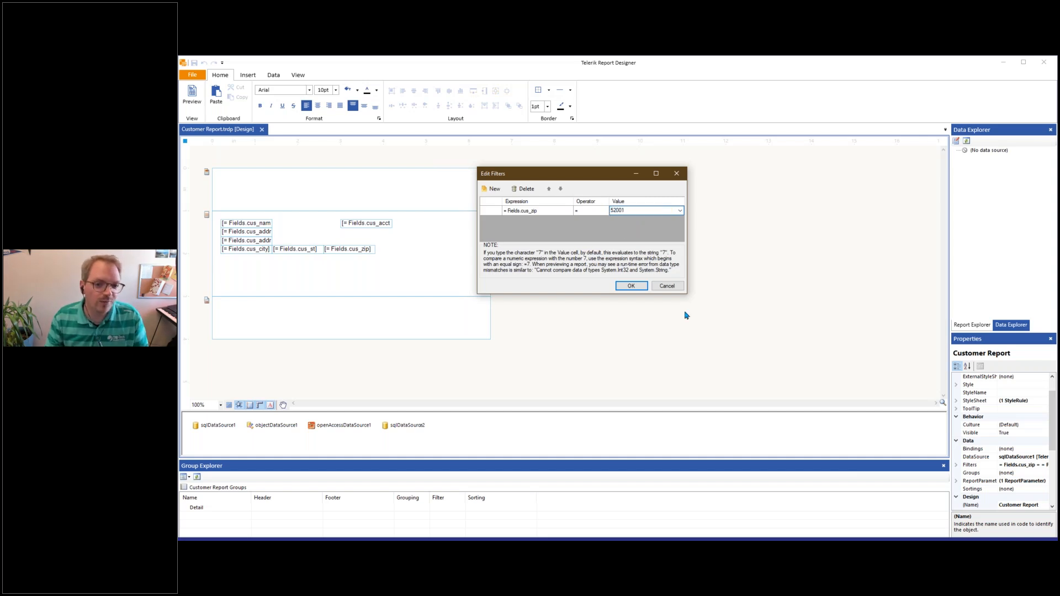
click(679, 210)
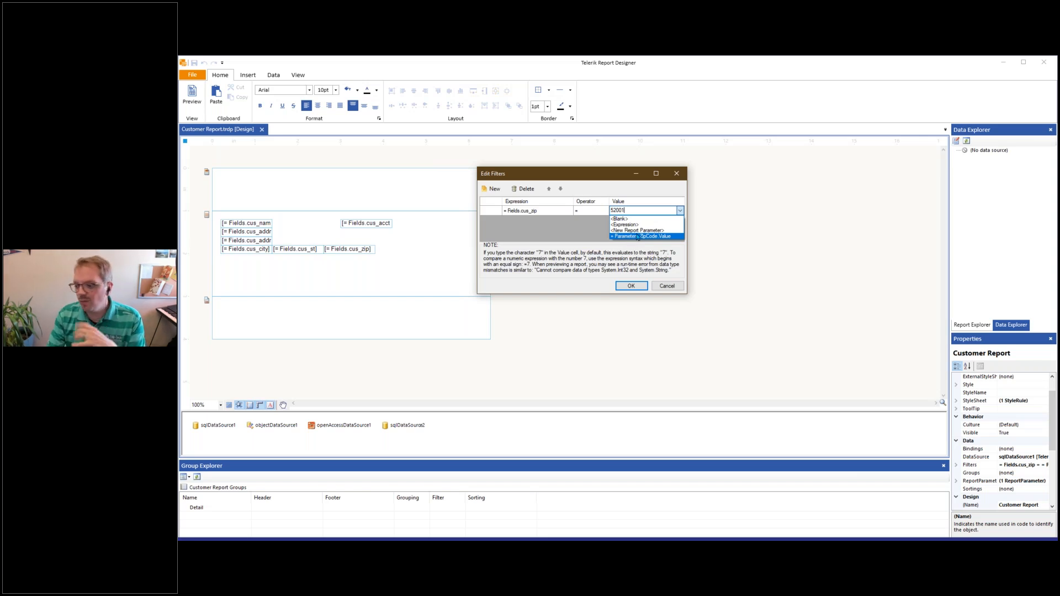
click(818, 240)
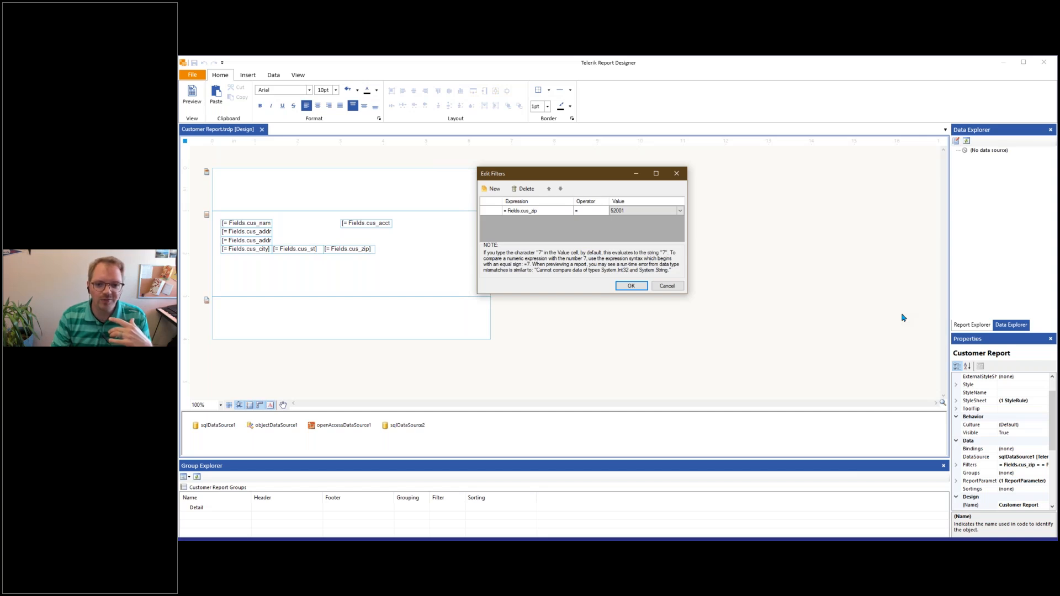
click(667, 286)
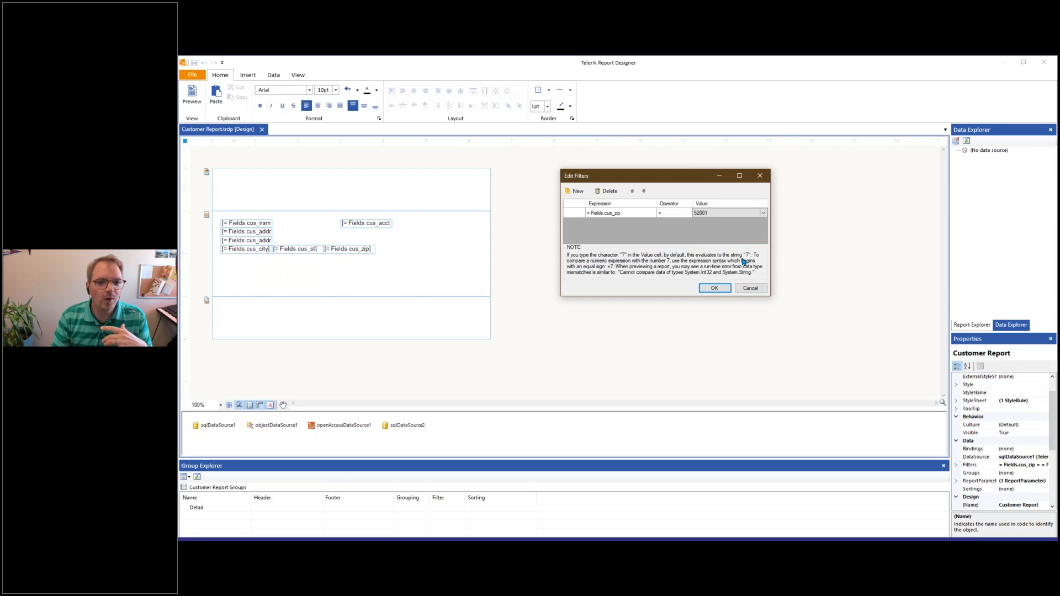
click(738, 216)
click(763, 214)
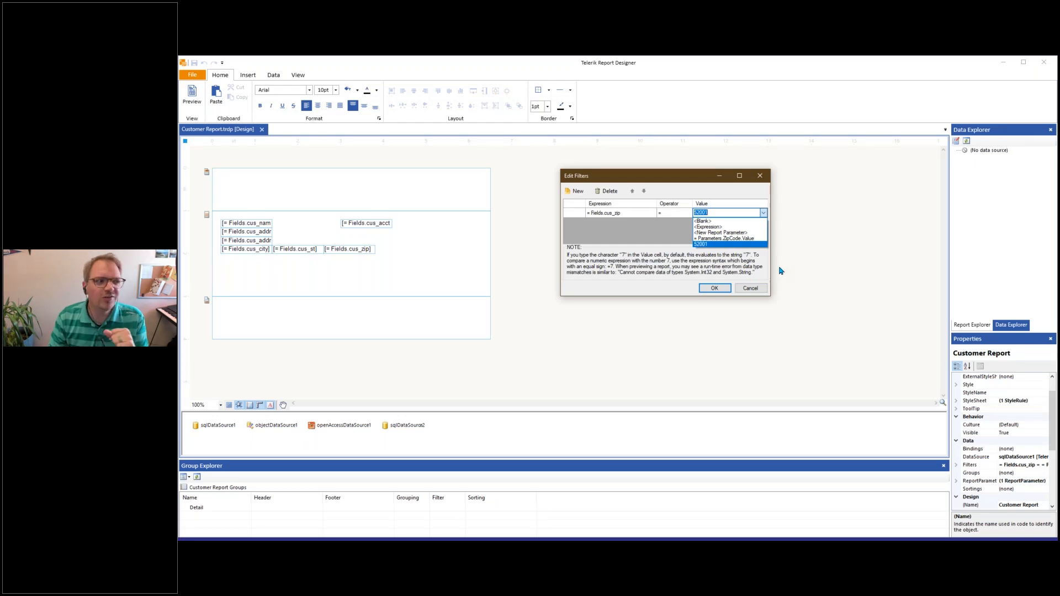
click(748, 289)
click(749, 288)
Try adding a second report parameter alongside ZipCode and open its name for editing
right_click(646, 267)
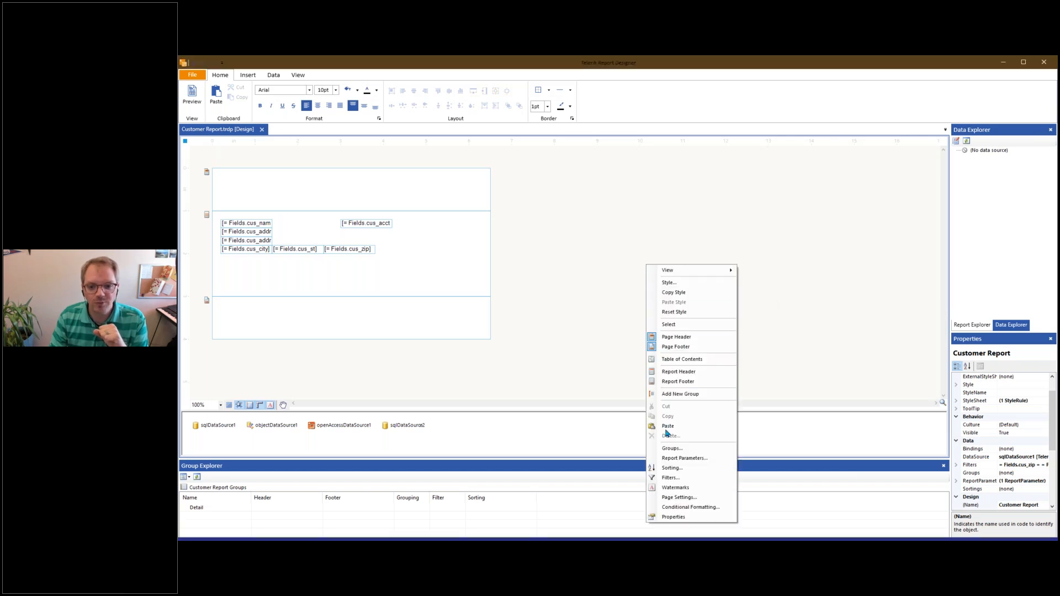
click(681, 459)
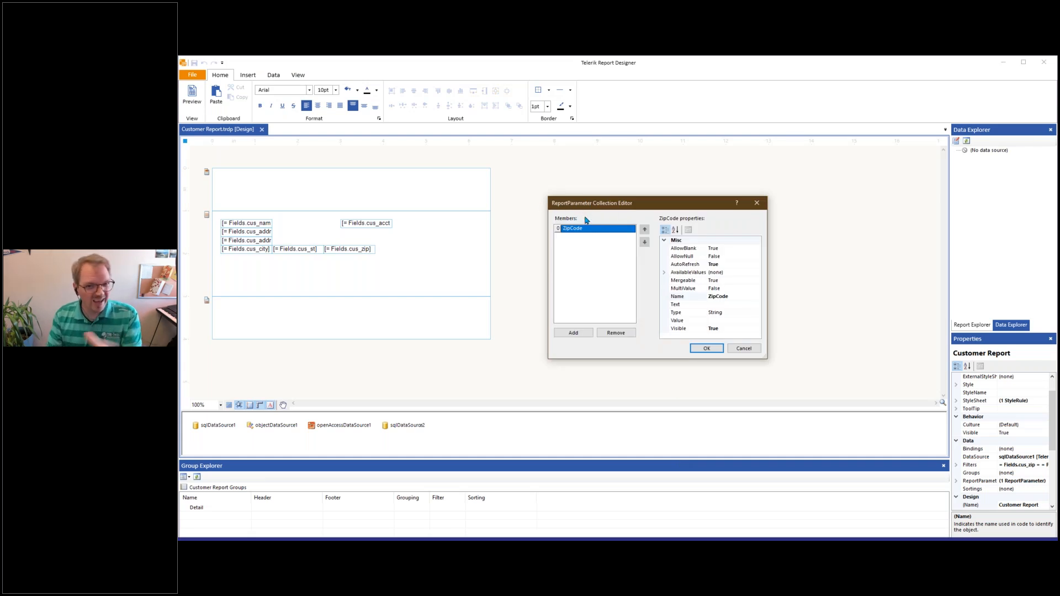
click(573, 333)
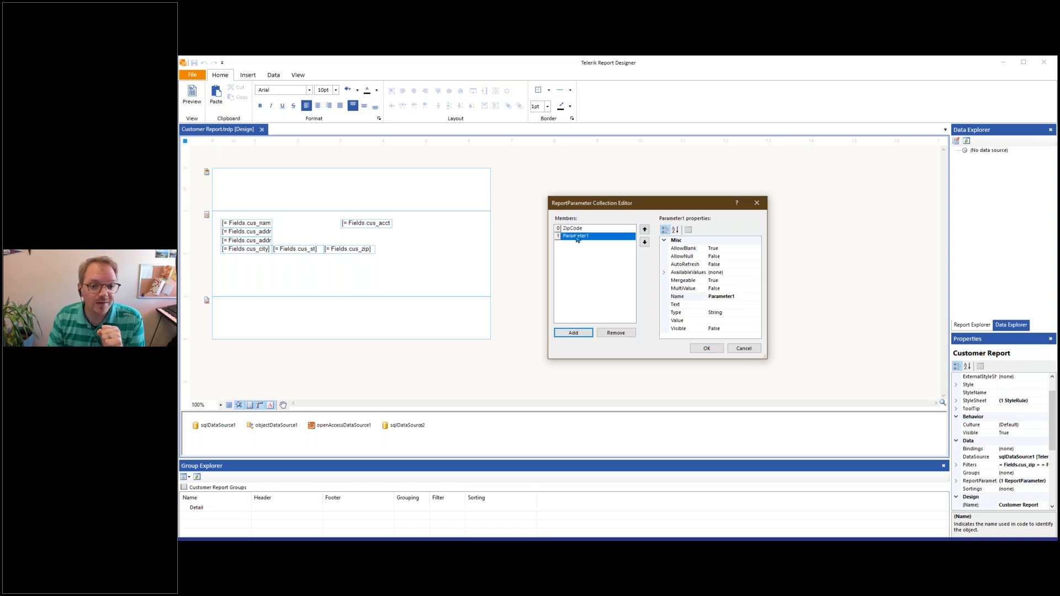
click(727, 299)
drag(736, 297, 697, 289)
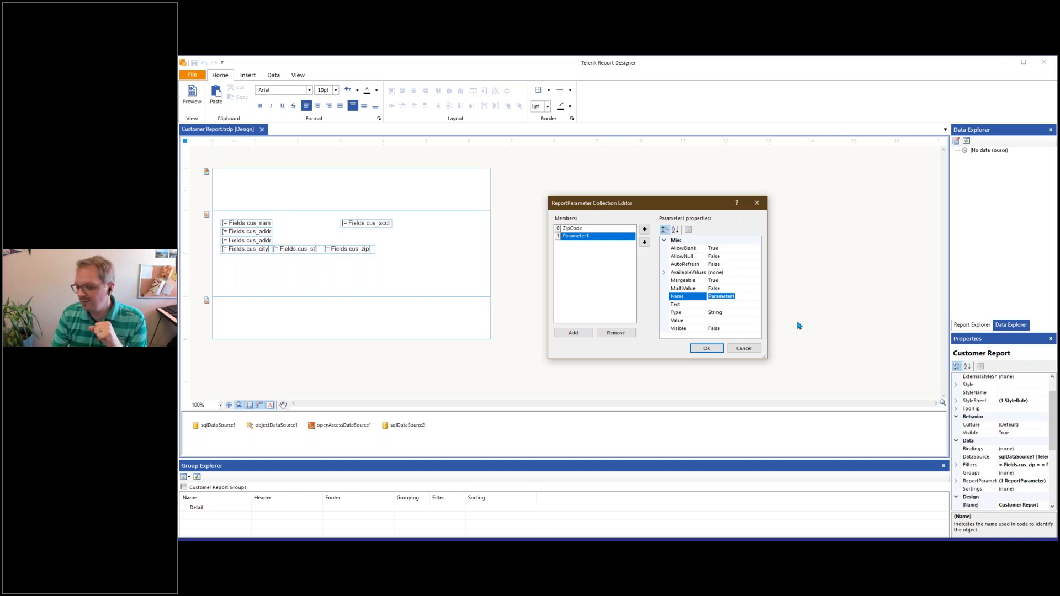
Examine the Visible options of the ZipCode parameter and close the report parameter editor
click(577, 229)
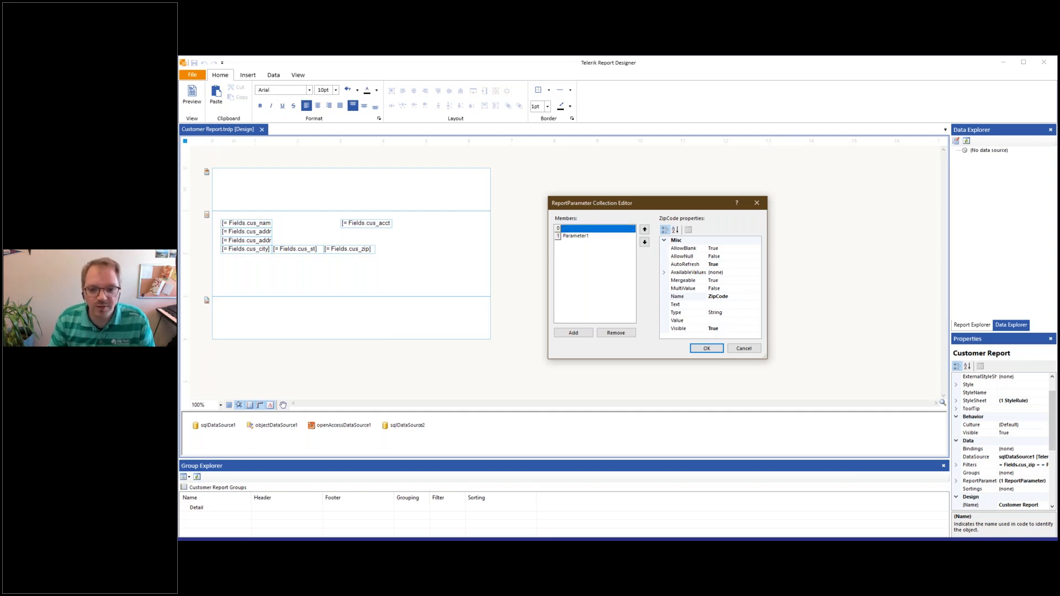
click(715, 328)
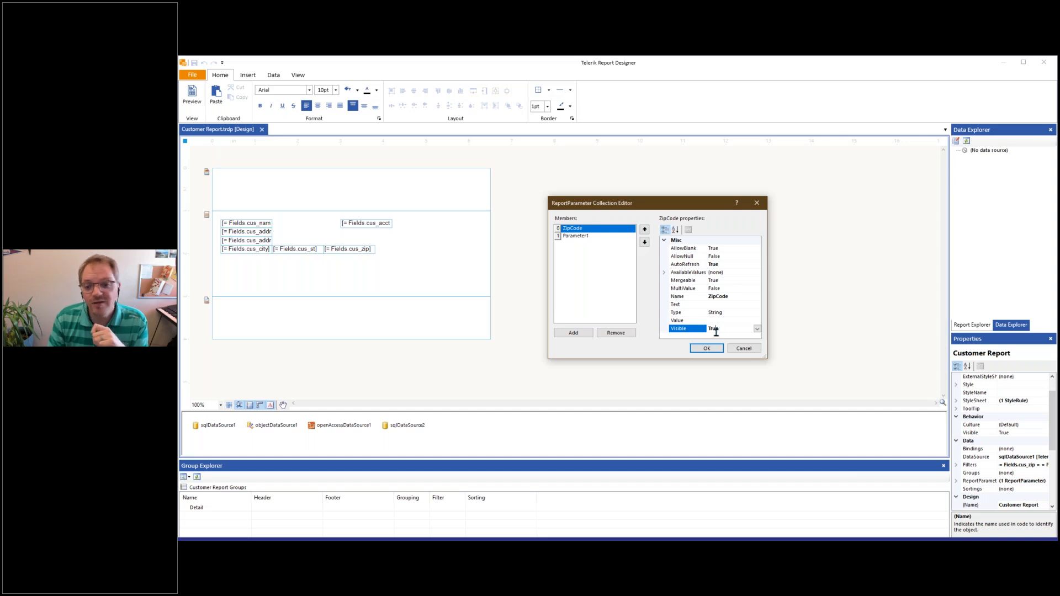
click(757, 329)
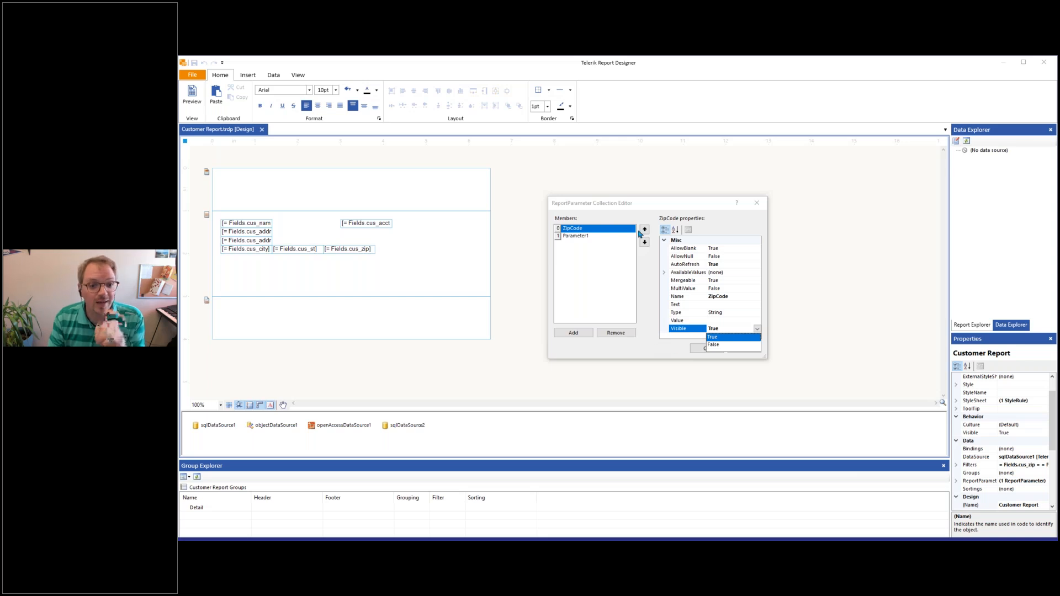
click(662, 342)
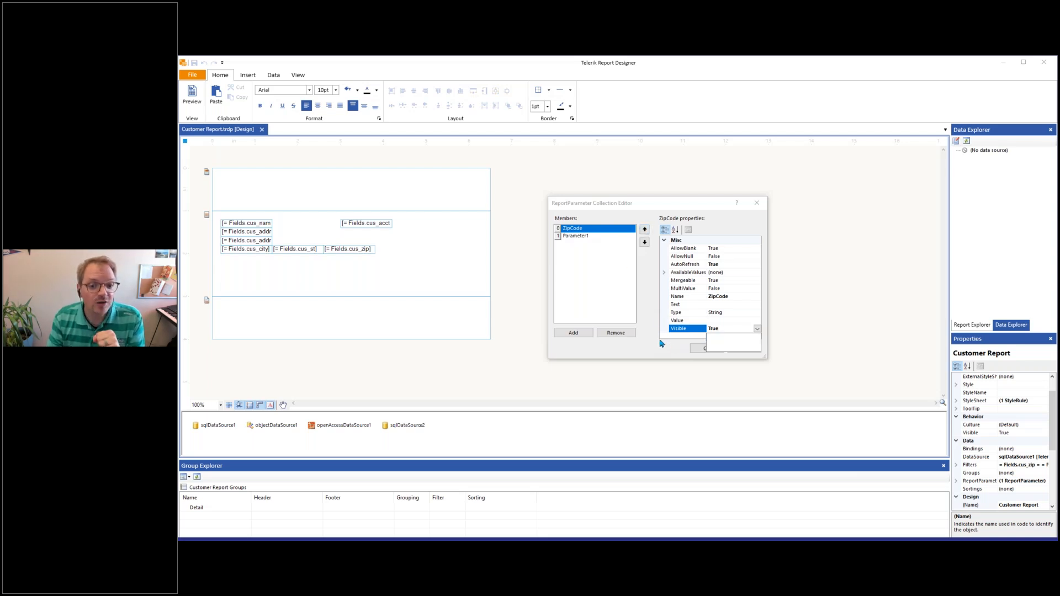
click(706, 348)
Review the value choices for the zip code filter without changing it, and preview the Customer Report
right_click(547, 238)
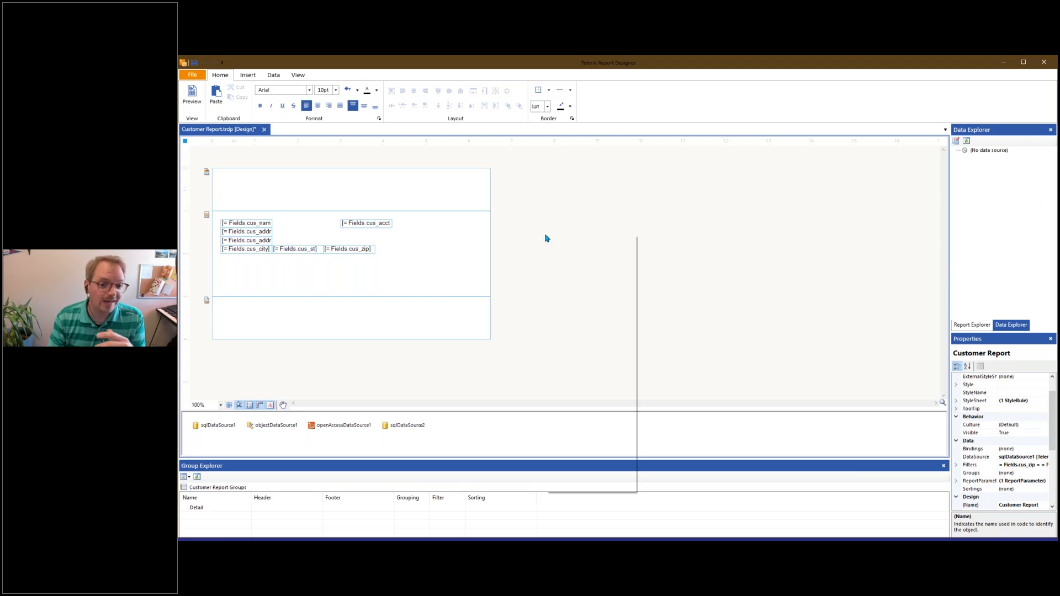
click(599, 450)
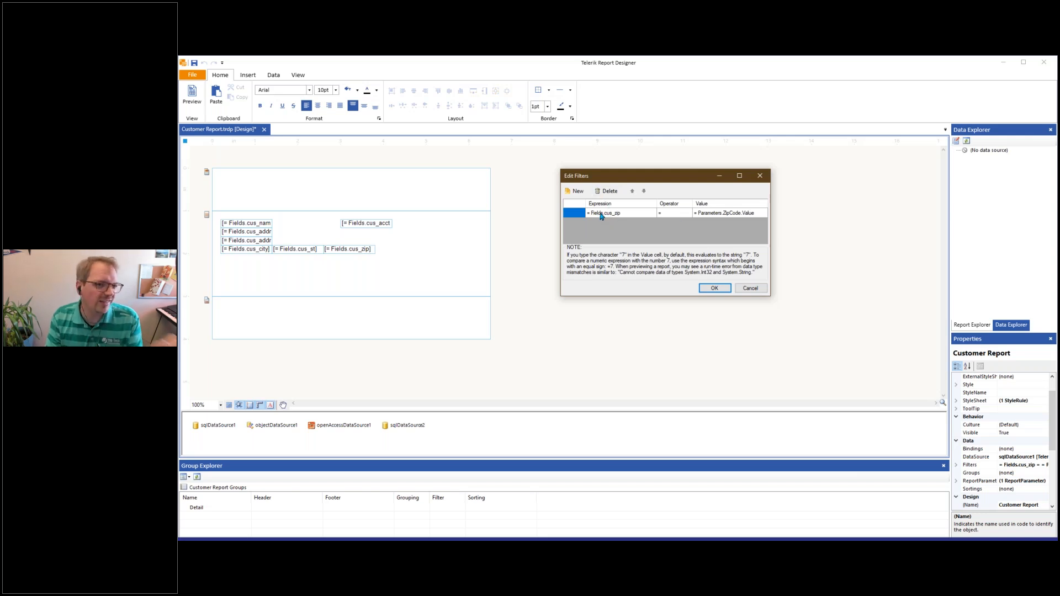
click(727, 213)
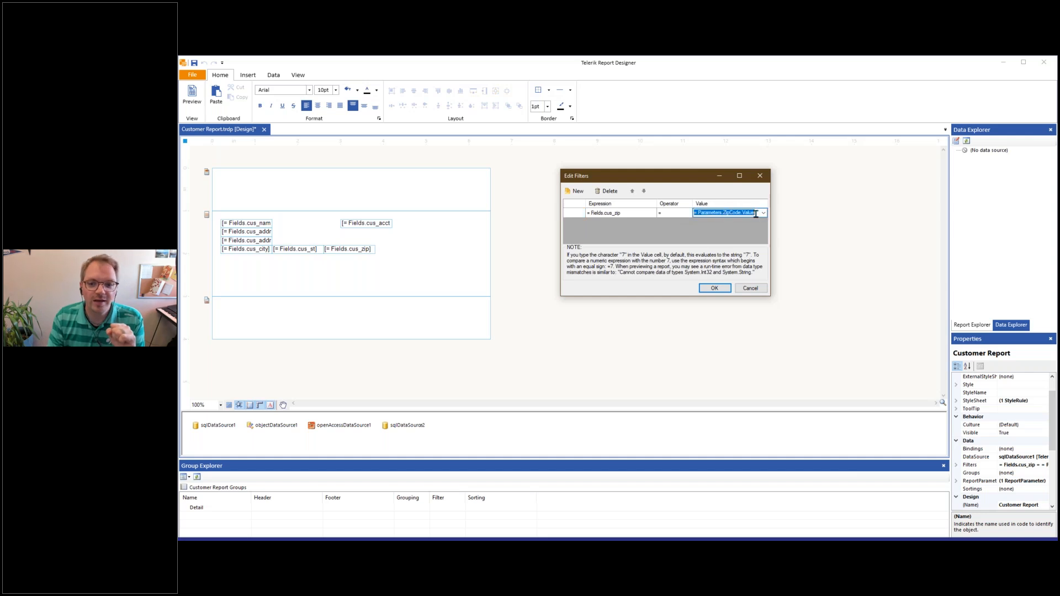
click(763, 213)
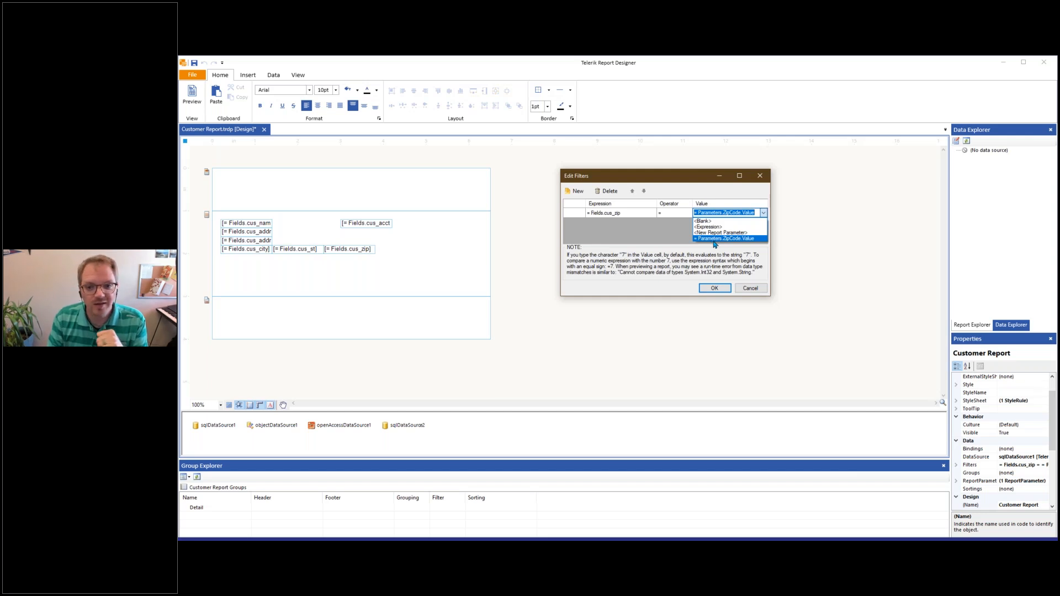
click(752, 290)
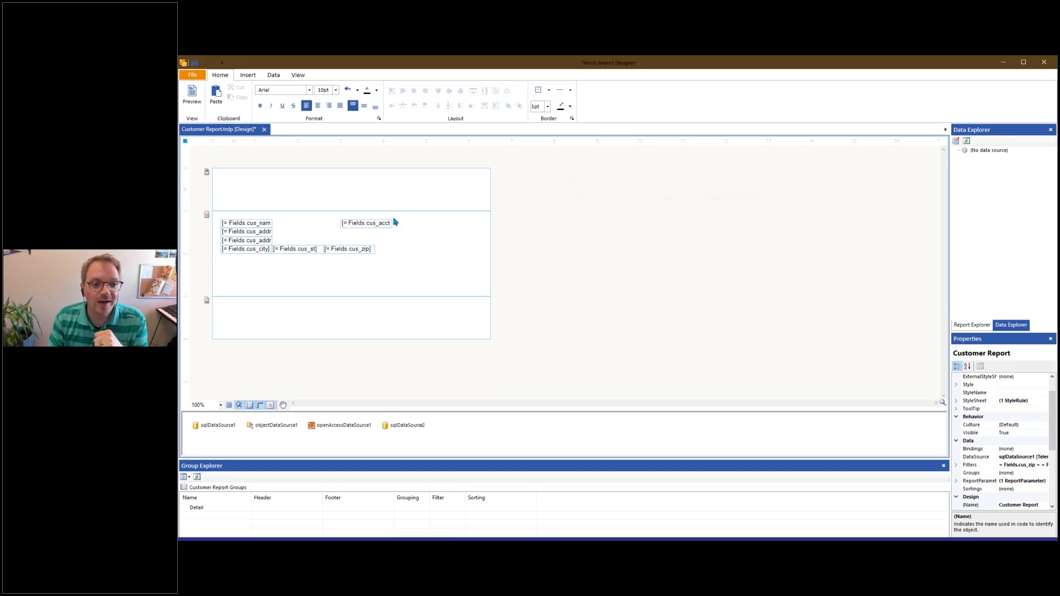
click(192, 96)
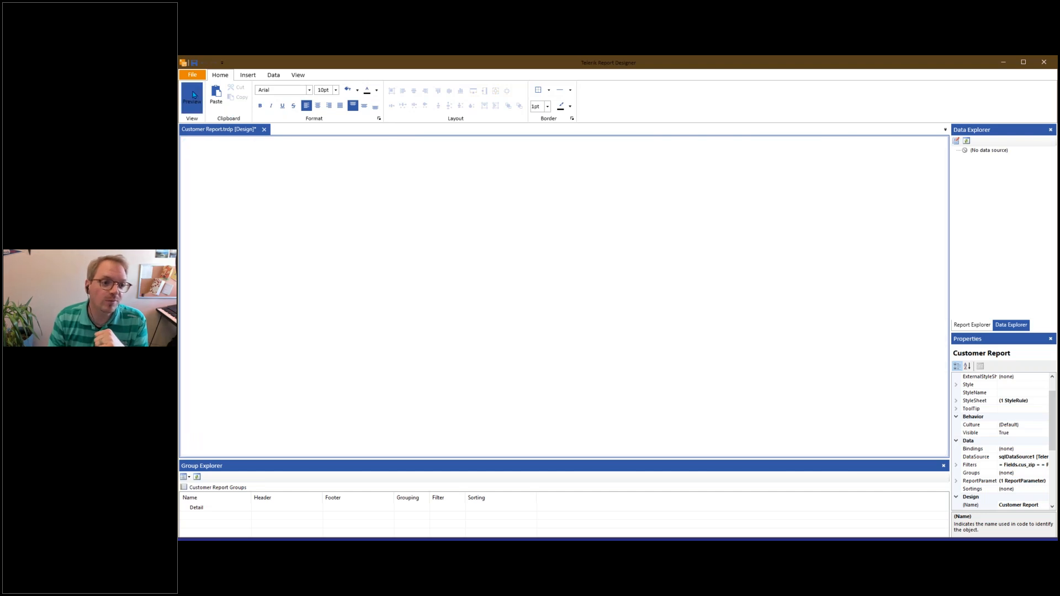
click(224, 149)
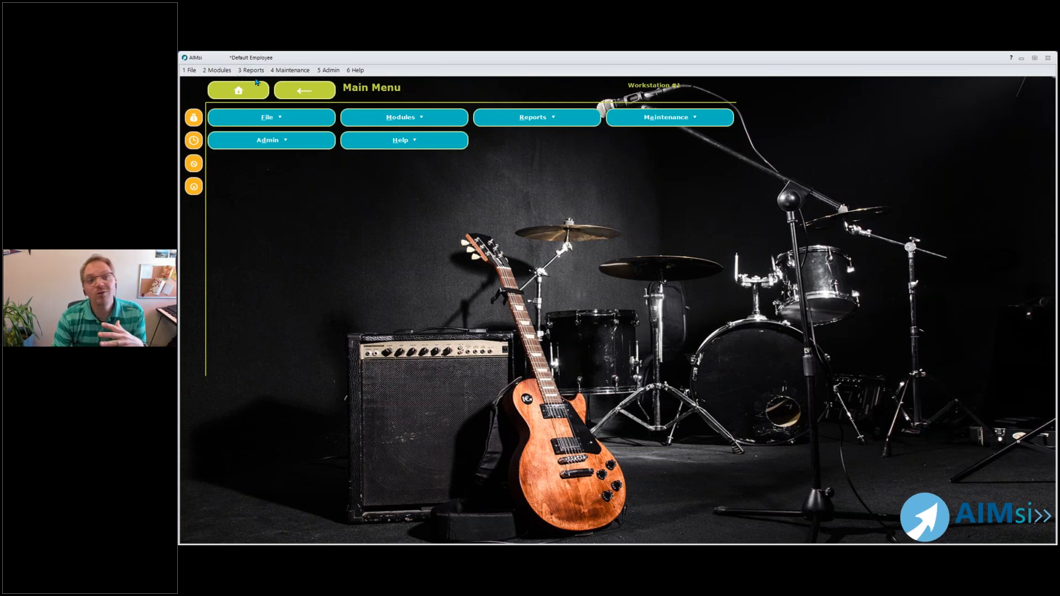
Switch to AIMsi and open Customer Report.trdp from the Examples folder to run it as a custom report
click(252, 71)
mouse_move(288, 267)
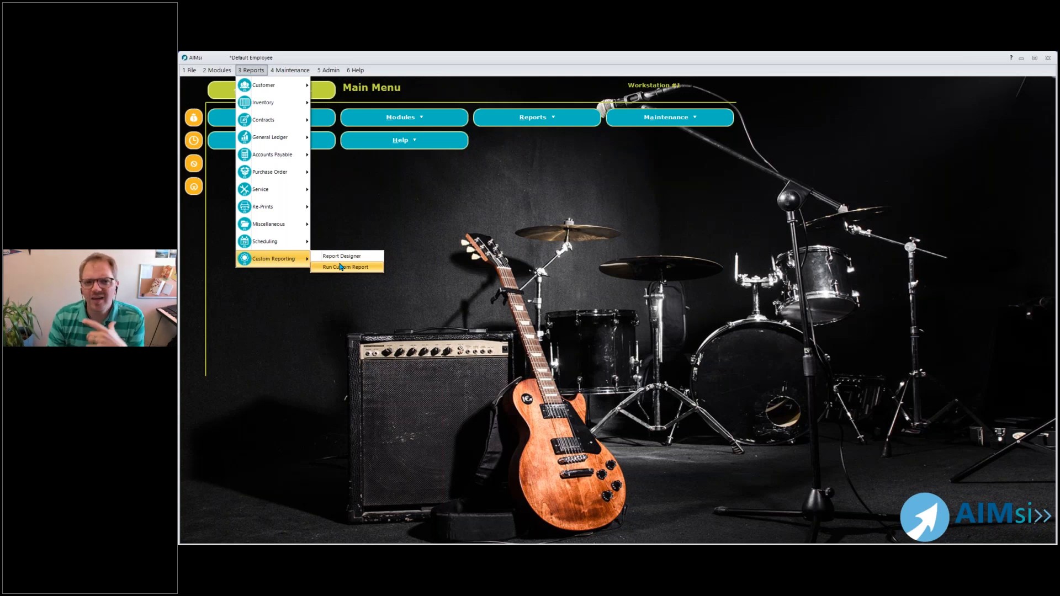
click(340, 268)
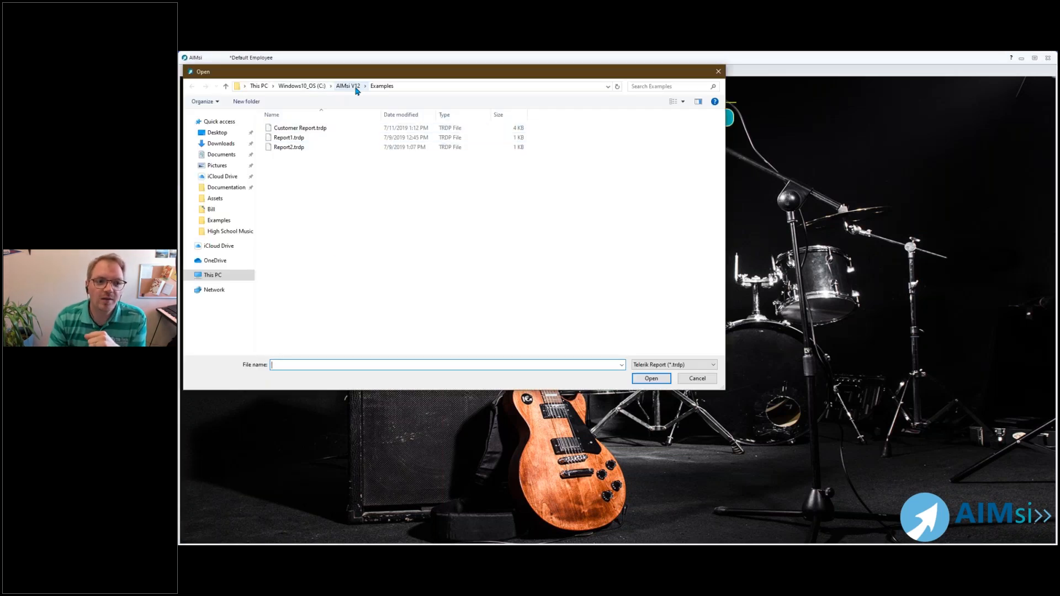
click(302, 129)
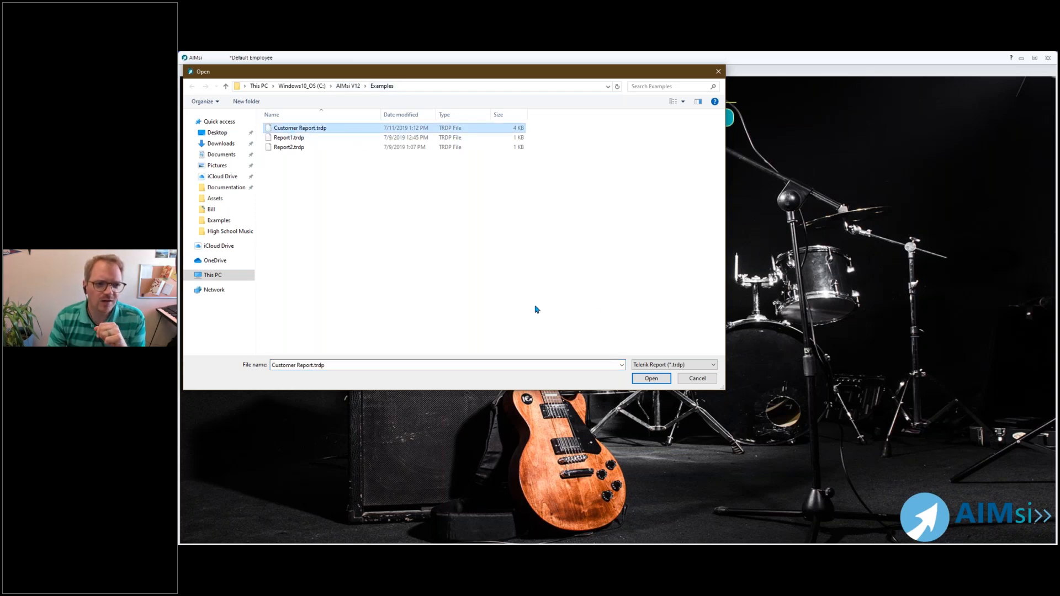
click(650, 378)
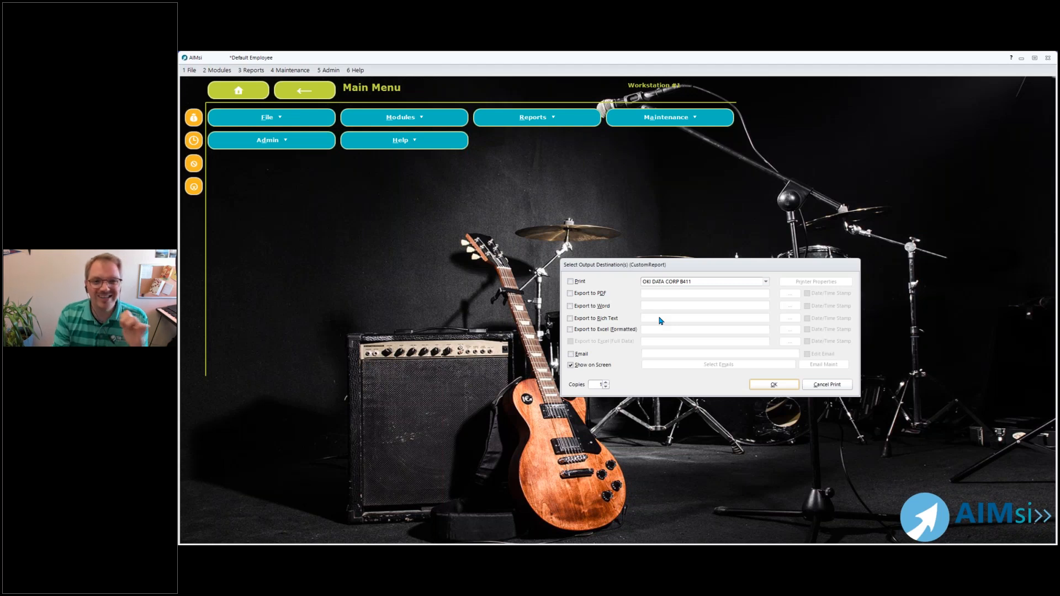
Output the custom report on screen and run it with ZipCode 52001
click(754, 381)
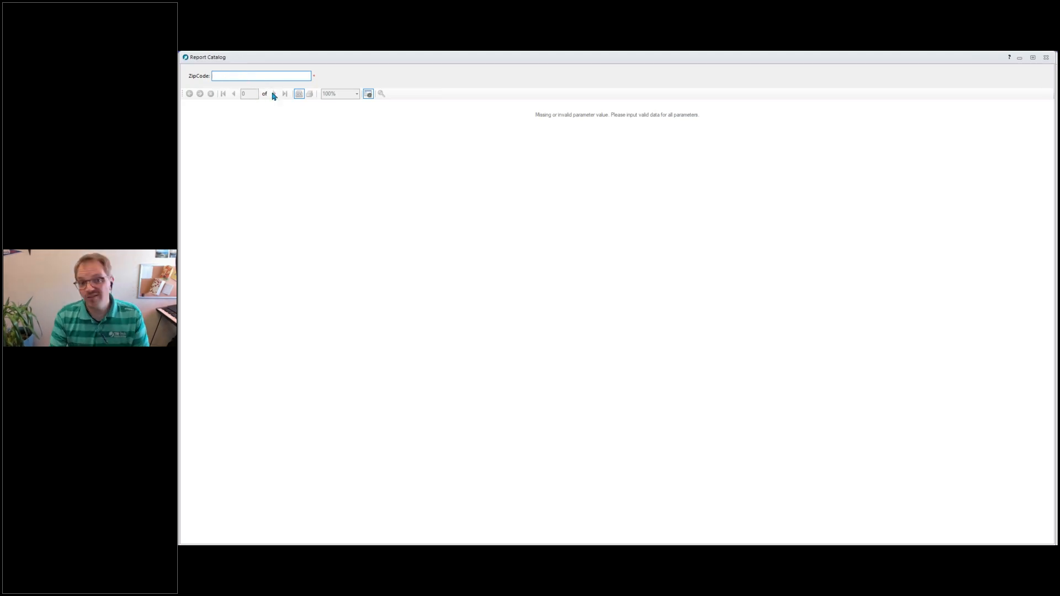
text(001)
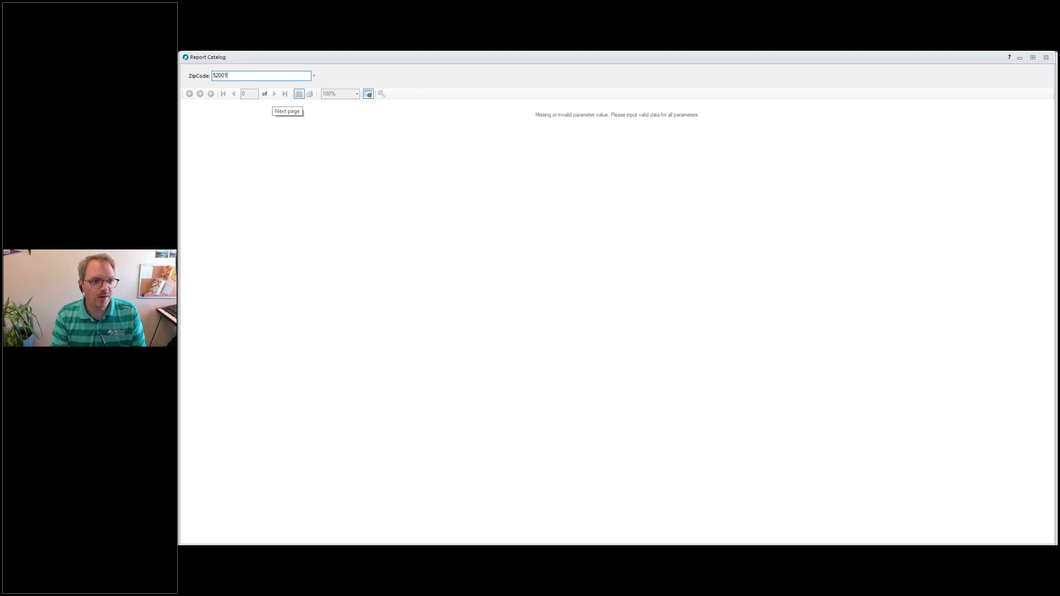
key(Return)
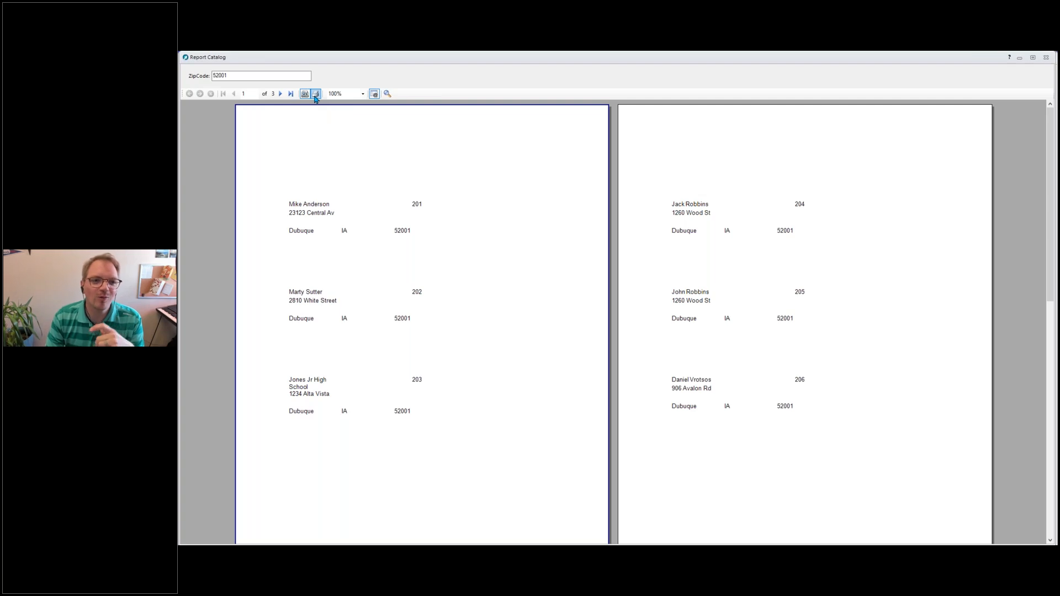
Close the report viewer and return the Customer Report to design view in Telerik Report Designer
click(1046, 61)
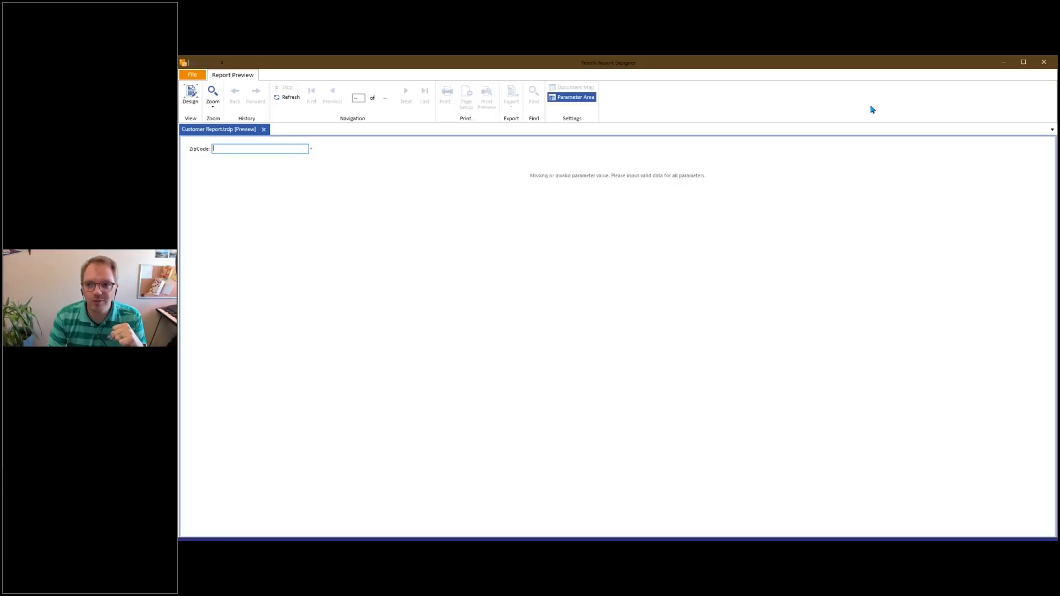
click(190, 97)
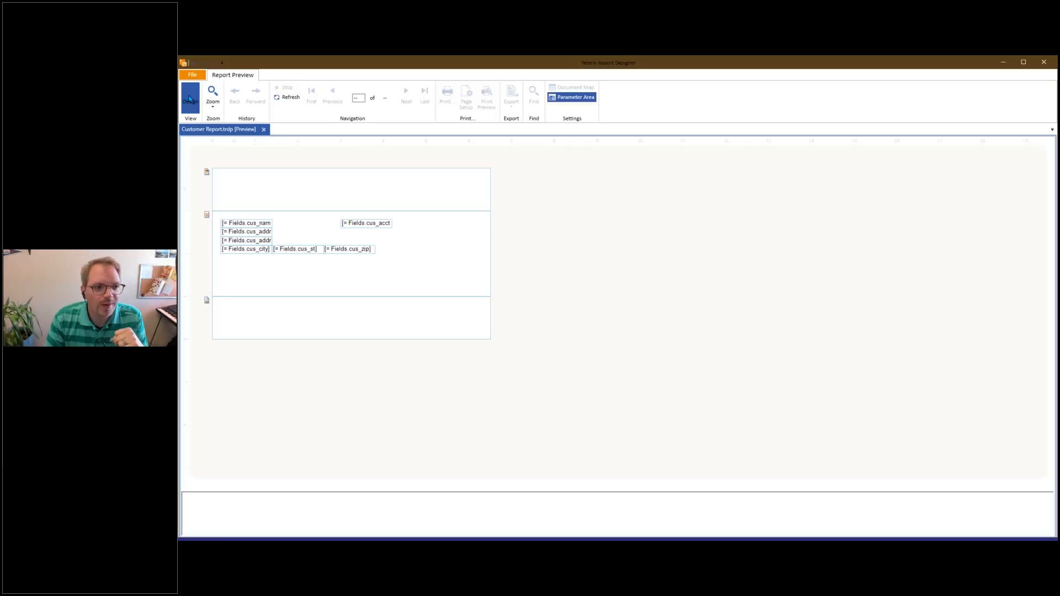
click(293, 206)
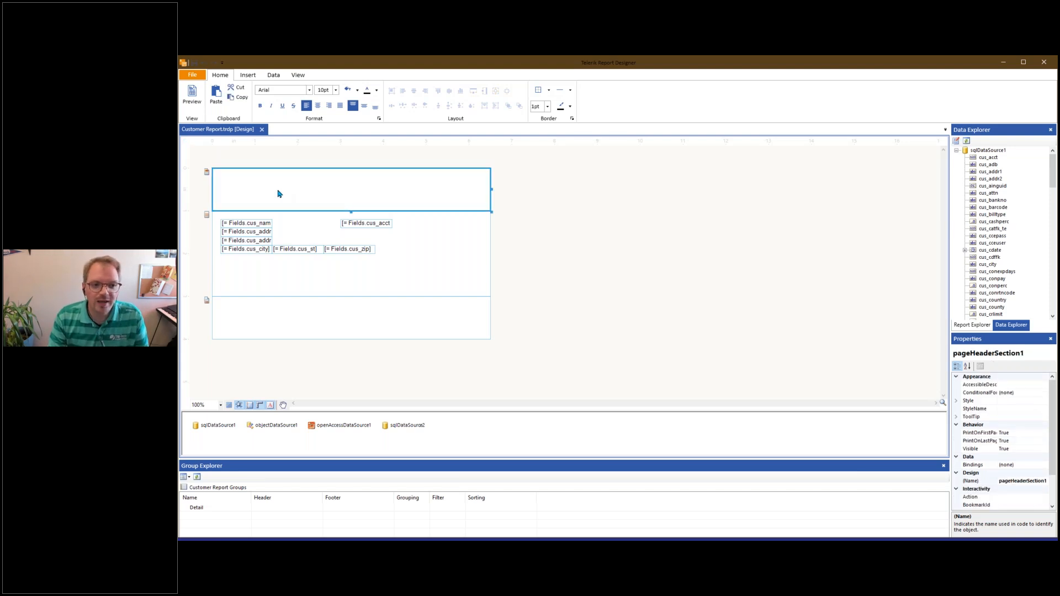
right_click(279, 194)
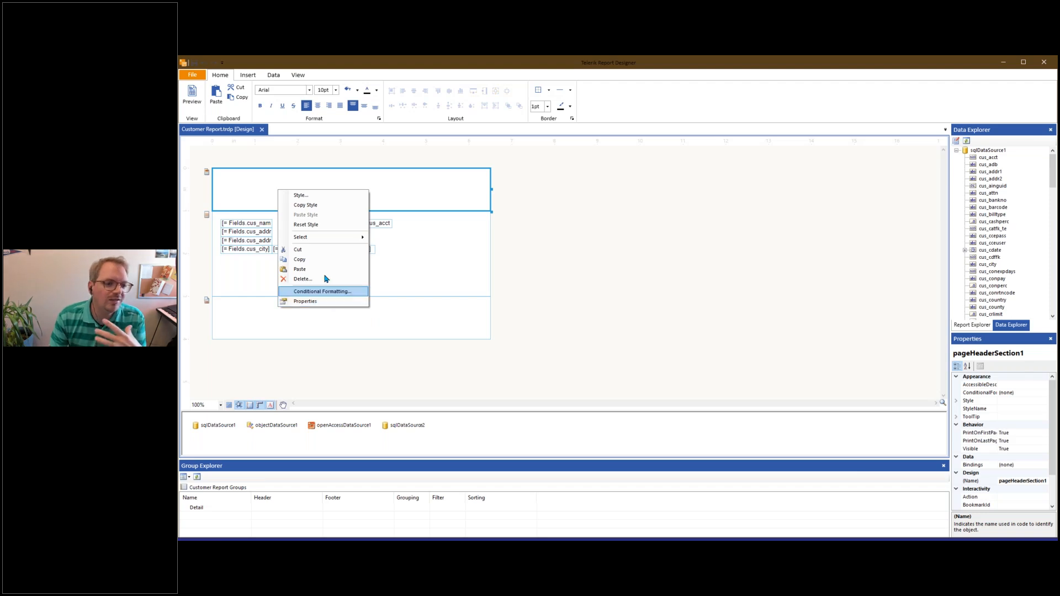
mouse_move(338, 239)
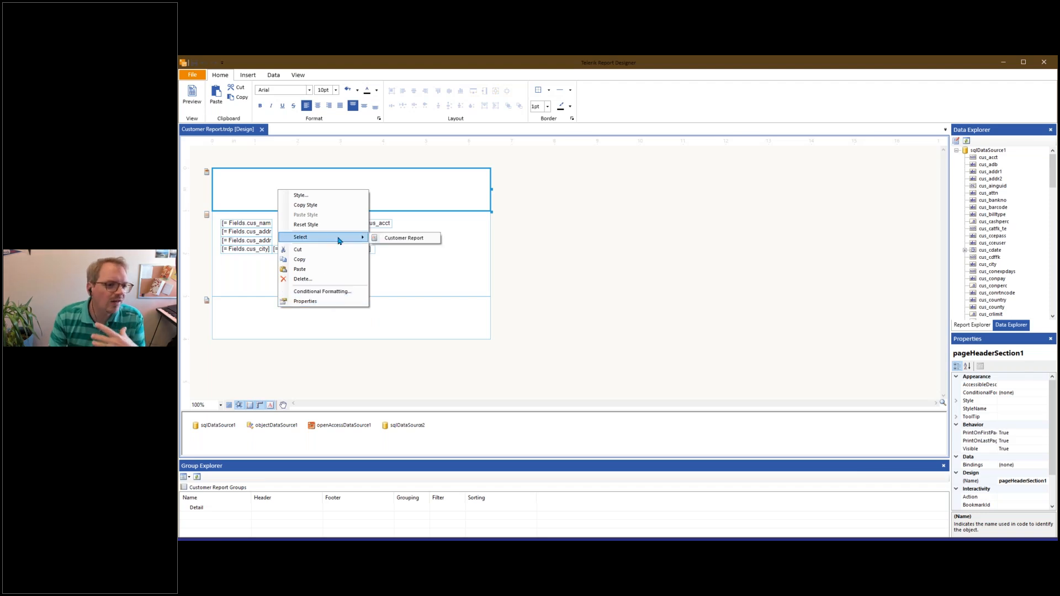
click(796, 307)
Insert a text box in the page header section and place it near the section's upper centre
click(254, 199)
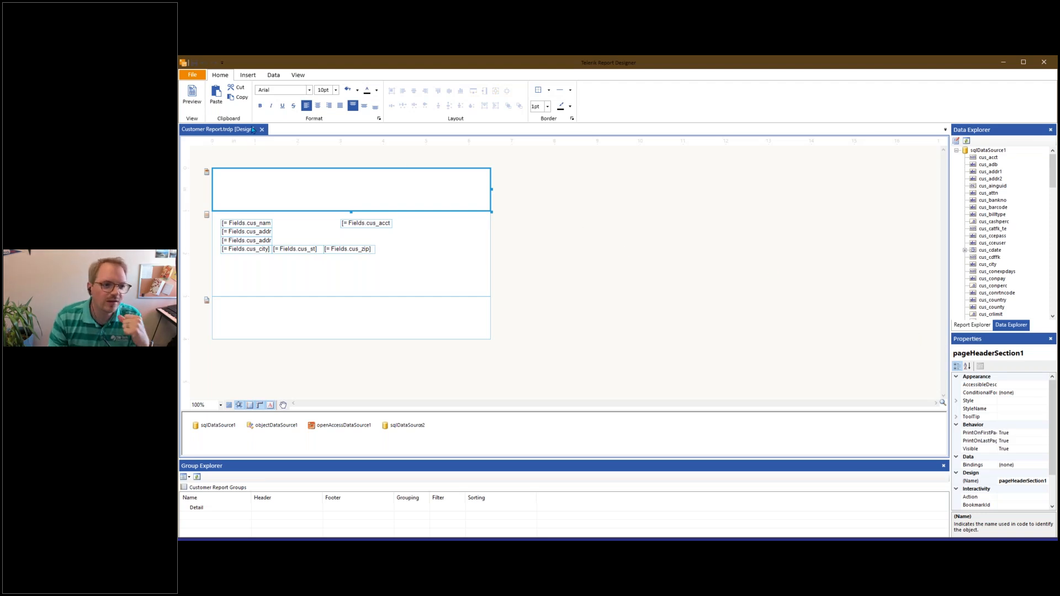
click(247, 75)
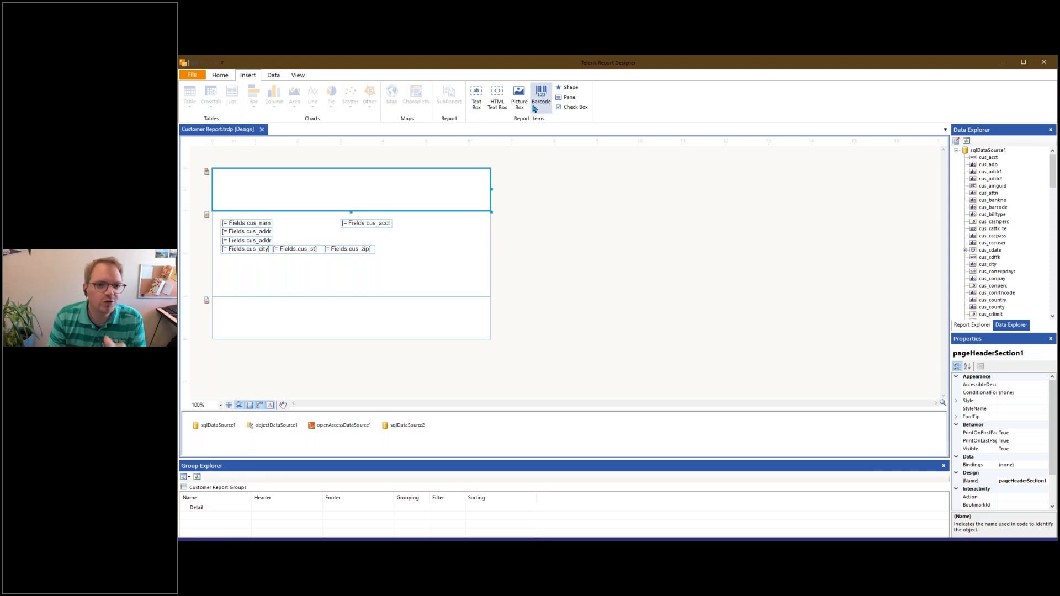
click(477, 101)
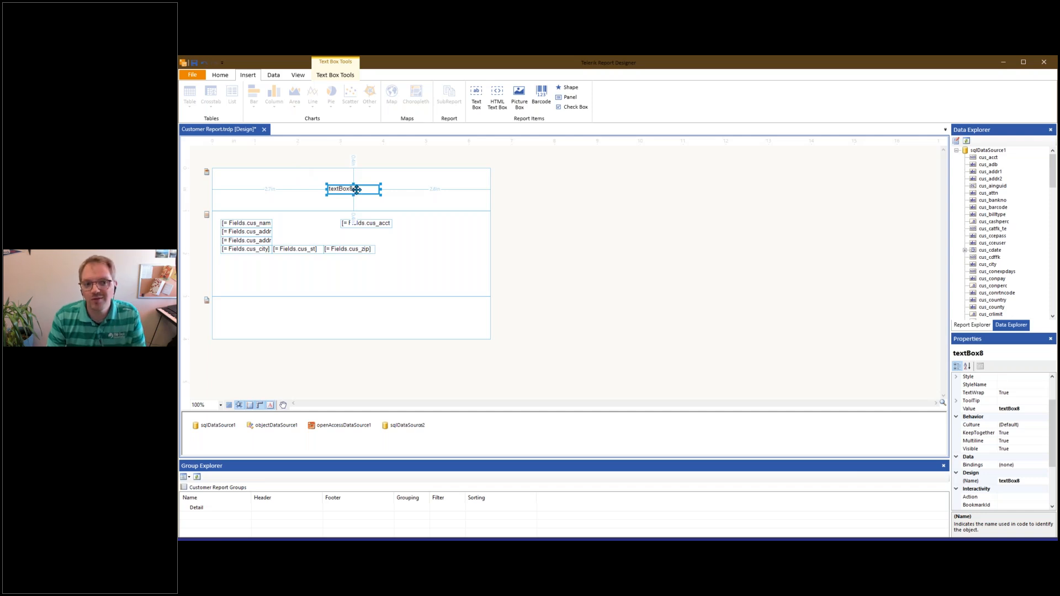
drag(356, 189, 352, 180)
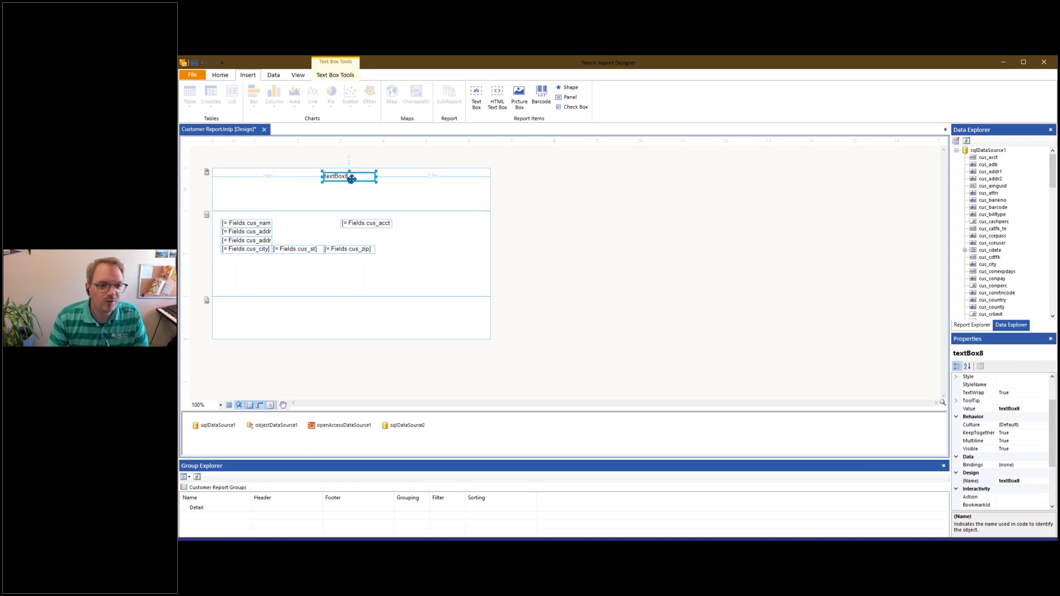
Review the layout and text style options of the page header text box without changing them
right_click(355, 178)
click(368, 187)
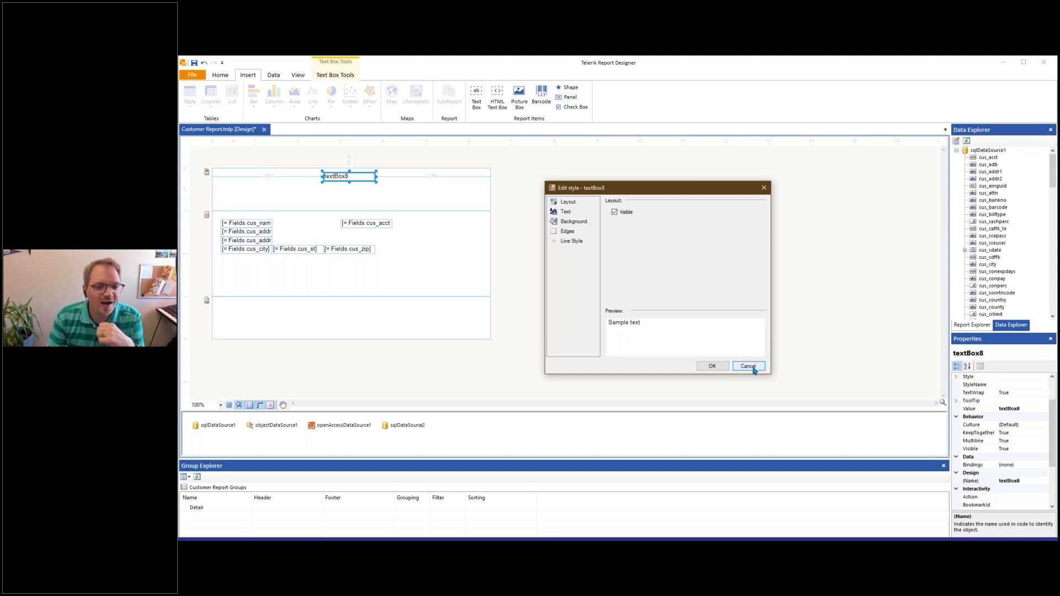
click(566, 212)
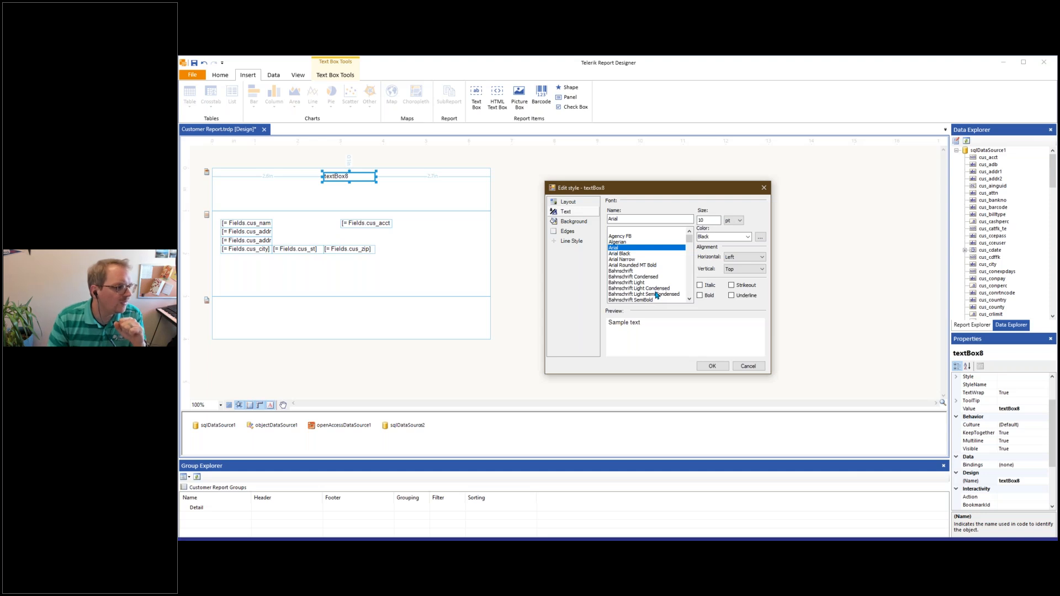
click(748, 366)
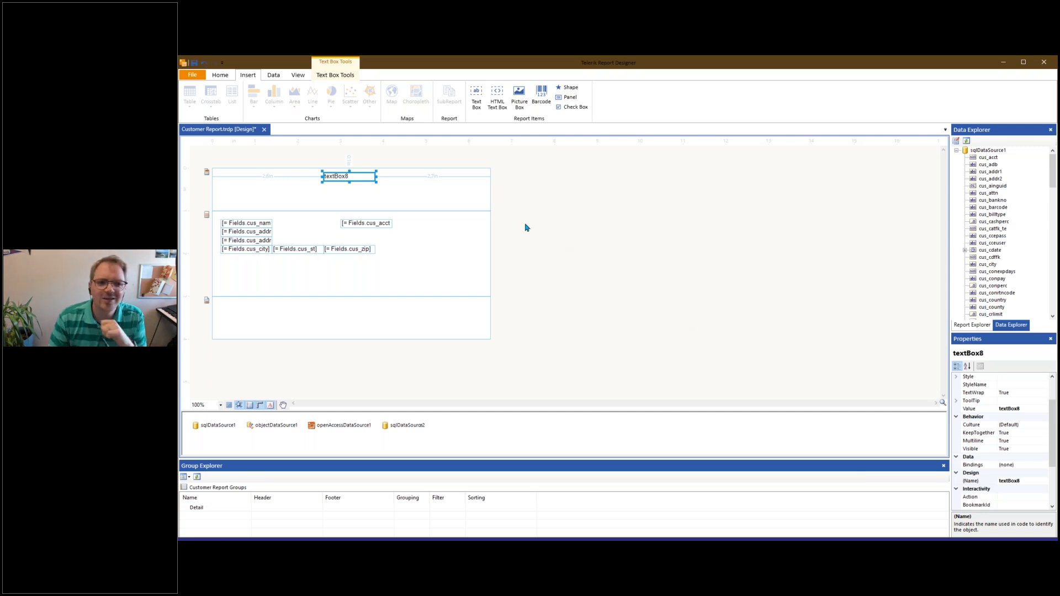
Set the page header text box's text to "Customer Report by Zip" and enlarge the box to fit the title
double_click(351, 175)
text(ddsfsf)
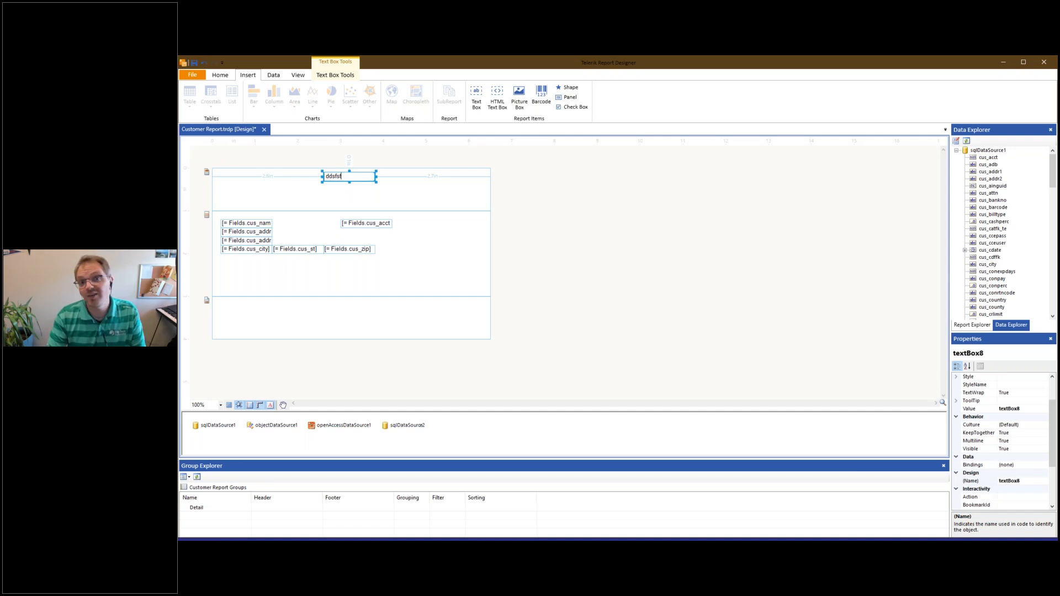
key(BackSpace)
key(BackSpace)
key(BackSpace)
key(BackSpace)
key(BackSpace)
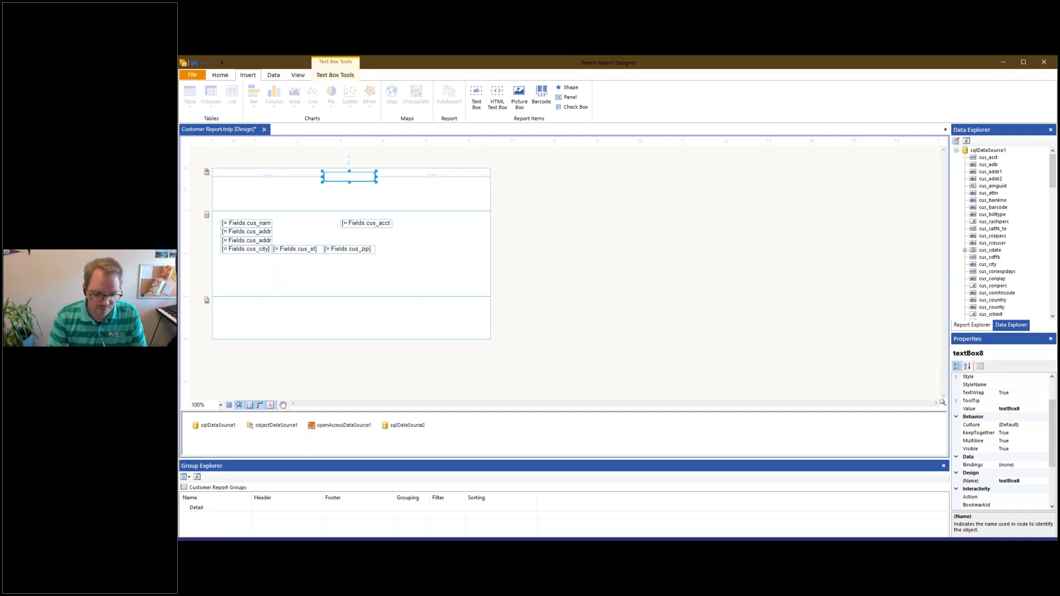
text(Custom)
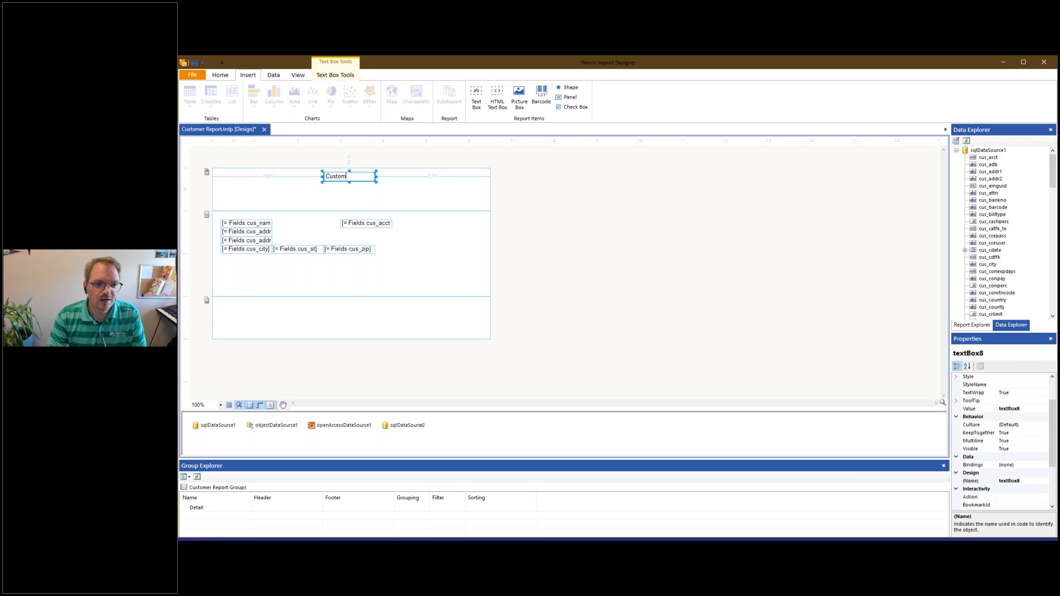
text(er Report by)
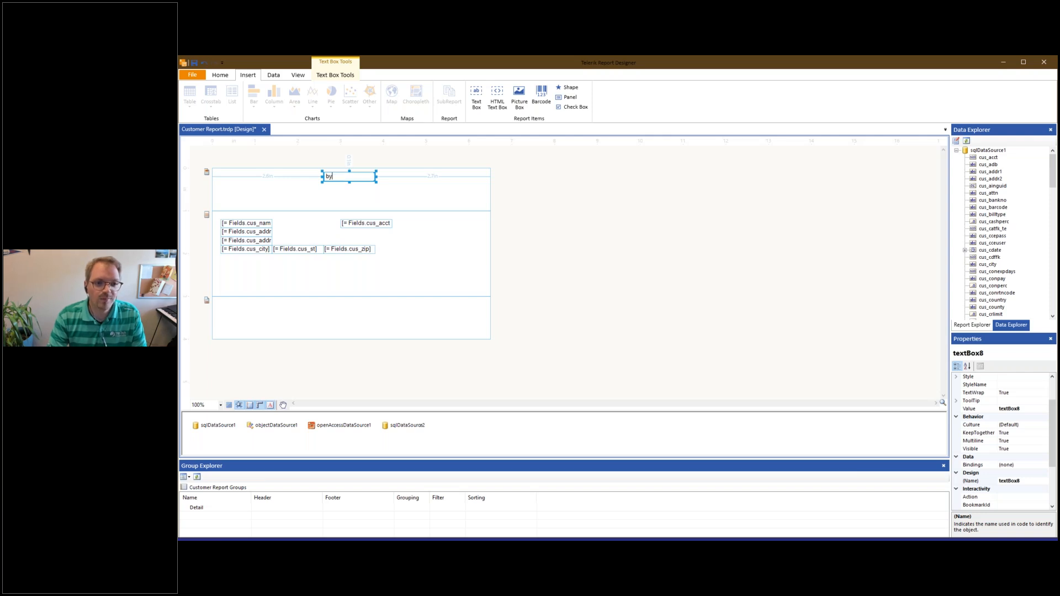
text(Zip)
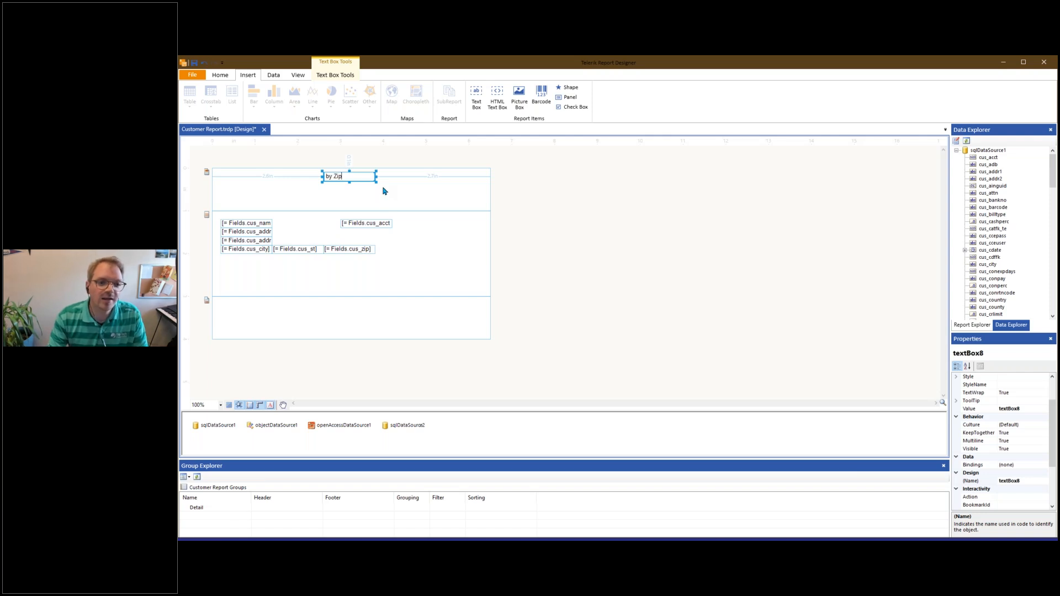
drag(376, 180, 358, 192)
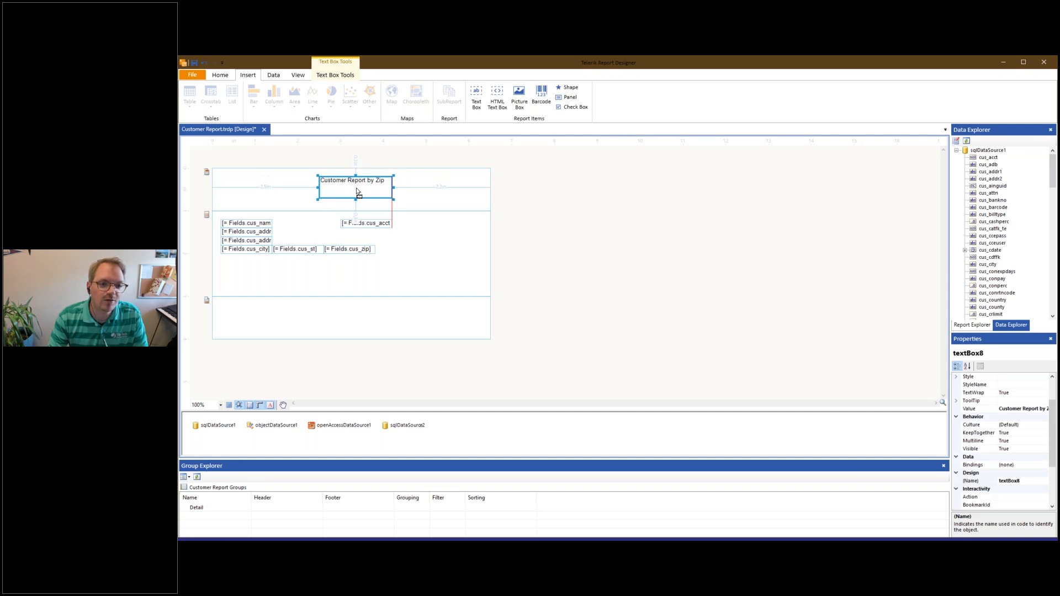
Preview the report with ZipCode 52001 to check the new title, and return to design view
click(220, 74)
click(194, 101)
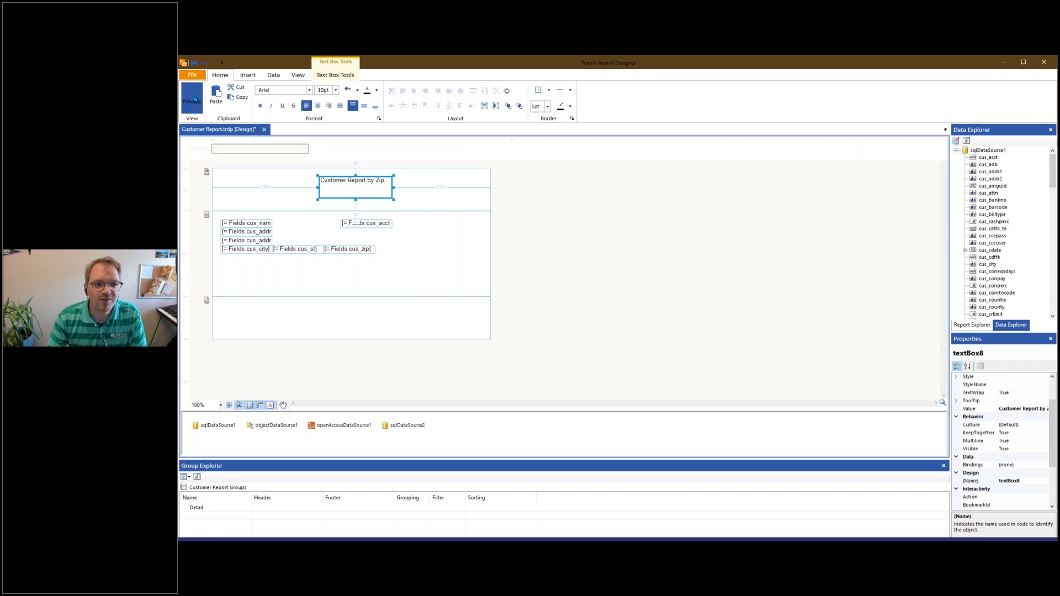
text(52001)
key(Return)
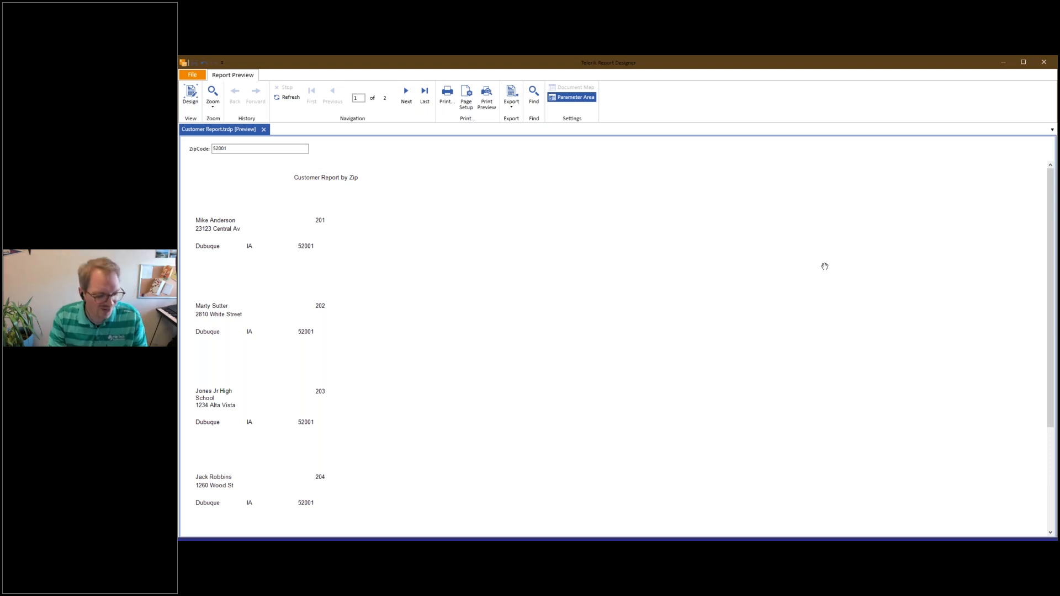
click(192, 95)
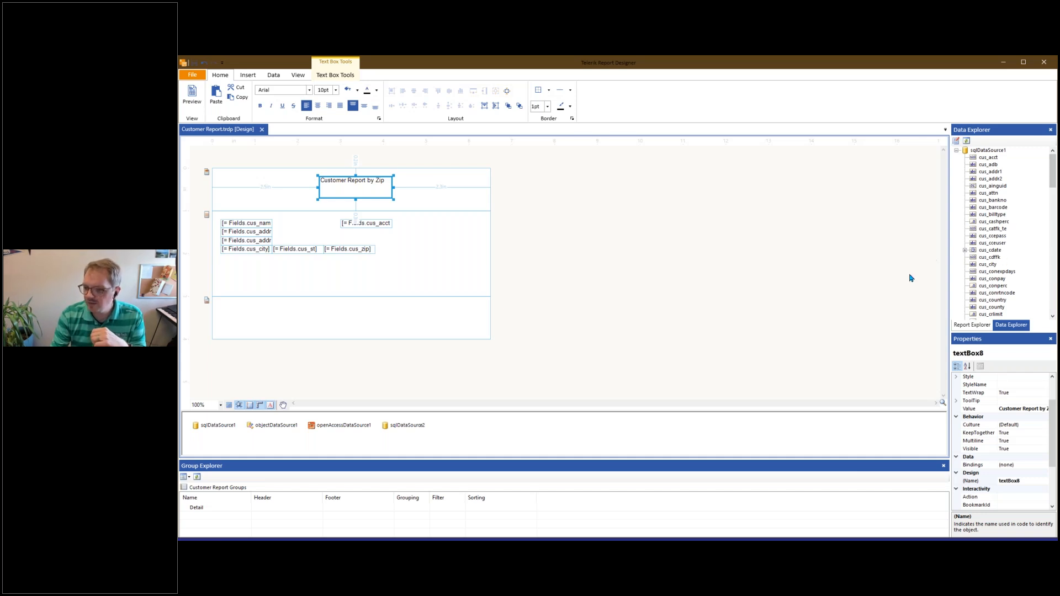
Add a sorting rule to the report on Fields.cus_acct with direction ASC
right_click(762, 249)
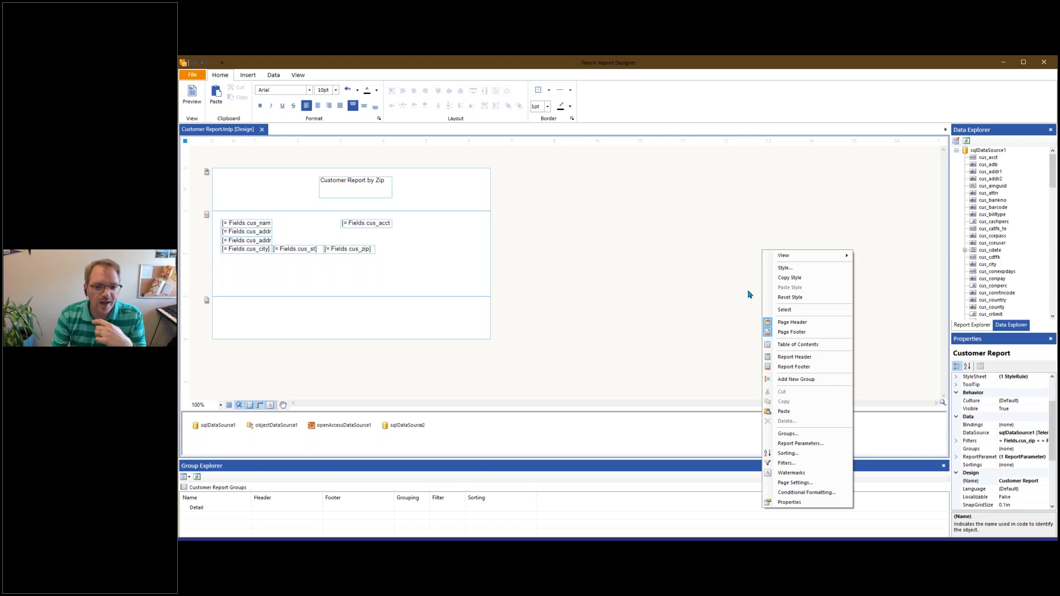
click(786, 453)
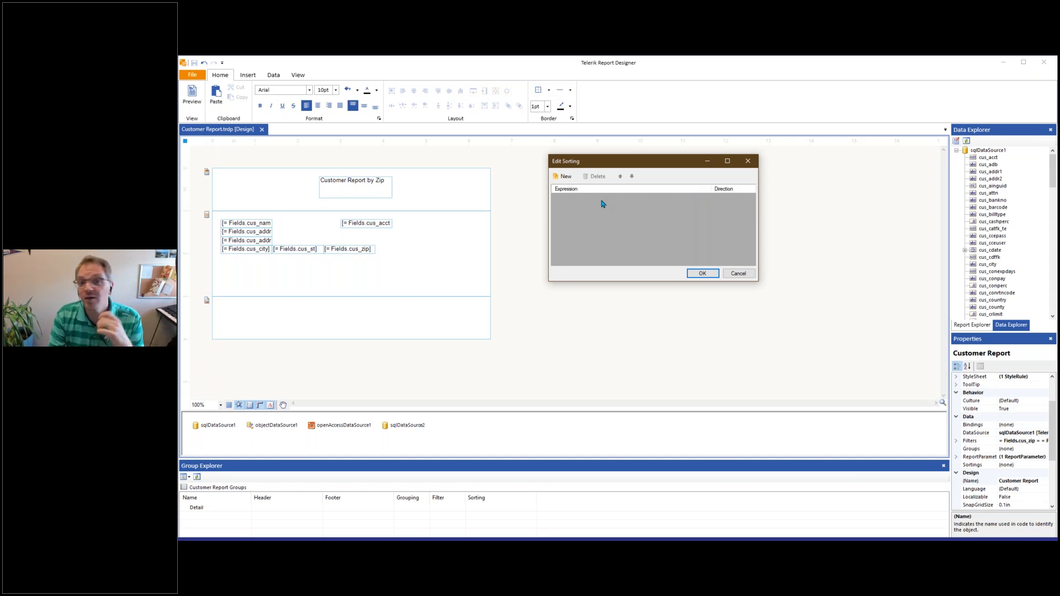
click(564, 176)
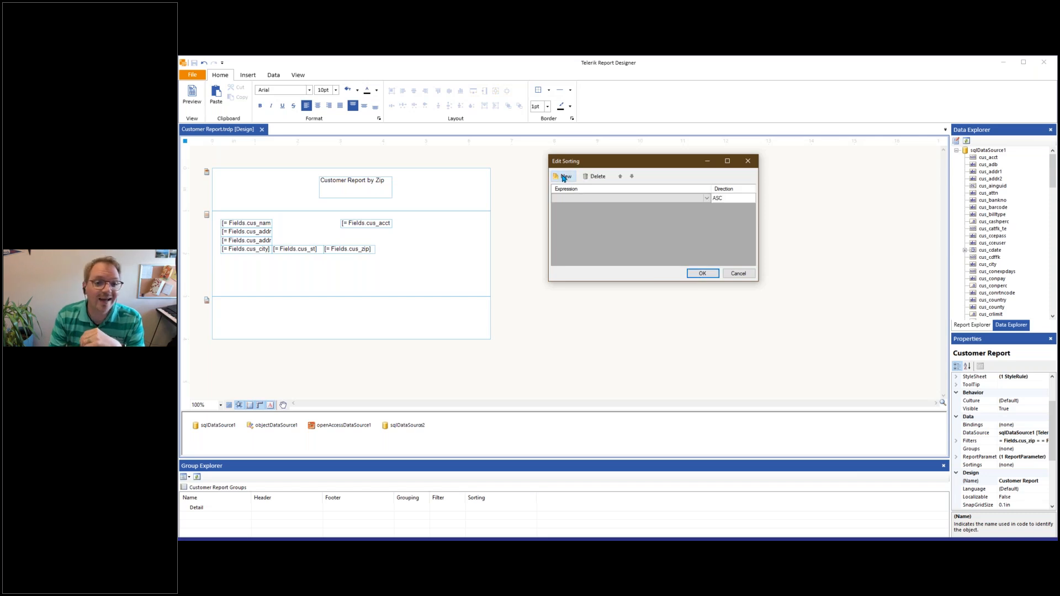
click(706, 198)
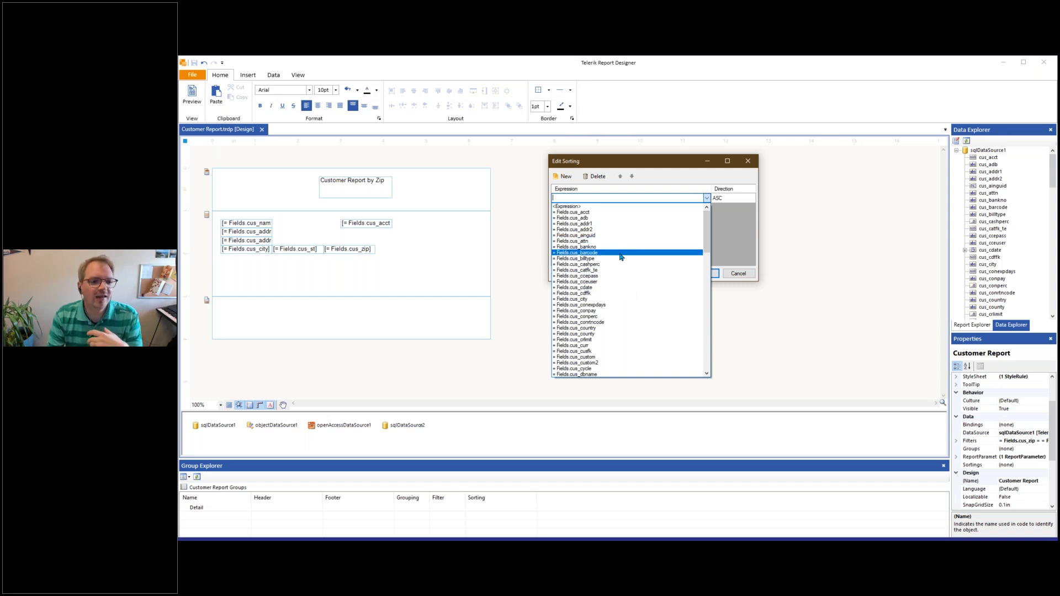
click(598, 215)
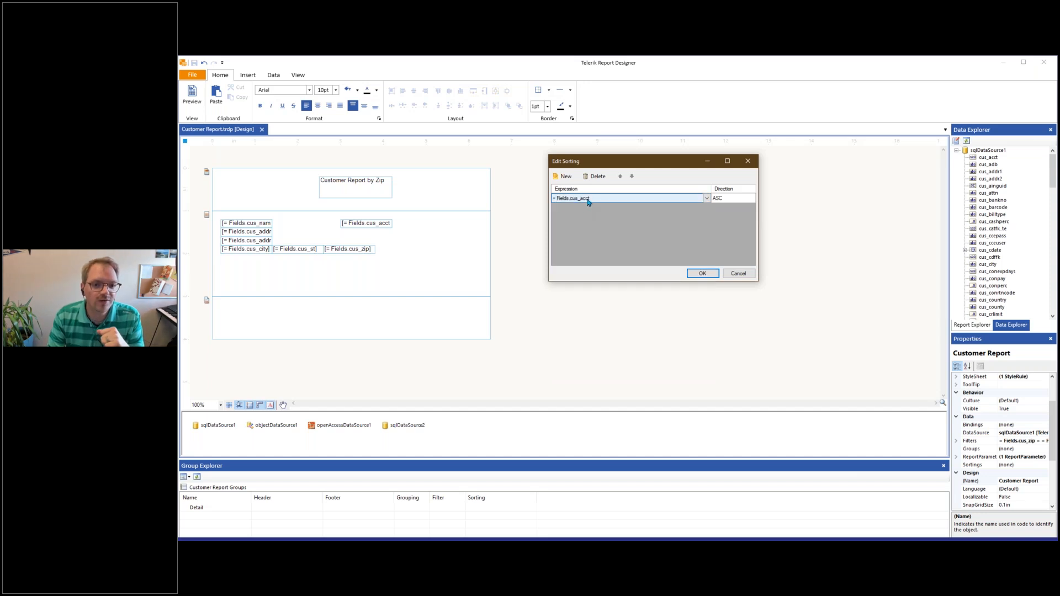
click(733, 198)
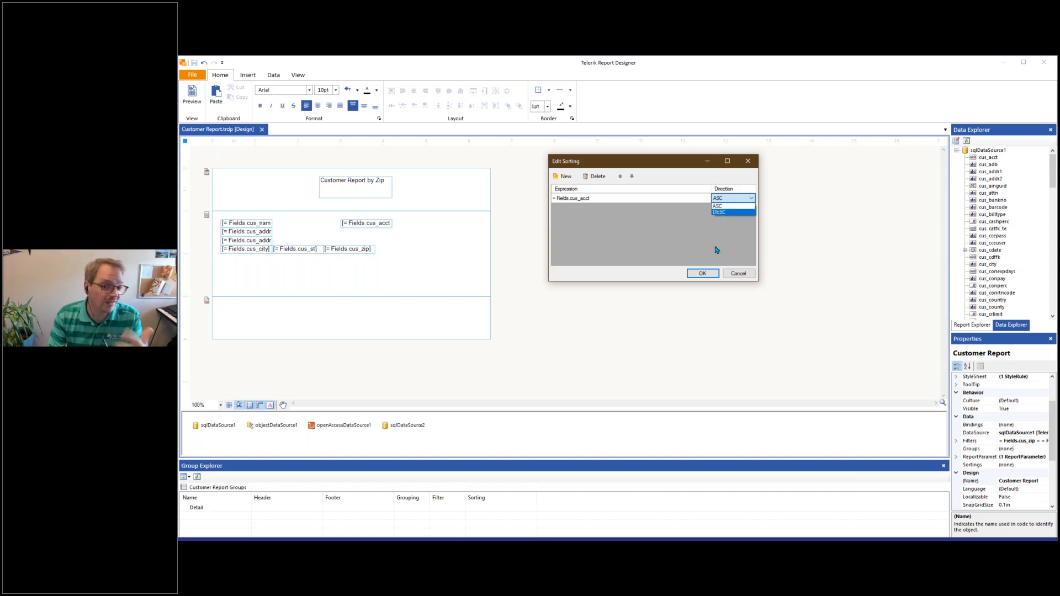
click(728, 206)
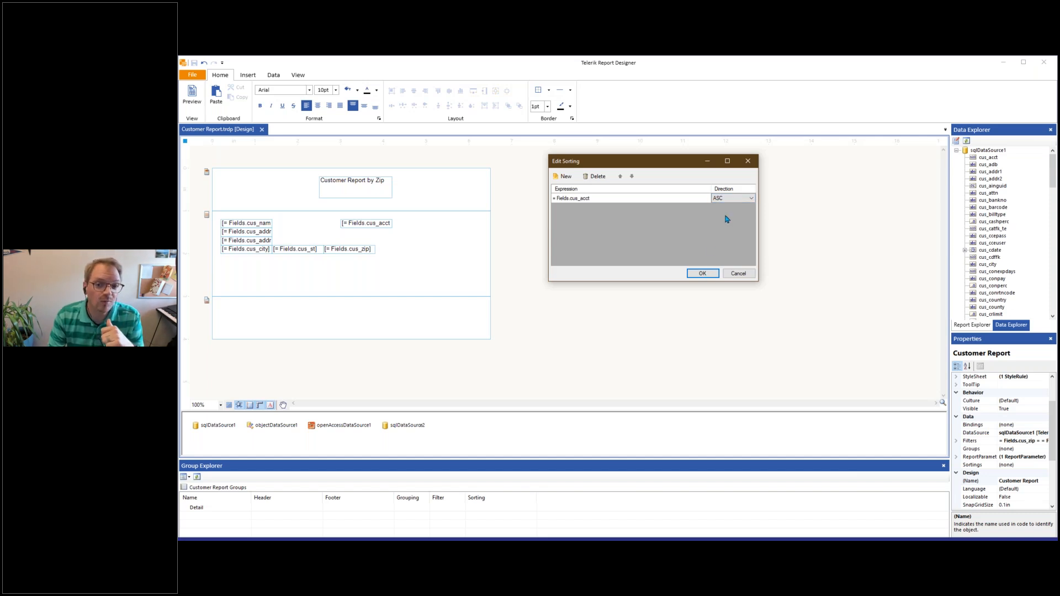
click(702, 274)
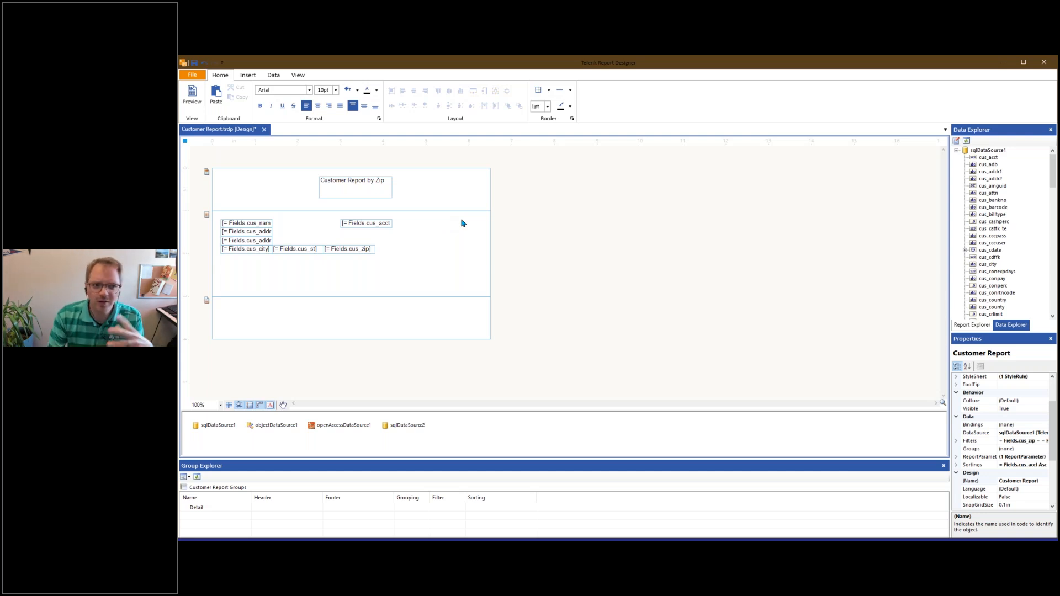
Try a second report sorting rule on Fields.cus_city, placed ahead of Fields.cus_acct, and discard the sorting changes
right_click(549, 216)
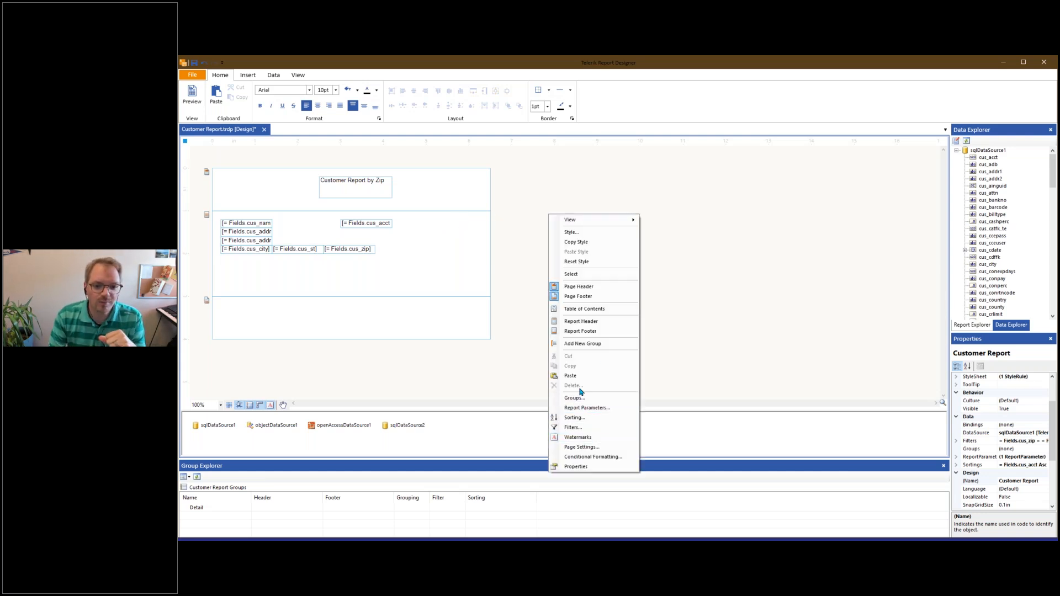
click(589, 417)
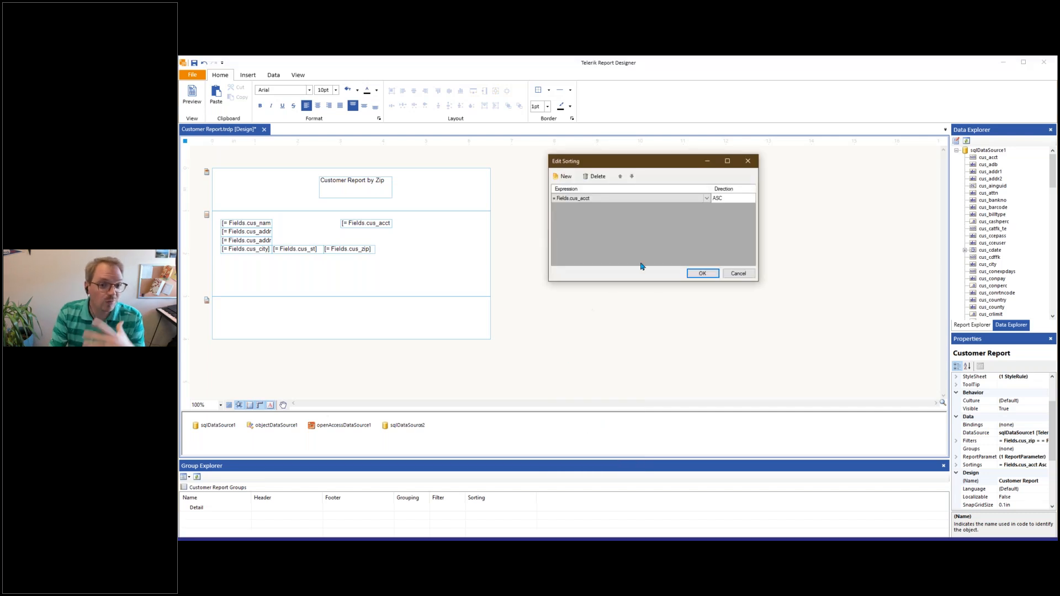
click(563, 176)
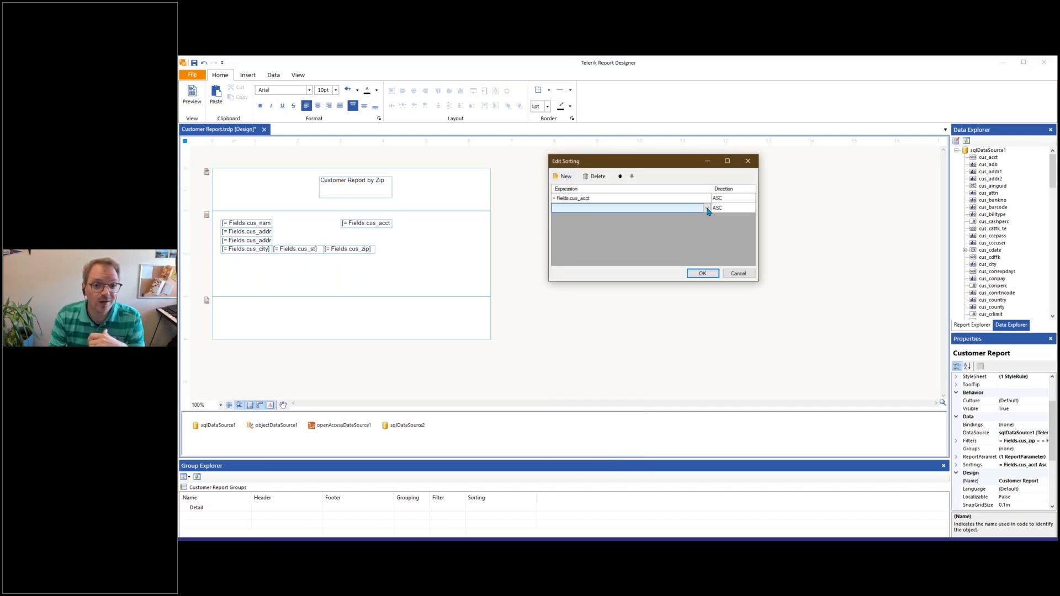
click(650, 210)
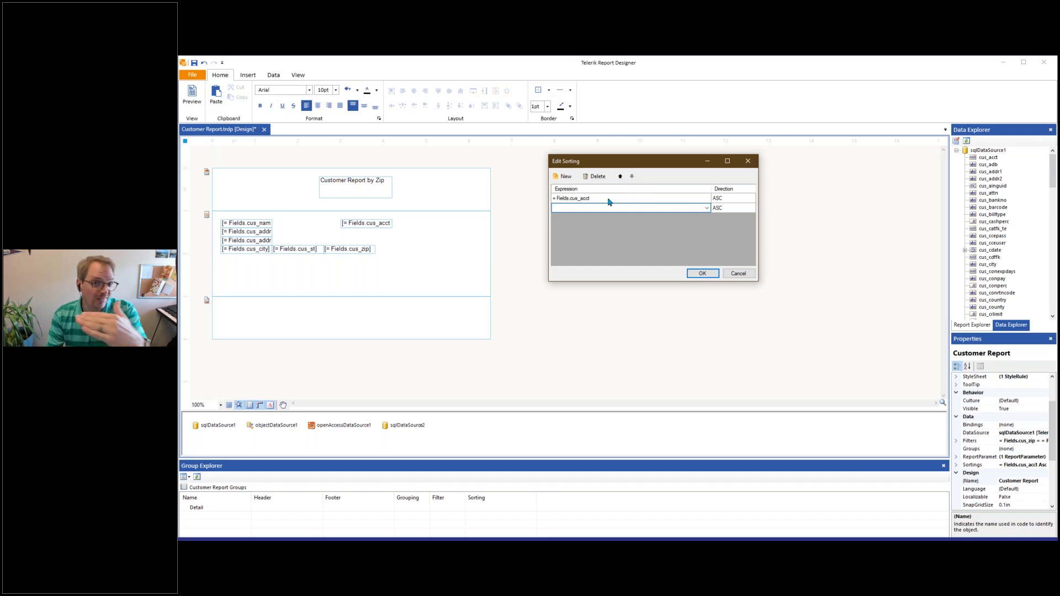
click(706, 209)
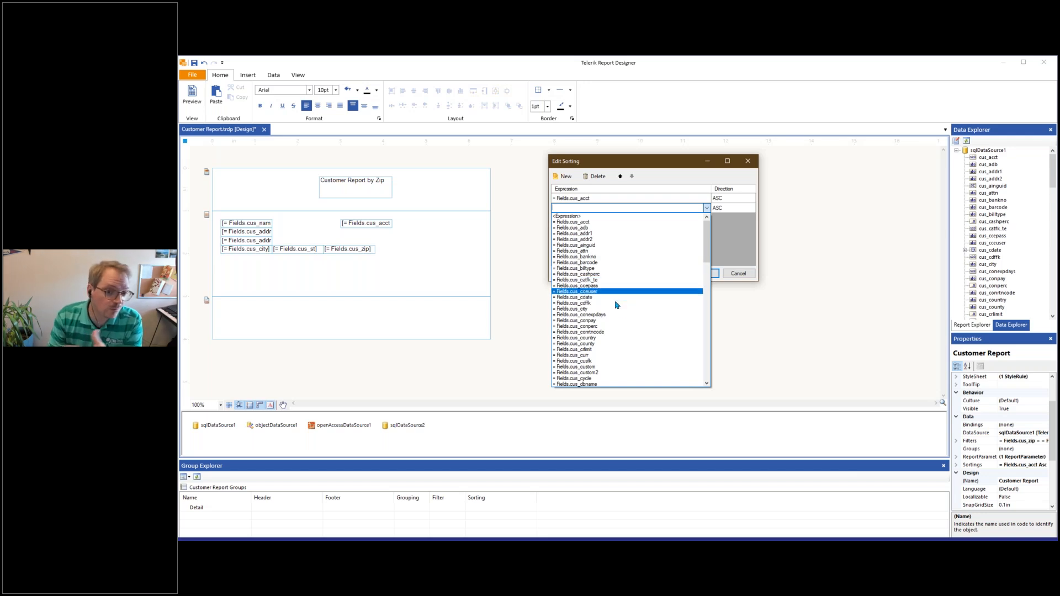
click(597, 309)
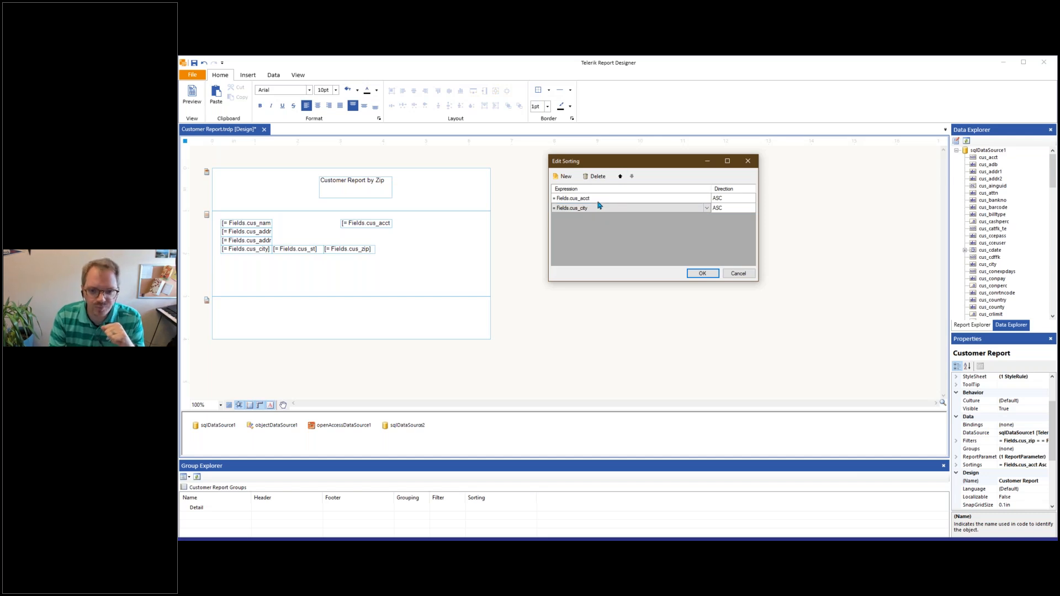
click(592, 209)
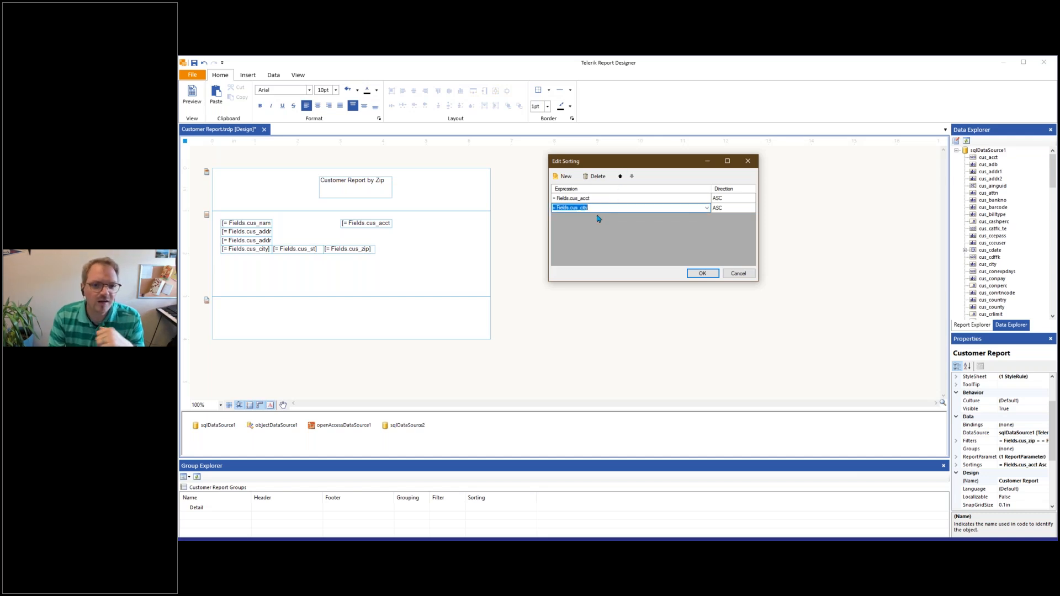
click(619, 177)
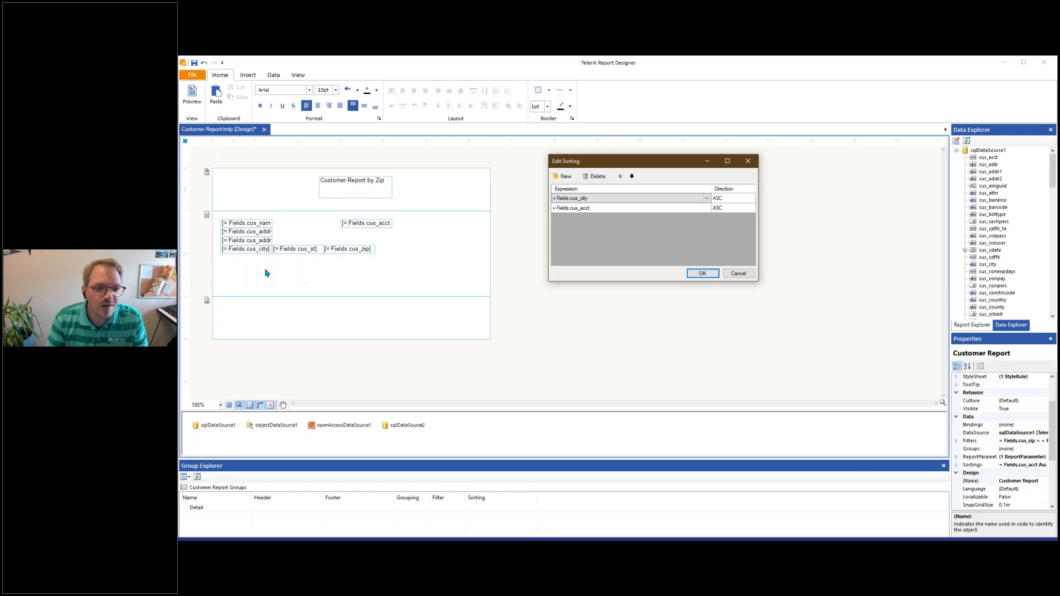
click(735, 275)
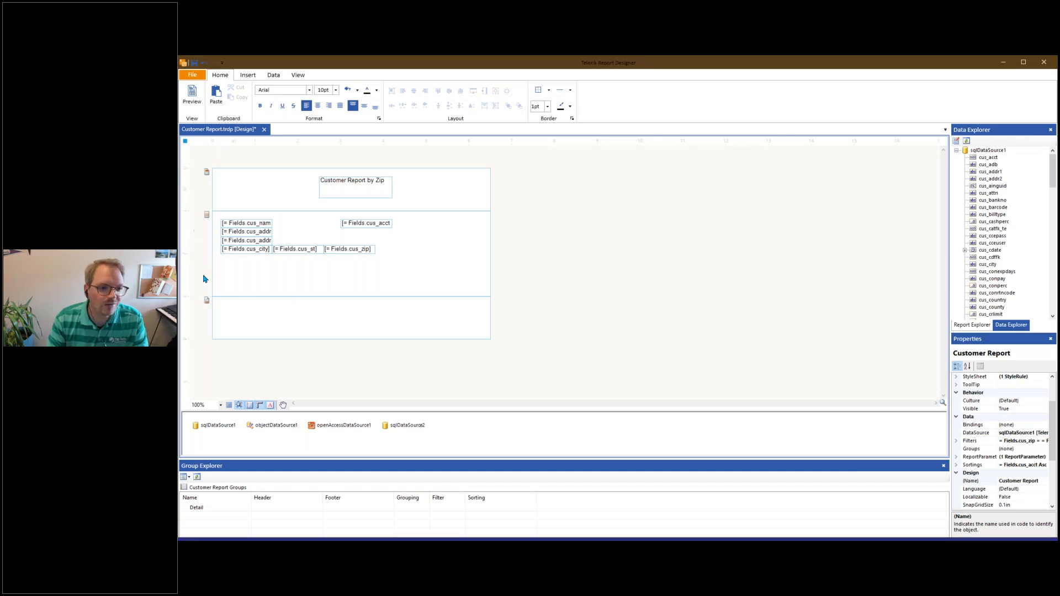
Reduce the detail section's height so less blank space remains below the city, state and zip fields
click(206, 301)
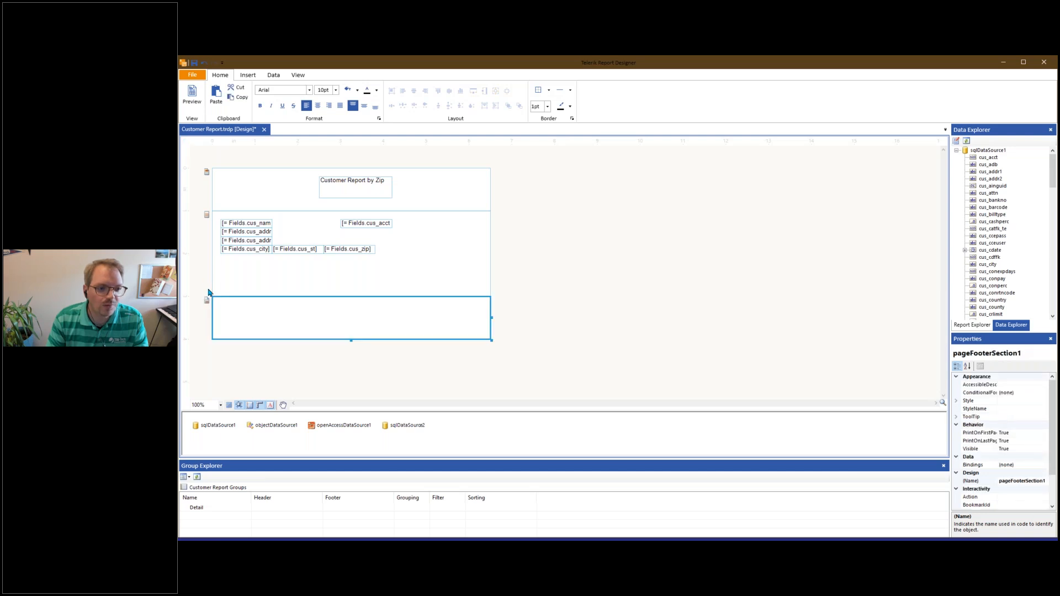
click(420, 294)
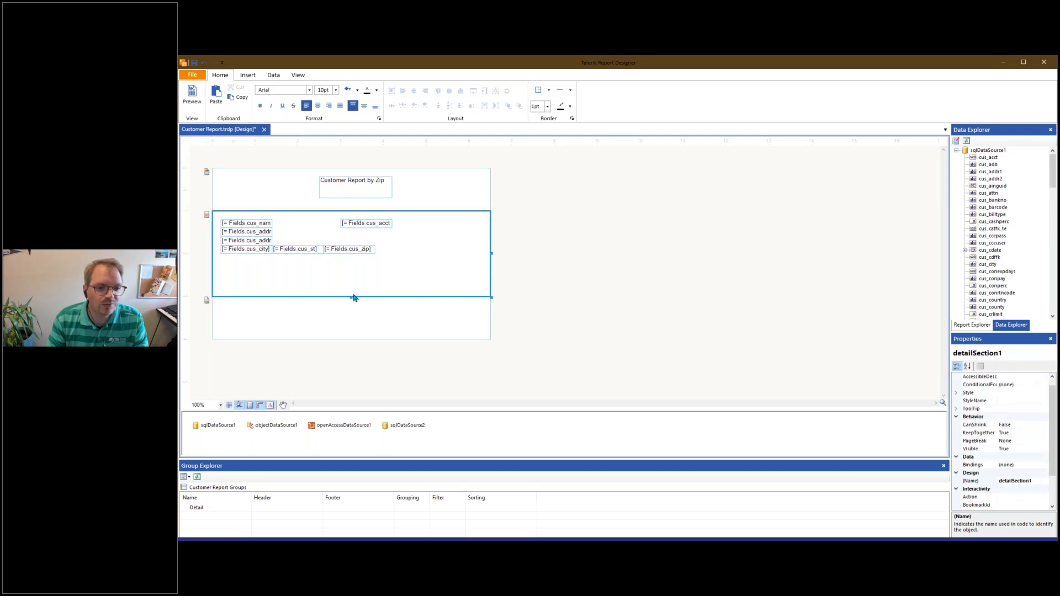
drag(351, 296, 351, 270)
Preview the report with ZipCode 52001 to check the tighter record spacing, and return to design view
click(192, 94)
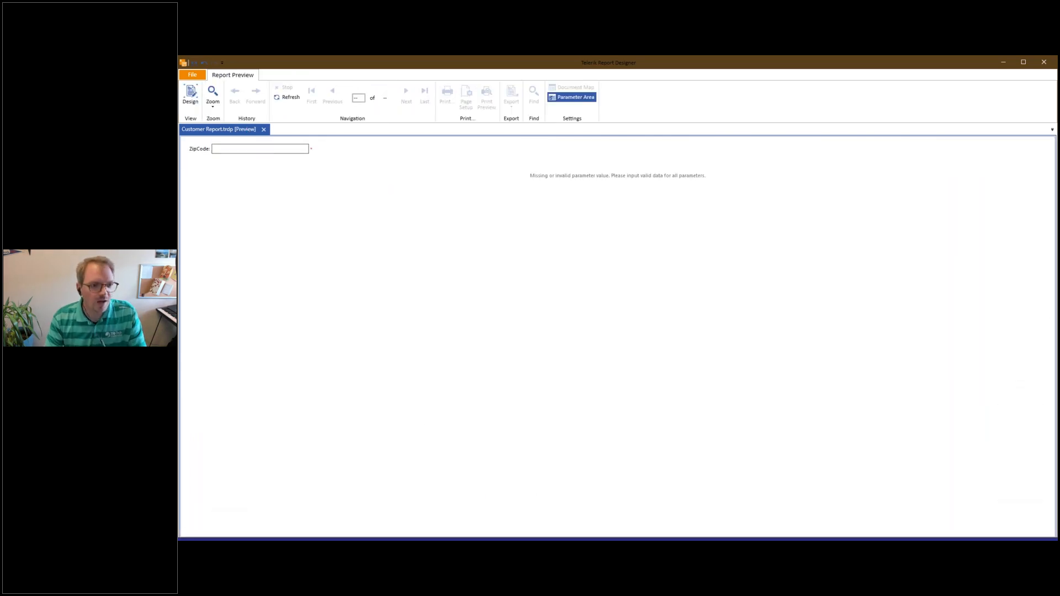
click(260, 149)
text(52001)
key(Return)
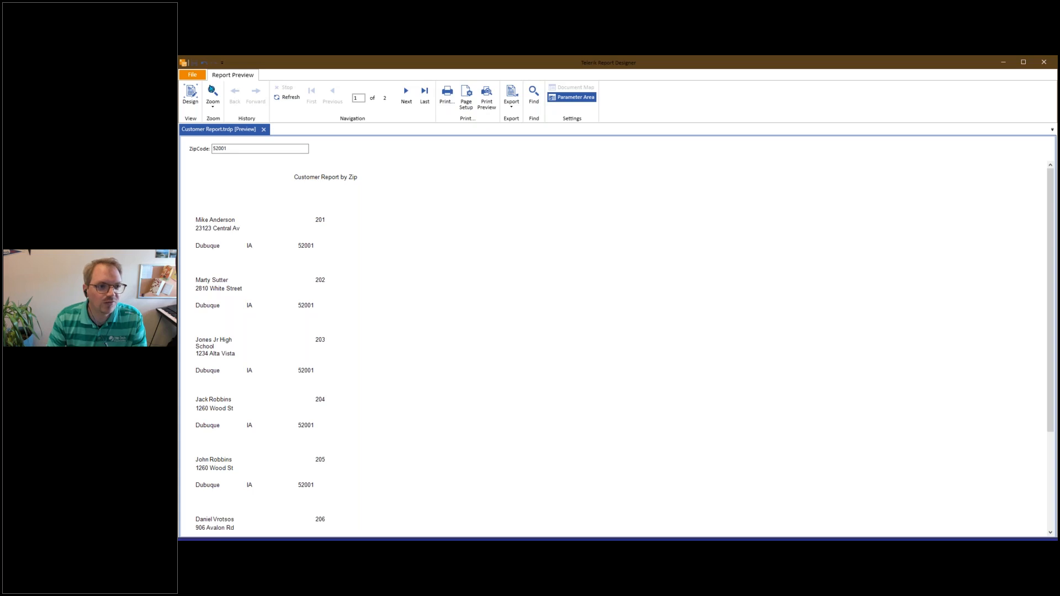
click(199, 102)
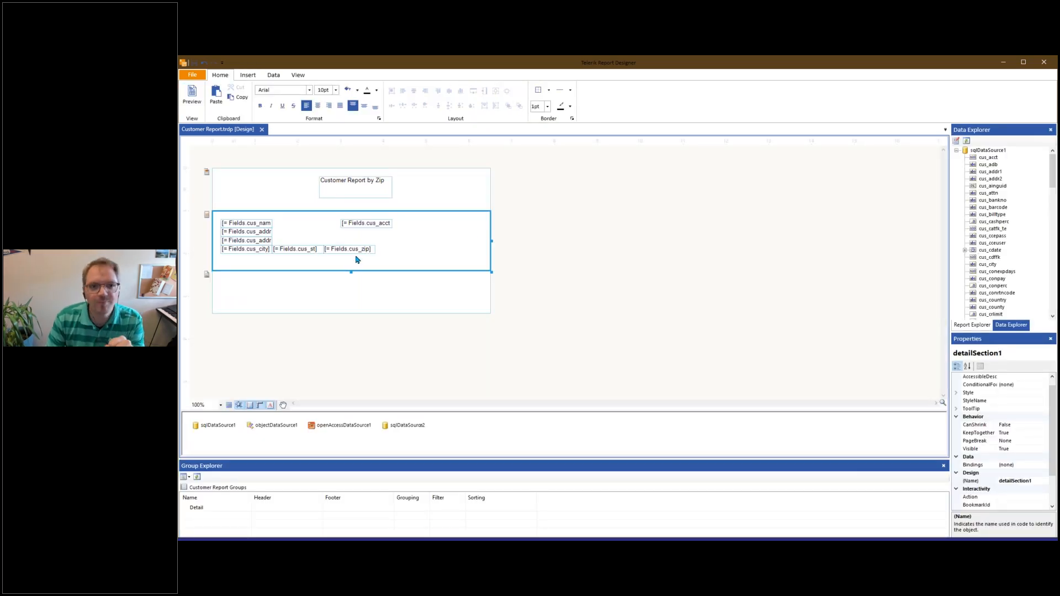
Narrow the report's width so its edge sits just beyond the account number field
drag(493, 245, 419, 244)
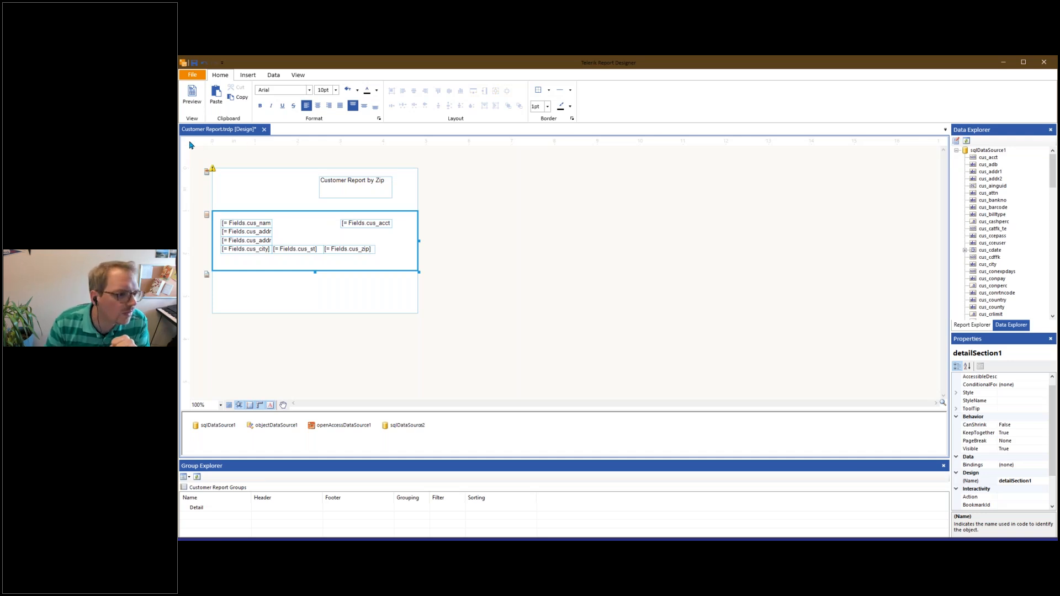
key(alt+Tab)
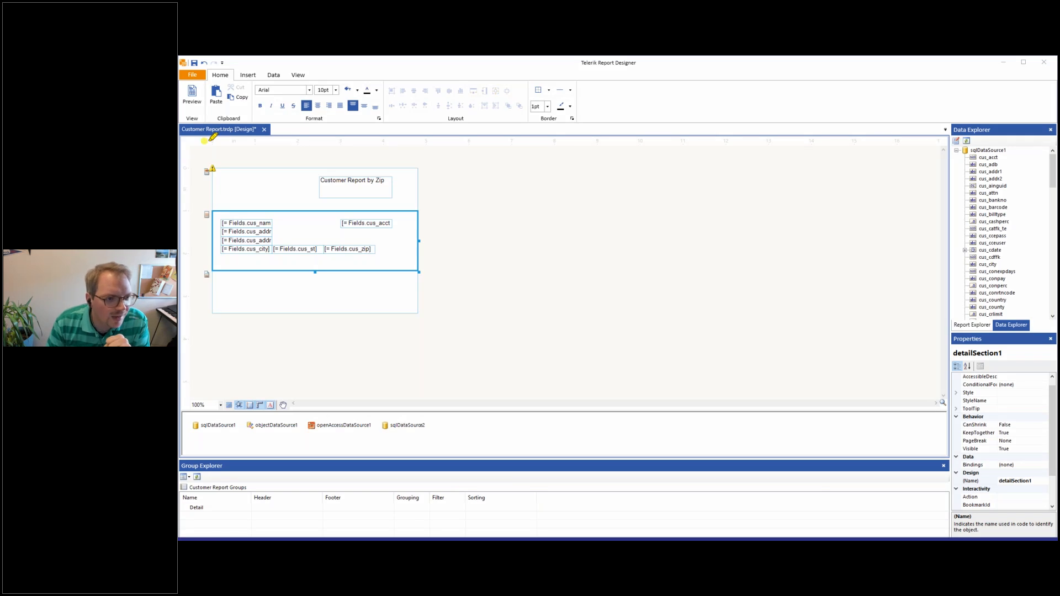
drag(206, 143, 929, 141)
drag(185, 149, 188, 392)
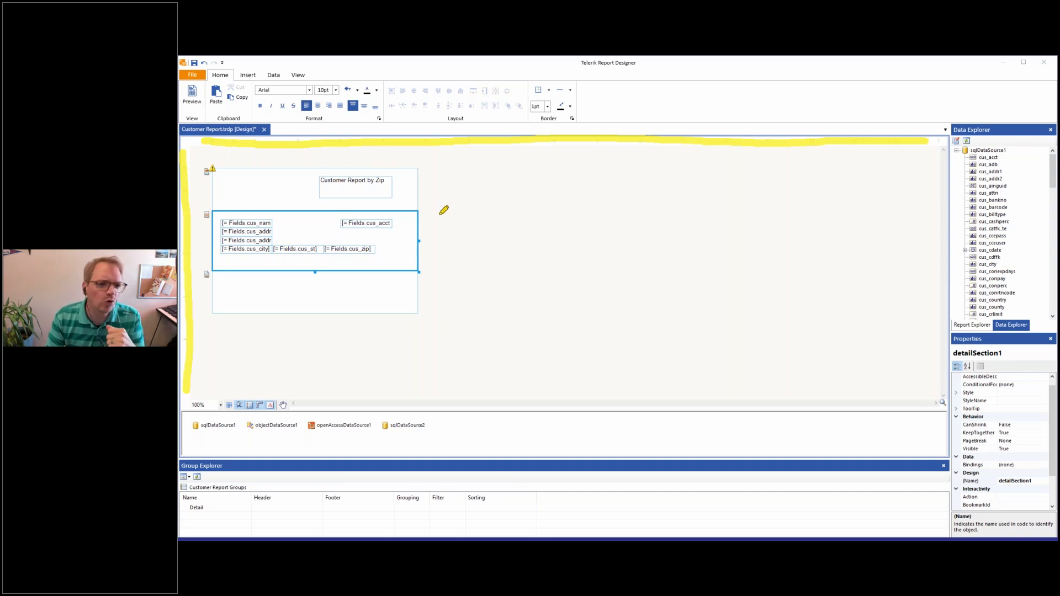
click(477, 220)
click(361, 198)
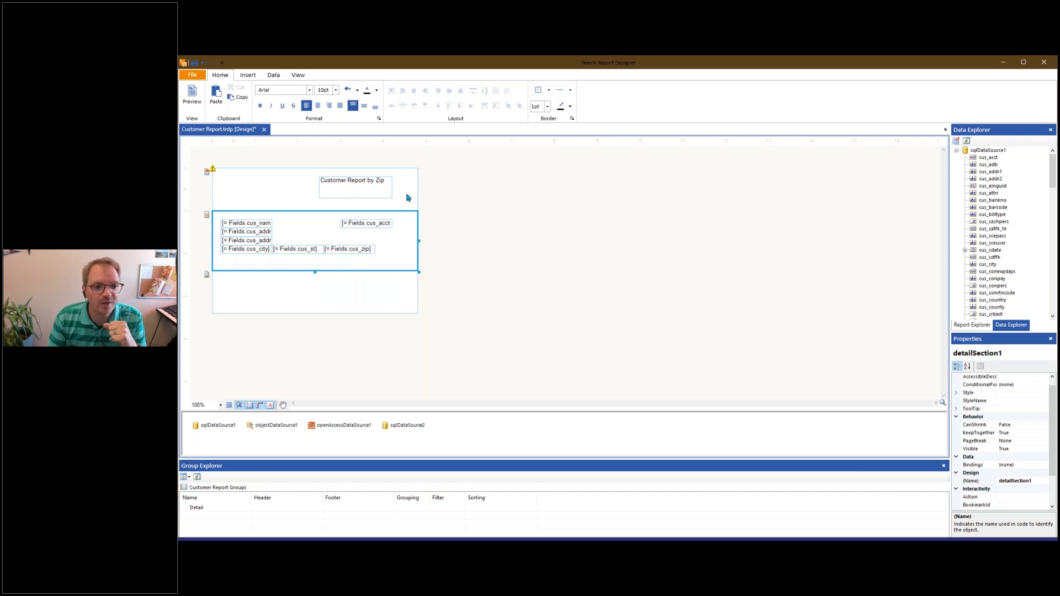
Make the page footer section slightly taller and widen the report to about 7.3 inches
click(386, 301)
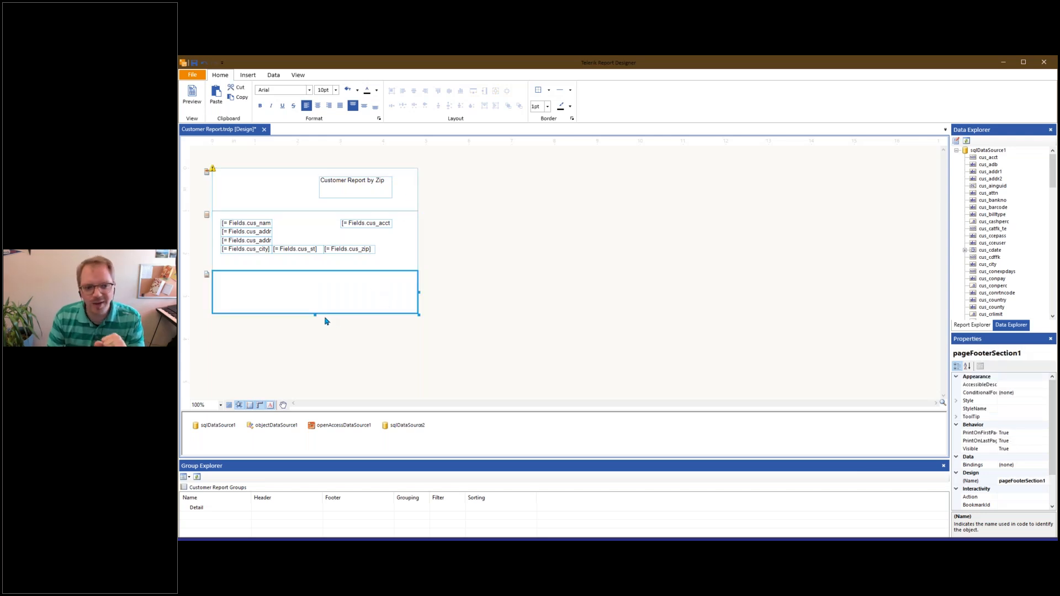
mouse_move(314, 315)
mouse_down()
mouse_move(313, 342)
mouse_move(317, 327)
mouse_up()
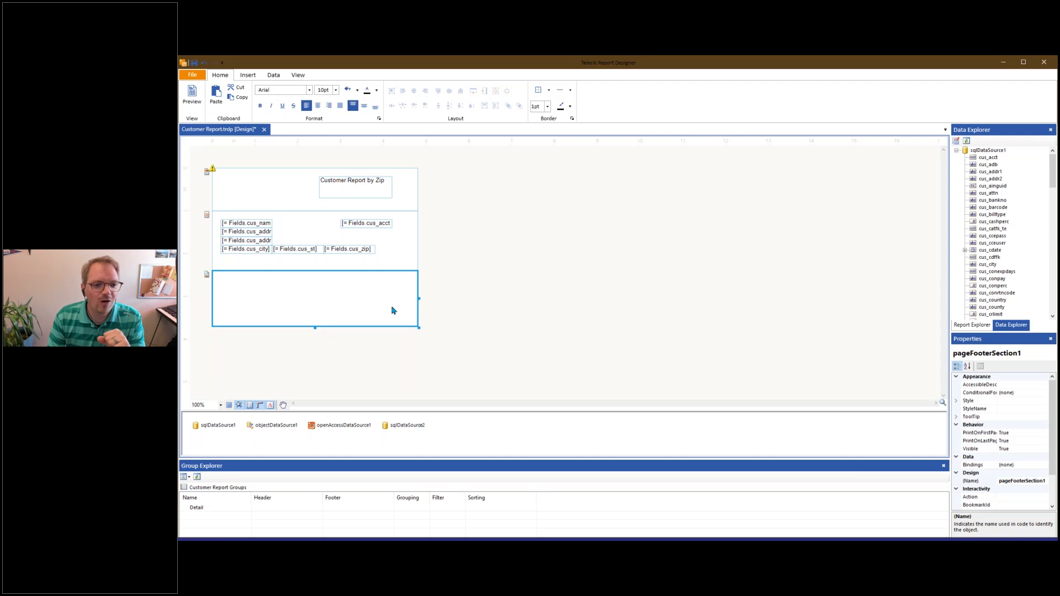
drag(417, 302, 540, 298)
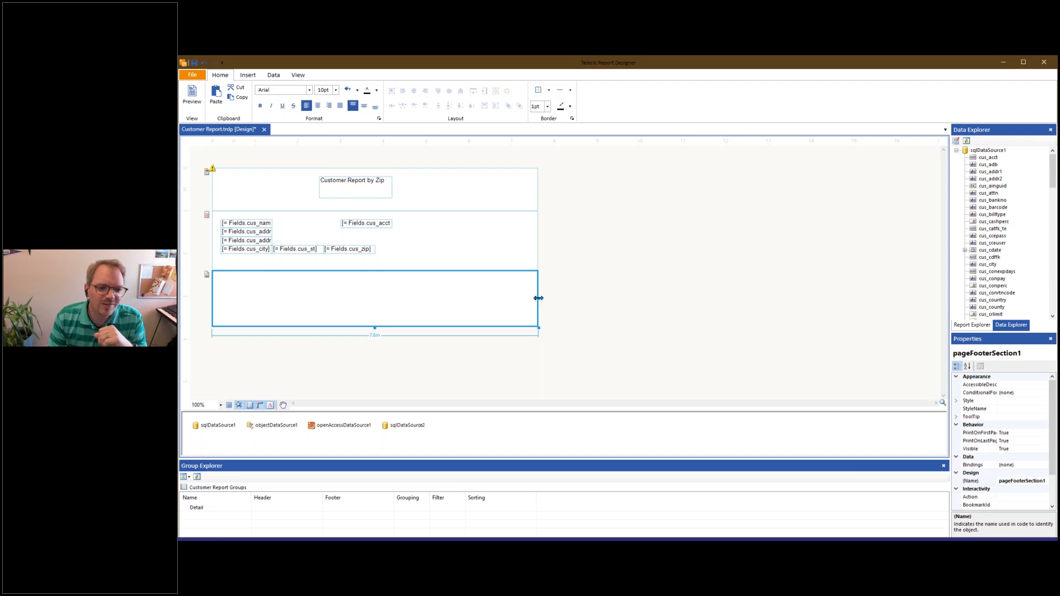
drag(537, 298, 525, 298)
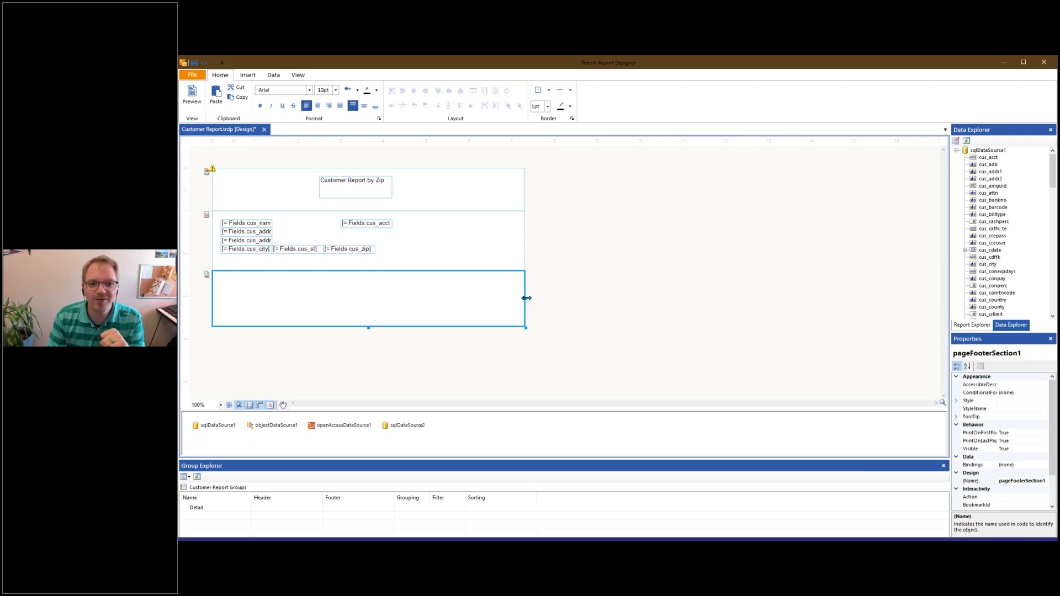
Try a taller detail section, and bring its lower edge back to just below the address fields
click(389, 268)
drag(367, 271, 376, 313)
drag(375, 303, 376, 279)
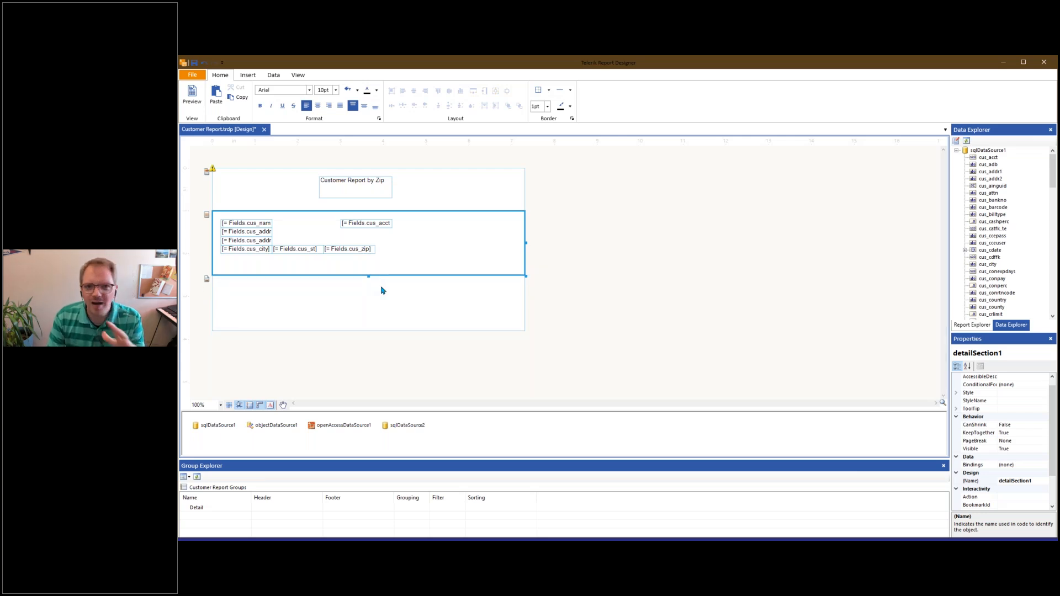
Widen the "Customer Report by Zip" title text box slightly in the page header
click(423, 188)
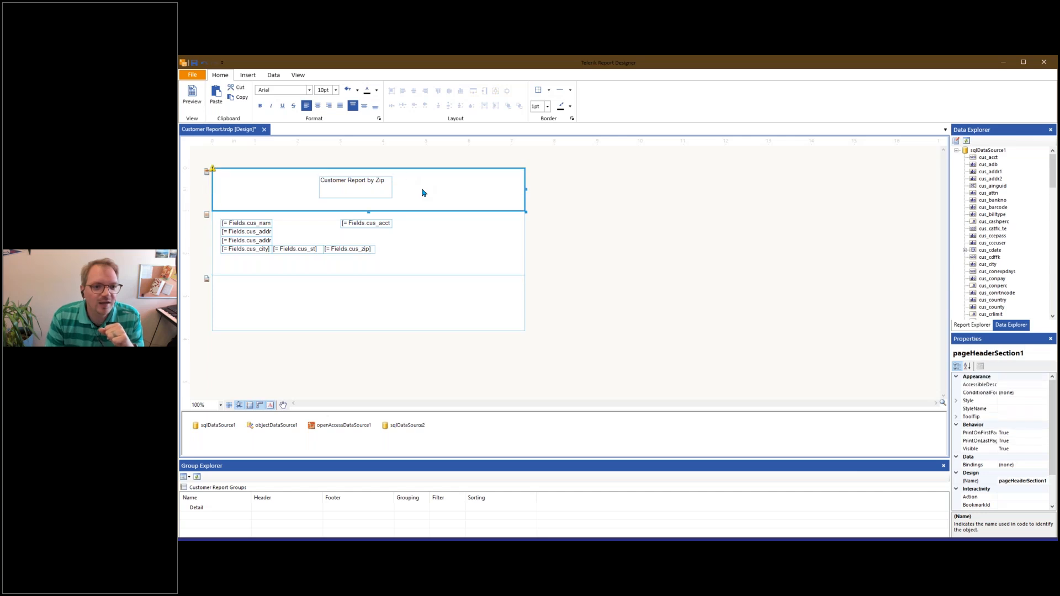
click(356, 186)
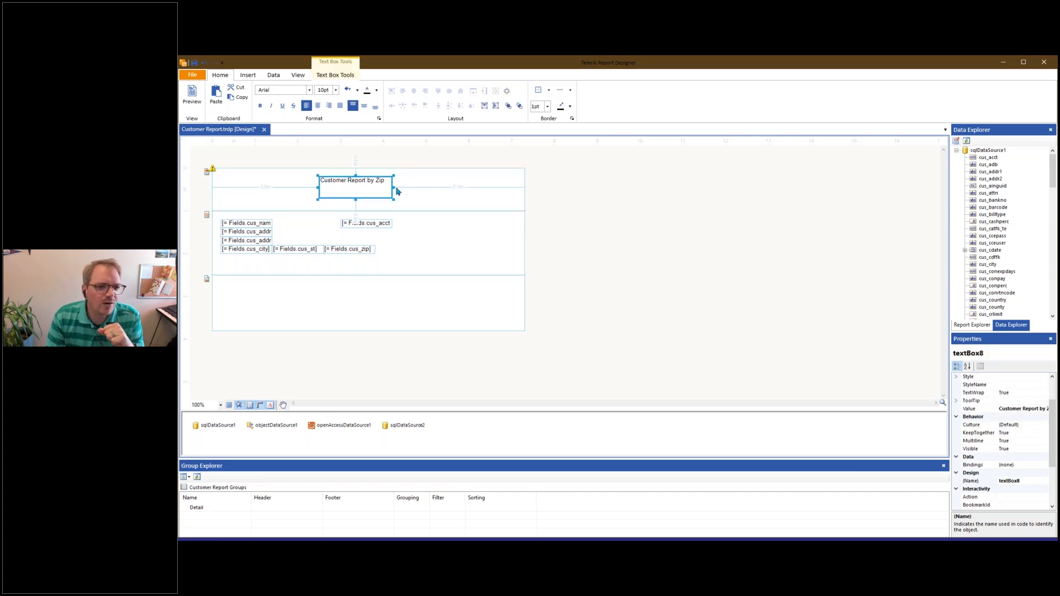
drag(392, 188, 404, 188)
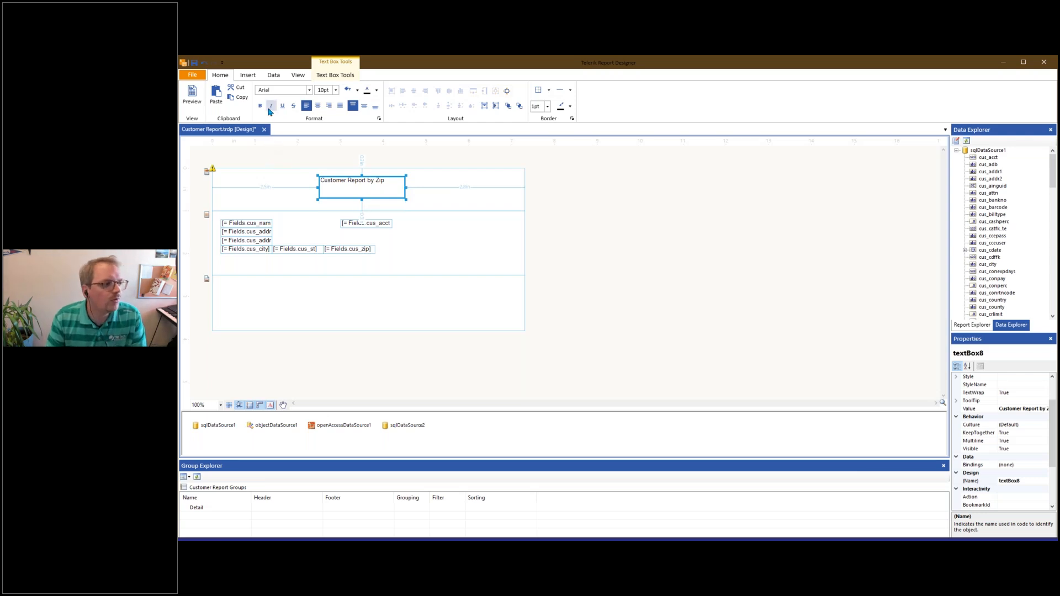
Preview the report with the wildcard ZipCode 520* to test partial matching, and clear the parameter value
click(195, 98)
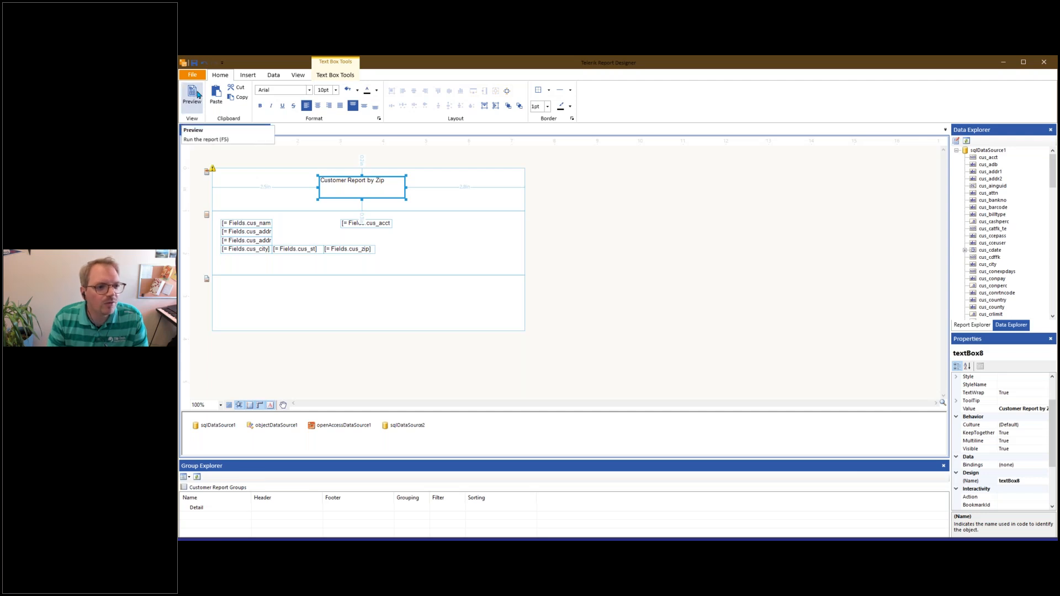
click(243, 148)
text(520)
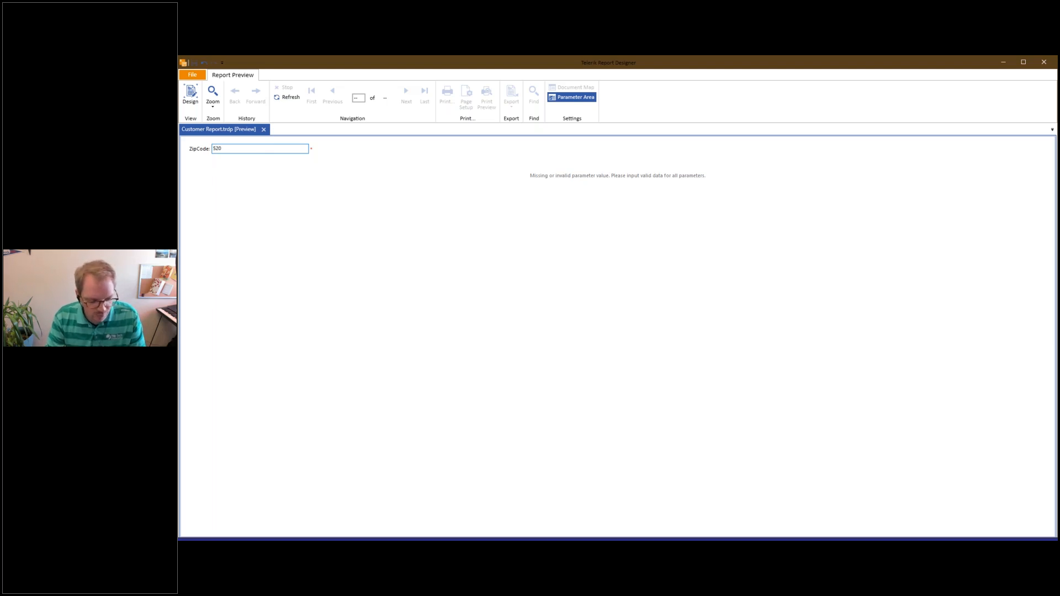
text(4)
key(Return)
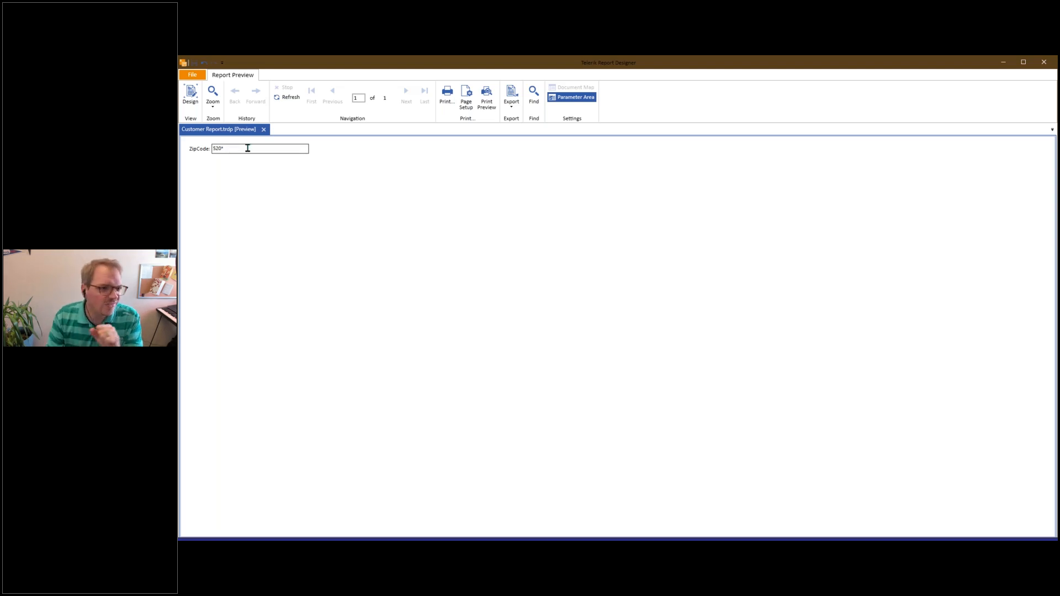
click(247, 148)
key(BackSpace)
key(BackSpace)
key(BackSpace)
key(BackSpace)
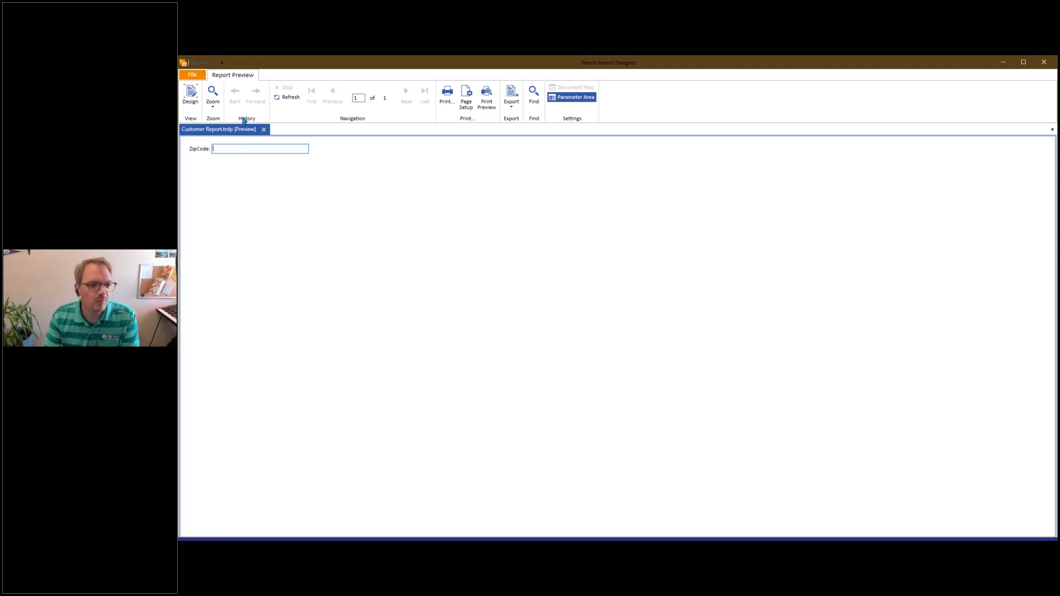
Close the report preview and reopen Customer Report.trdp from the recent documents
click(264, 130)
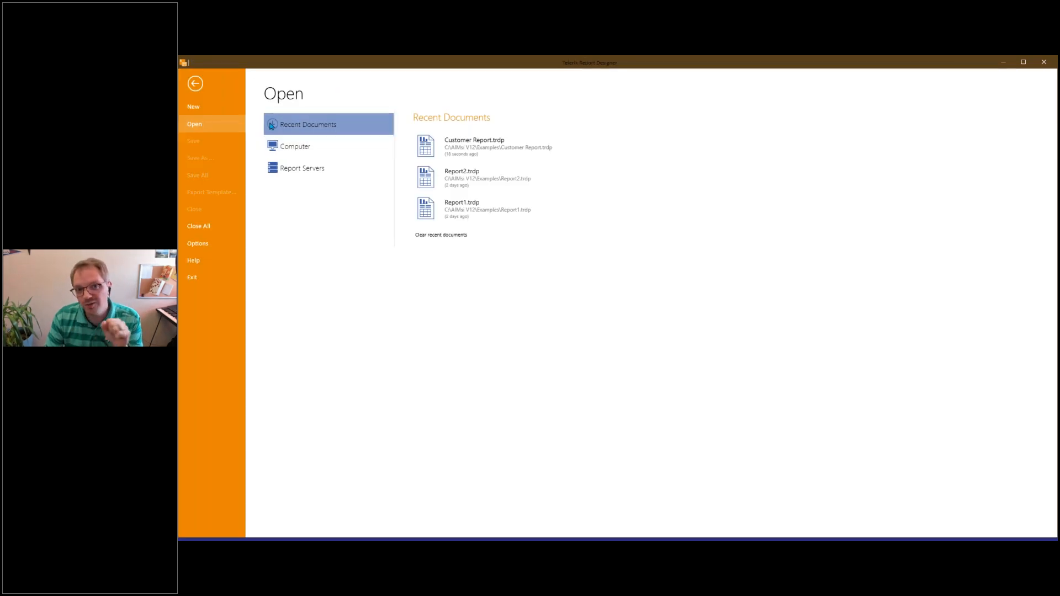
click(448, 154)
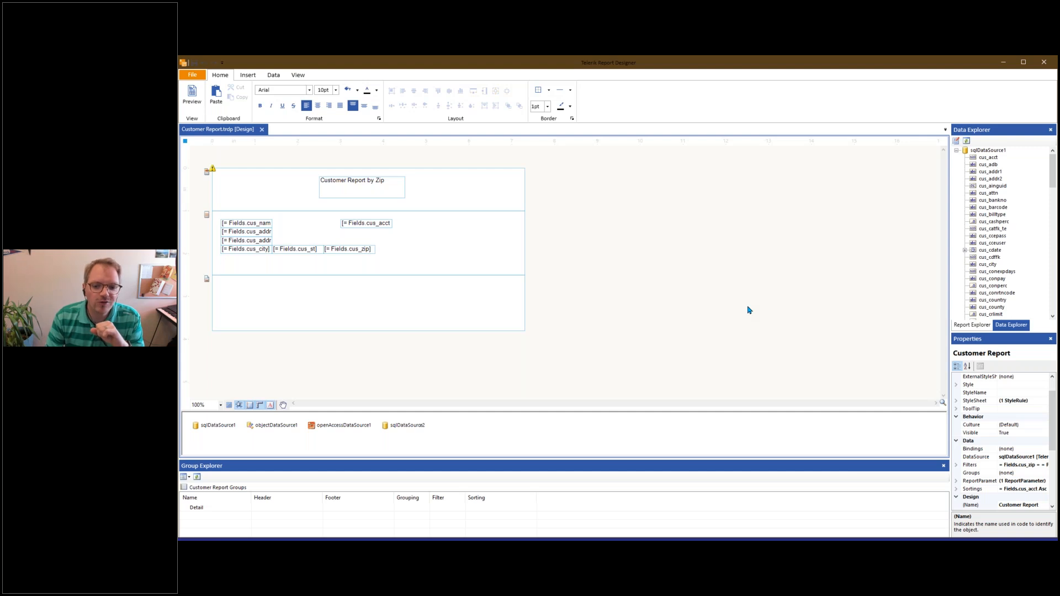
Change the operator of the report's cus_zip filter to greater than (>)
right_click(749, 290)
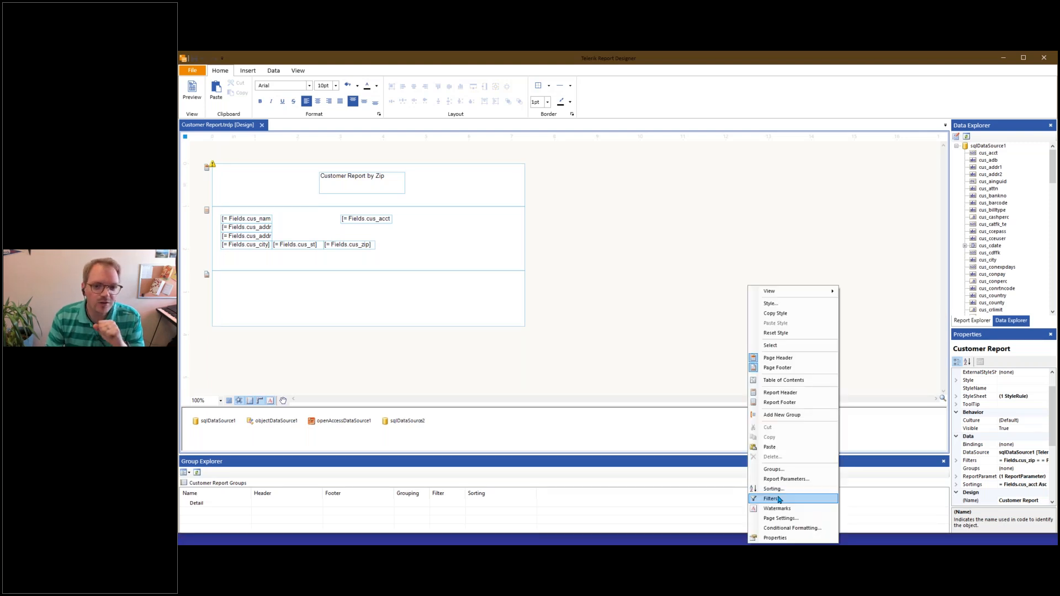
click(778, 500)
click(672, 214)
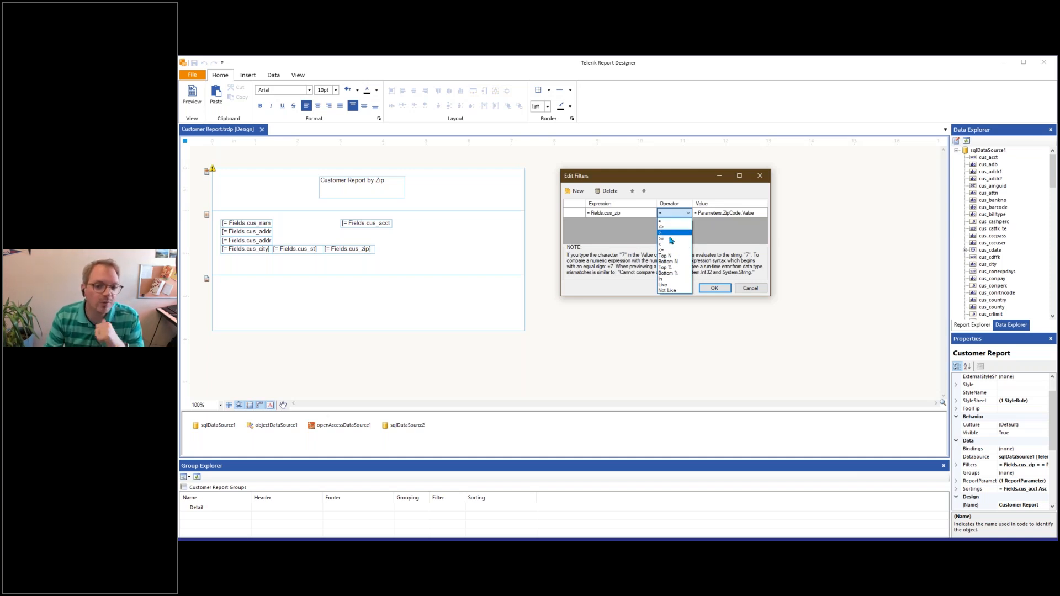
click(669, 233)
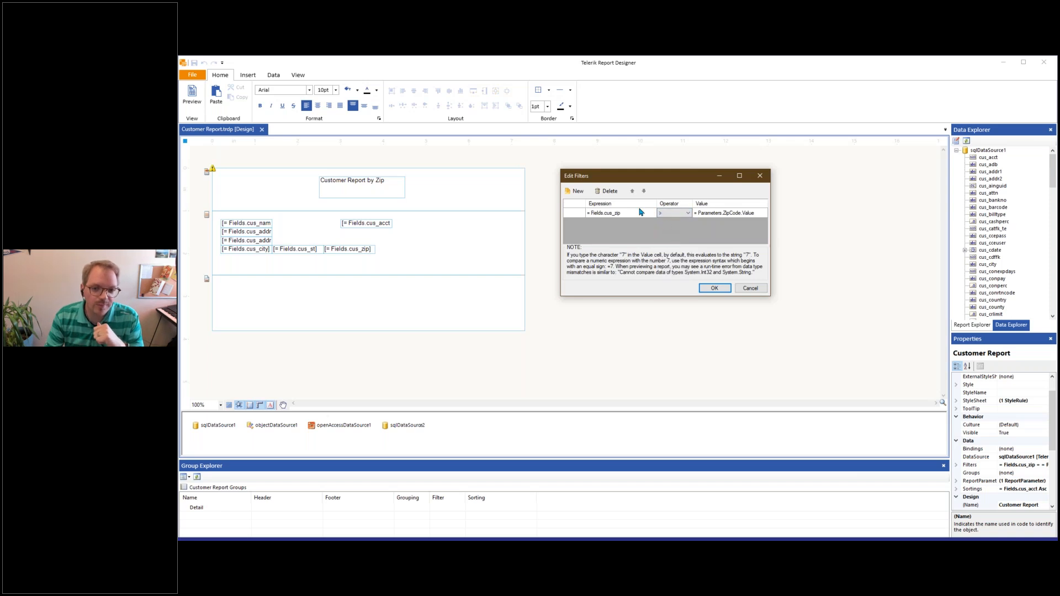
click(714, 288)
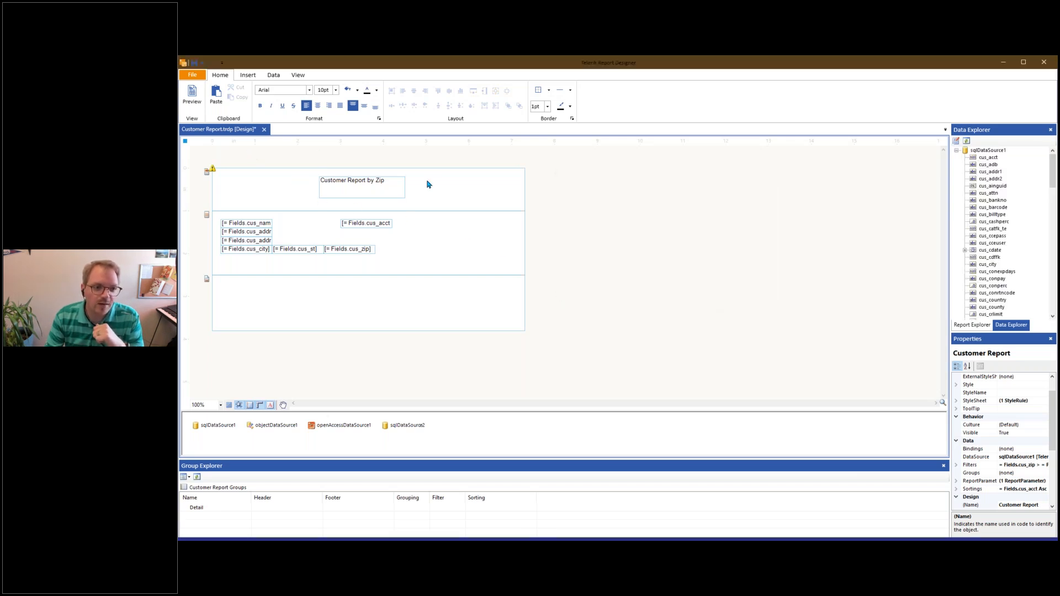
Preview the report with ZipCode 520 to test the changed filter, and return to the design view
click(190, 95)
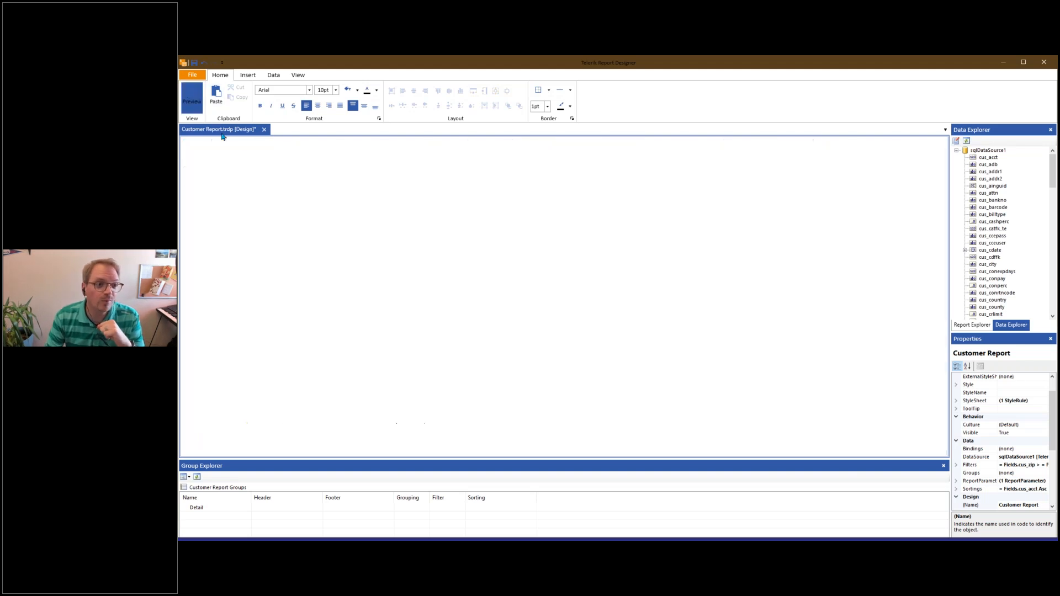
text(520)
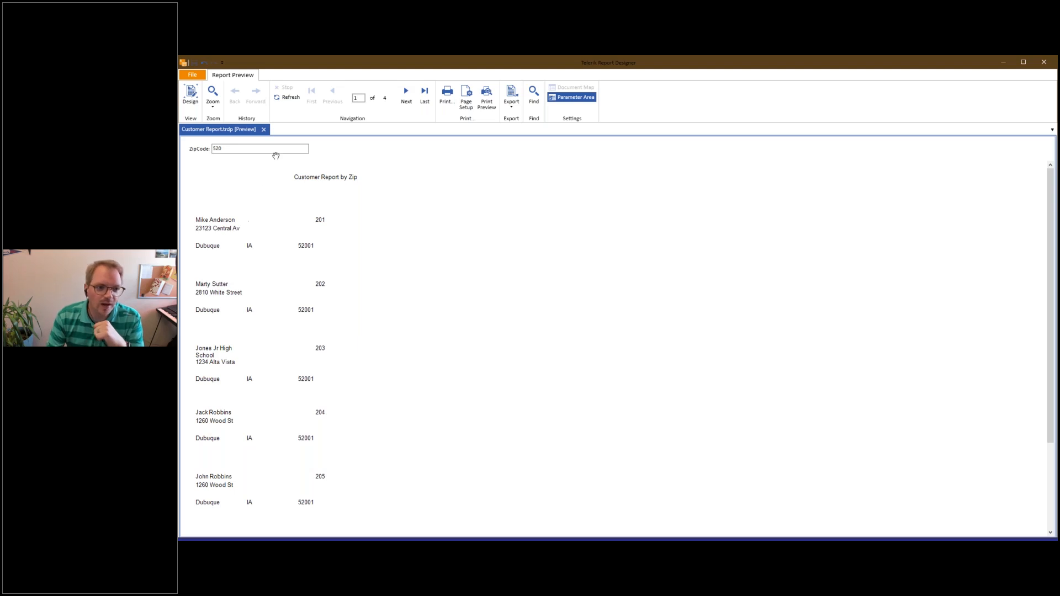
click(190, 95)
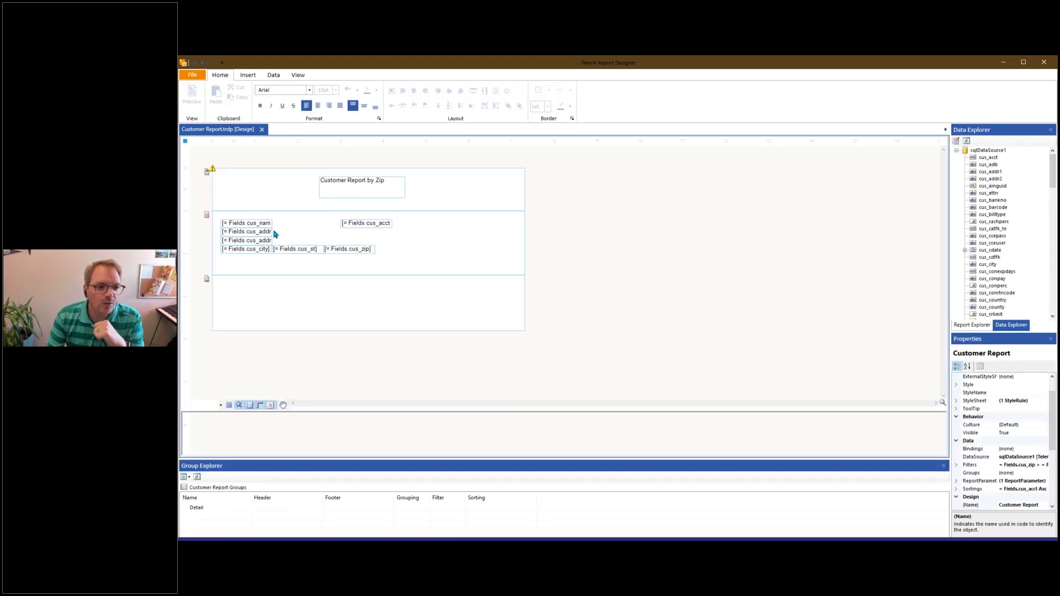
Review the operators available for the report's zip code filter, and leave the filter settings without saving changes
right_click(573, 252)
click(619, 466)
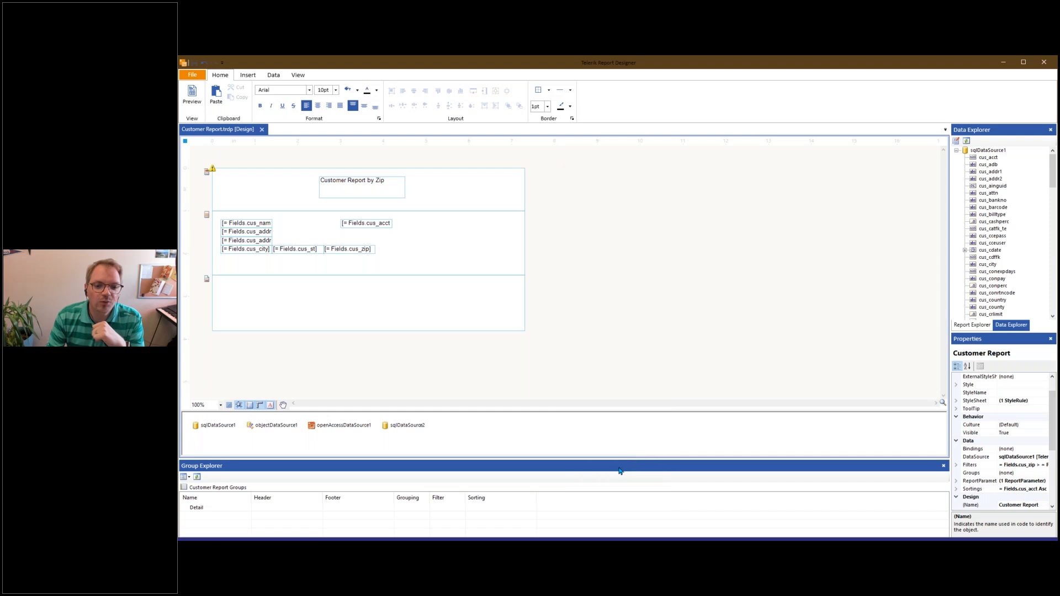
click(681, 213)
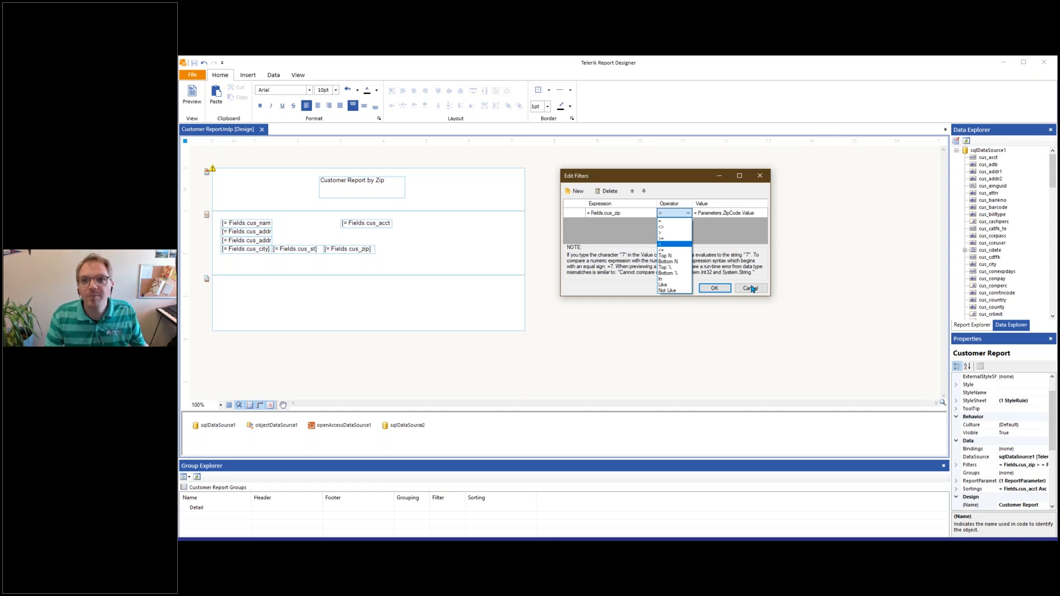
click(490, 254)
click(749, 290)
Widen the report sections to about the 11 mark on the horizontal ruler
click(523, 251)
drag(525, 244, 688, 233)
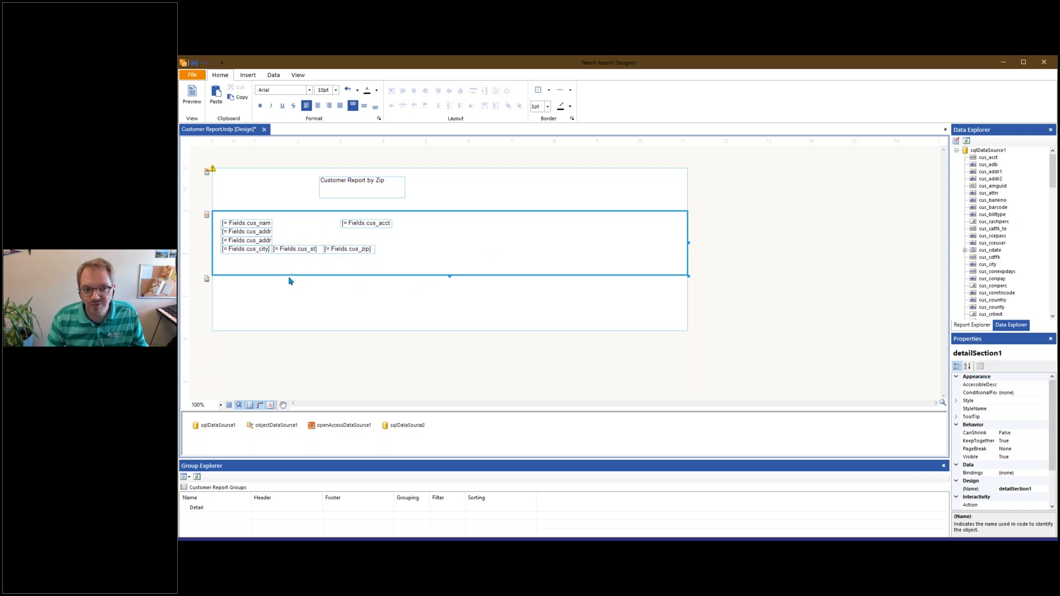
click(257, 77)
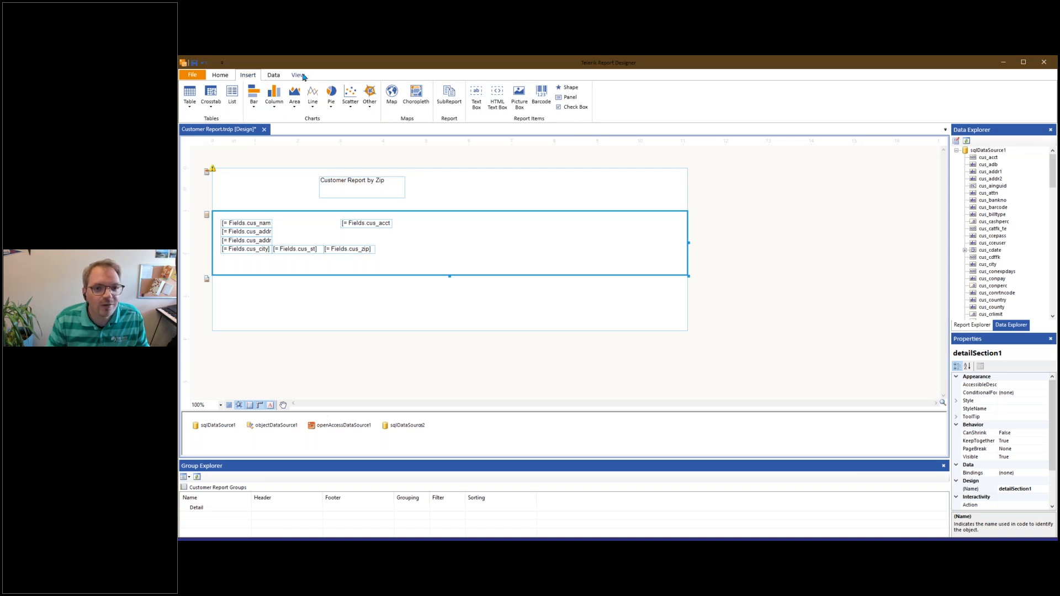
click(279, 77)
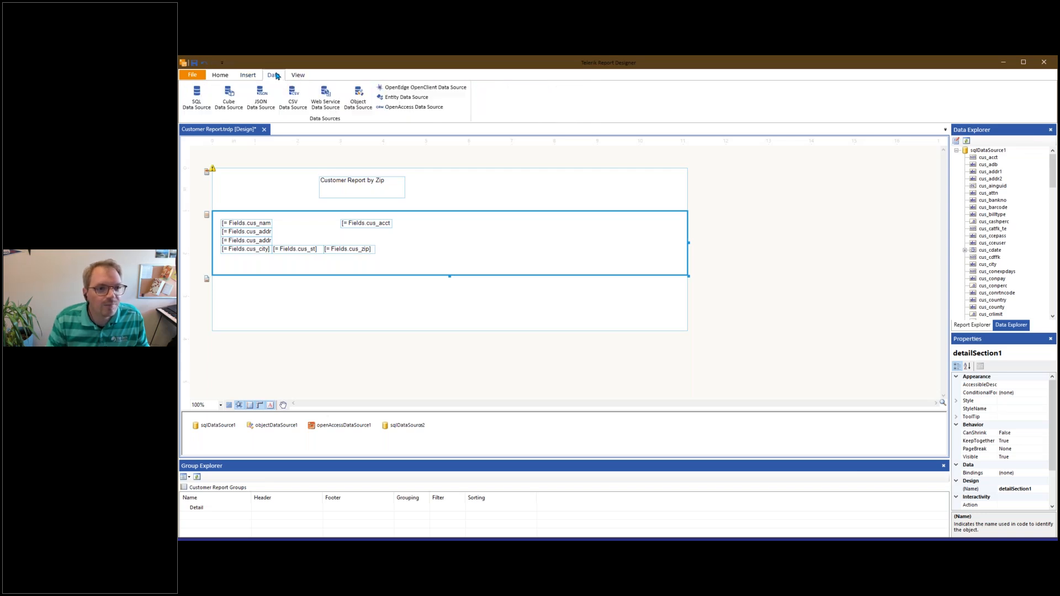
click(215, 76)
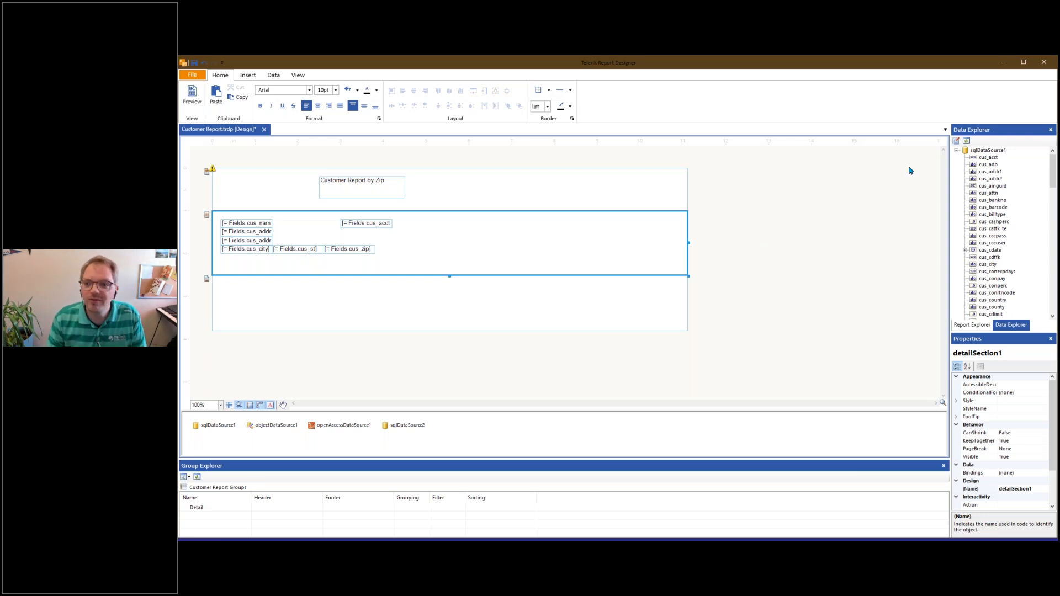
Create a new report named "contracts with maintenance" as a .trdp file in the Examples folder
click(197, 78)
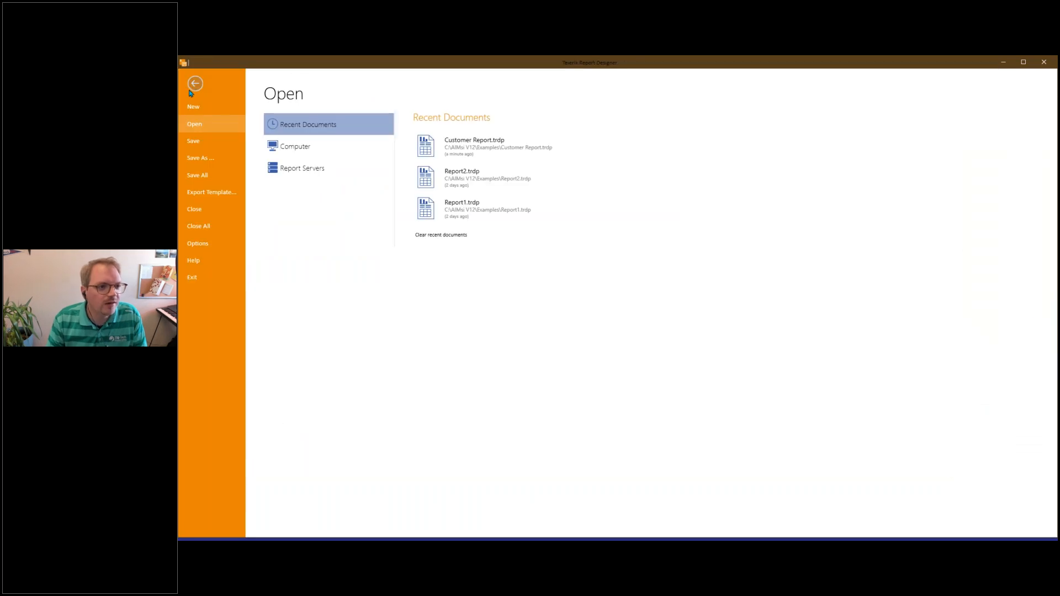
click(199, 108)
click(288, 155)
click(460, 180)
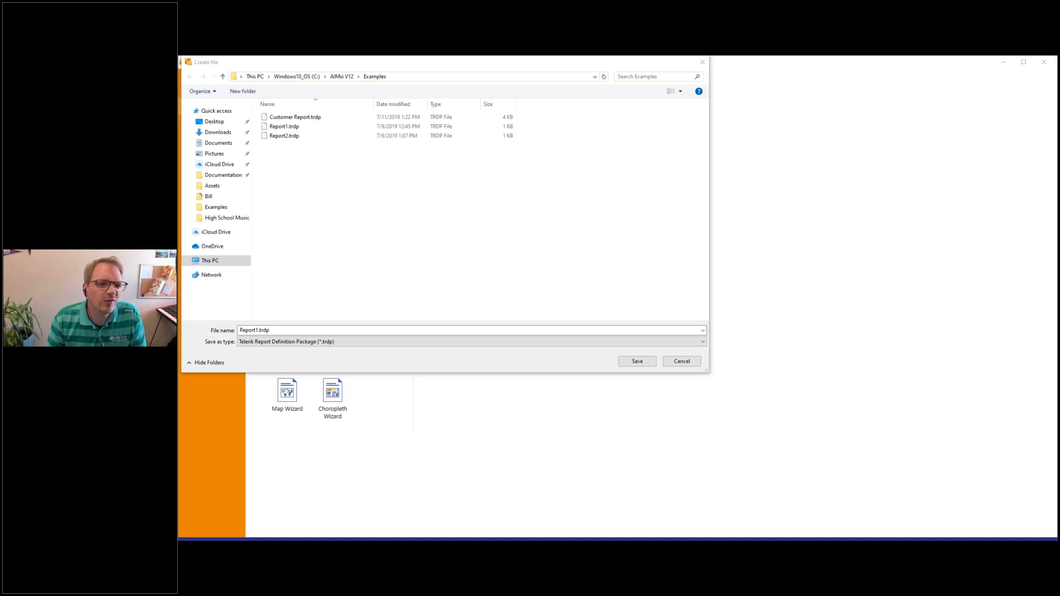
click(315, 332)
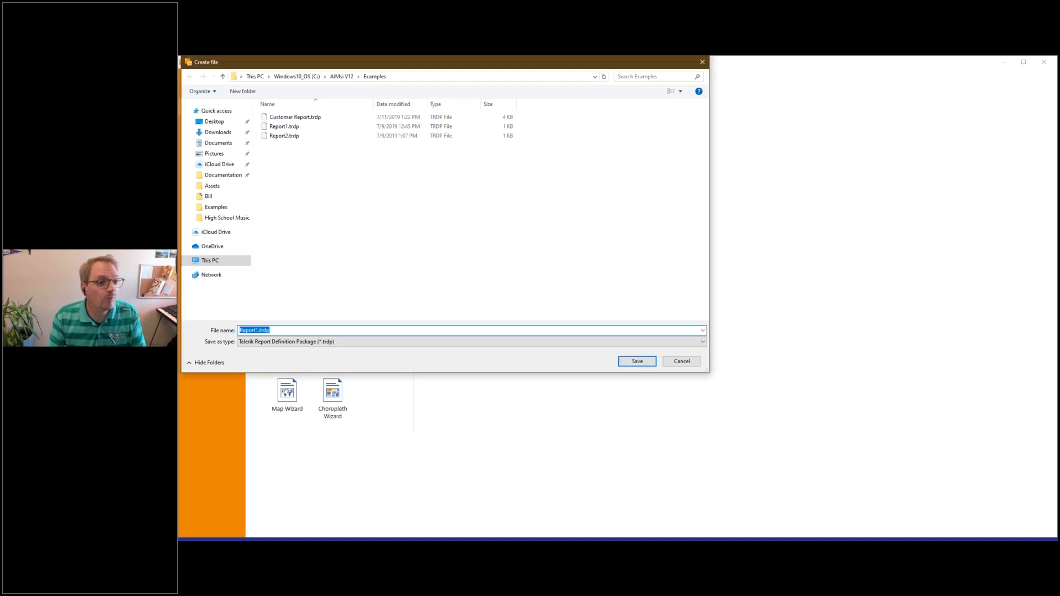
text(contract)
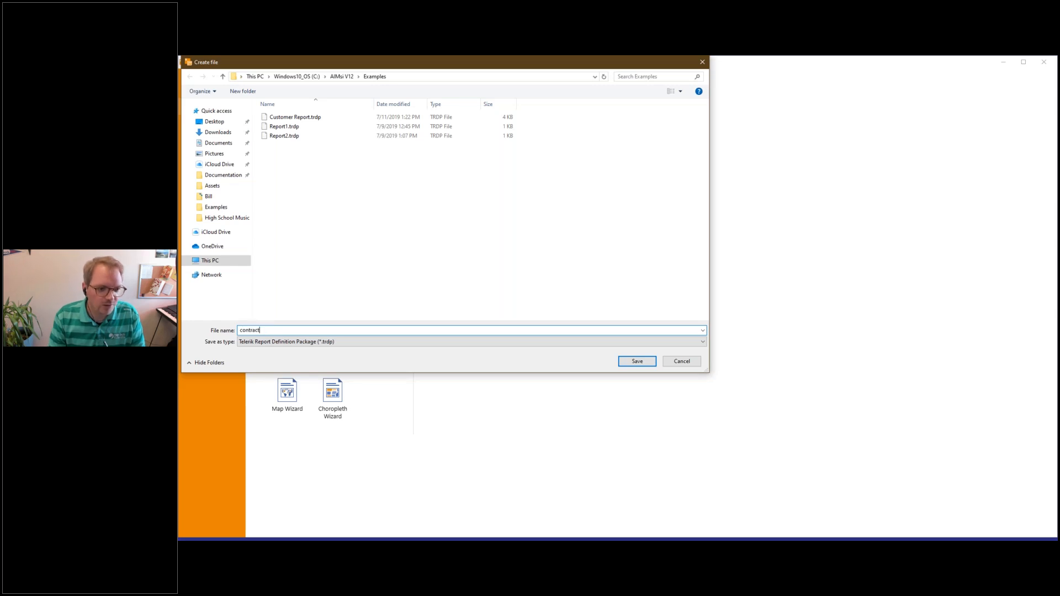
text(s with maintenance)
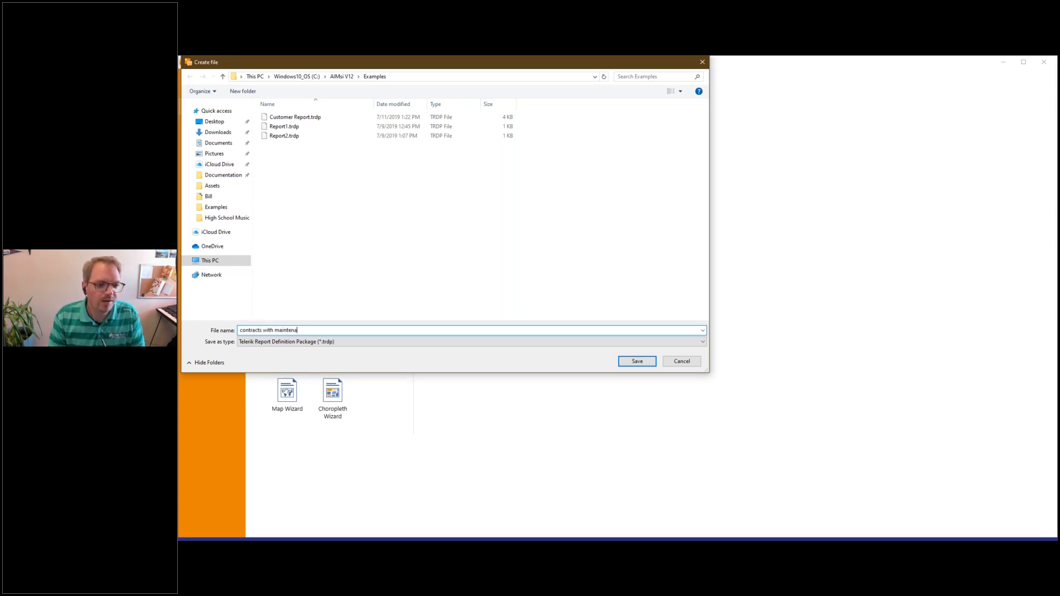
click(636, 360)
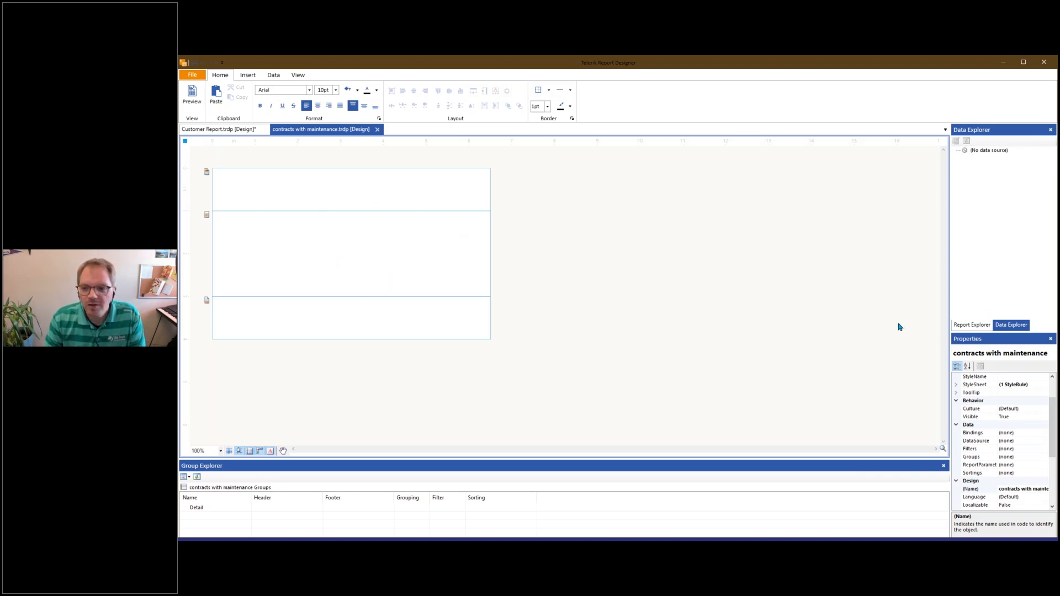
Add a SQL data source to the new report, using the existing AIMsi connection as a shared connection
click(273, 76)
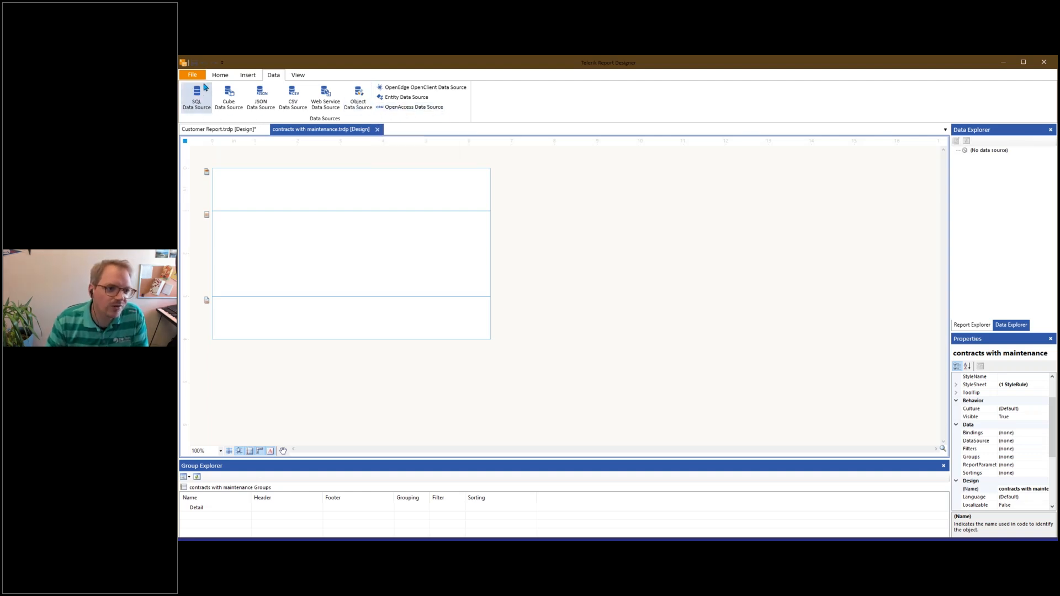
click(198, 100)
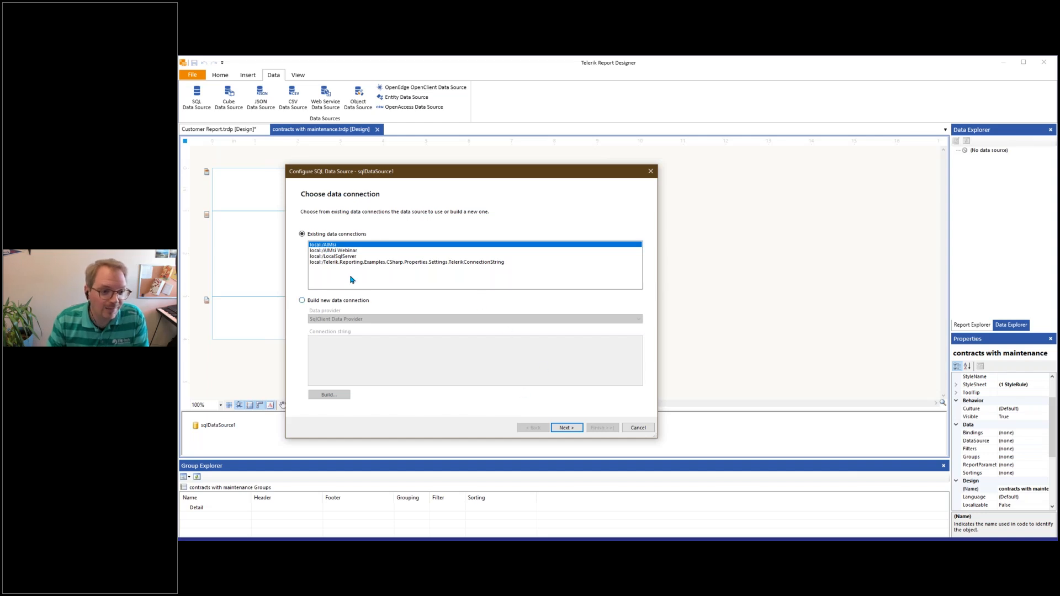
click(566, 428)
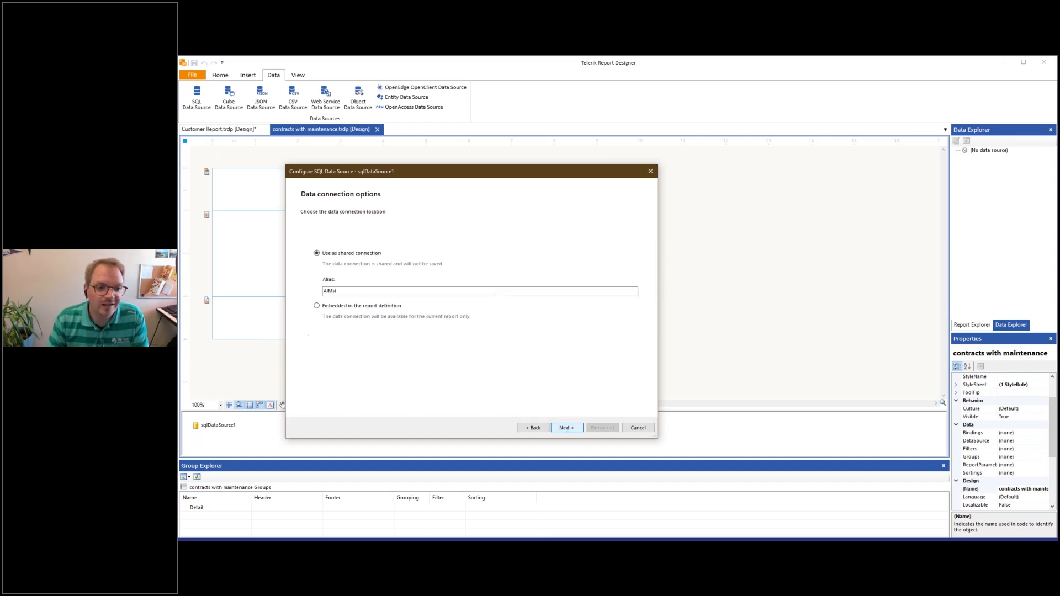
click(577, 427)
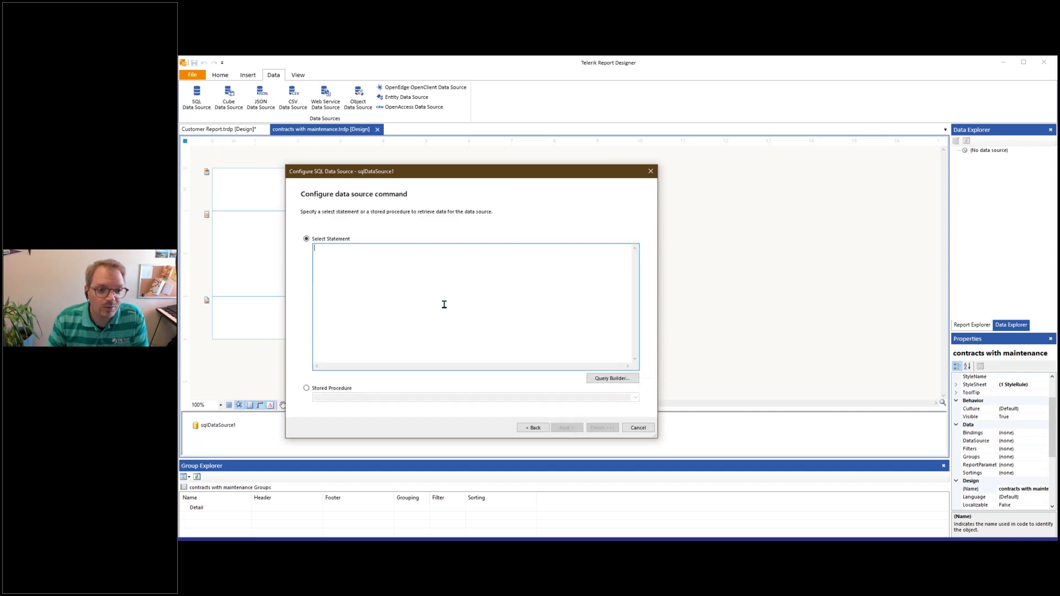
Build the data source query in the Query Designer by selecting all fields of the scrental table
click(610, 380)
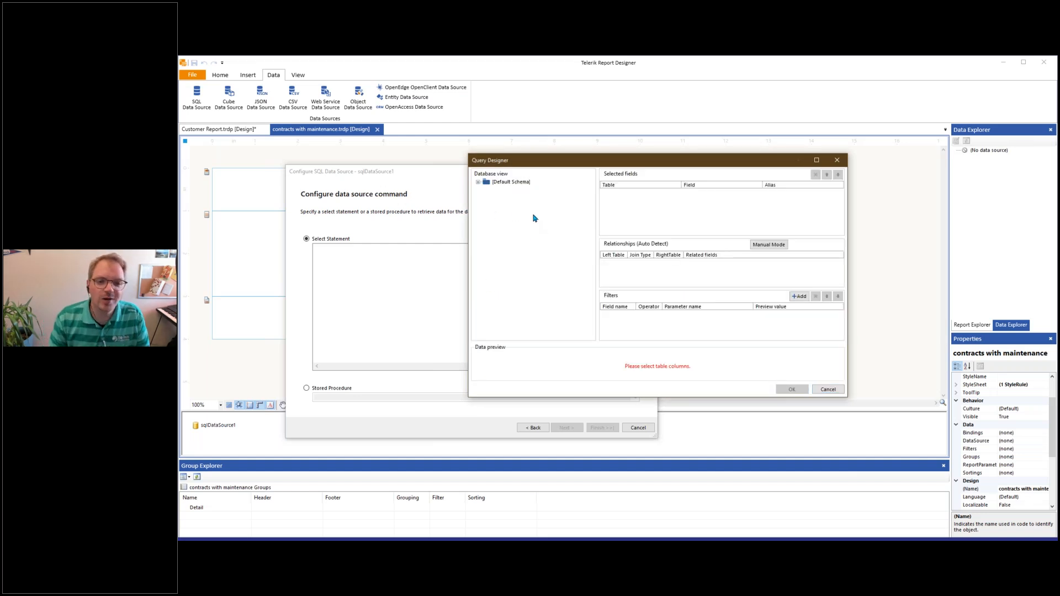
click(479, 184)
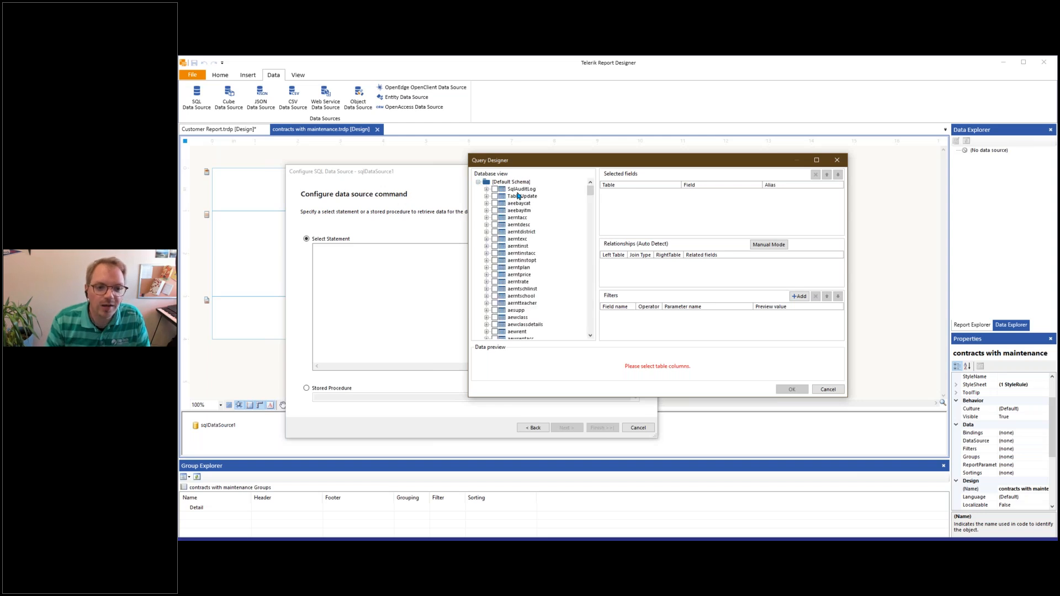
scroll(520, 261, down, 1)
scroll(519, 262, down, 10)
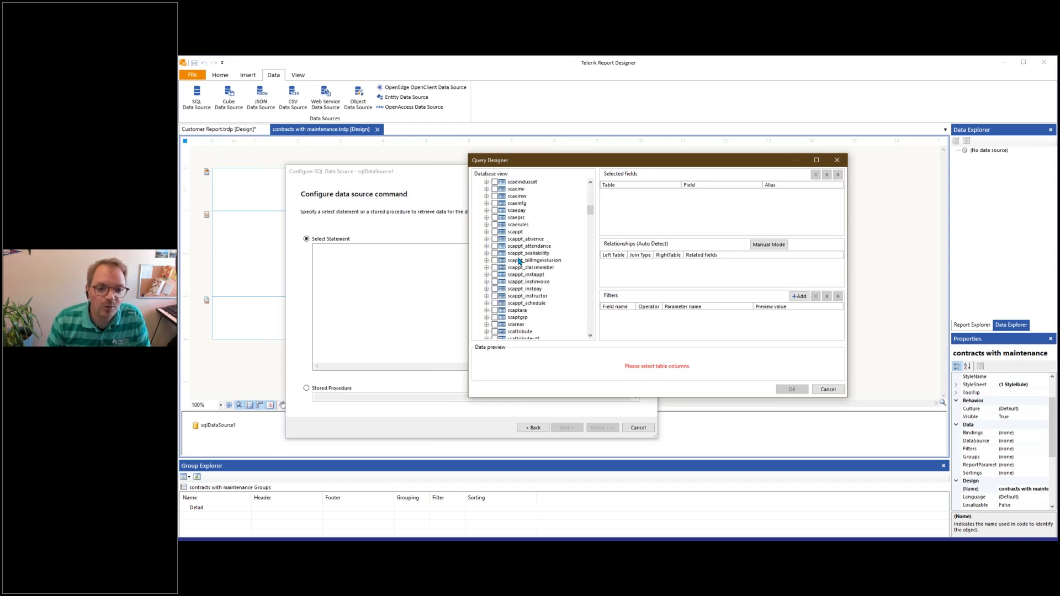
scroll(519, 260, down, 7)
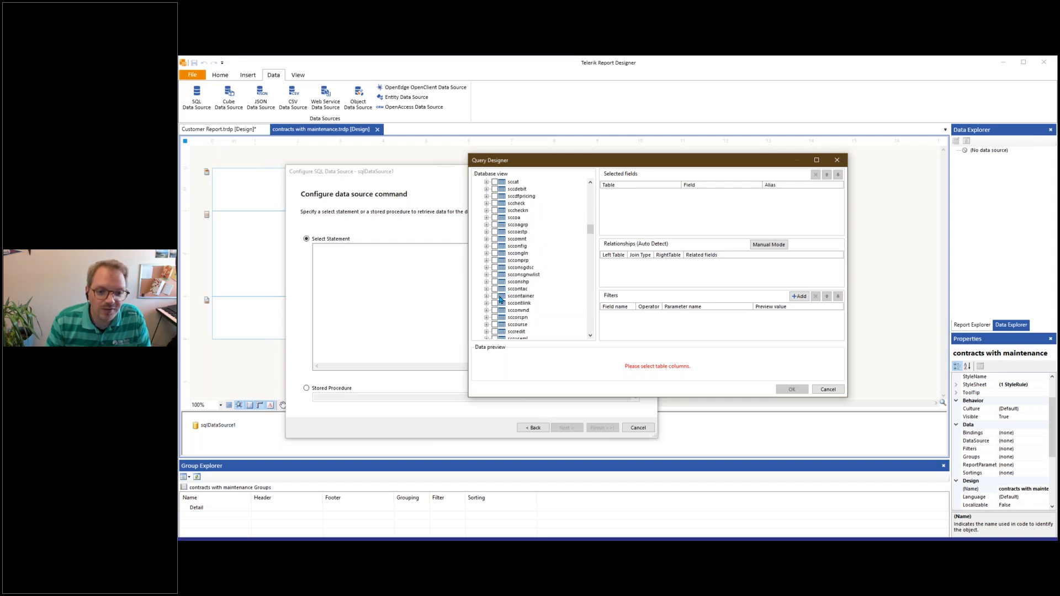
scroll(513, 278, down, 7)
scroll(514, 278, down, 8)
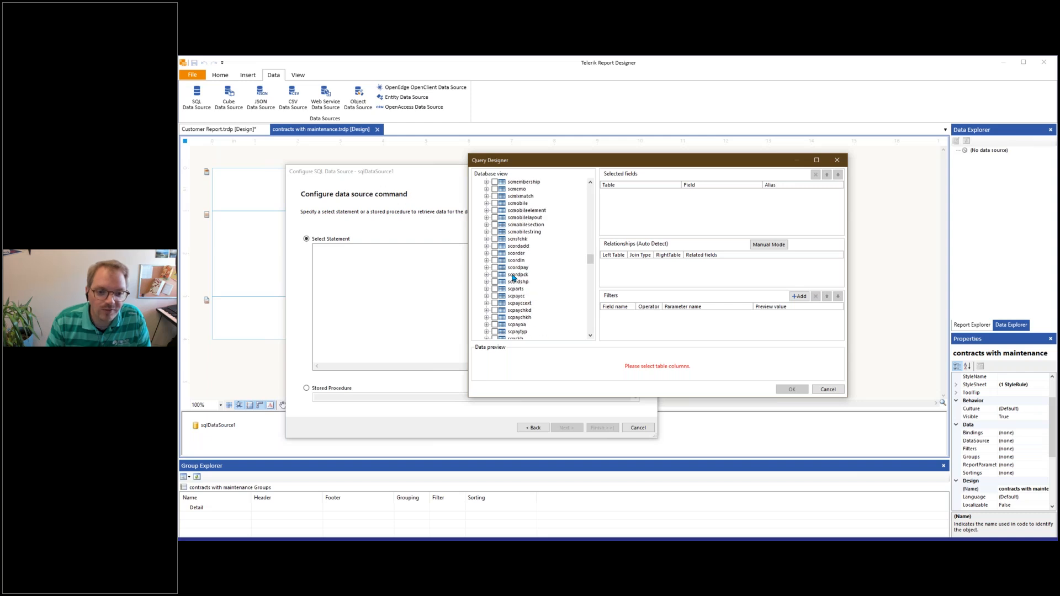
scroll(514, 277, down, 7)
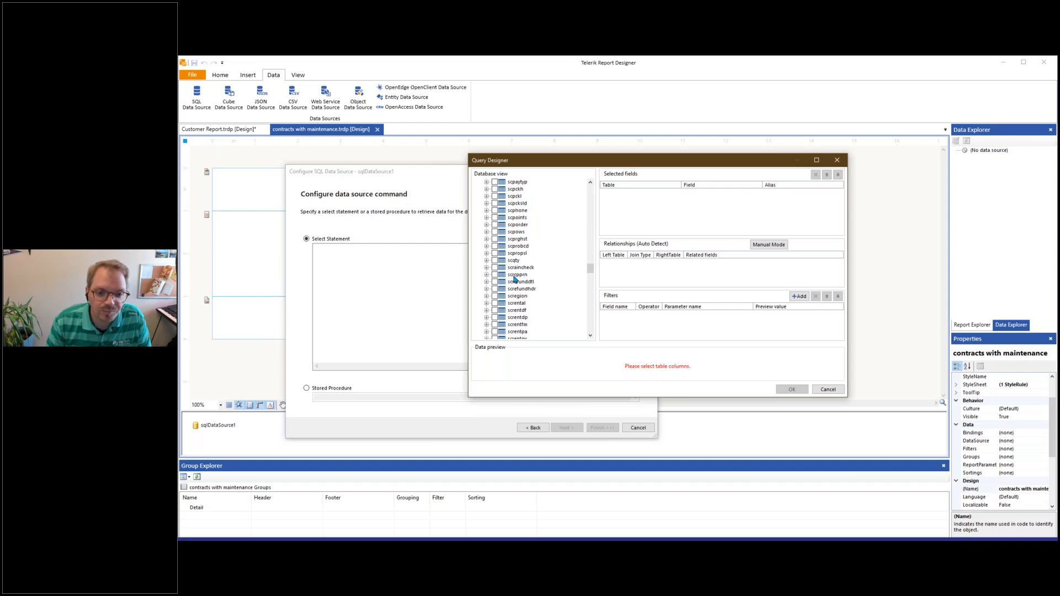
click(487, 303)
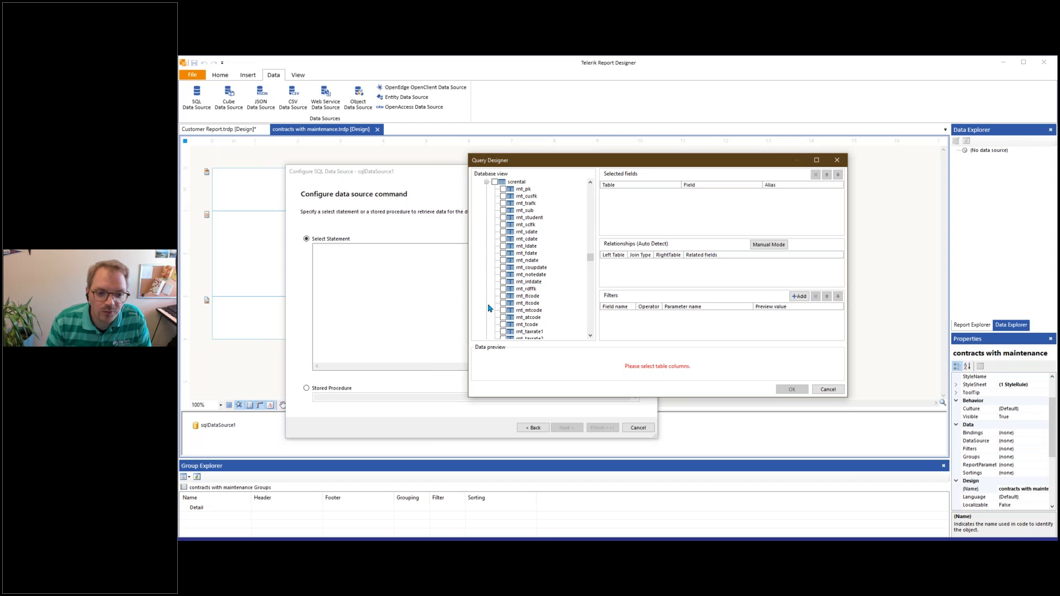
click(495, 183)
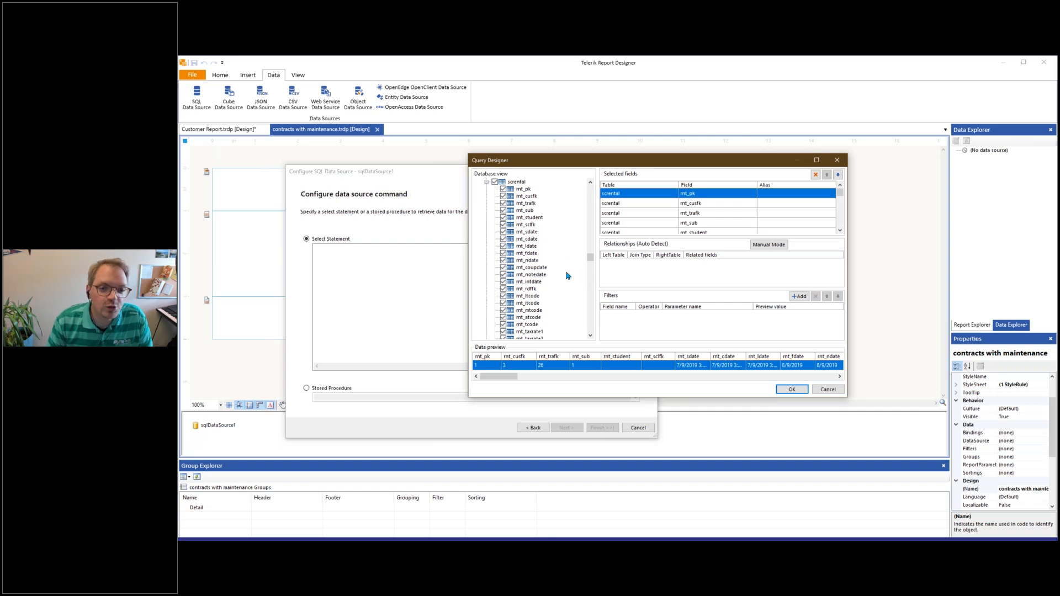
Check the selected scrental fields, accept the query as the select statement, and continue to the data source results preview
scroll(545, 315, down, 3)
scroll(545, 316, down, 1)
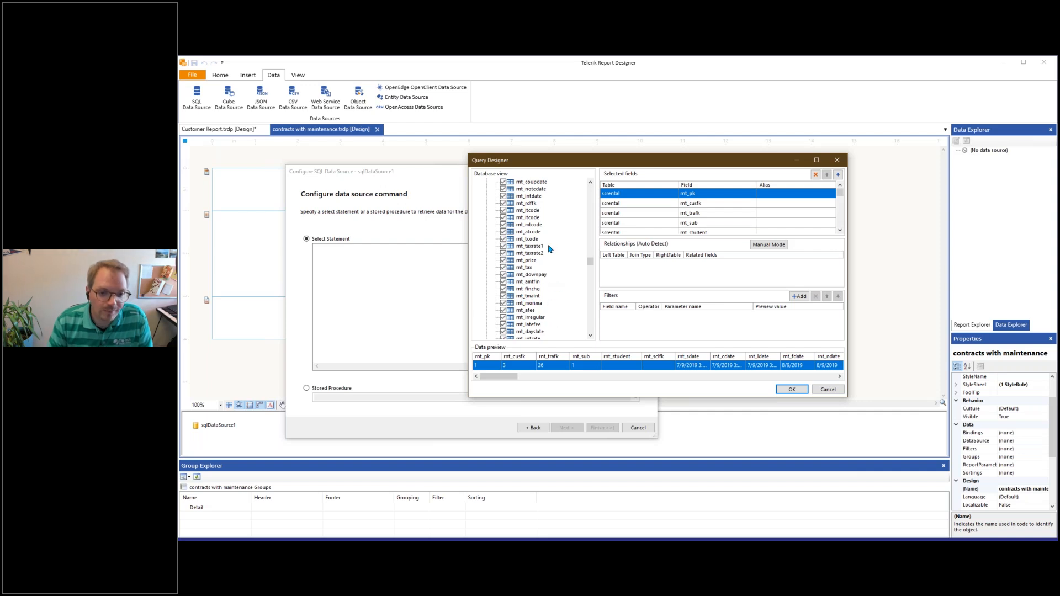
scroll(542, 245, down, 1)
scroll(542, 245, down, 4)
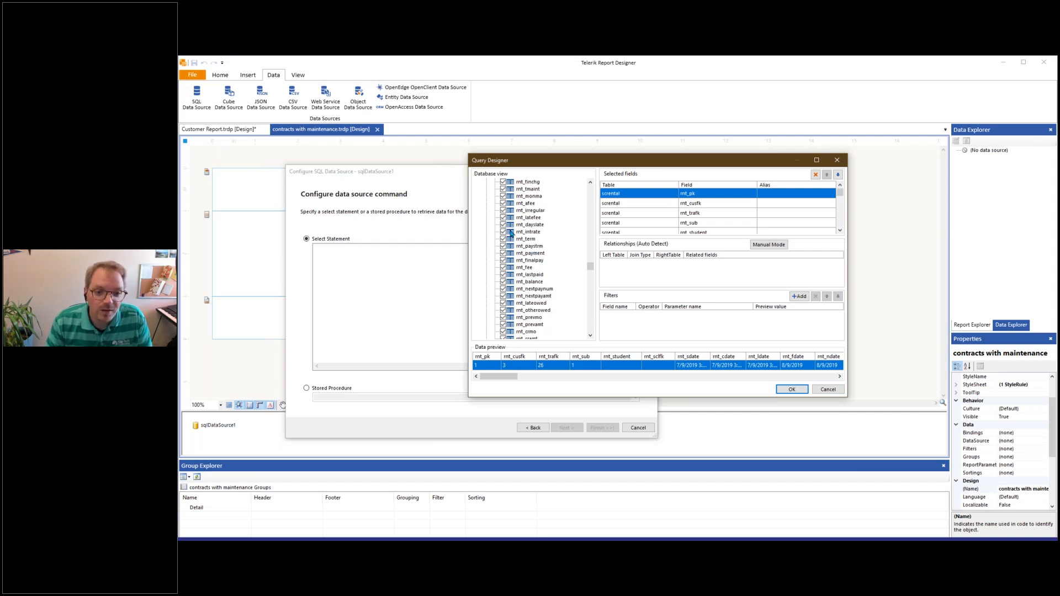
click(791, 389)
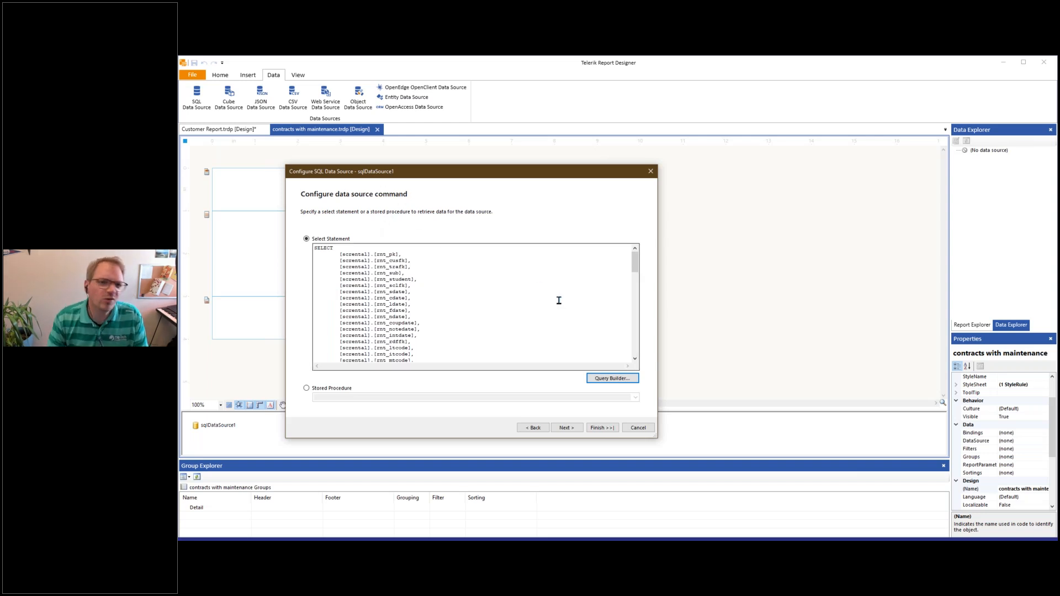
click(590, 429)
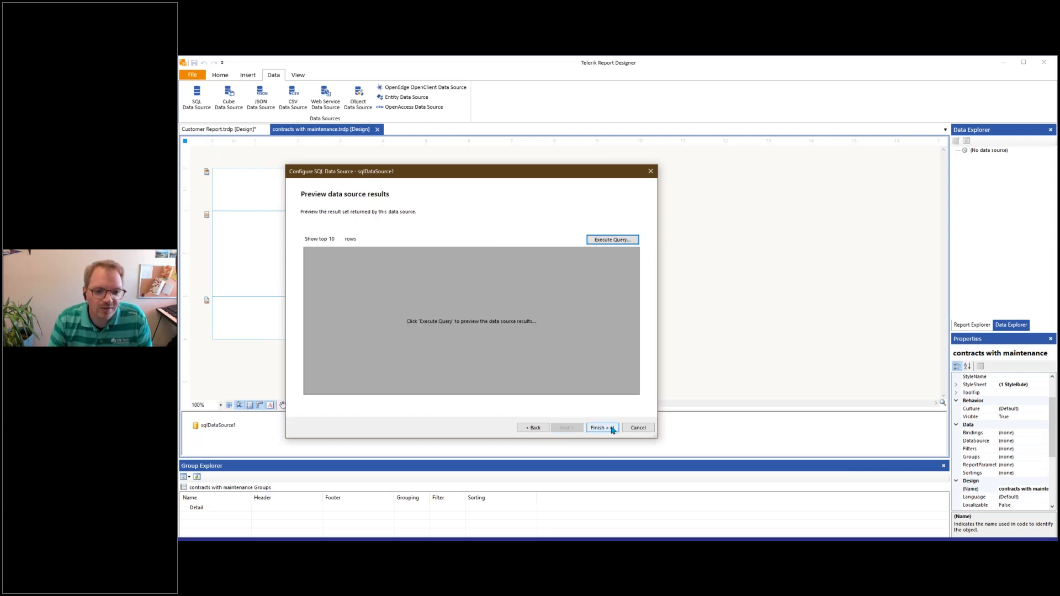
Finish the SQL data source setup and place the rnt_student field in the report's detail section
click(611, 427)
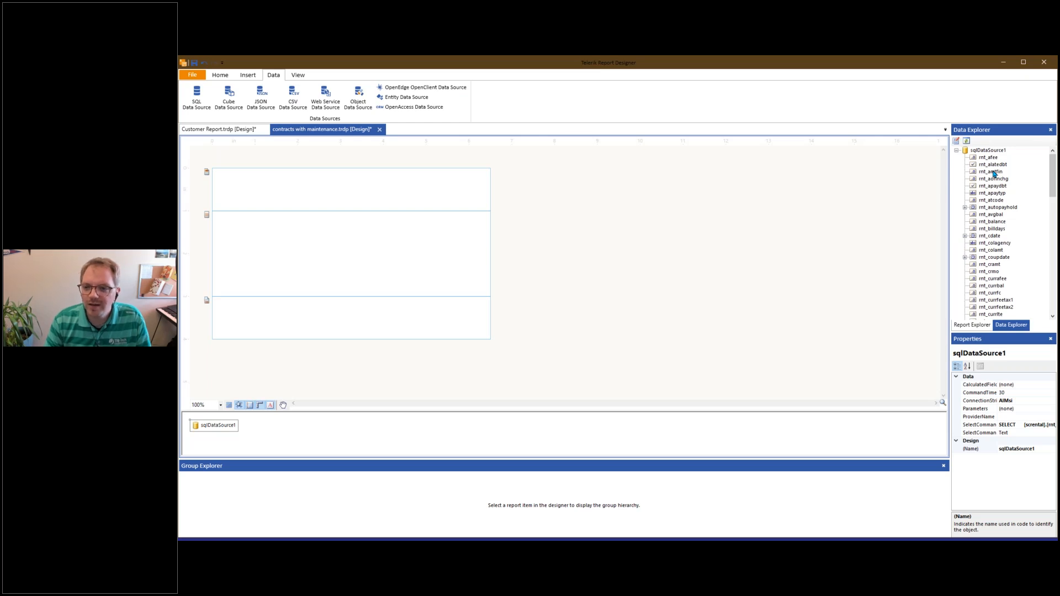
drag(1052, 187, 1041, 287)
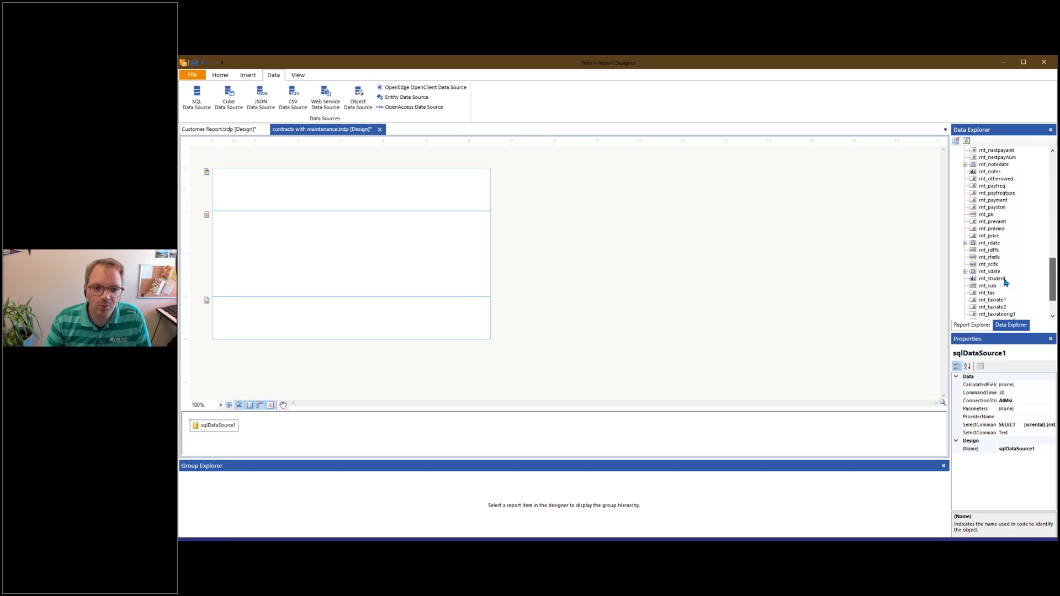
drag(1004, 280, 250, 228)
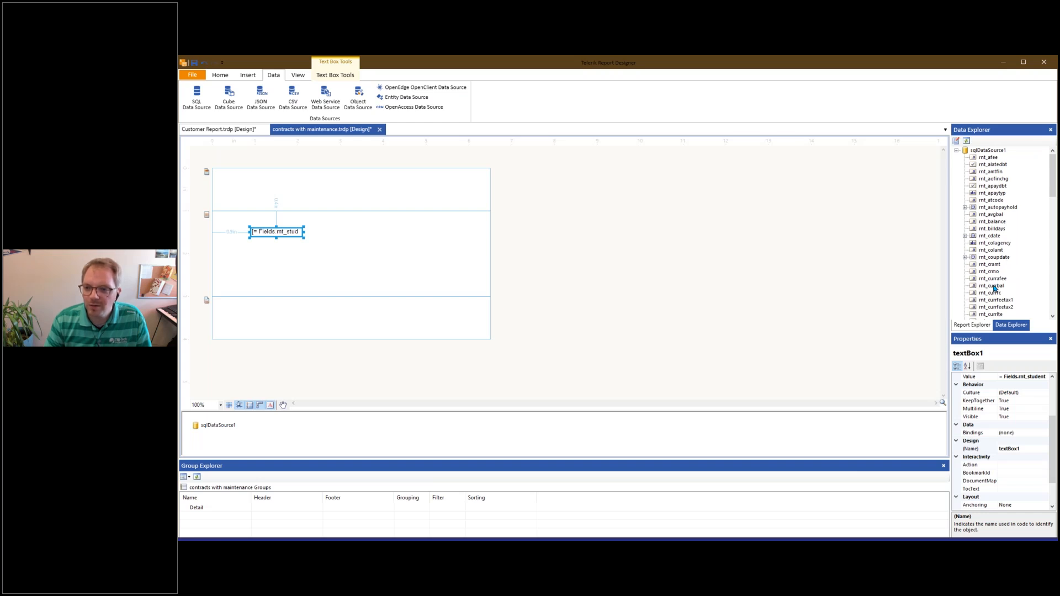
drag(1051, 189, 1049, 241)
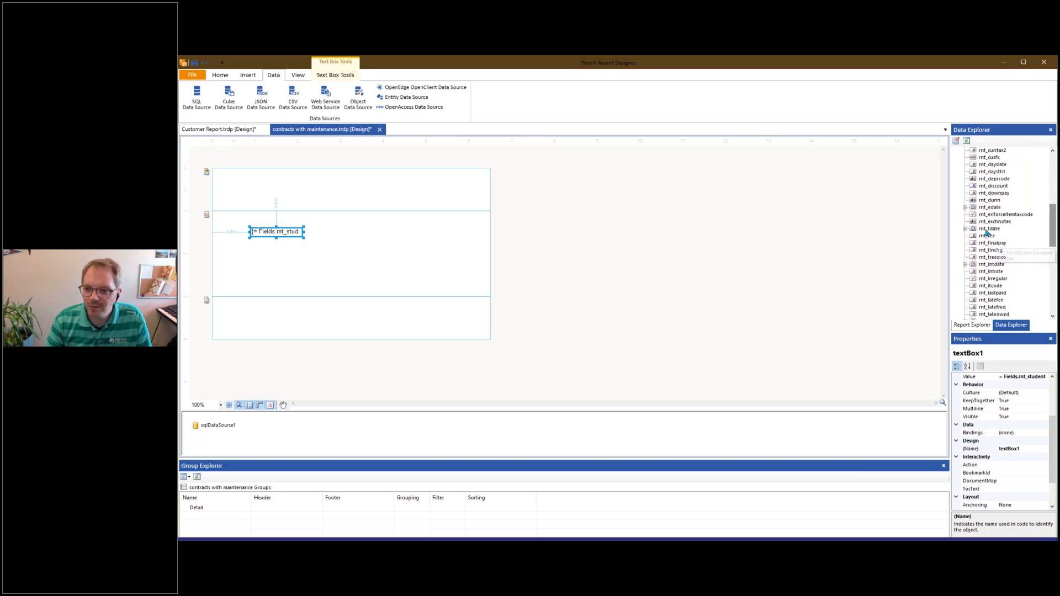
drag(987, 232, 375, 236)
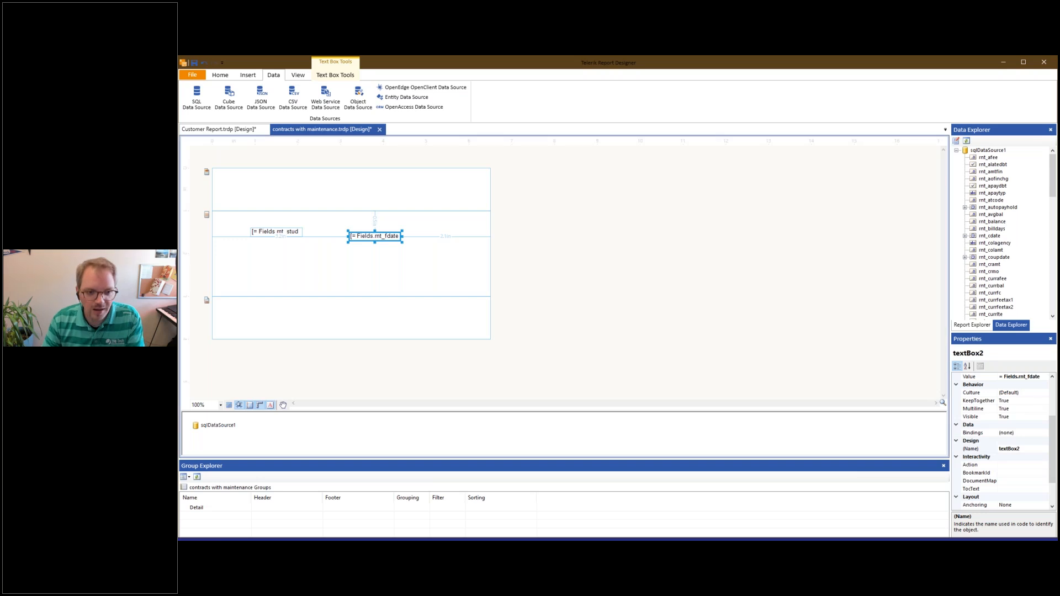
key(Delete)
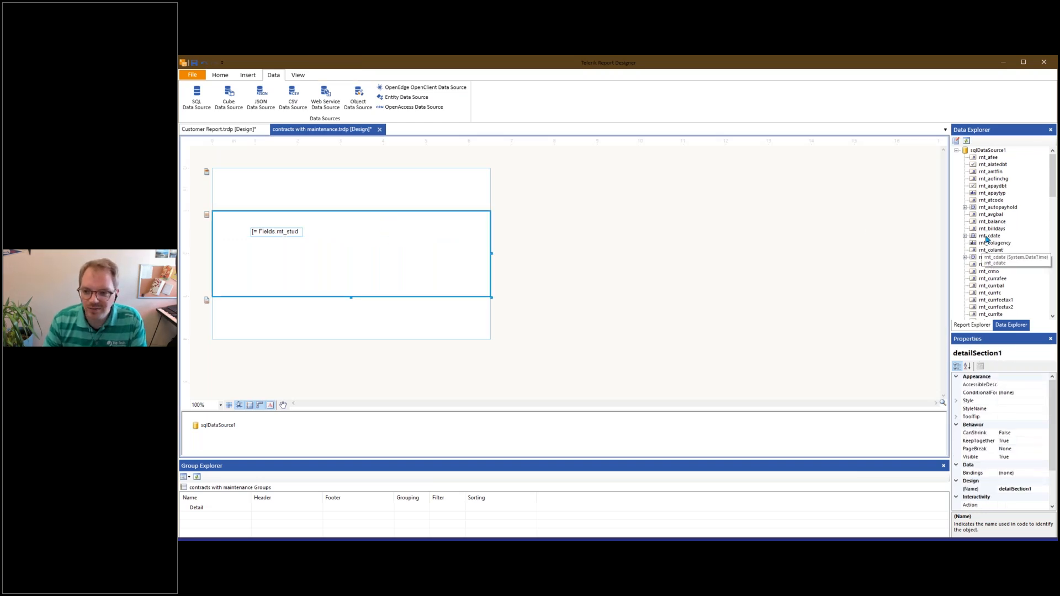
Add the rnt_cdate and rnt_tmaint fields from the data source to the detail section
drag(988, 238, 365, 232)
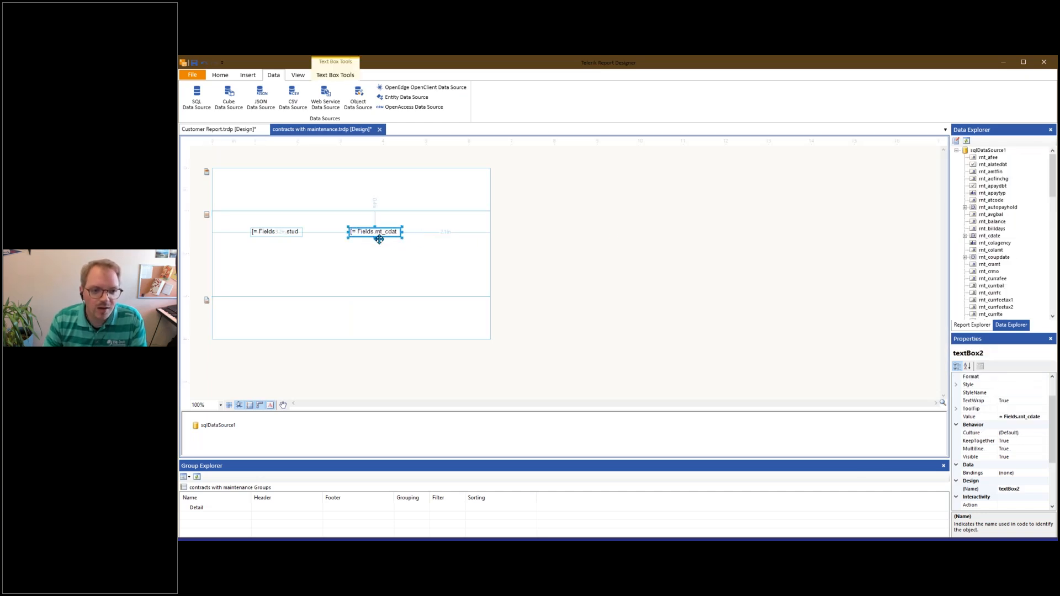
mouse_move(374, 244)
mouse_down()
mouse_move(341, 237)
mouse_move(372, 237)
mouse_up()
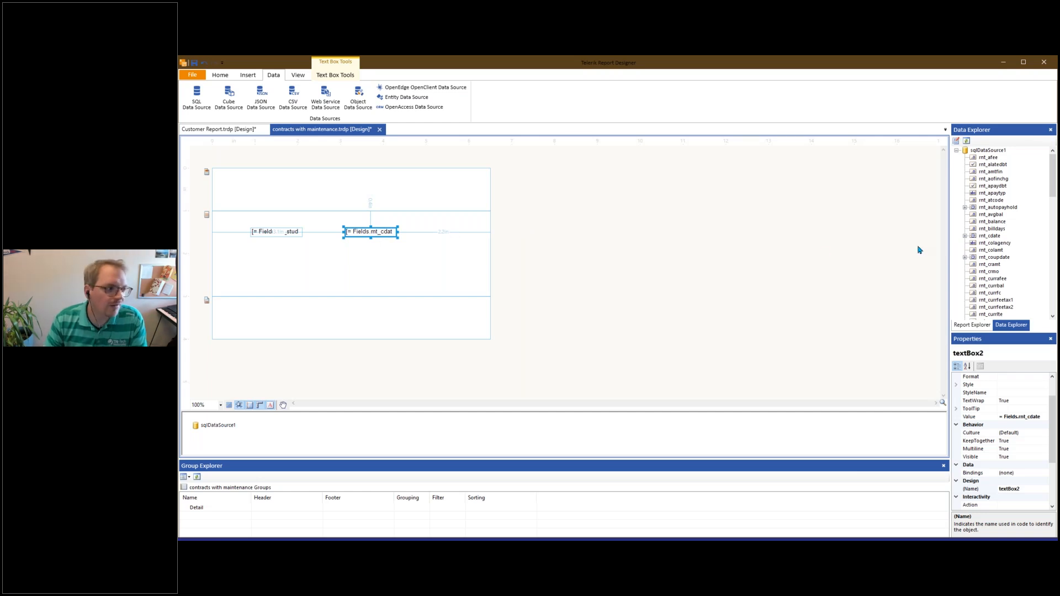
drag(1053, 191, 1056, 321)
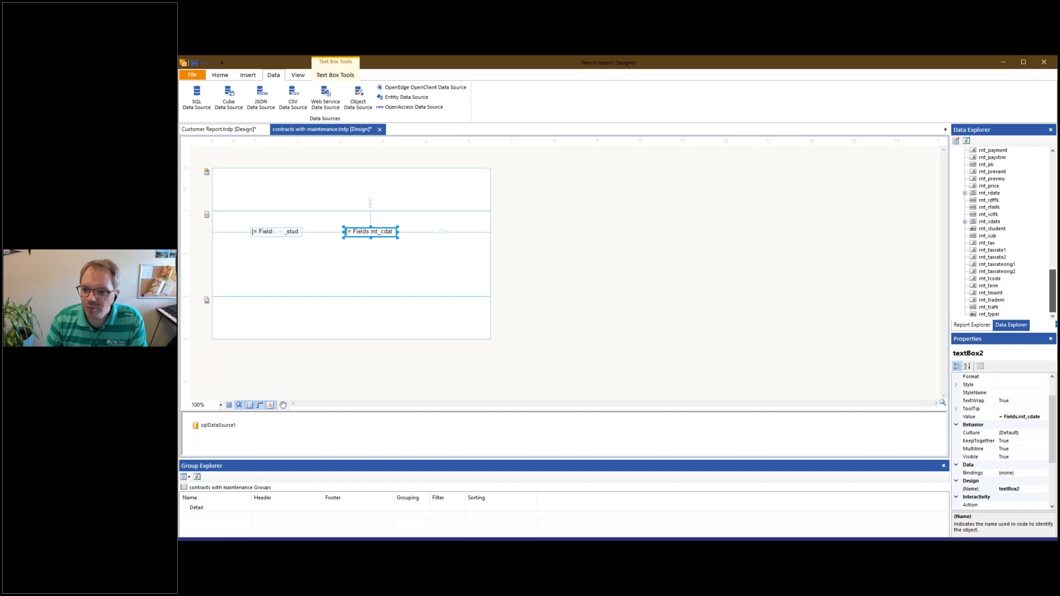
click(993, 293)
drag(977, 296, 312, 256)
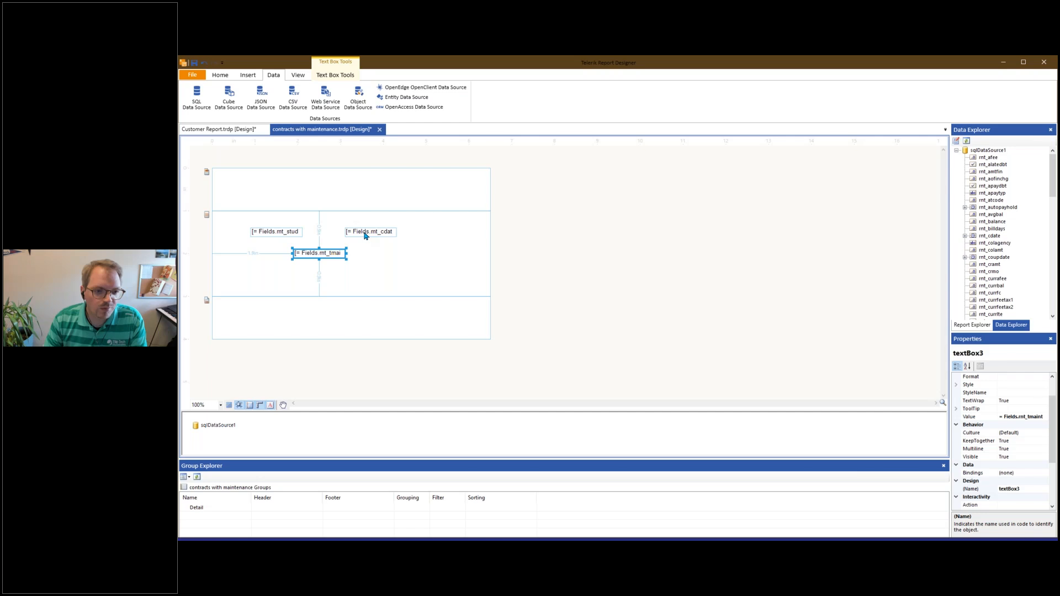
Line up the contract date and maintenance fields in a row beside the student field, and shorten the detail section beneath them
drag(364, 236, 408, 233)
click(321, 255)
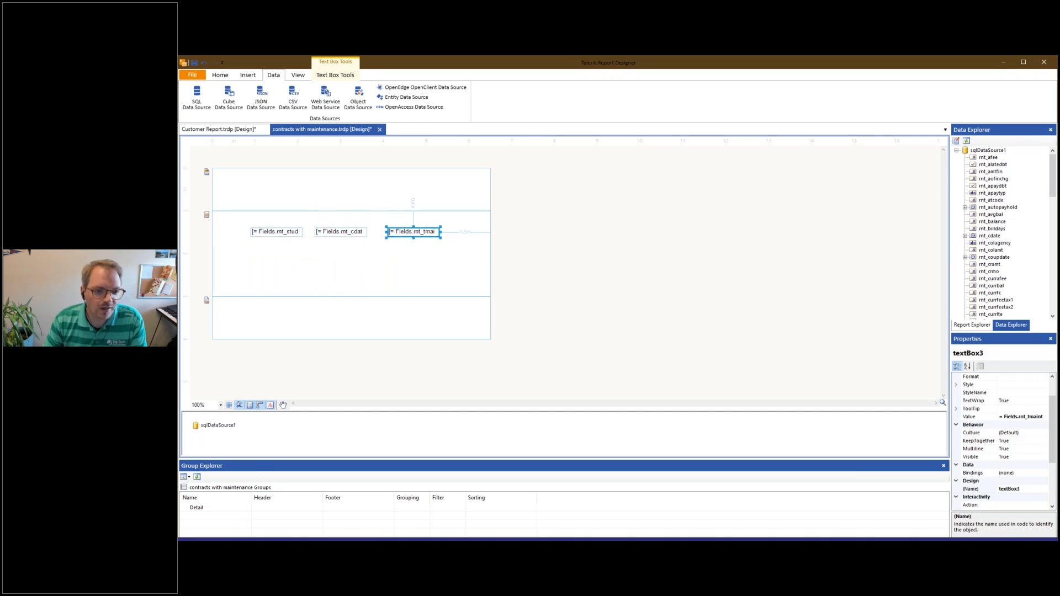
click(333, 280)
drag(352, 298, 351, 254)
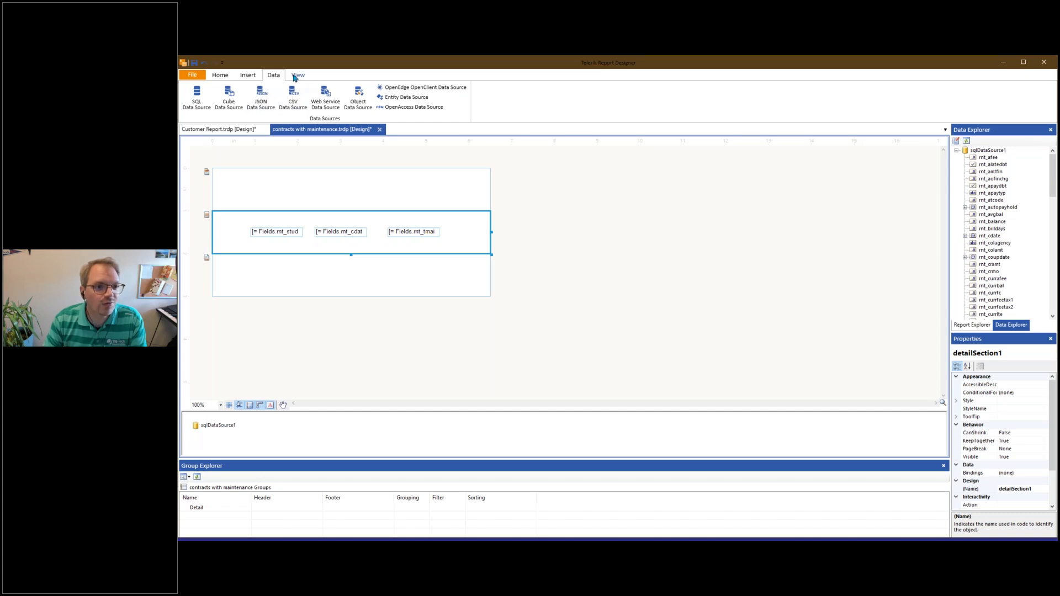
Insert three text boxes and place one directly above each field in the detail section
click(247, 75)
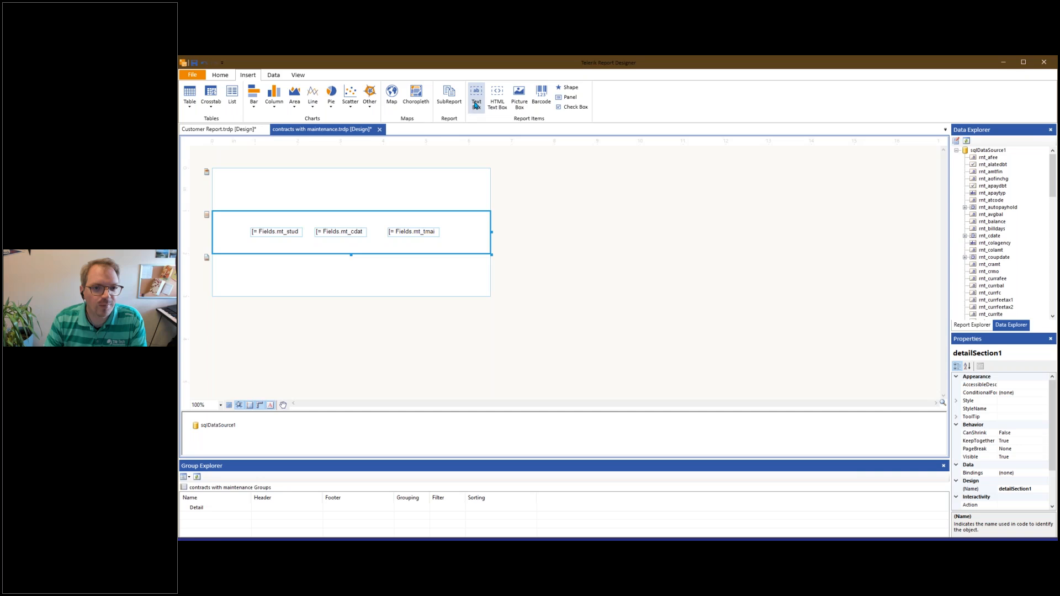
click(280, 188)
click(476, 97)
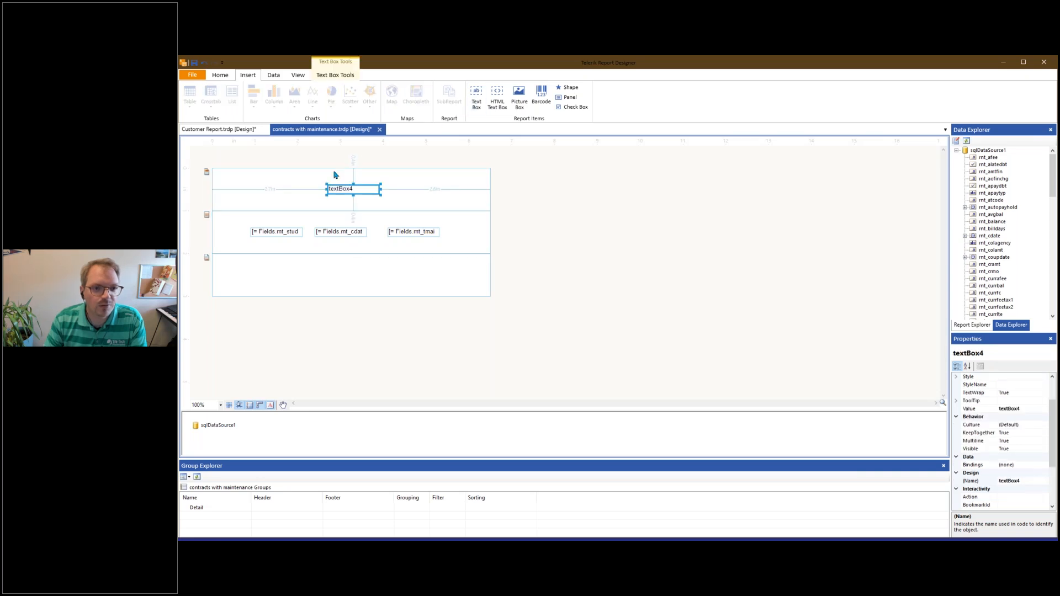
drag(347, 189, 271, 215)
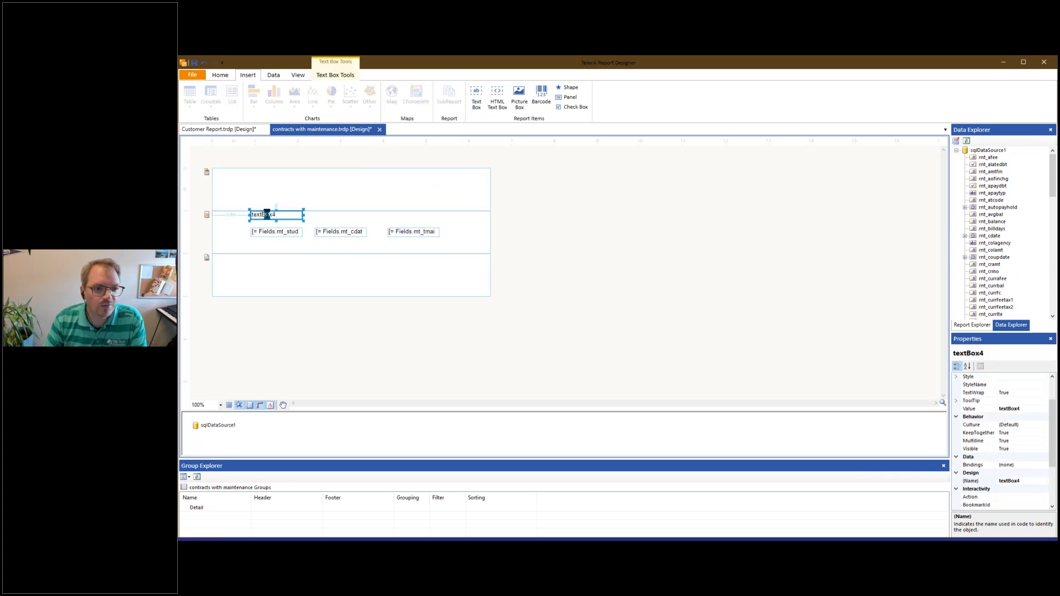
click(476, 100)
drag(336, 234, 395, 215)
click(476, 100)
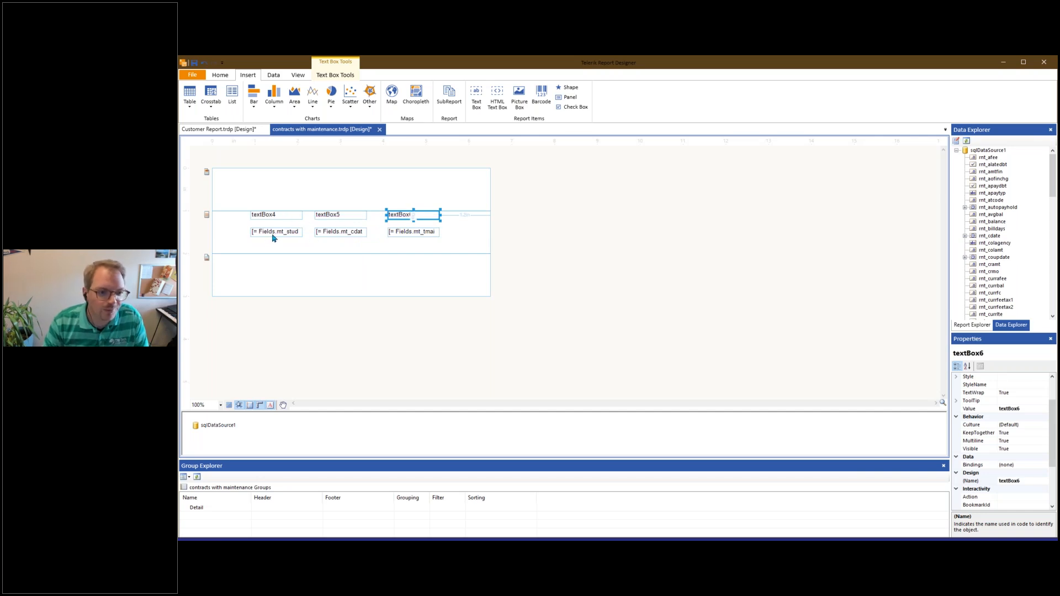
Label the three text boxes above the fields Student, Contract Date and Maintenance
click(280, 216)
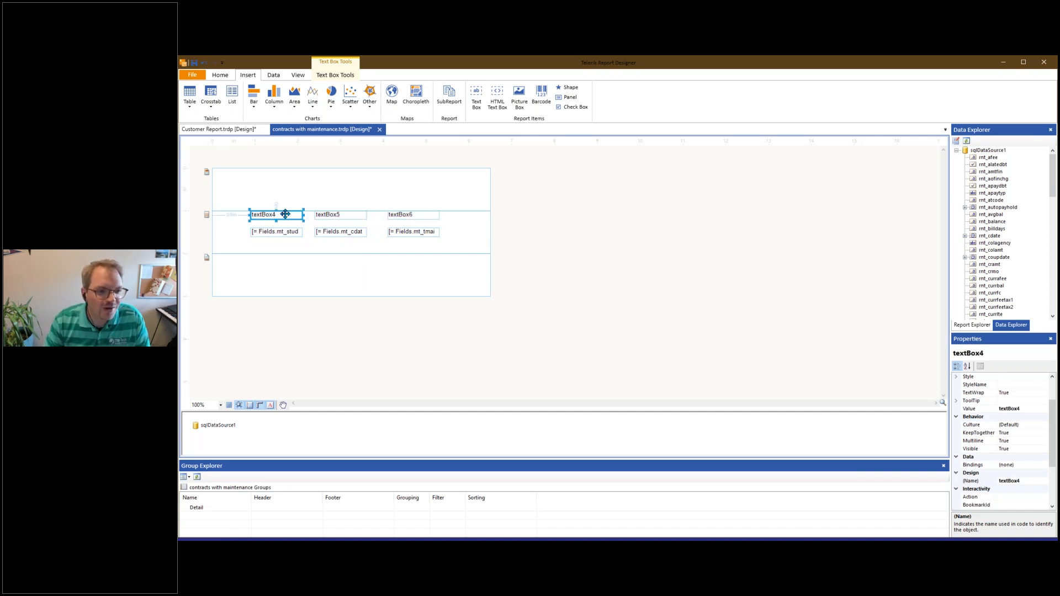
text(Student)
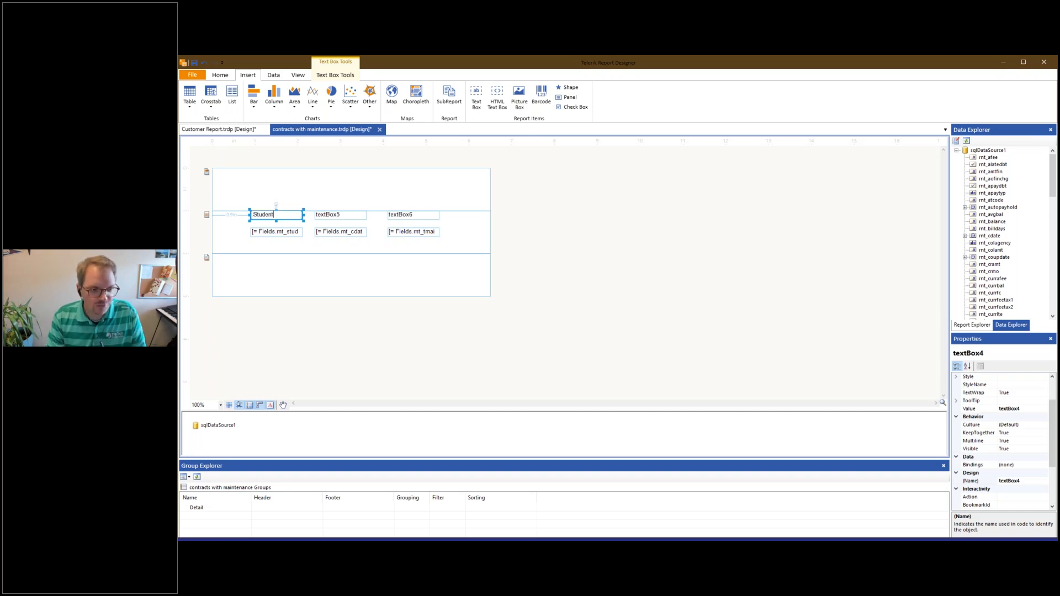
click(334, 215)
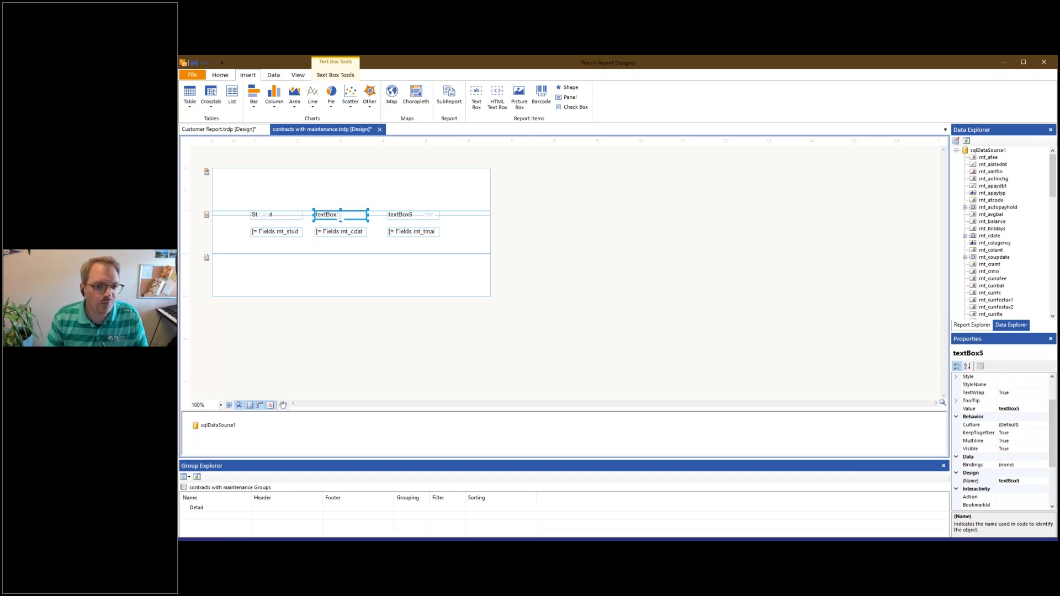
text(Contract Date)
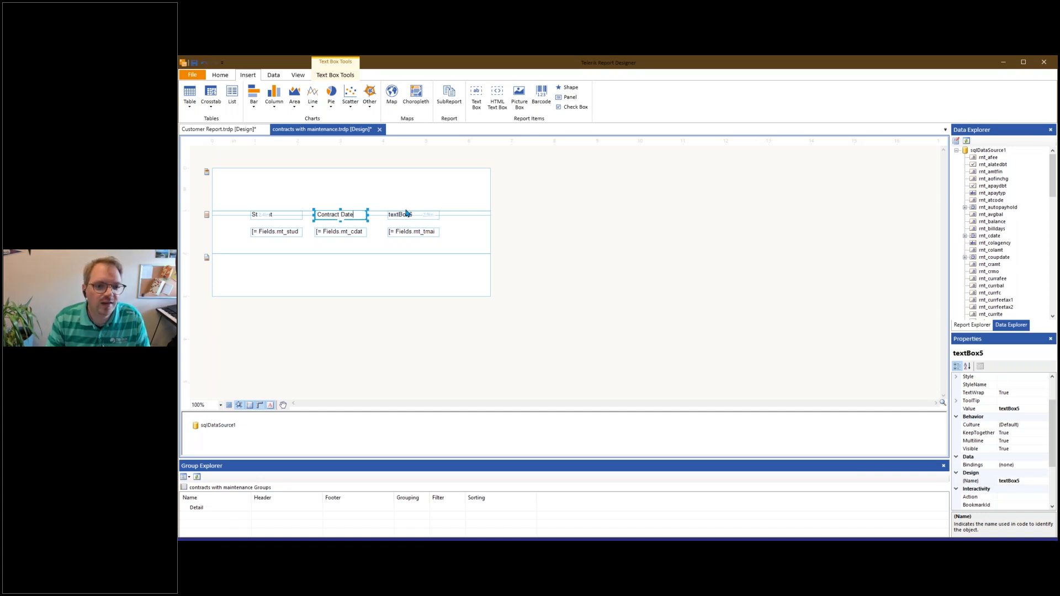
click(403, 214)
text(Maintenance)
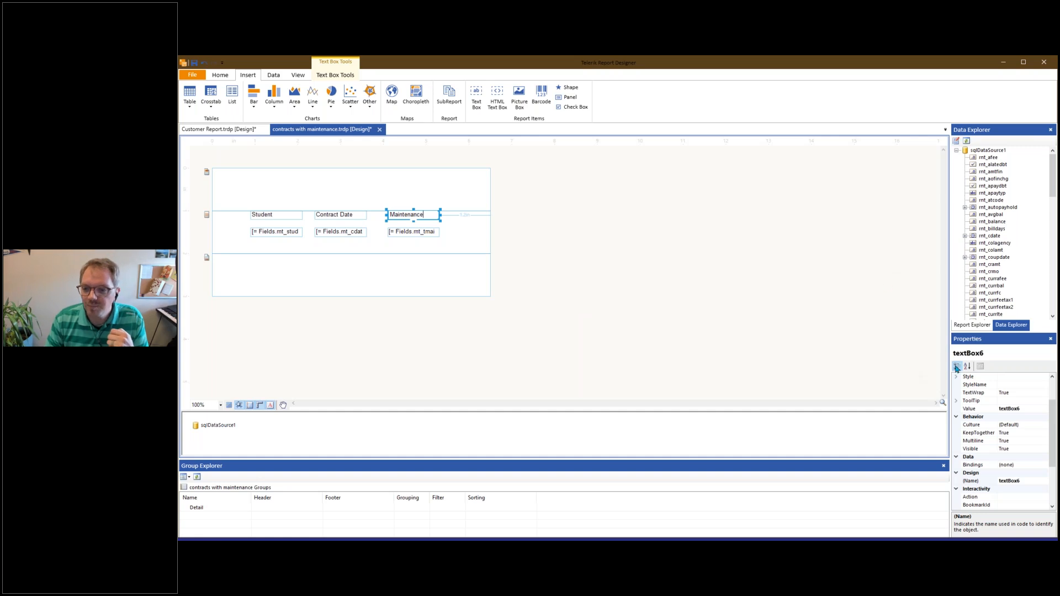
Add a new report filter using the expression = Fields.rnt_tmaint
right_click(798, 297)
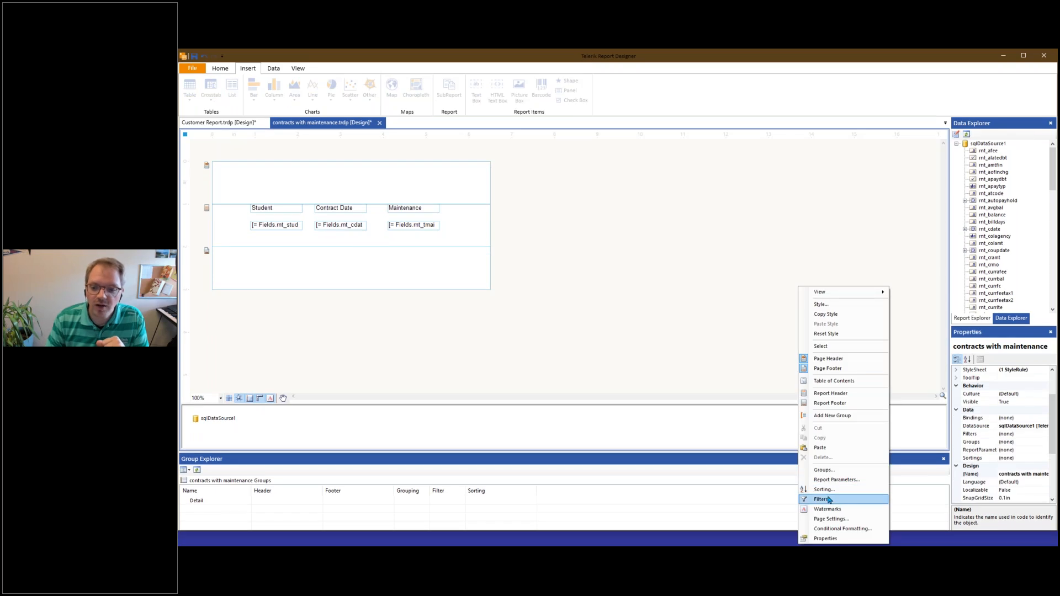
click(829, 500)
click(575, 184)
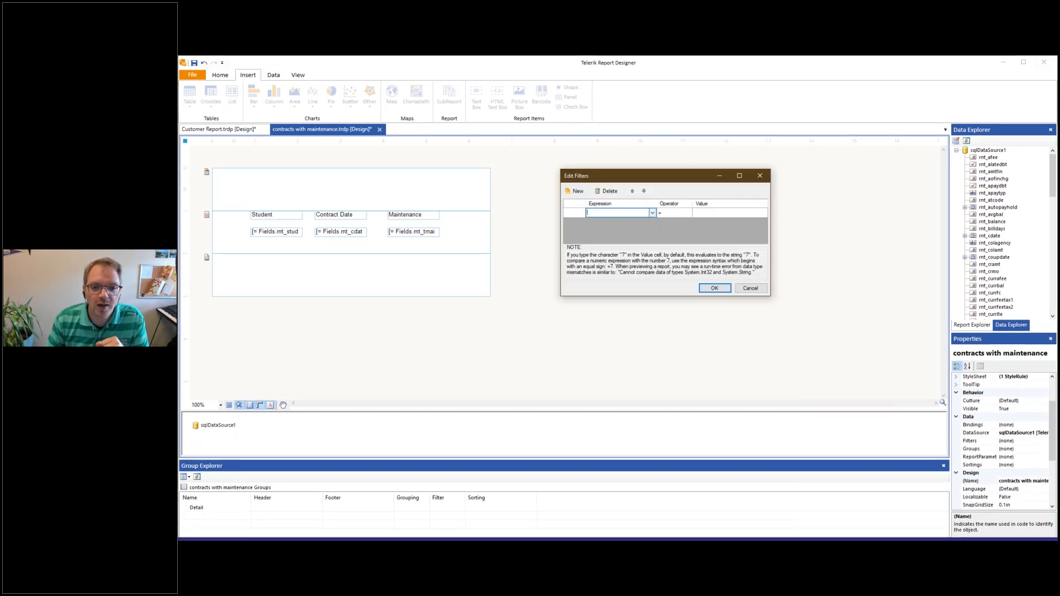
click(652, 214)
scroll(634, 338, down, 5)
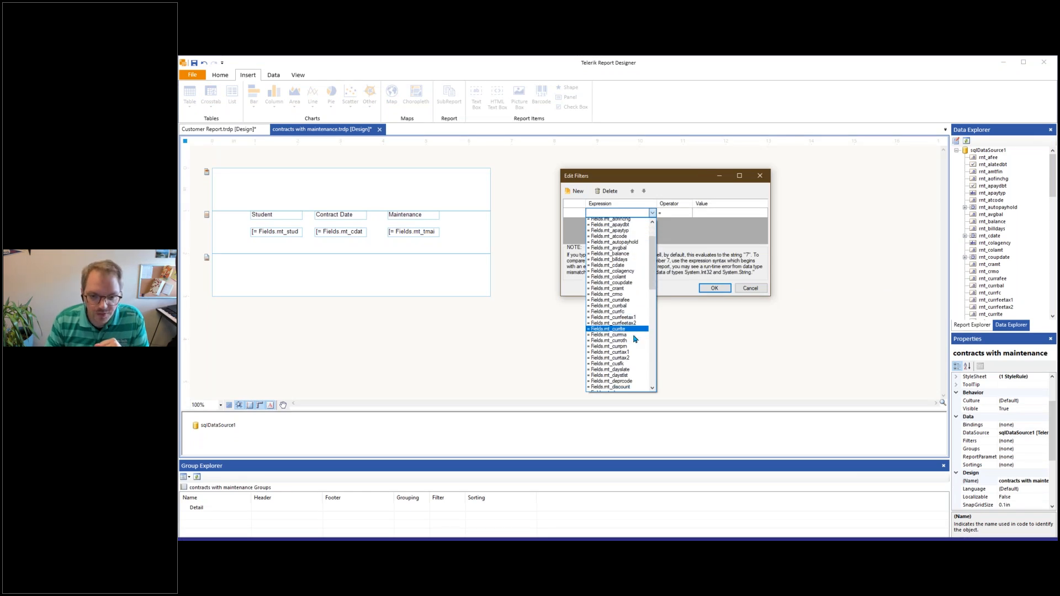
scroll(635, 339, down, 2)
scroll(634, 356, down, 2)
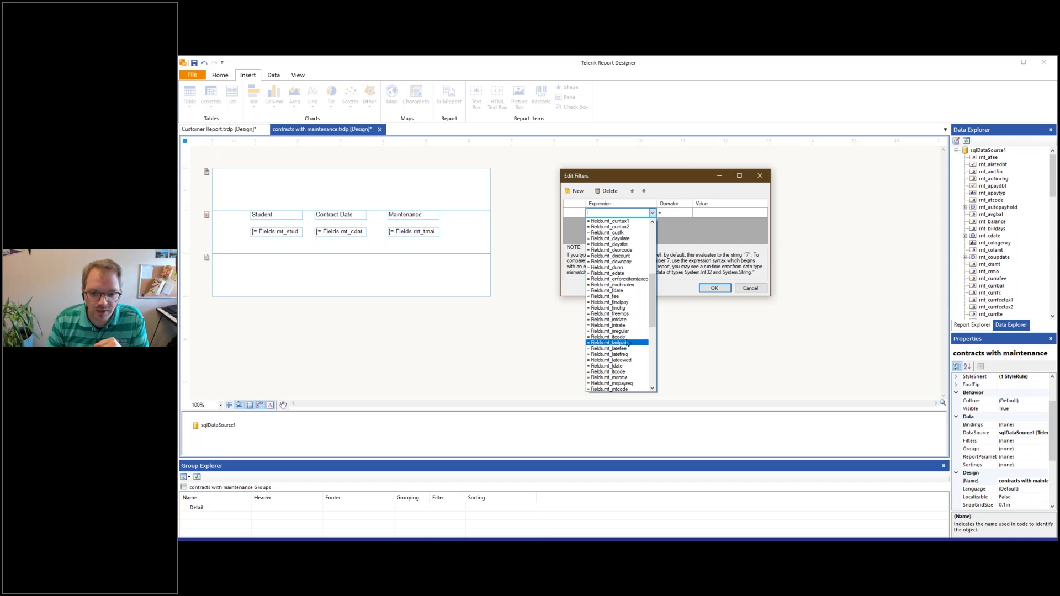
scroll(629, 358, down, 2)
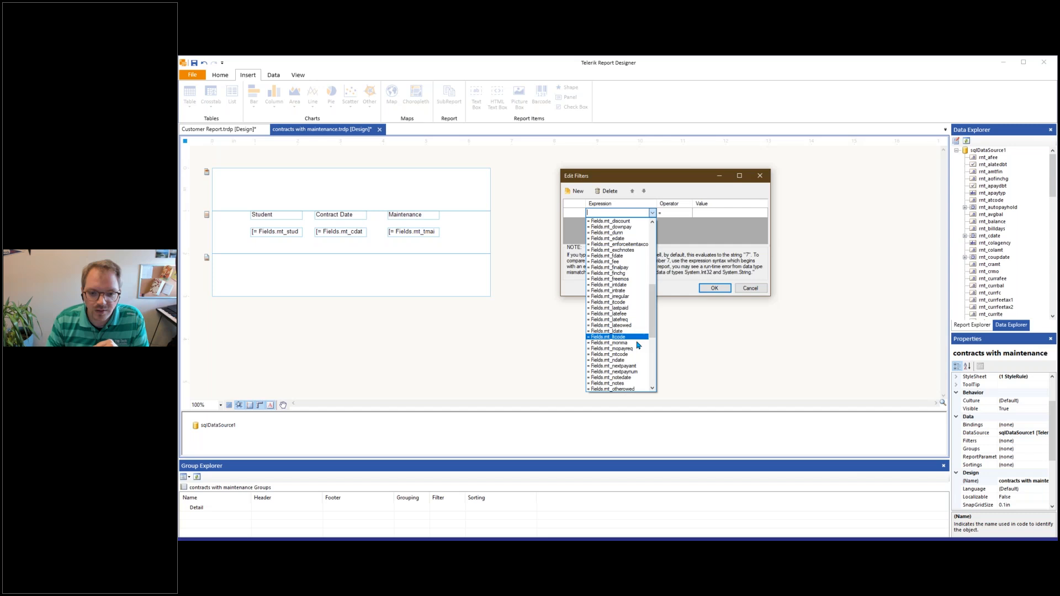
scroll(637, 362, down, 1)
scroll(638, 361, down, 8)
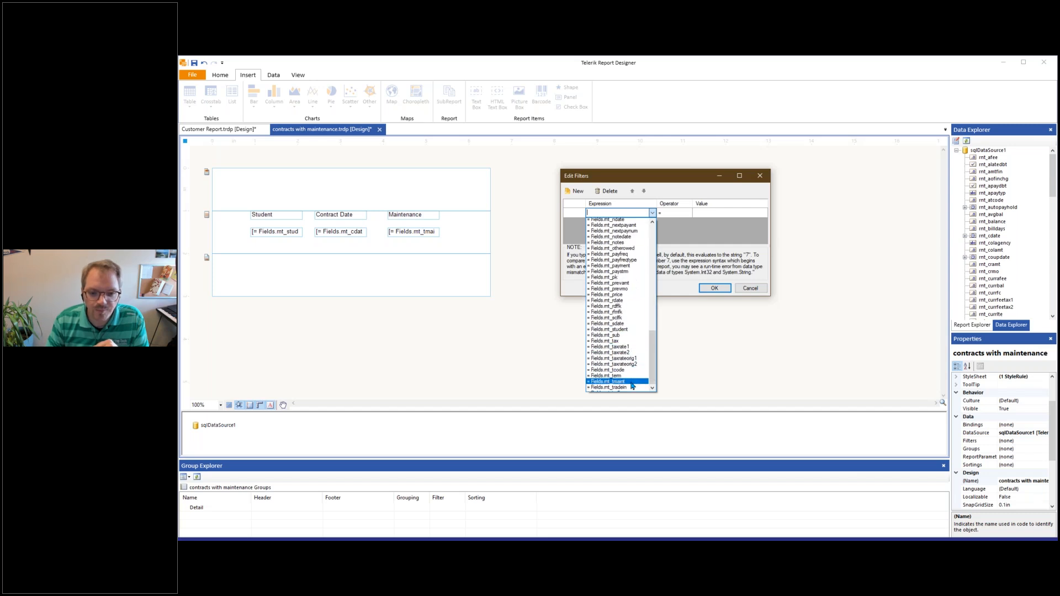
click(616, 383)
Set the maintenance filter's operator to > with the value 0, and apply the filter
click(673, 218)
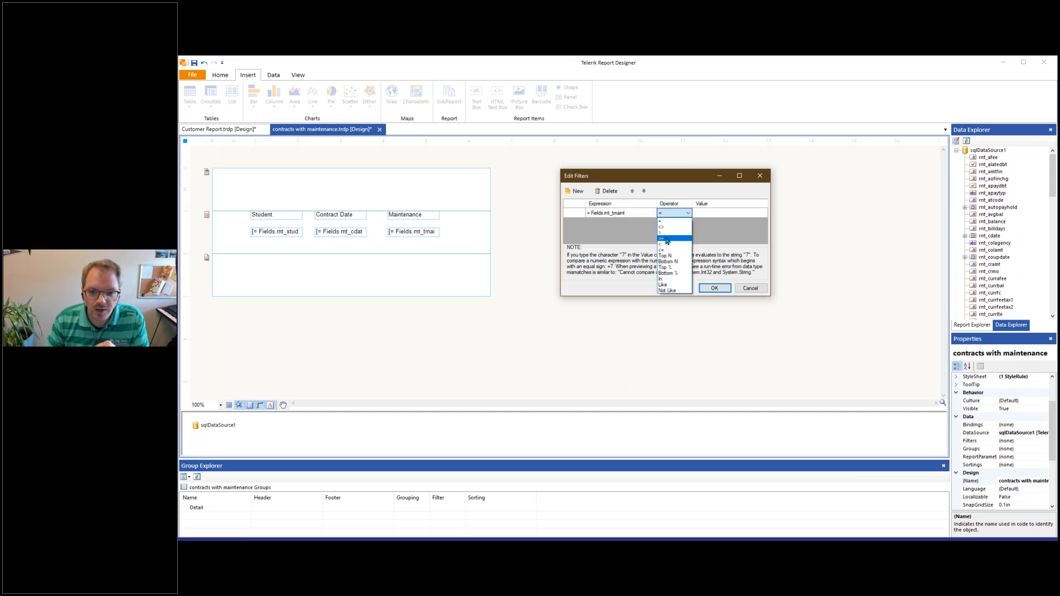
click(667, 233)
key(Tab)
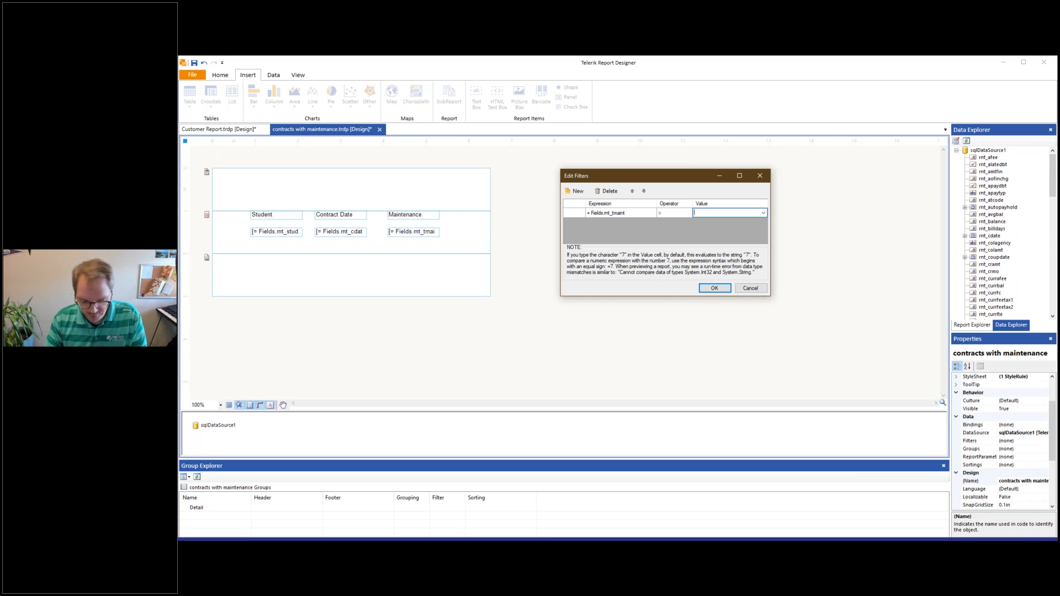
click(750, 215)
click(726, 213)
text(0)
click(715, 287)
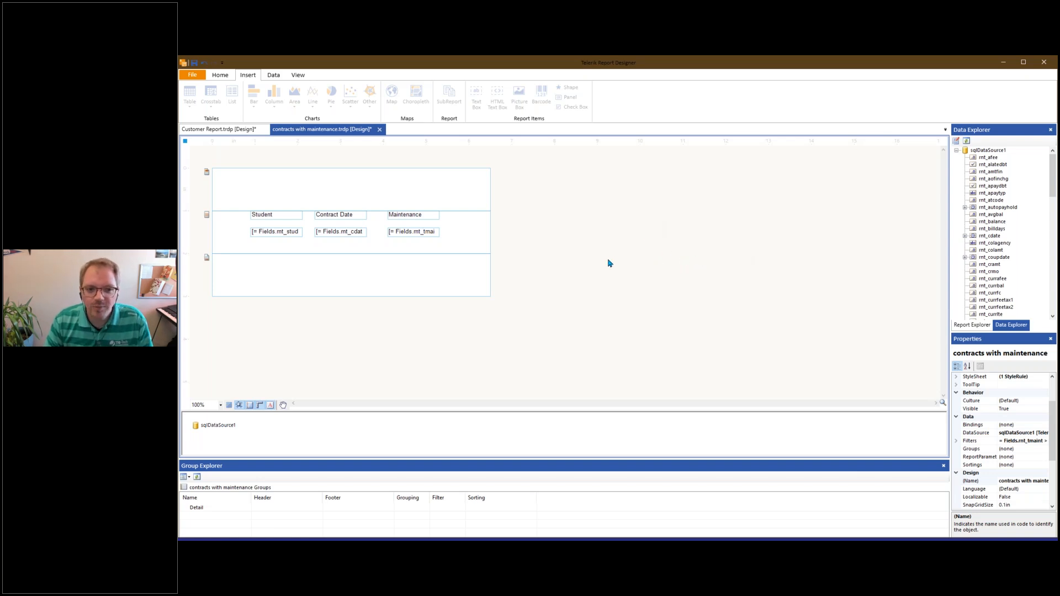
Add a new report parameter and name it StartDate
right_click(634, 250)
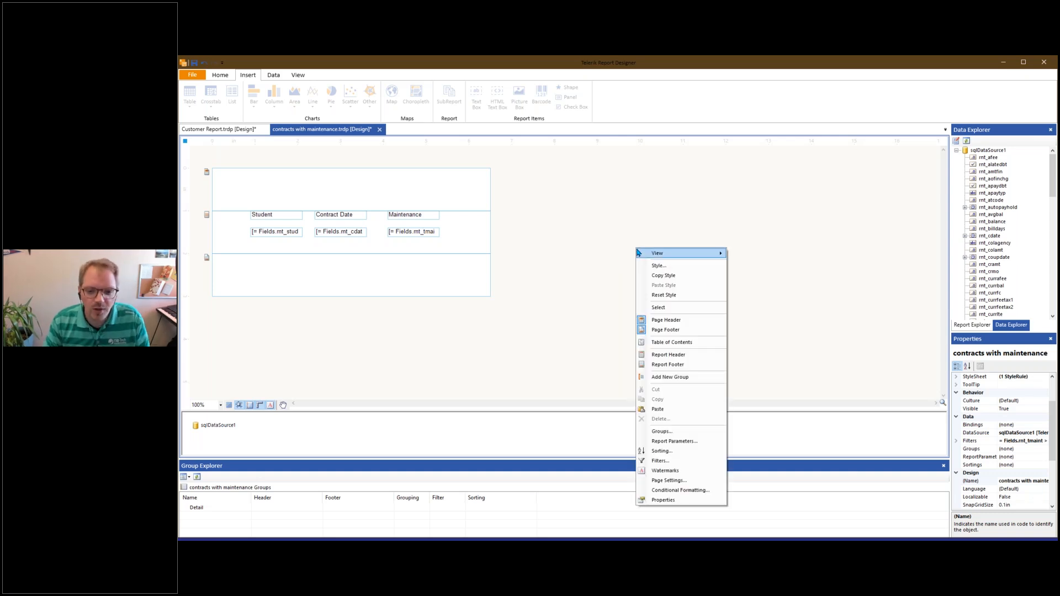
click(674, 441)
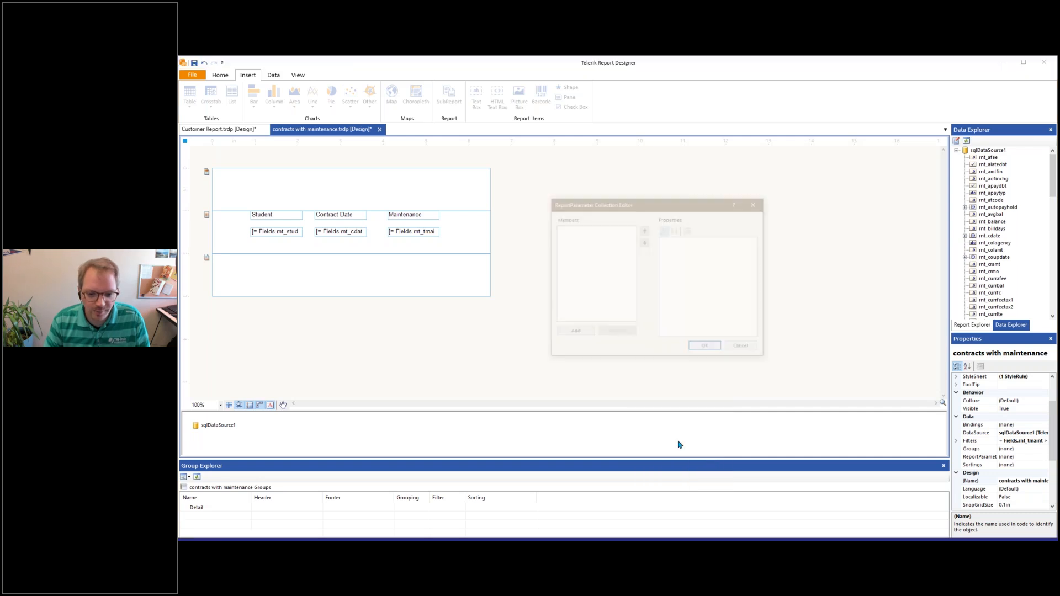
click(583, 333)
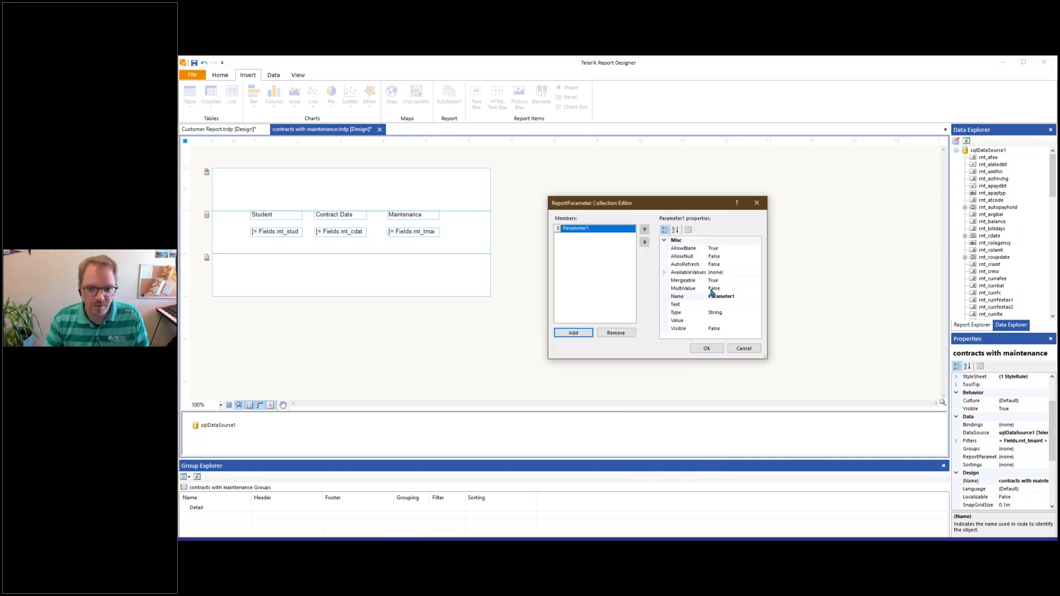
double_click(734, 298)
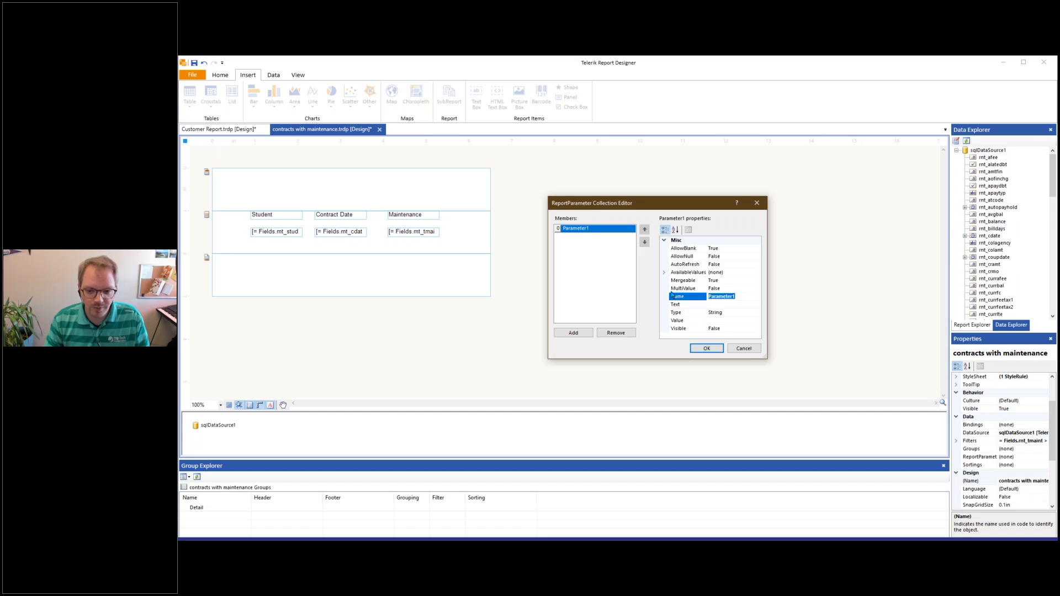
text(StartD)
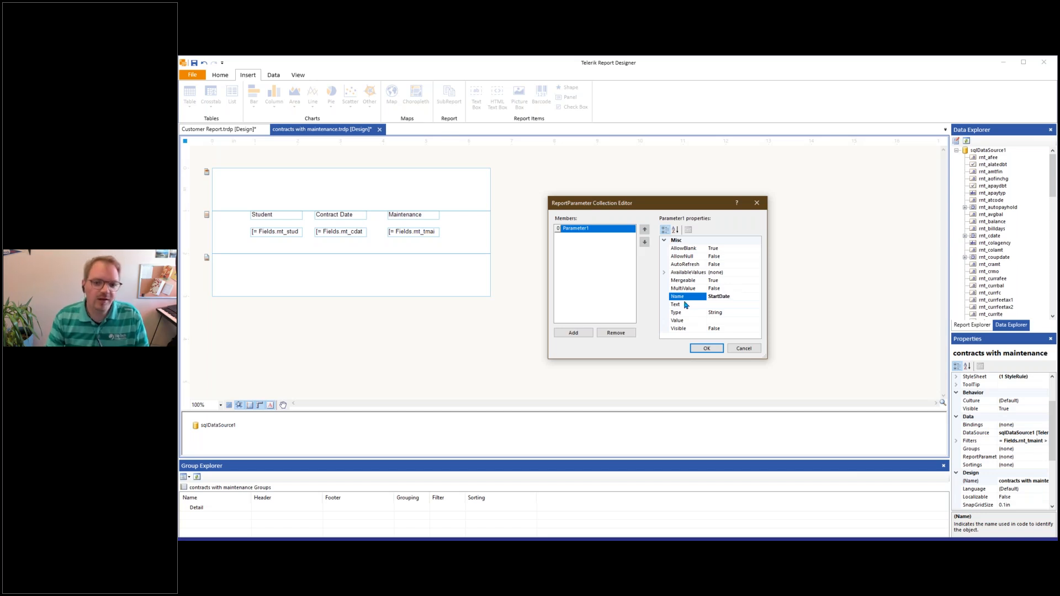
Make the StartDate parameter visible, set its type to DateTime, and apply the report parameters
click(715, 329)
click(757, 328)
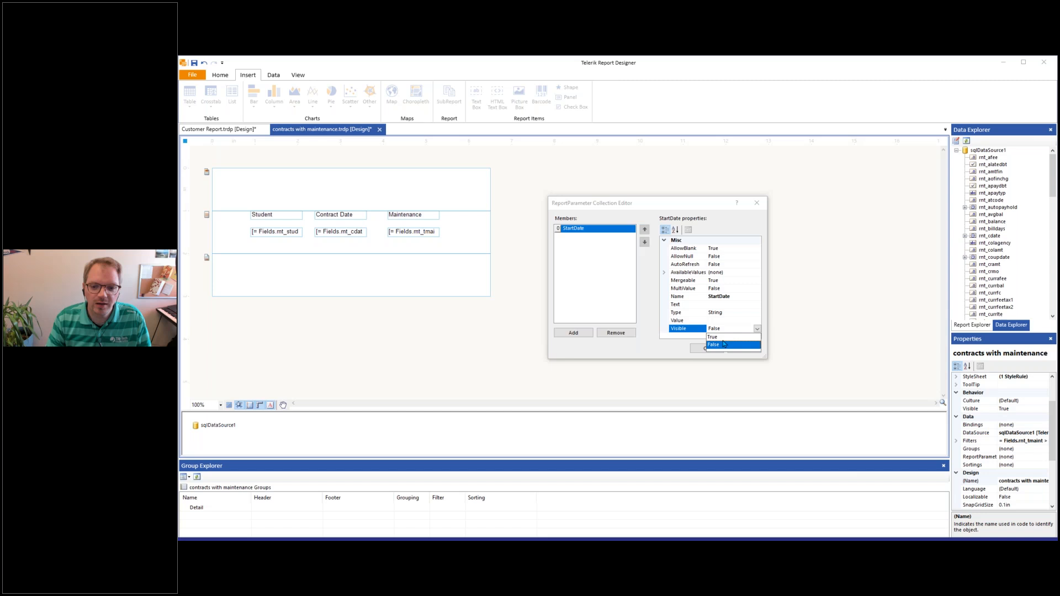
click(713, 337)
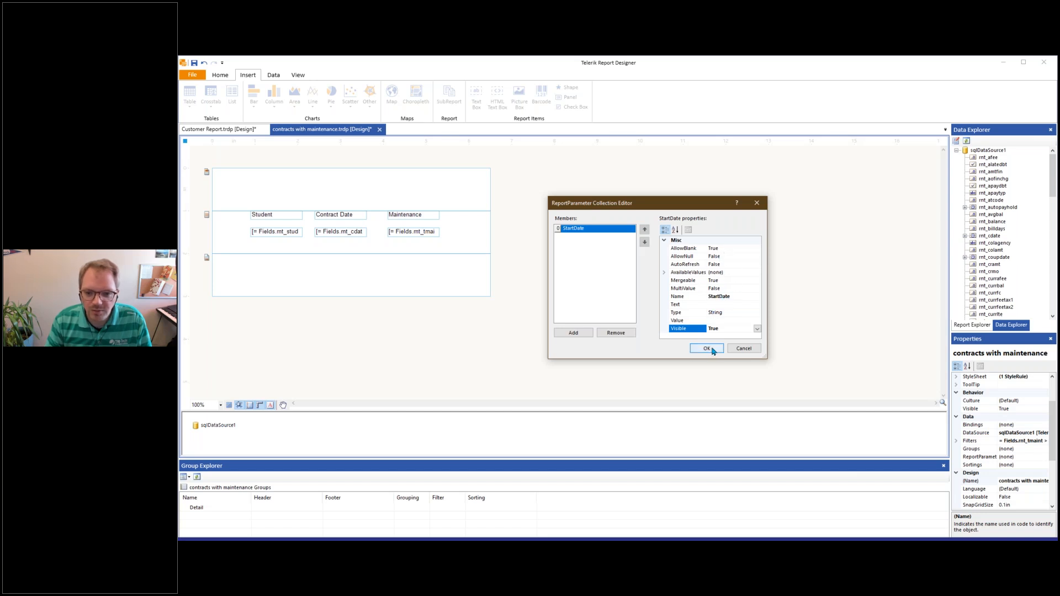
click(737, 315)
click(758, 313)
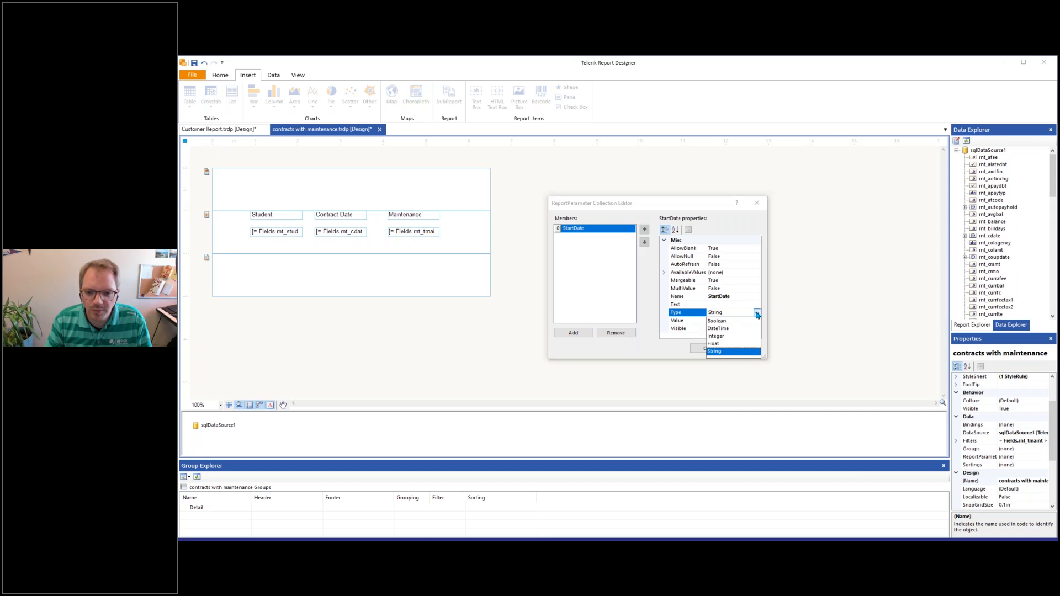
click(719, 329)
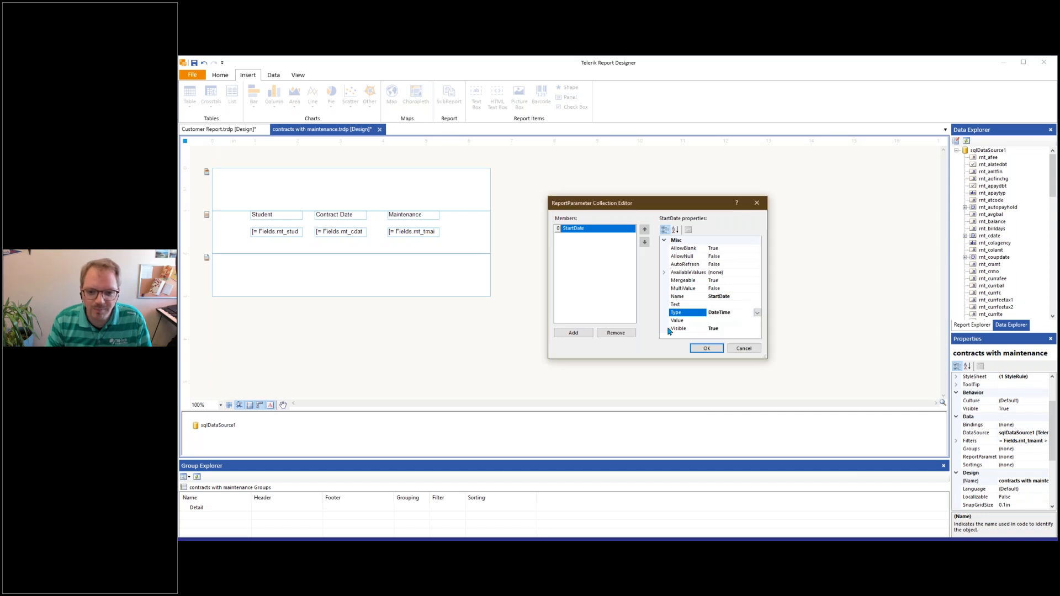
click(692, 347)
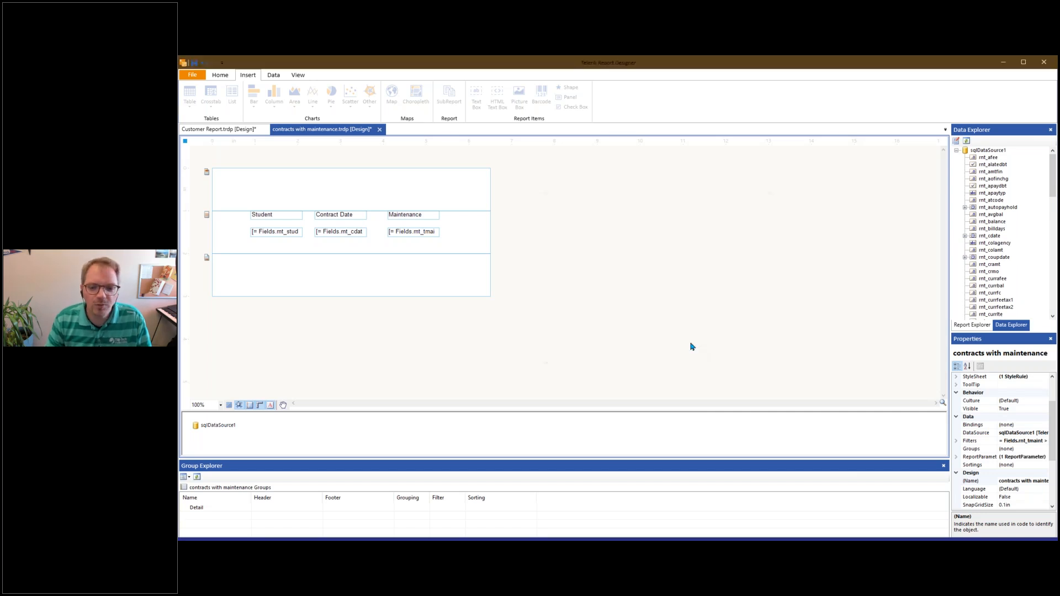
Add a second report filter using the expression = Fields.rnt_cdate
right_click(541, 213)
click(578, 422)
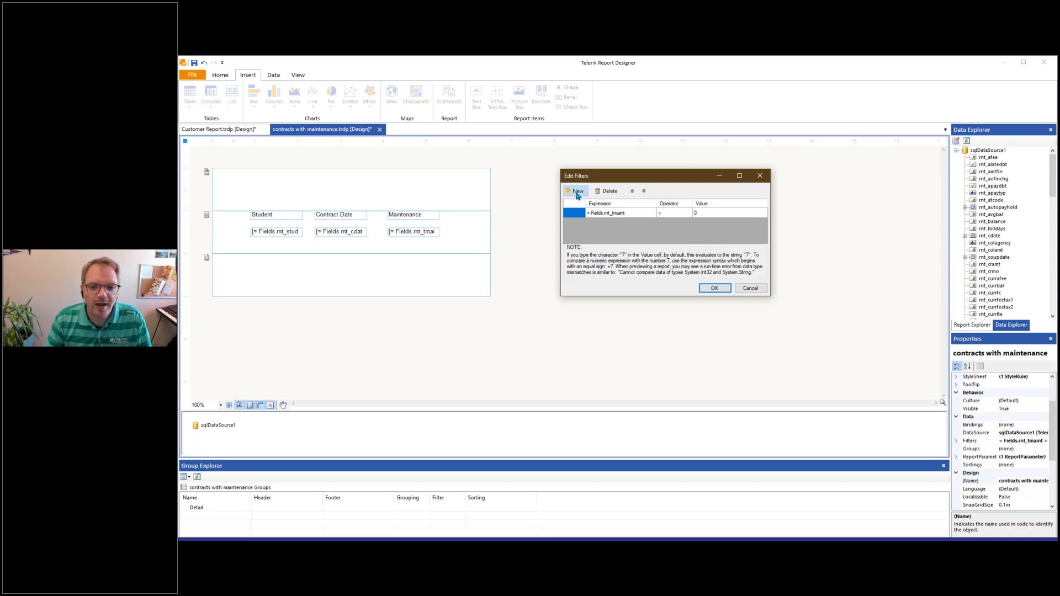
click(574, 191)
click(579, 225)
click(601, 223)
click(651, 223)
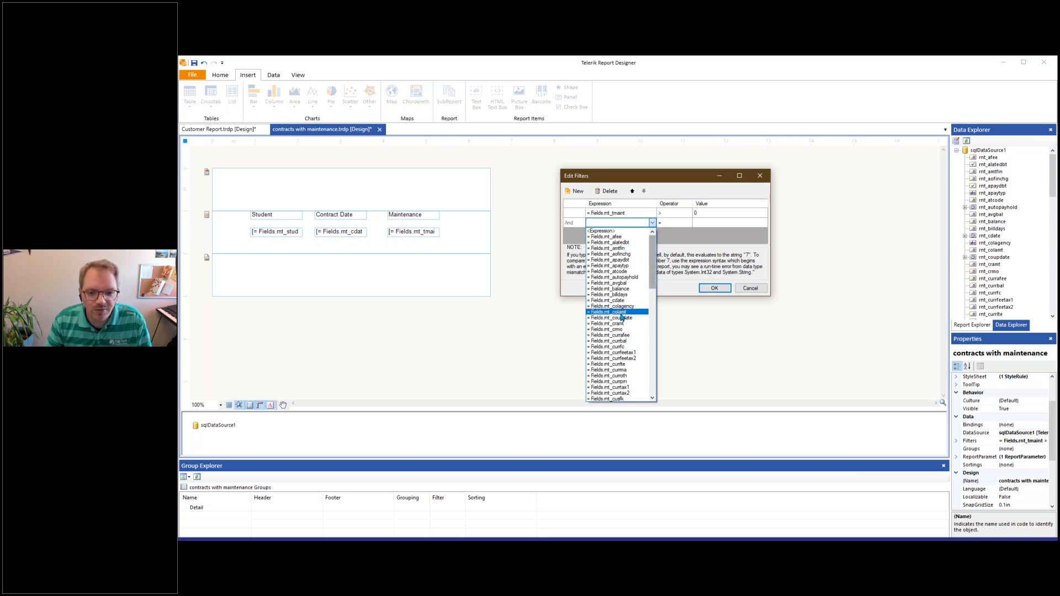
click(610, 300)
Set the contract date filter's operator to >= with the value = Parameters.StartDate.Value, and apply the filters
click(679, 223)
click(687, 223)
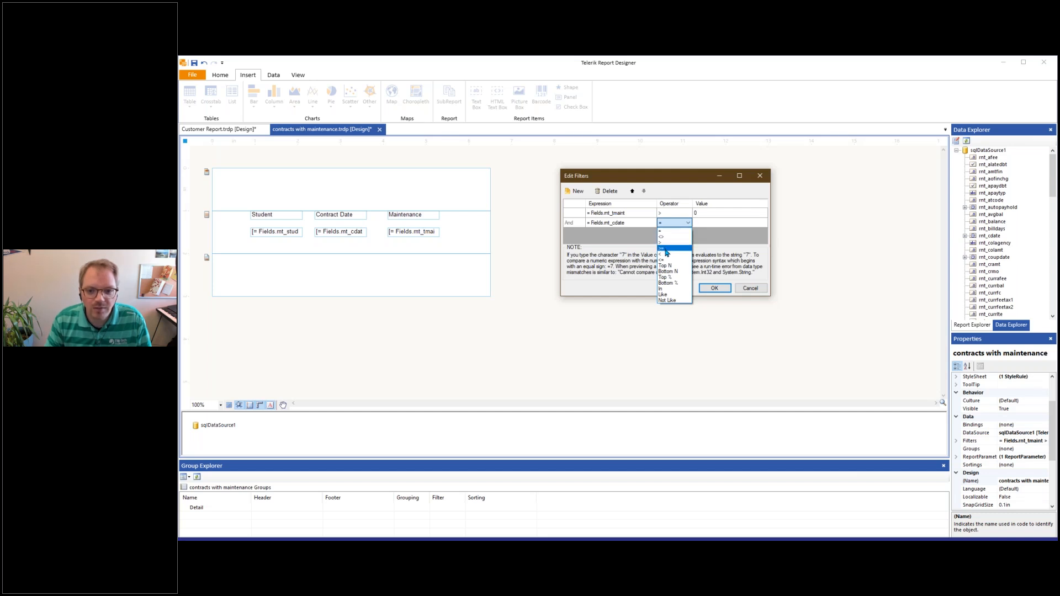
click(667, 248)
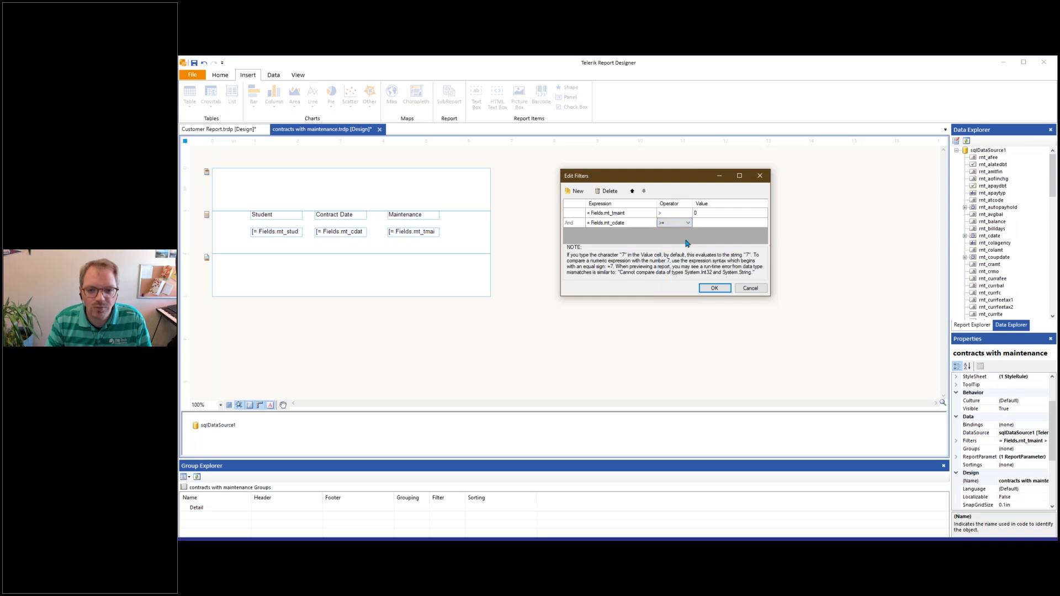
click(716, 222)
click(763, 223)
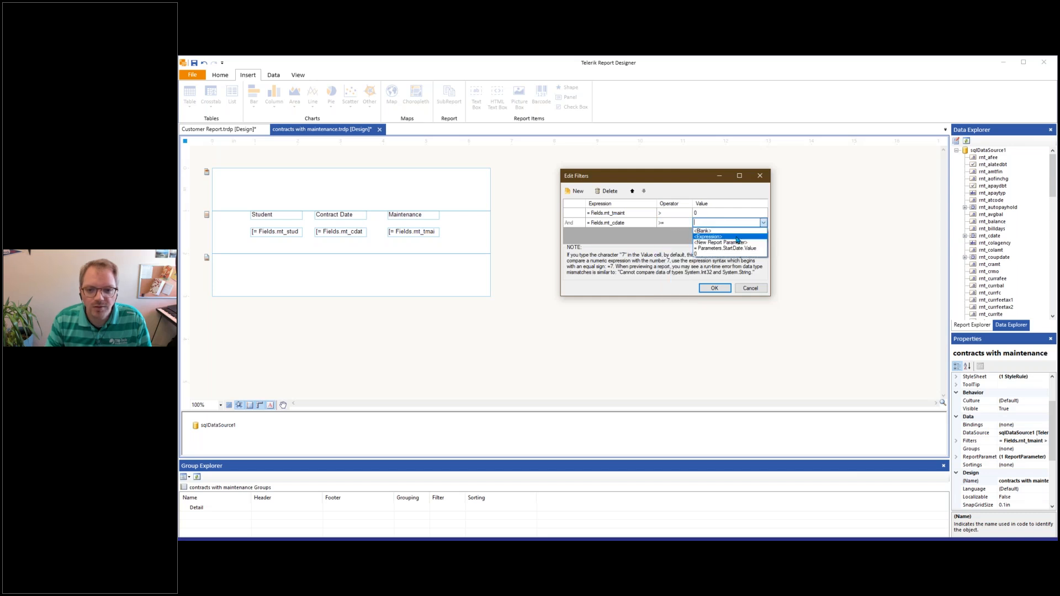
click(725, 249)
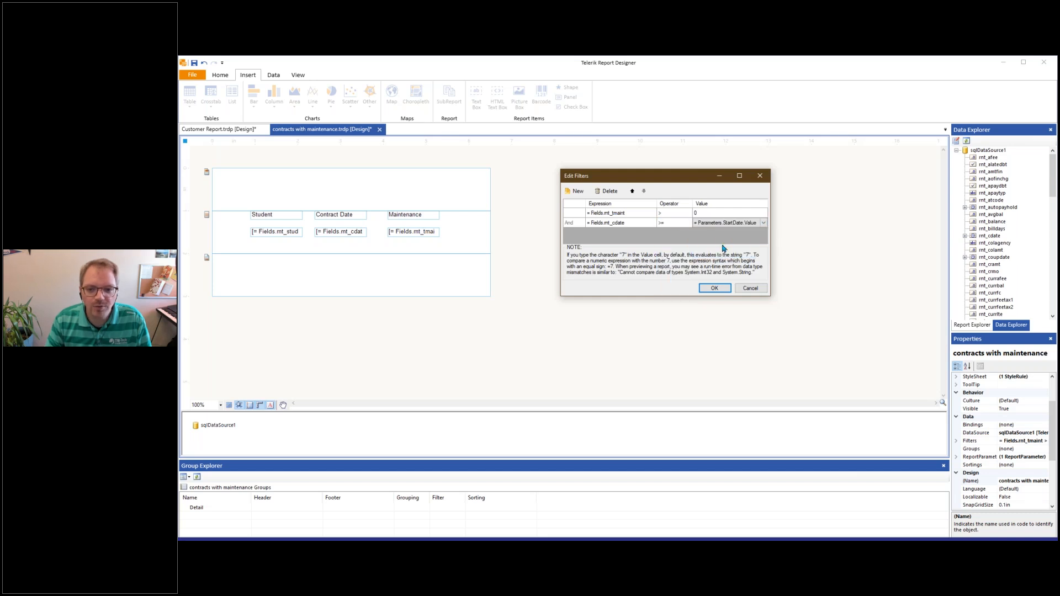
click(709, 288)
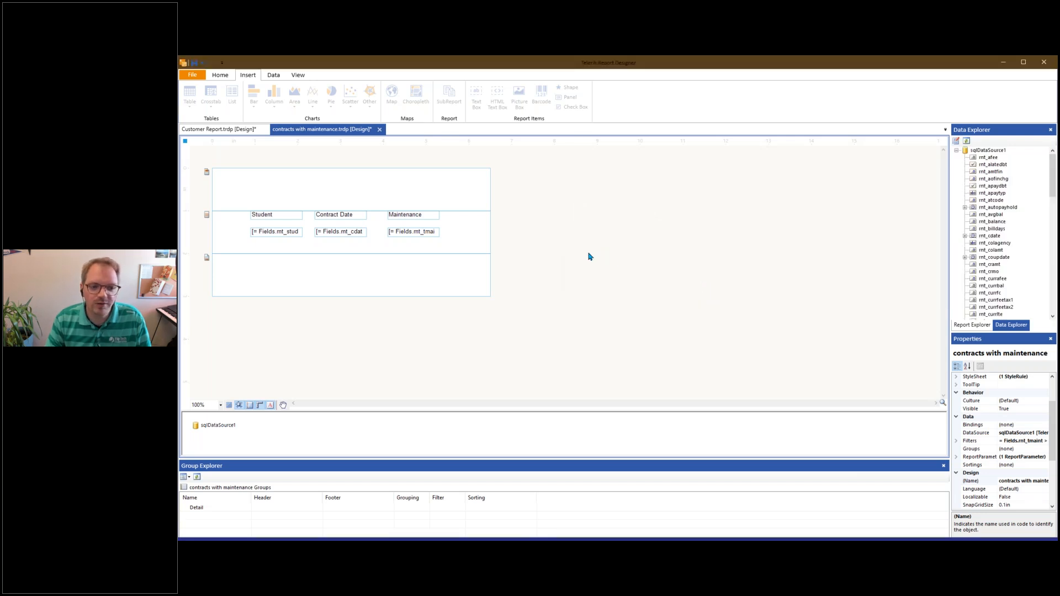
Preview the contracts with maintenance report using a StartDate of 2/1/2019
click(220, 75)
click(193, 96)
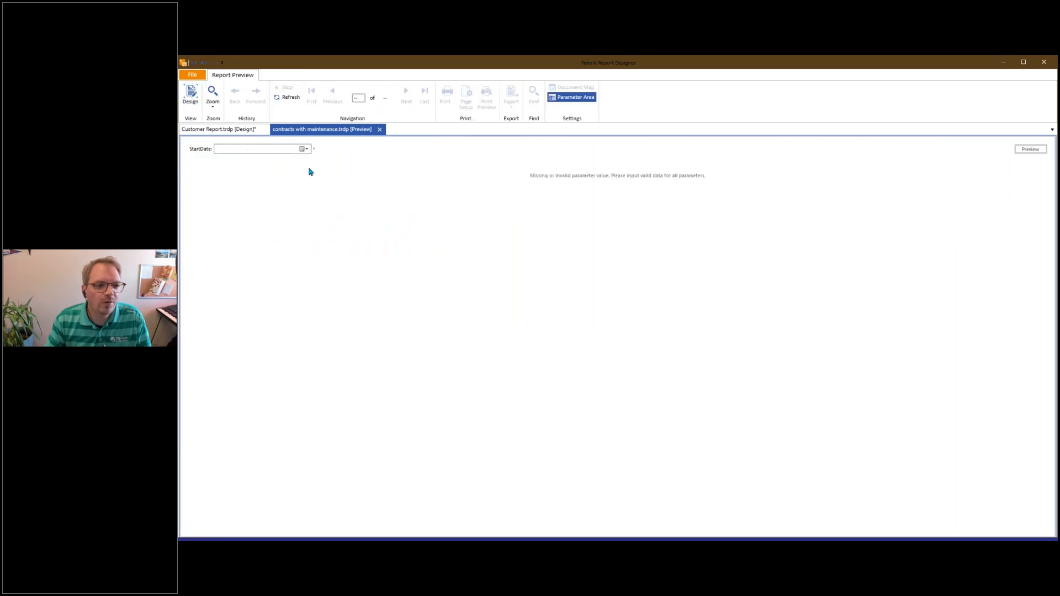
click(306, 149)
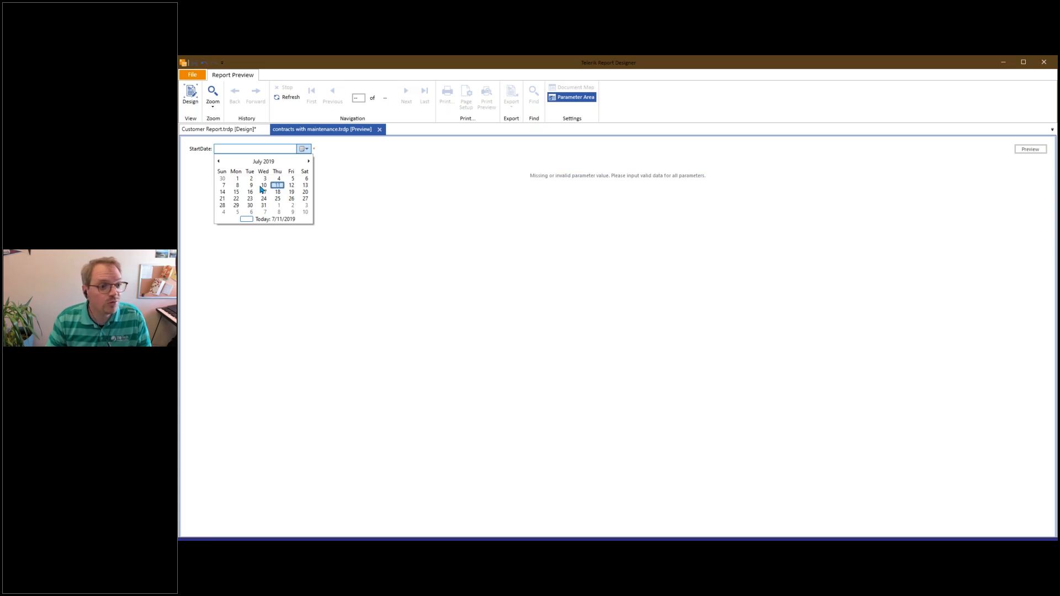
click(218, 161)
click(218, 161)
click(219, 161)
click(219, 161)
click(219, 162)
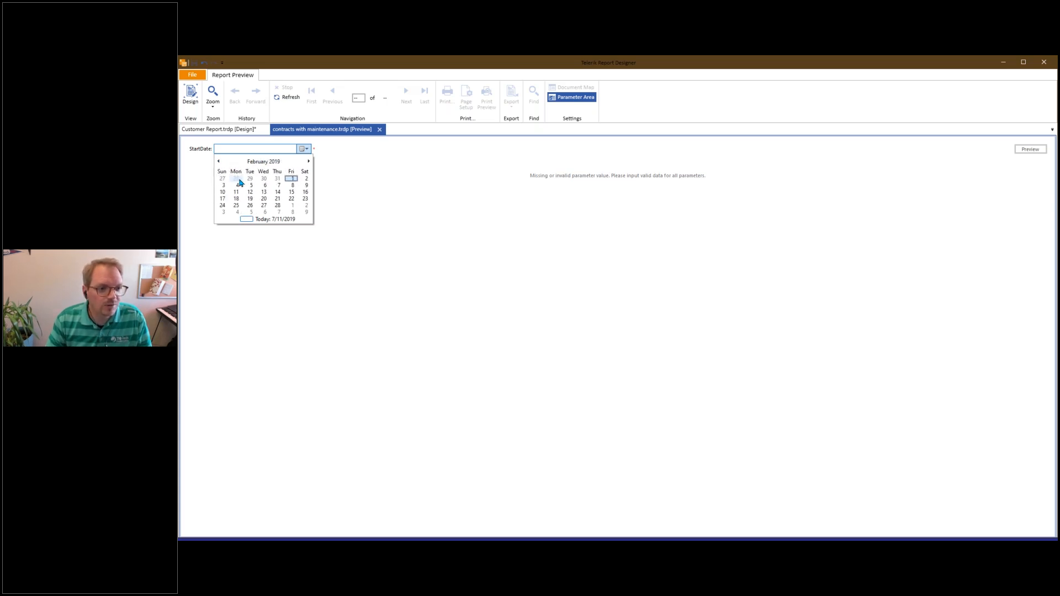
click(293, 180)
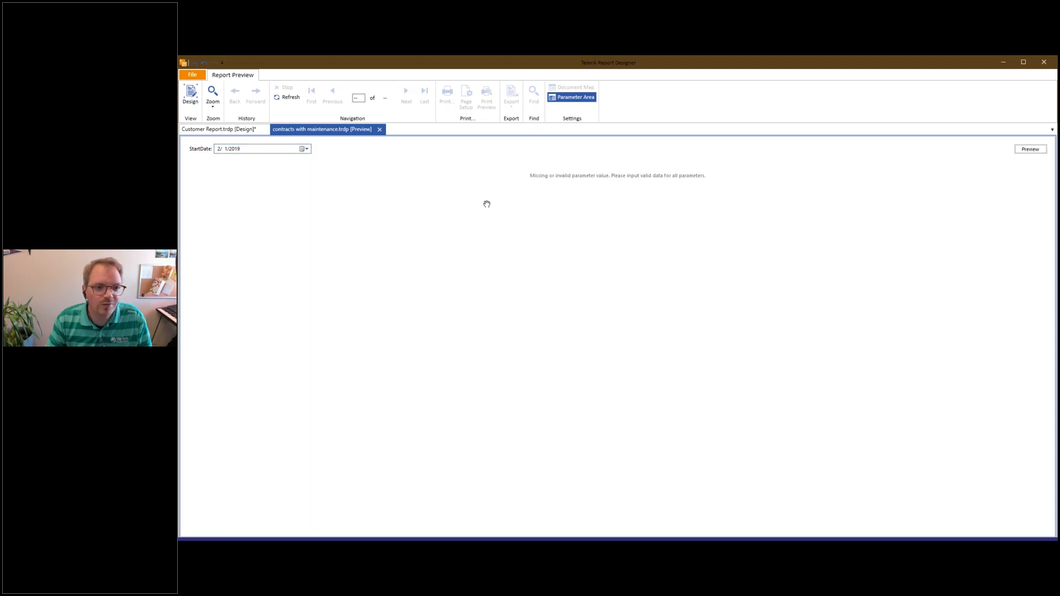
click(273, 151)
click(277, 164)
click(1030, 150)
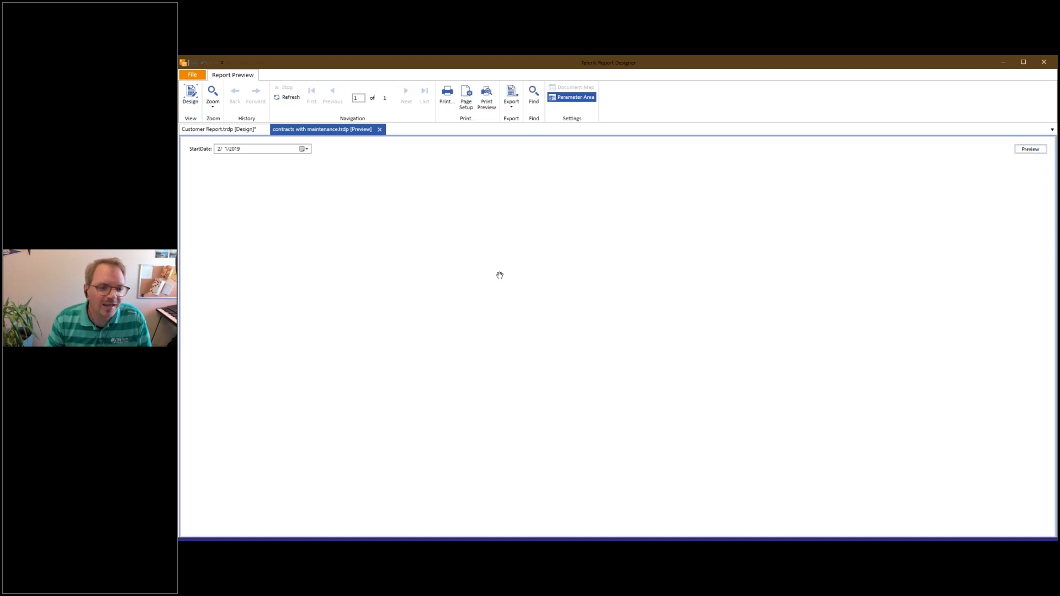
Switch to AIMsi and start a new Rent to Rent contract for an existing customer found by first name
click(193, 77)
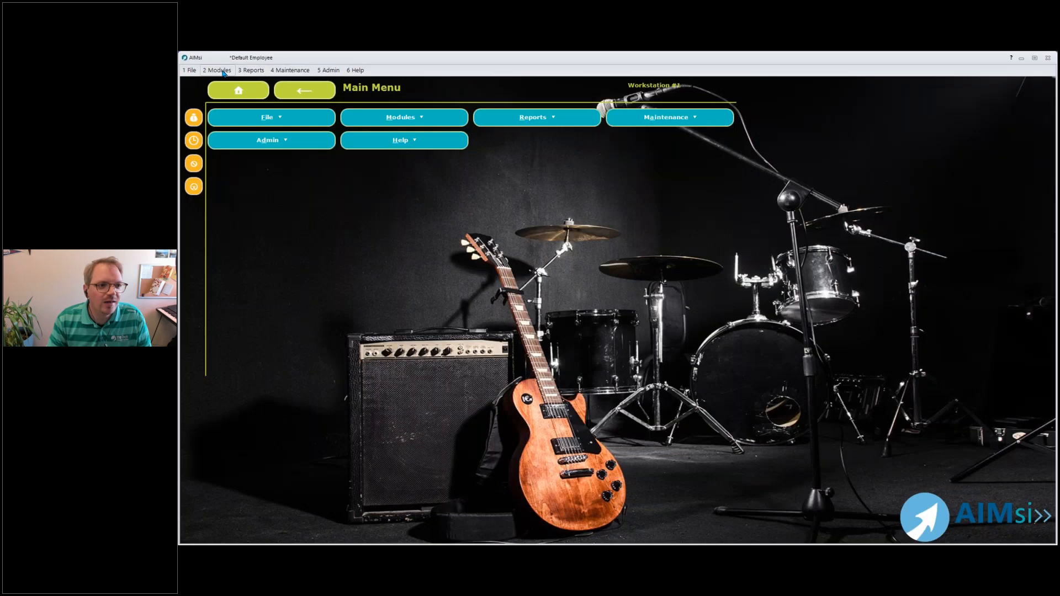
click(219, 70)
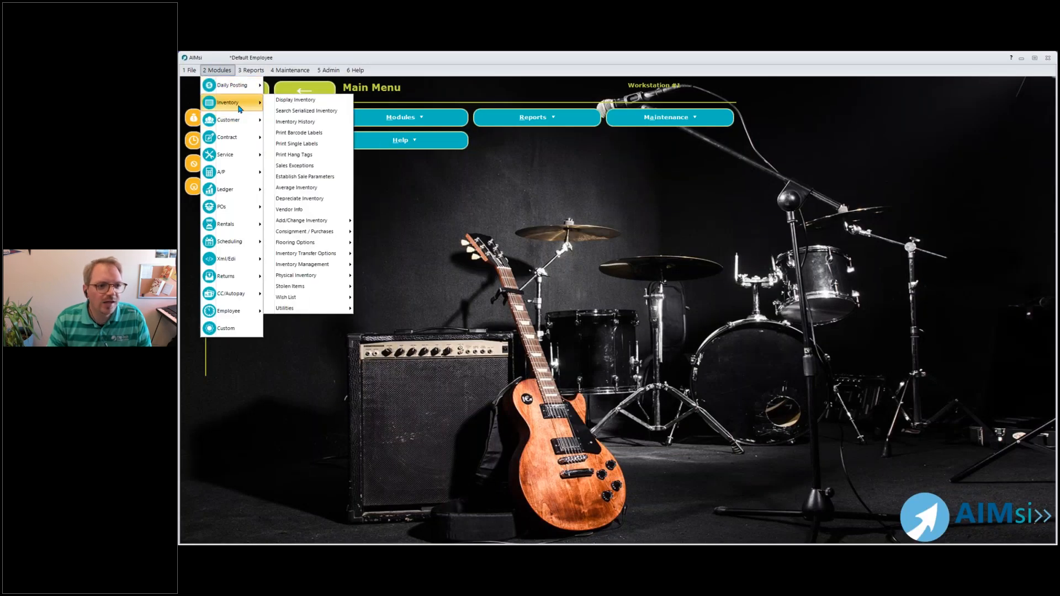
mouse_move(235, 138)
click(310, 134)
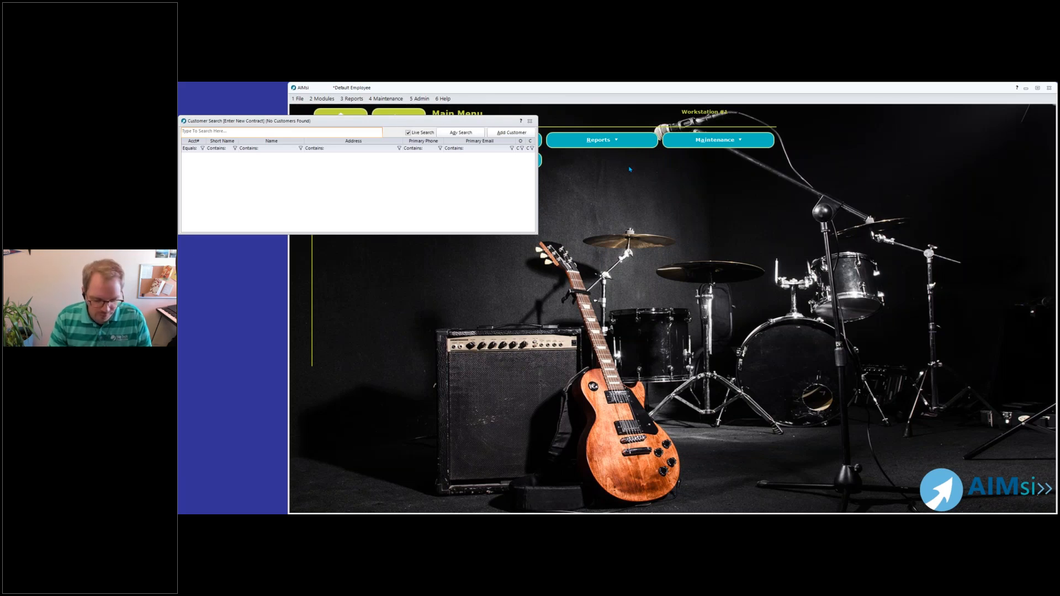
text(mike)
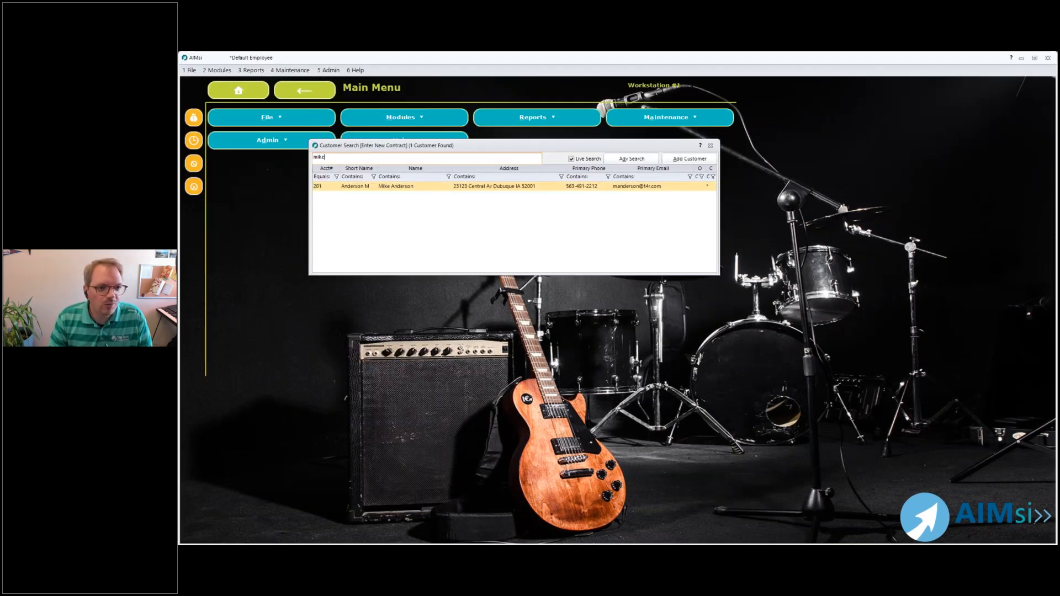
key(Return)
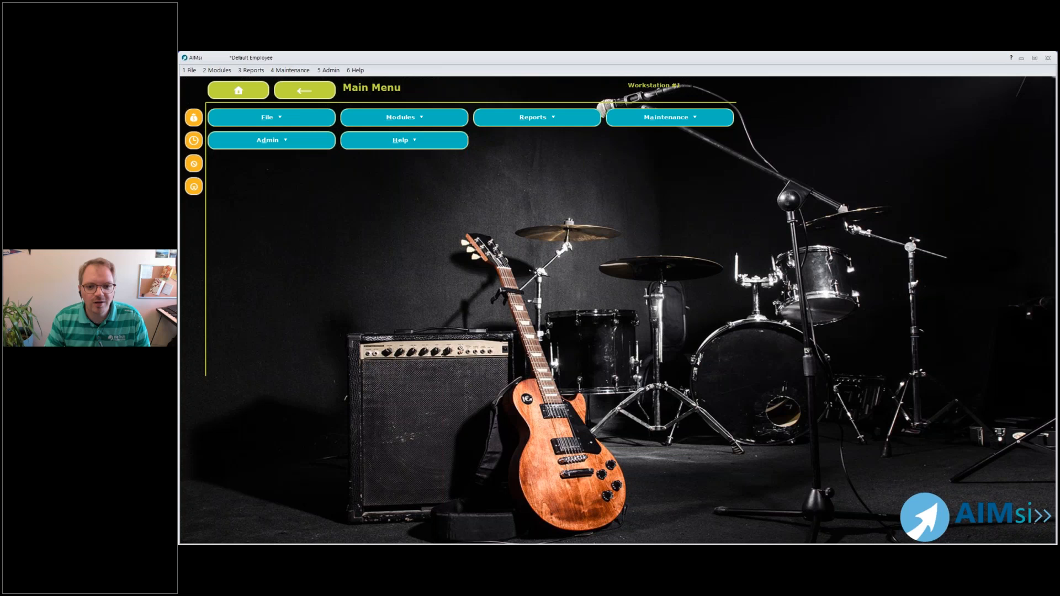
double_click(671, 320)
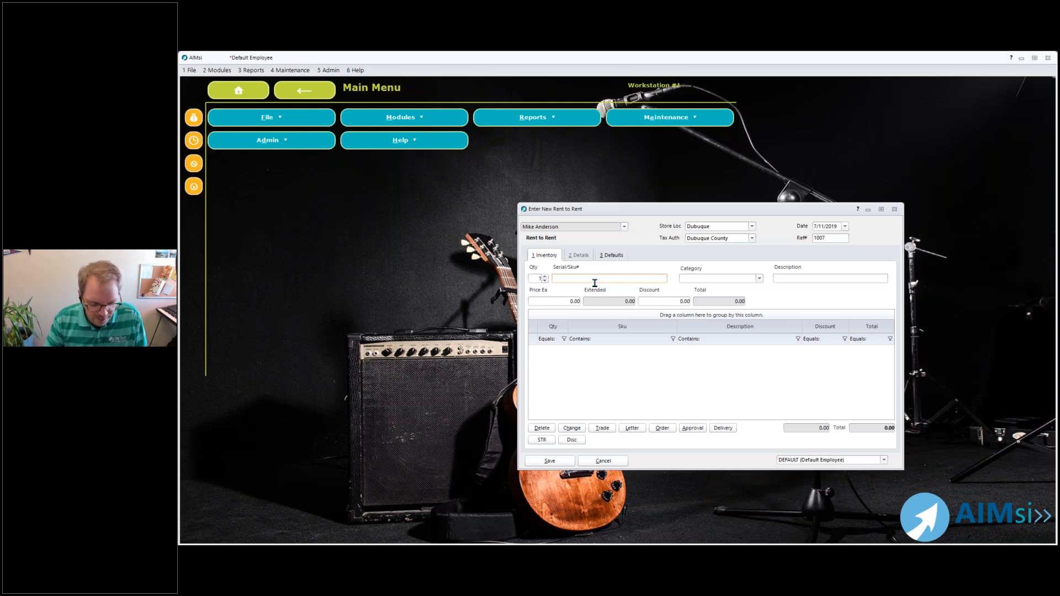
Try serial number FL1001 on the contract, and add the flute with serial number FL1002 instead
key(Tab)
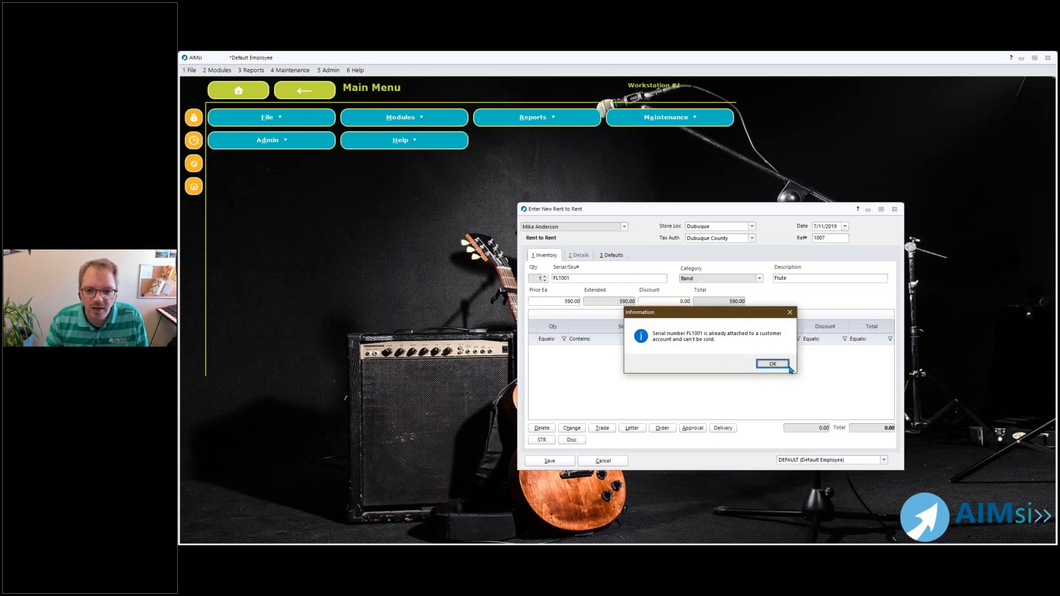
click(784, 365)
text(FL1002)
key(Tab)
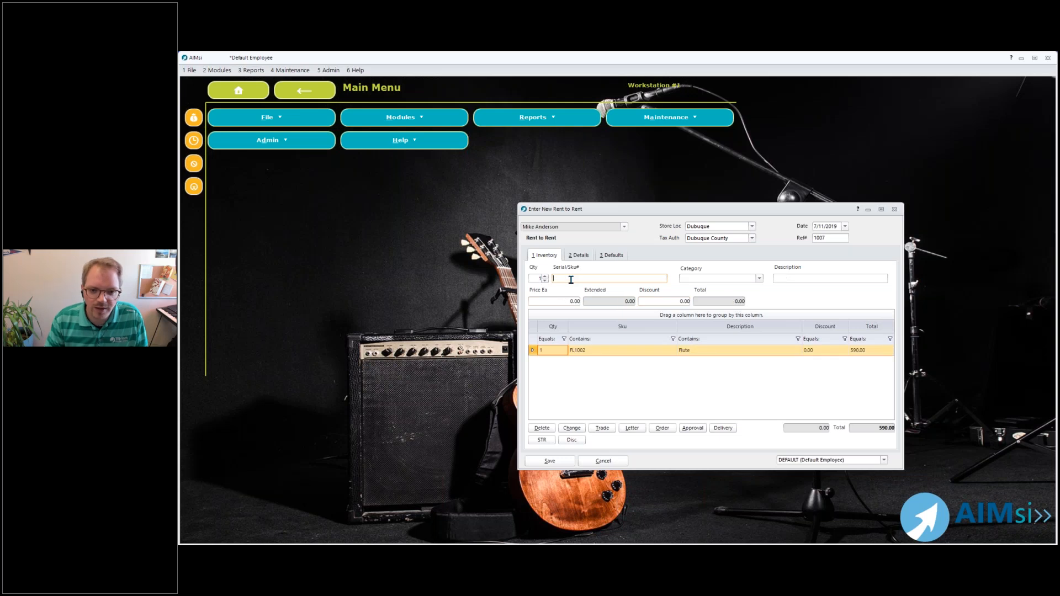
Open the contract's details and start filling in the student field
click(578, 257)
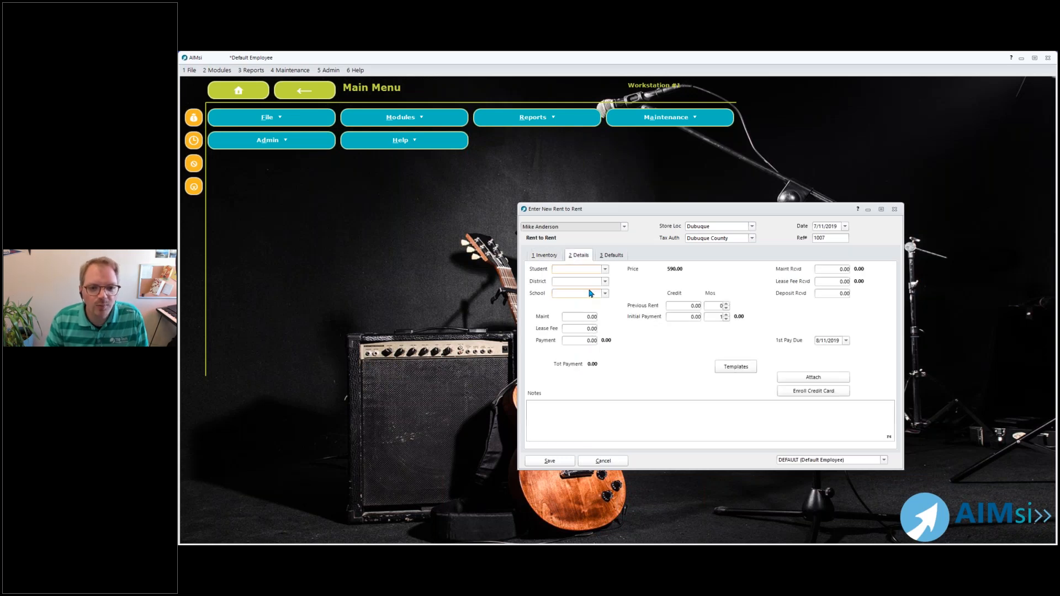
click(605, 269)
click(580, 267)
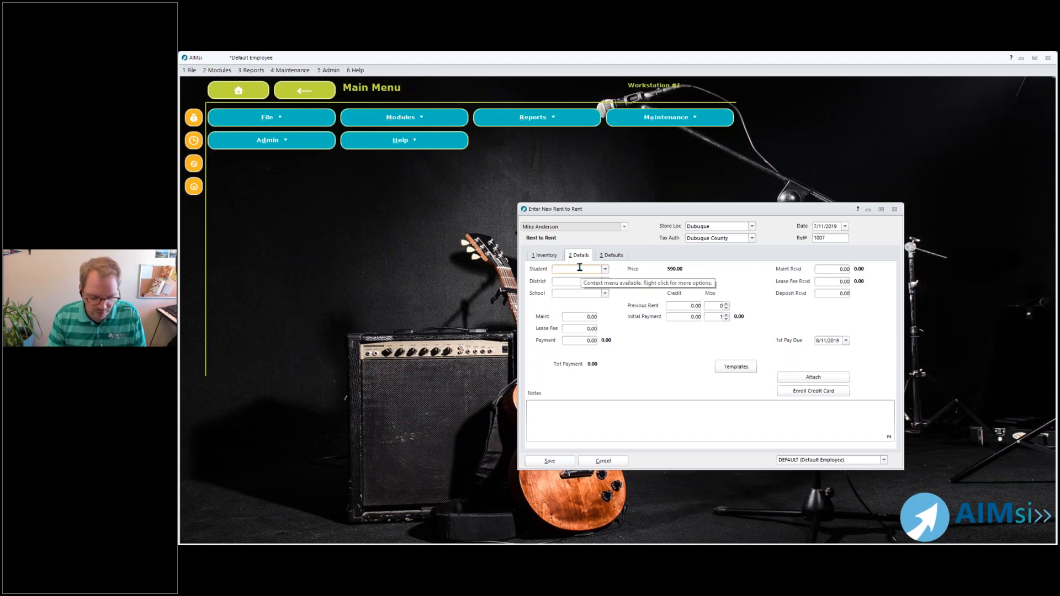
Enter the student's name on the contract details and set the maintenance to 5 and the payment to 20
text(Jordan)
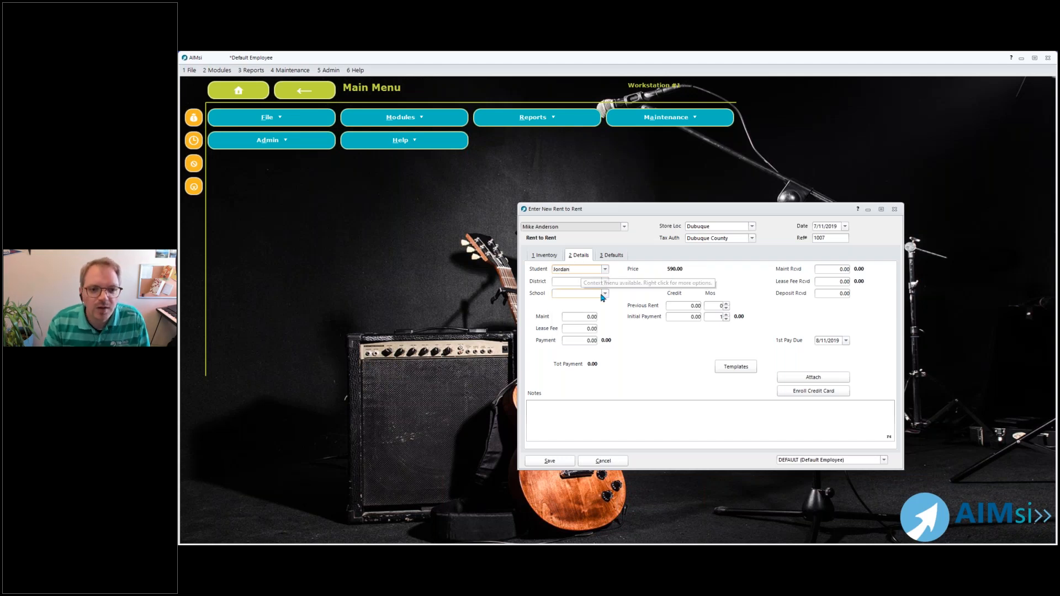
click(575, 319)
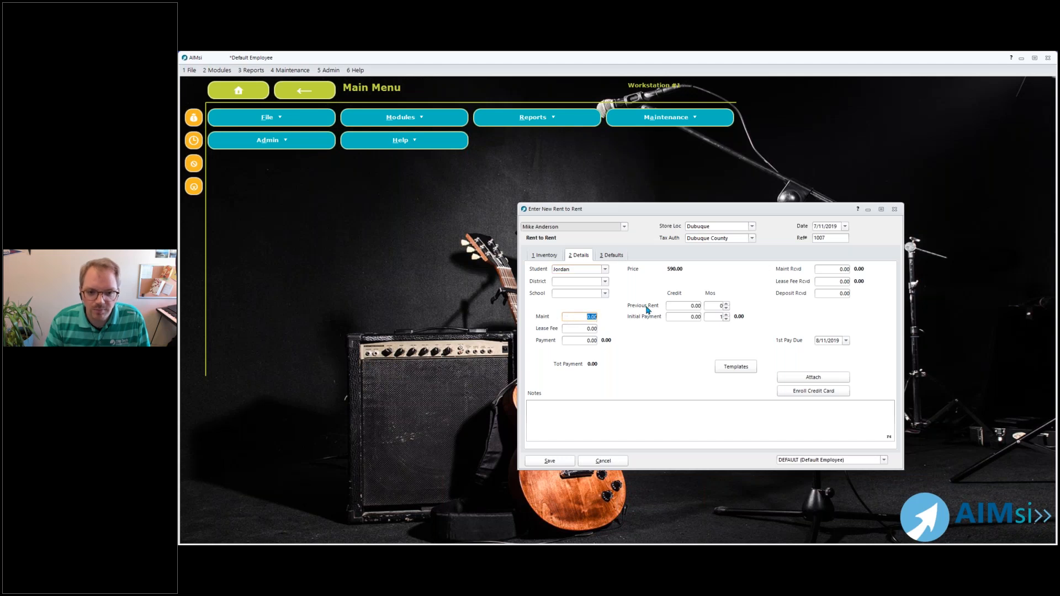
text(5)
key(Tab)
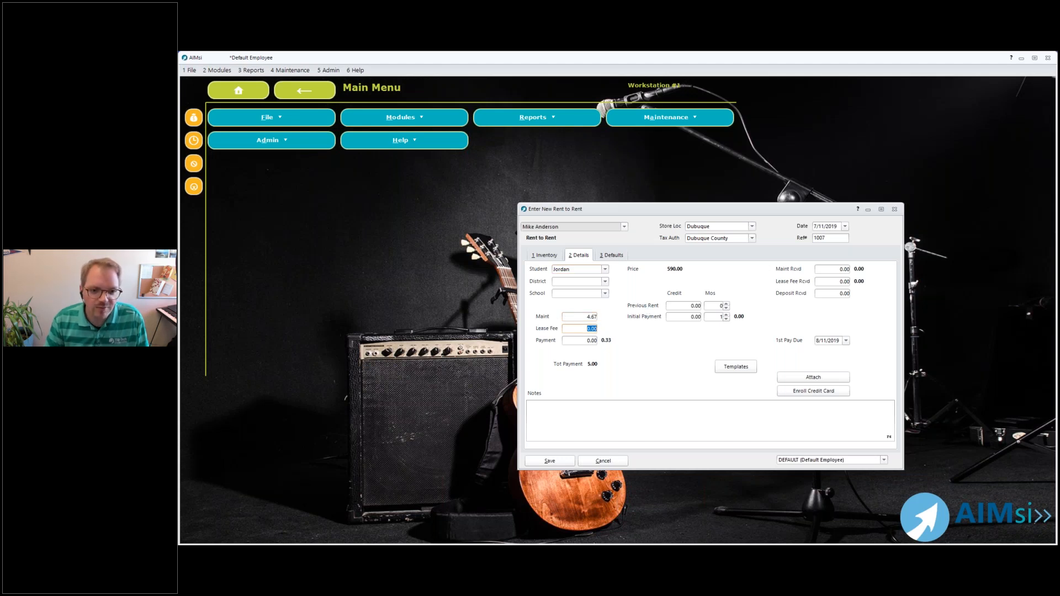
key(Tab)
text(20)
key(Tab)
Set the contract's initial payment to 20 and the maintenance received to 4.67
click(679, 318)
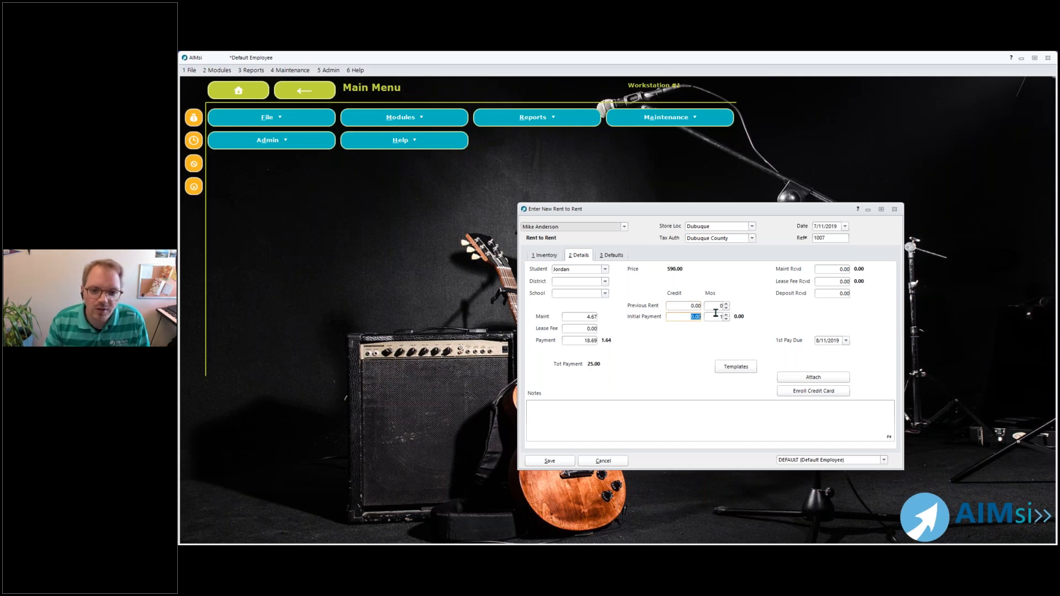
text(186.92)
key(Tab)
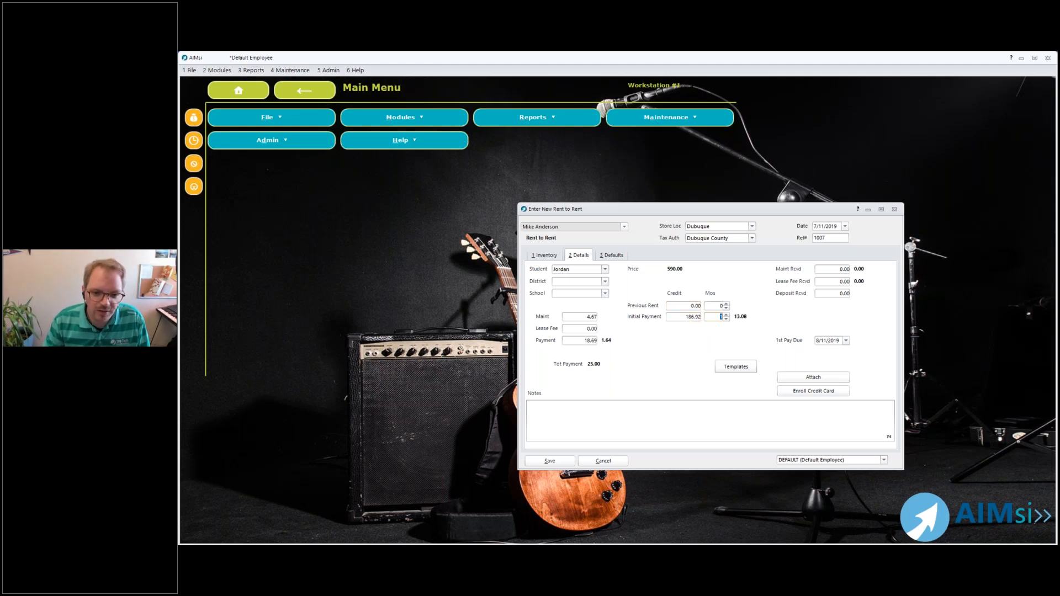
key(shift+Tab)
key(BackSpace)
text(20)
key(Tab)
click(832, 268)
text(4.67)
key(Tab)
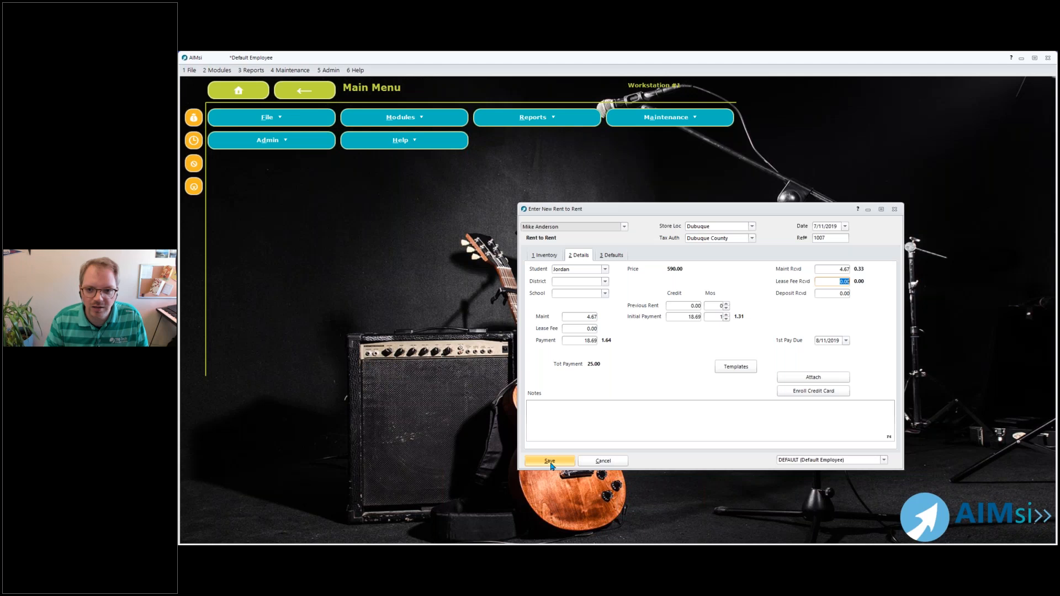
Date the contract 7/10/2019 and save it
click(845, 226)
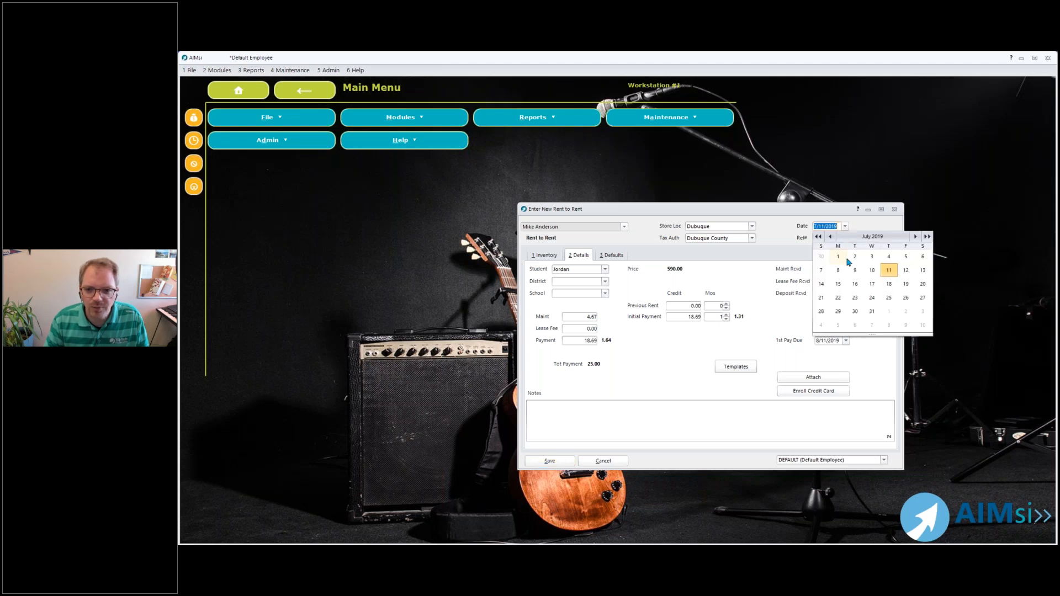
click(872, 270)
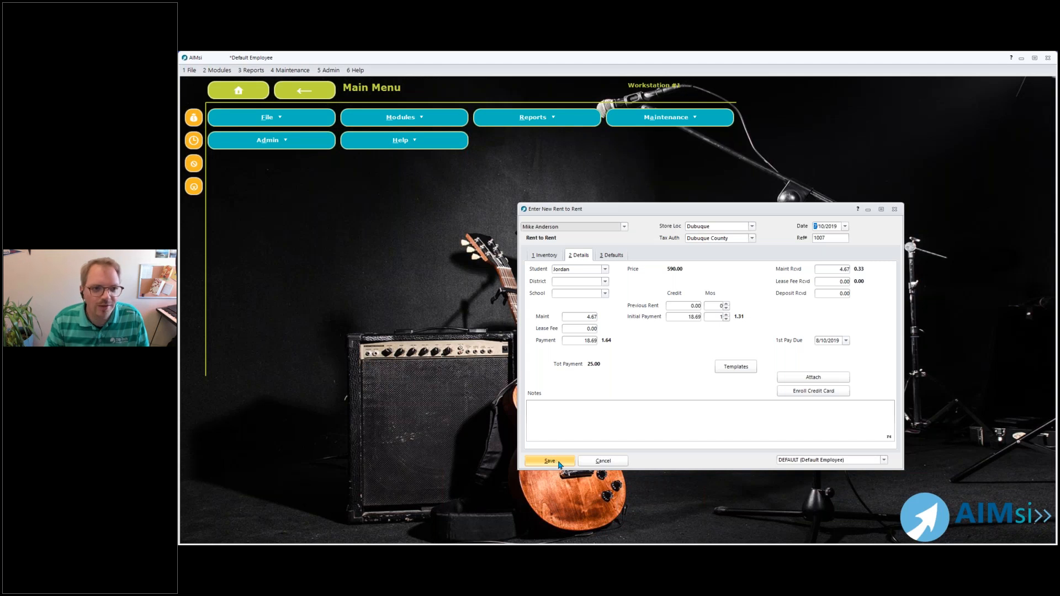
click(558, 463)
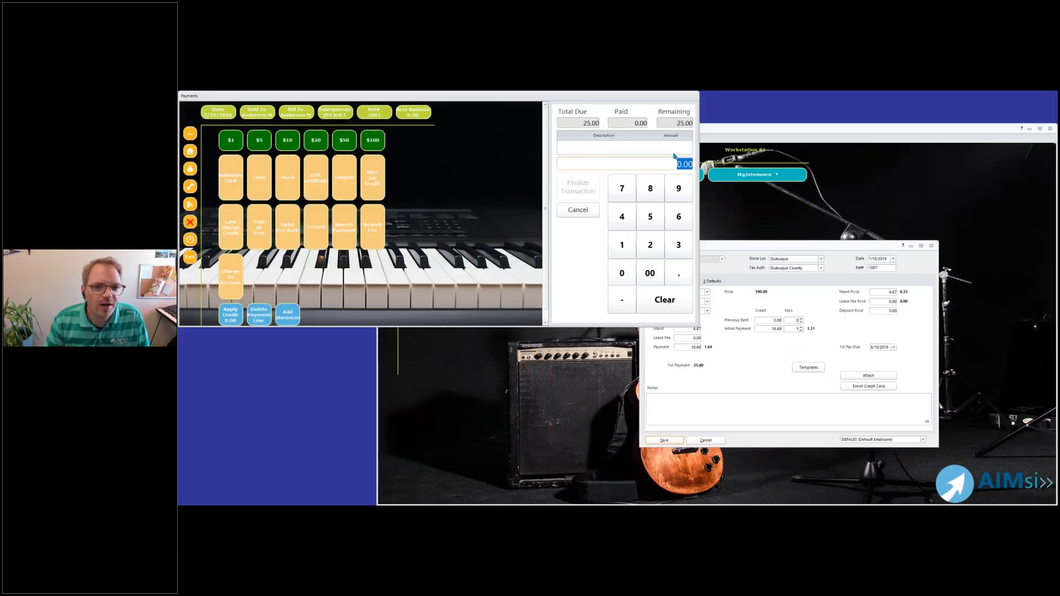
Pay the full amount due in cash as not already deposited, and cancel the contract printout
click(261, 172)
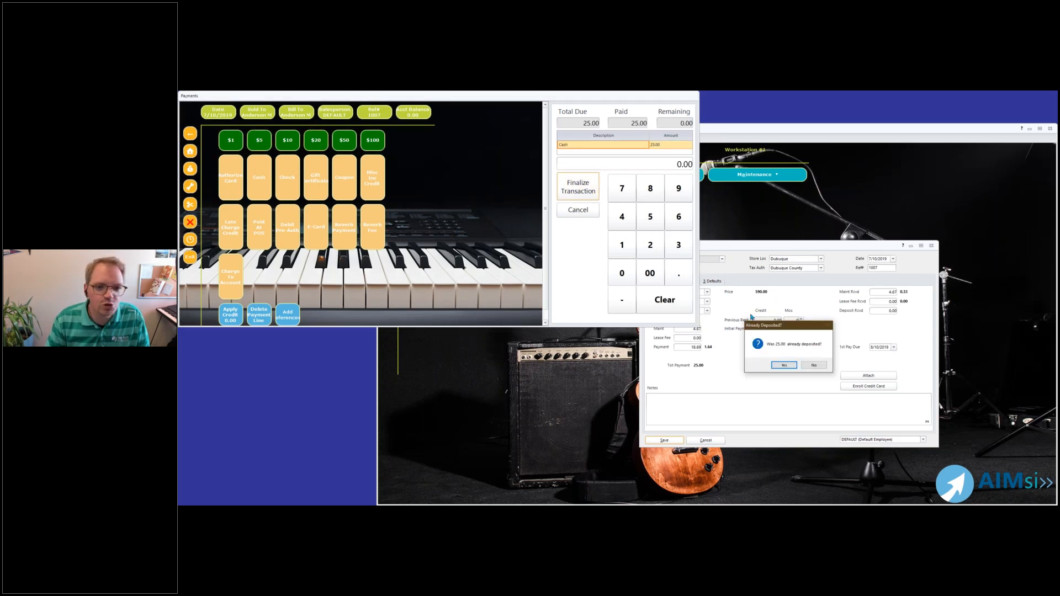
click(814, 365)
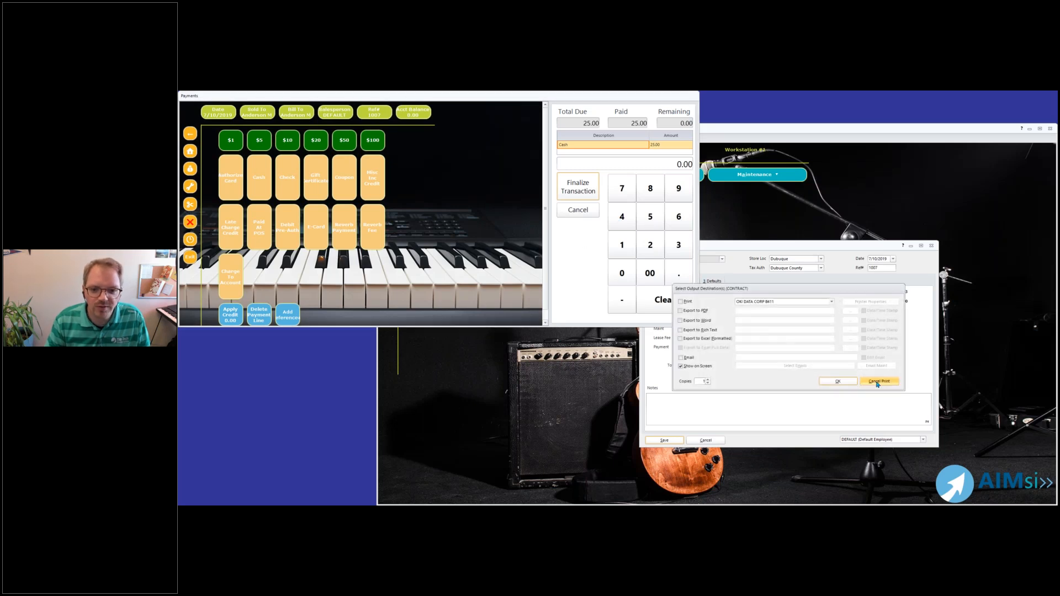
click(876, 380)
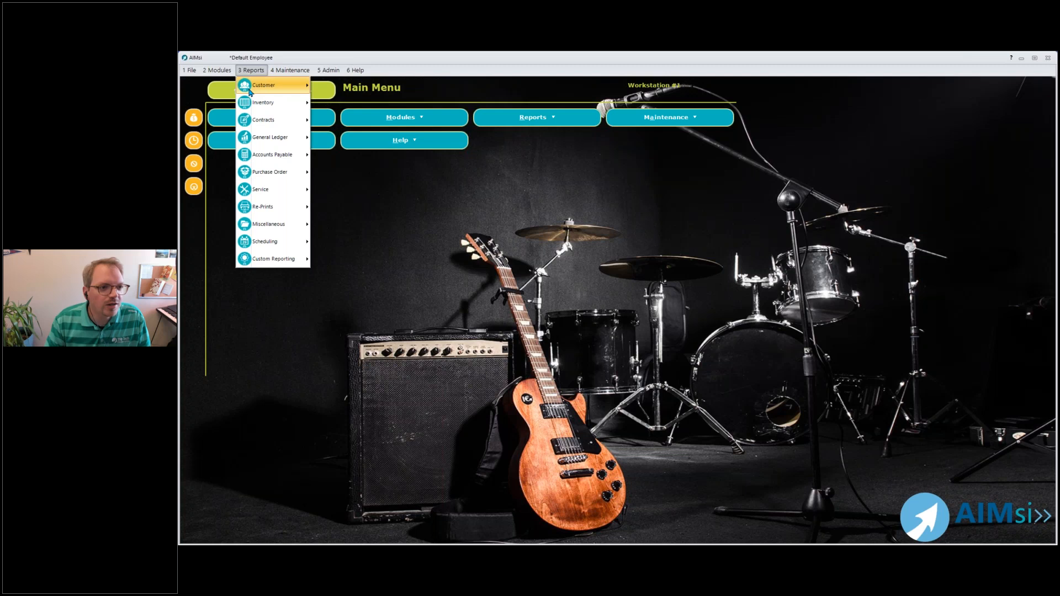
Start a new Rent to Rent contract for the second customer and add the trumpet with SKU TR1001
mouse_move(255, 121)
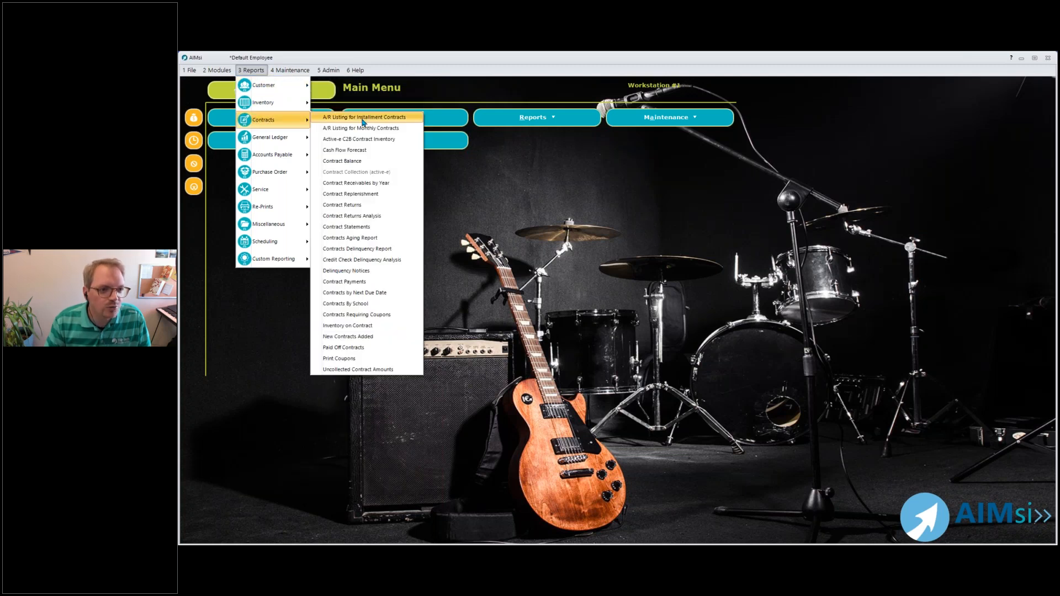
mouse_move(219, 71)
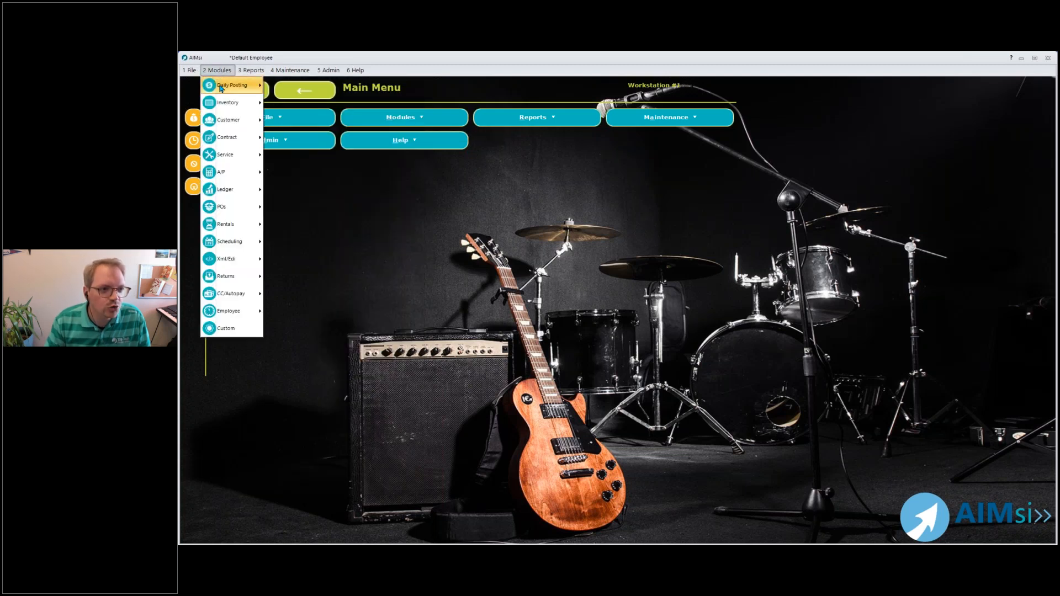
click(315, 136)
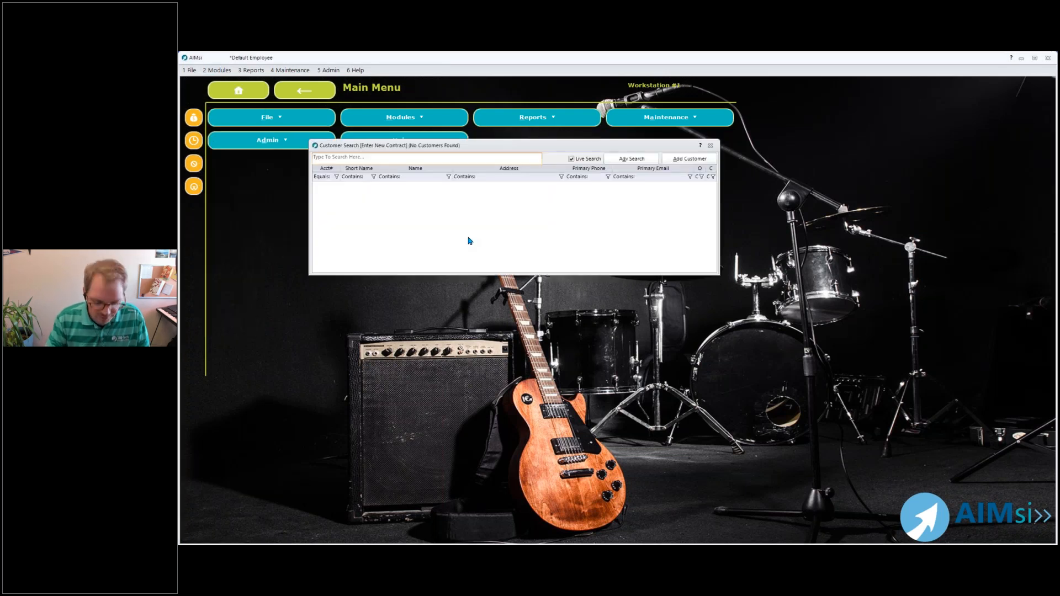
text(roni)
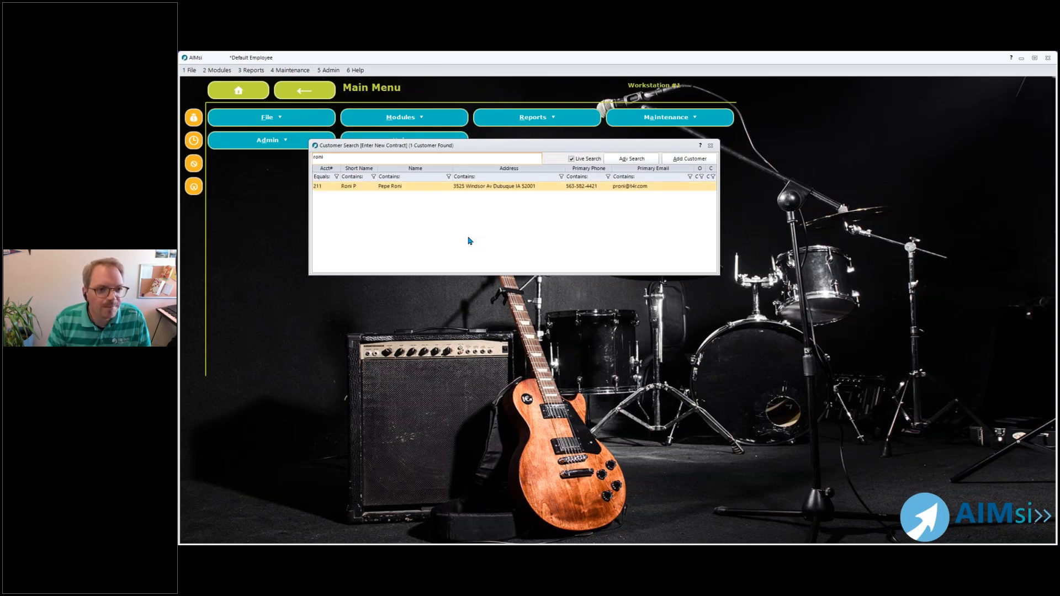
key(Return)
click(671, 319)
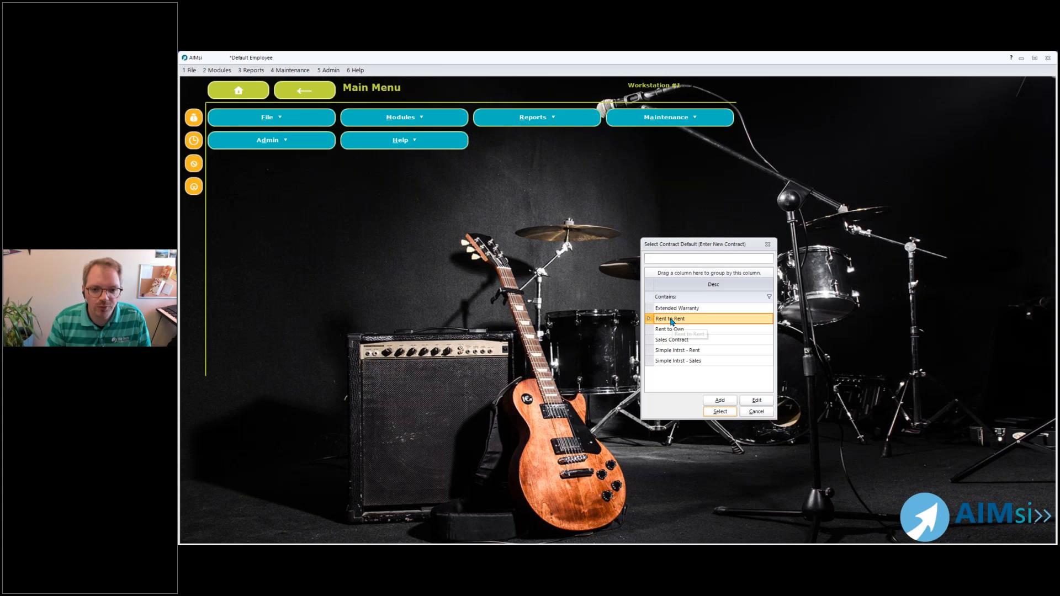
double_click(671, 319)
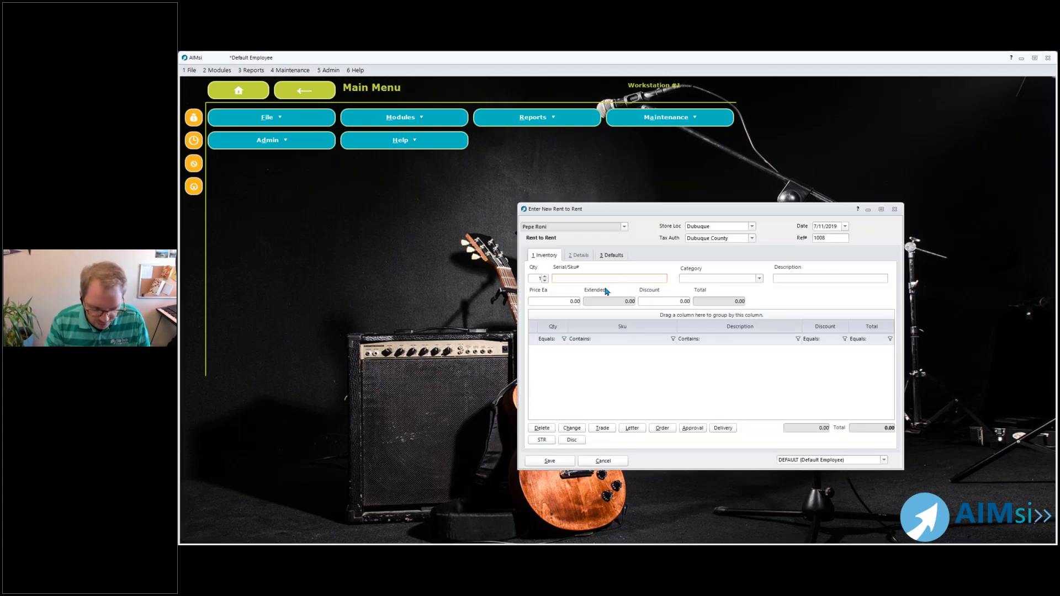
text(TR1001)
key(Return)
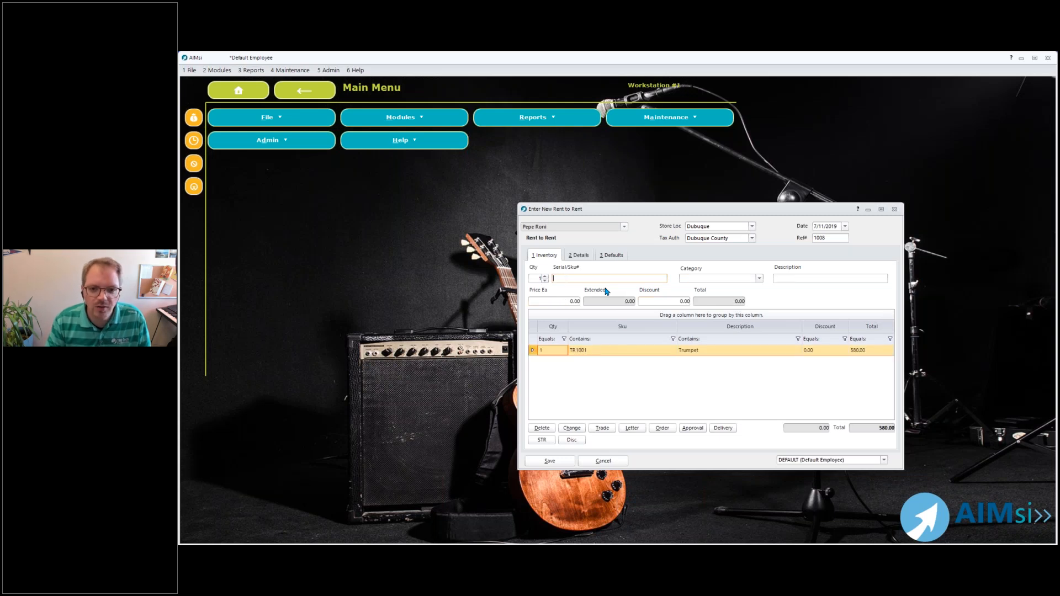
Set both the payment and the initial payment of the trumpet contract to 22
click(578, 256)
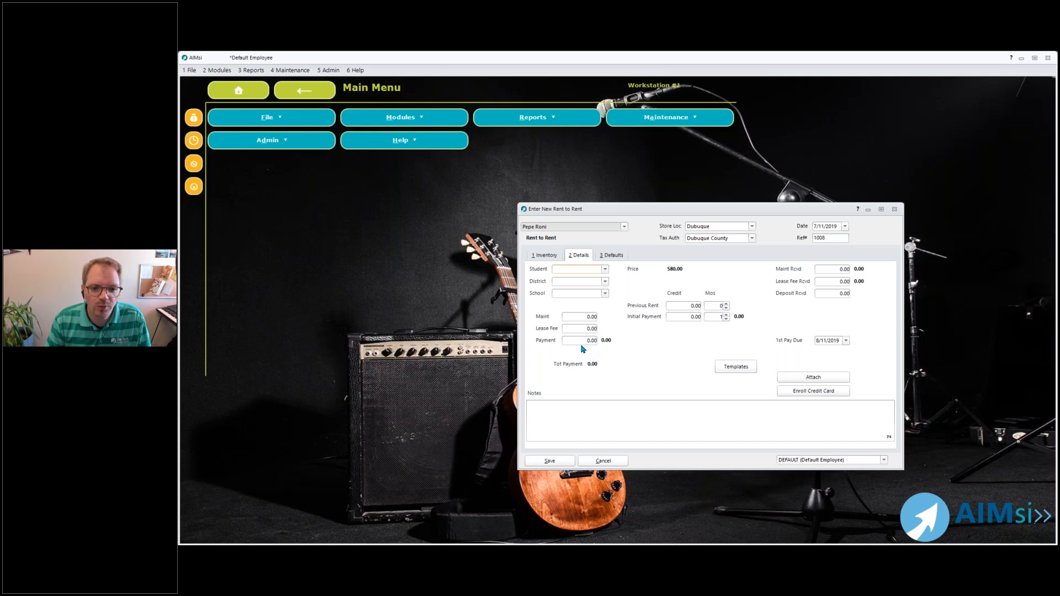
text(20)
key(Tab)
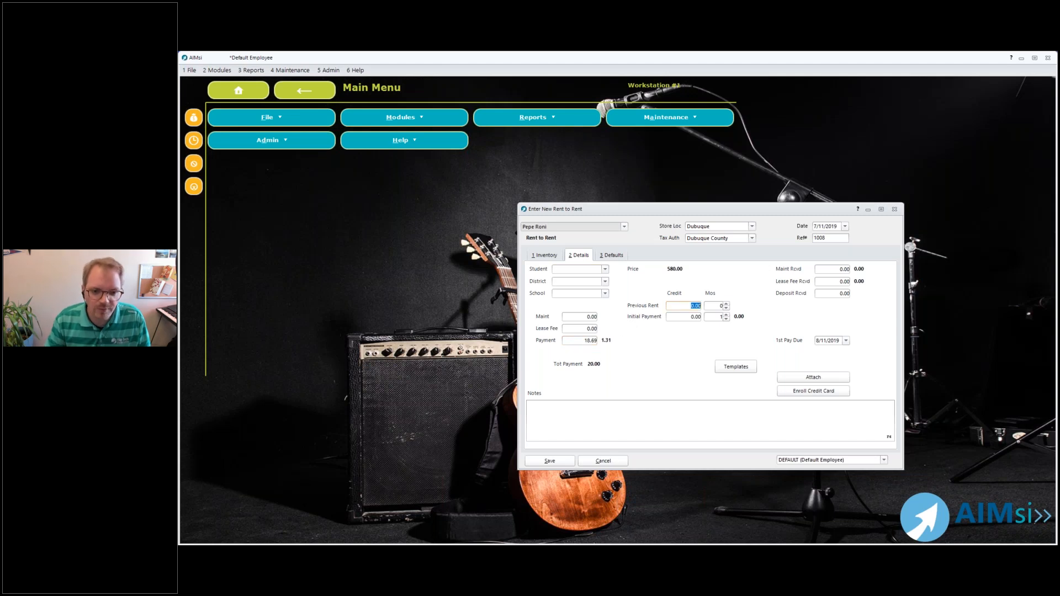
click(675, 318)
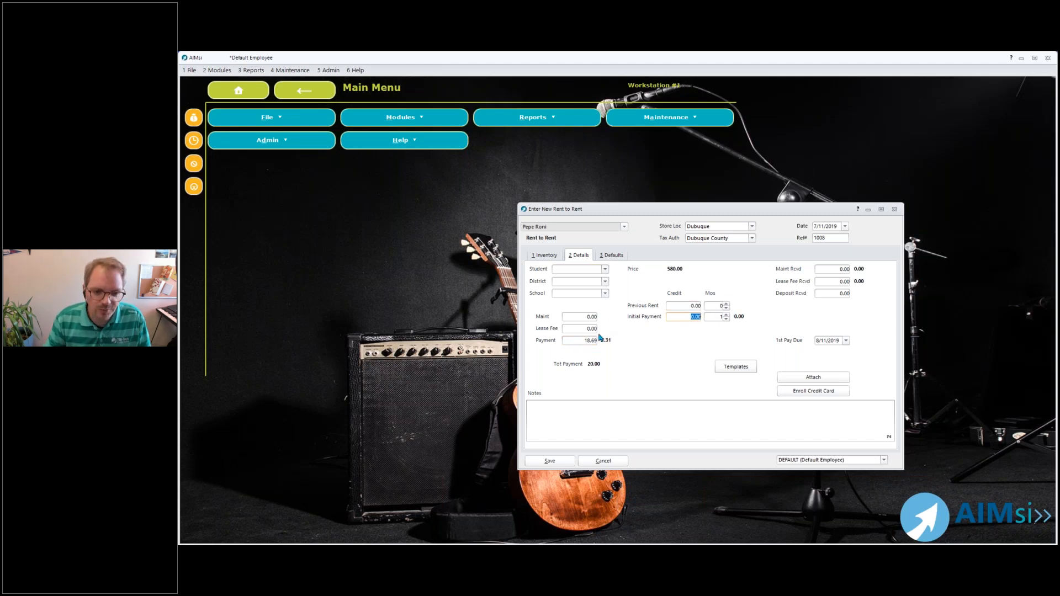
click(578, 340)
text(22)
key(Tab)
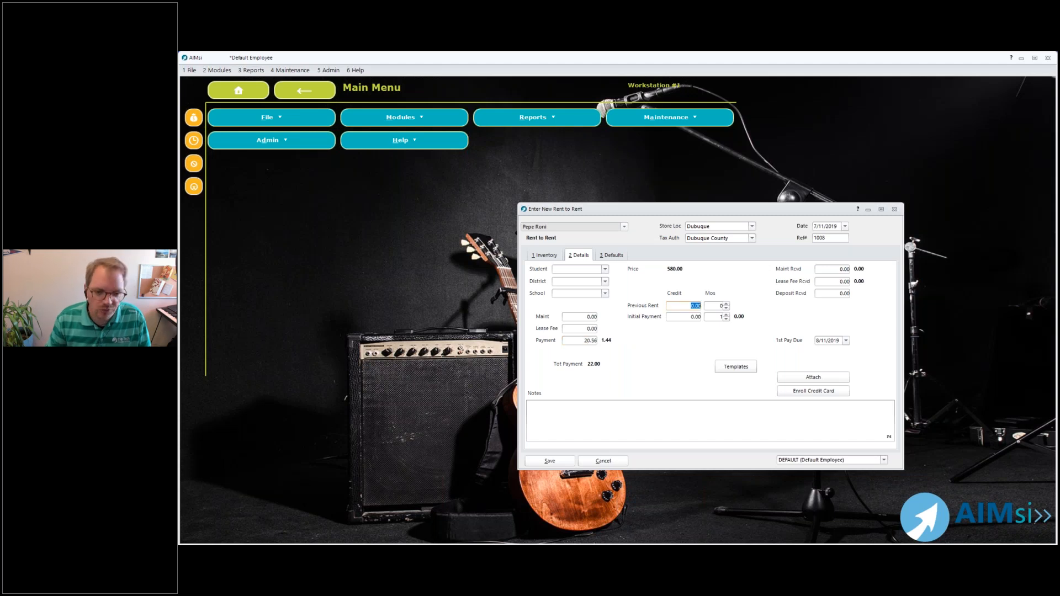
click(698, 317)
text(22)
key(Tab)
Save the trumpet contract and finalize its full payment in cash, cancelling the contract printout
click(561, 464)
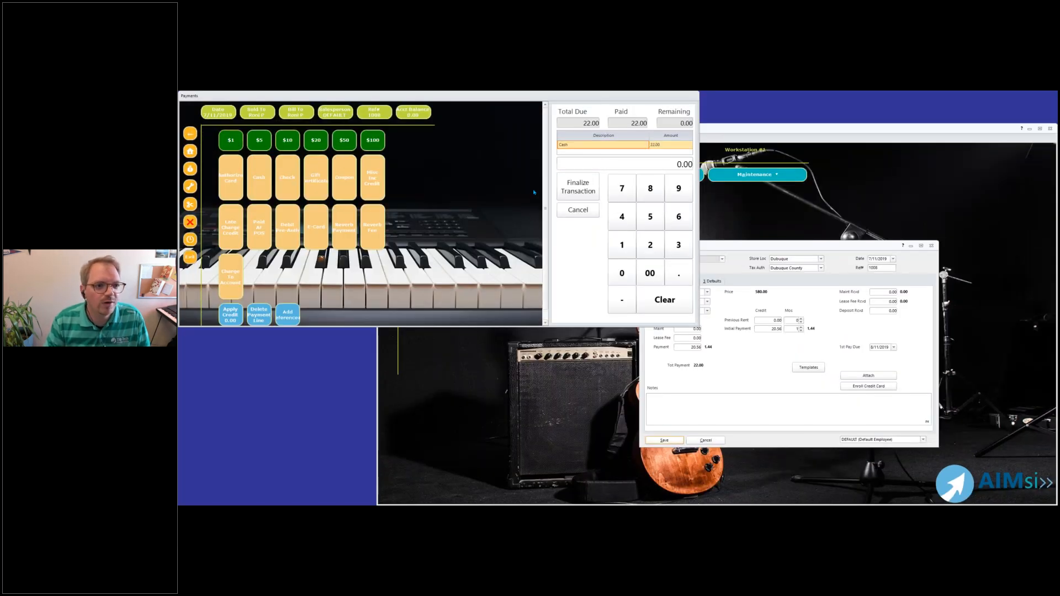
click(578, 187)
click(878, 382)
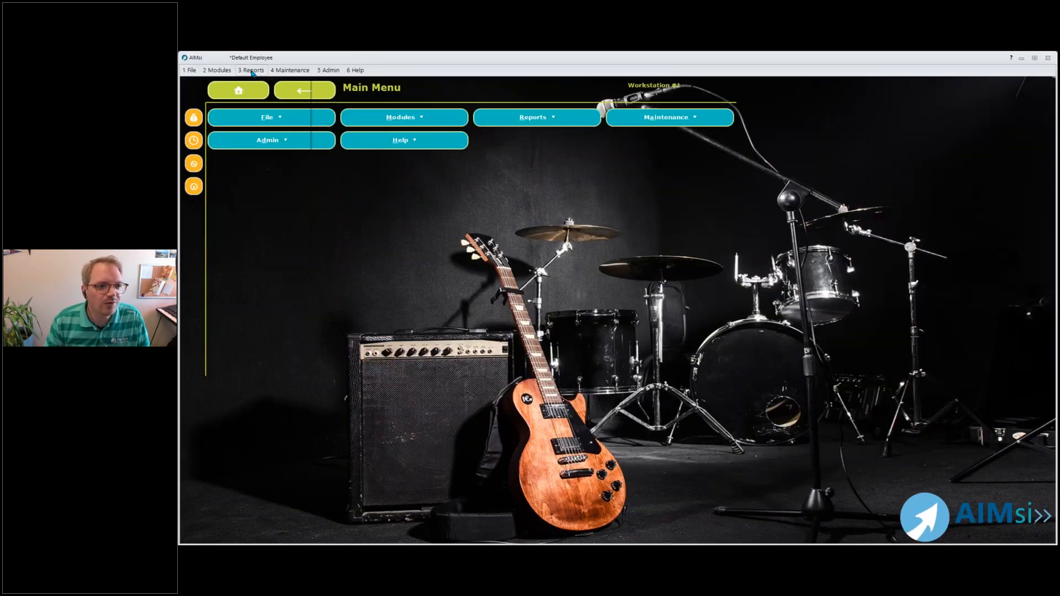
Run the custom report "contracts with maintenance.trdp" from the Examples folder
click(252, 71)
mouse_move(282, 260)
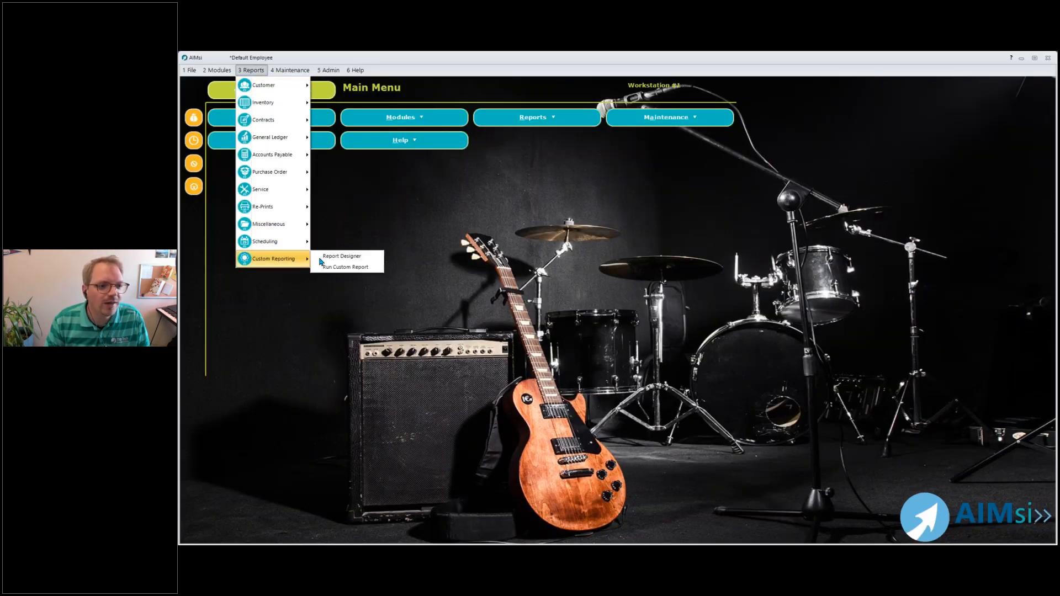
click(369, 267)
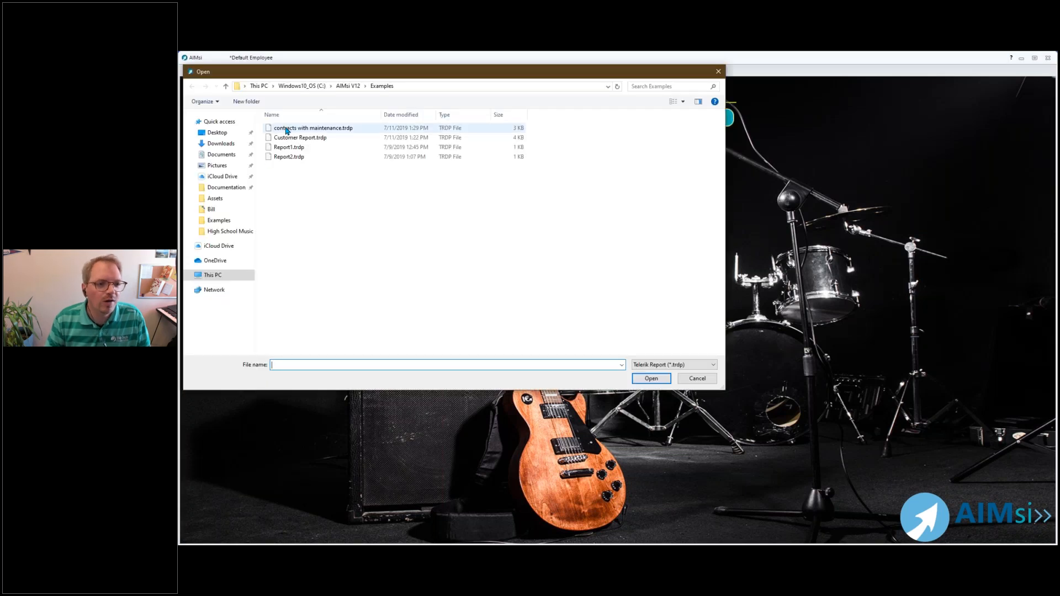
double_click(286, 129)
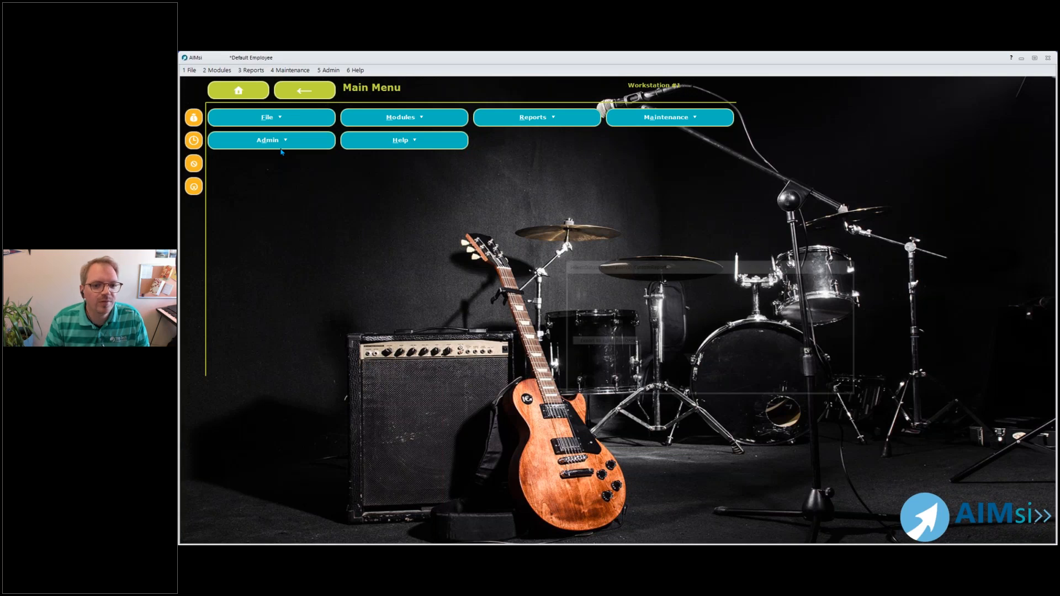
click(770, 383)
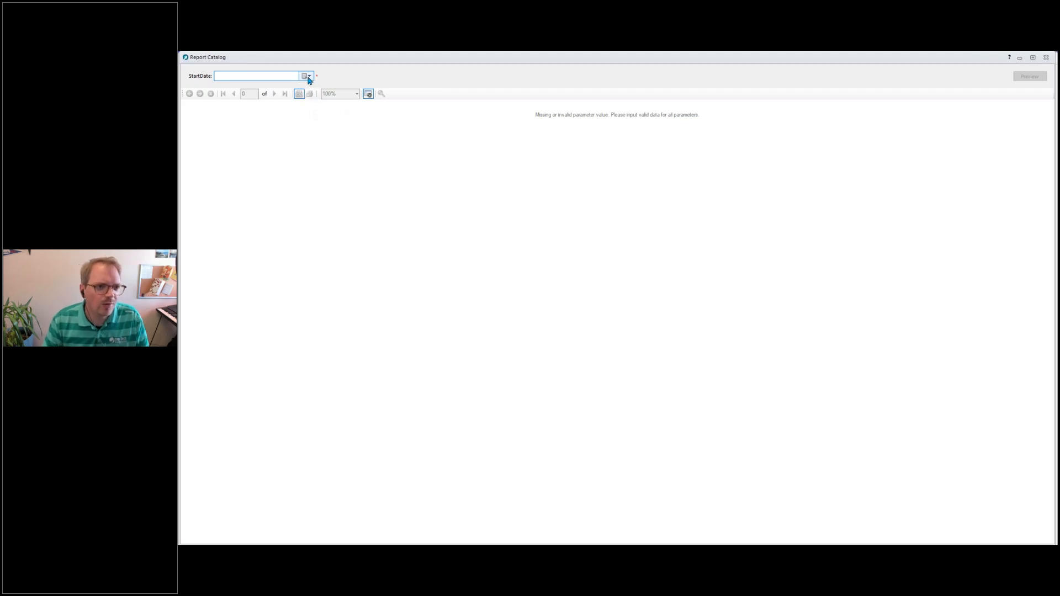
Preview the contracts with maintenance report with a StartDate of 7/9/2019
click(308, 78)
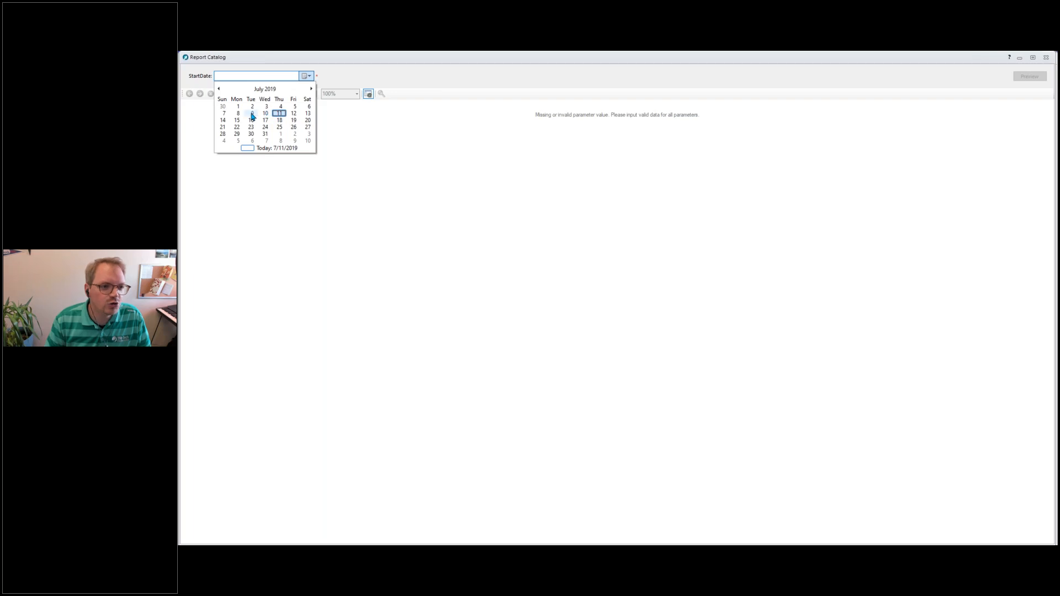
click(253, 113)
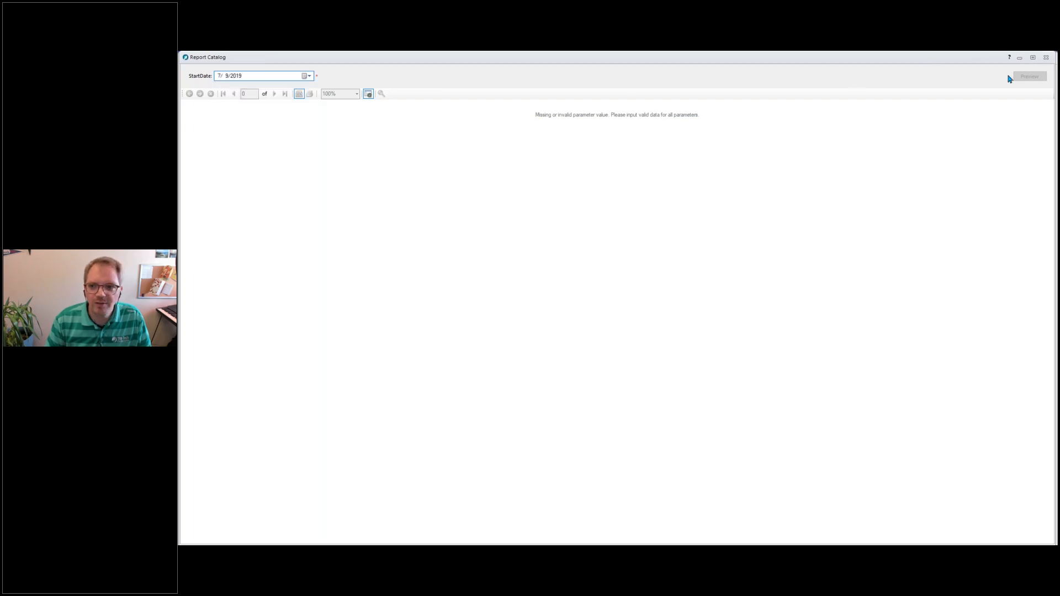
click(1020, 78)
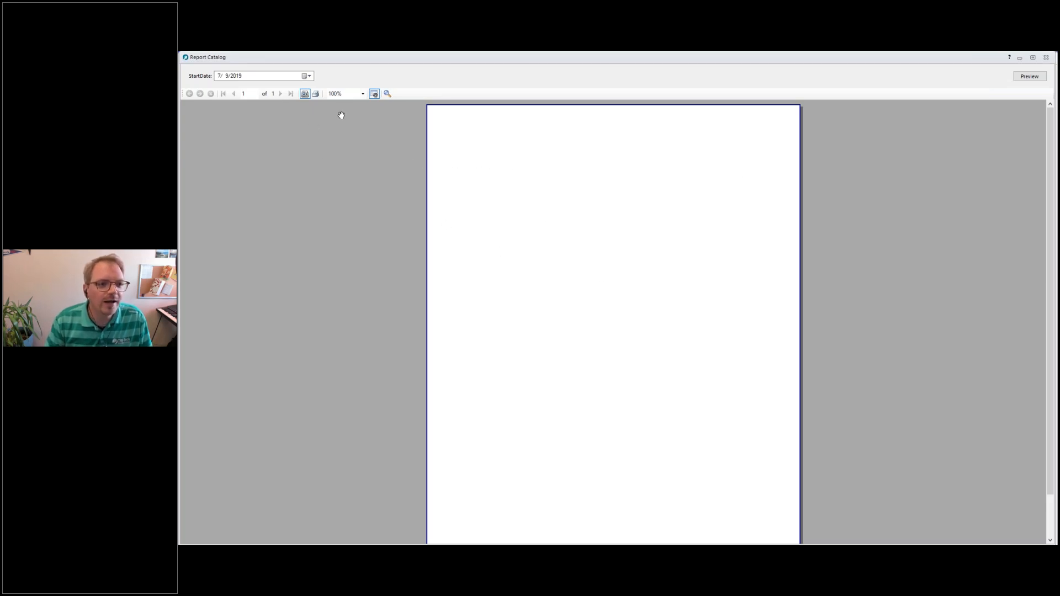
Preview the report again with a StartDate of 7/10/2019 and again with 7/11/2019
click(307, 75)
click(266, 113)
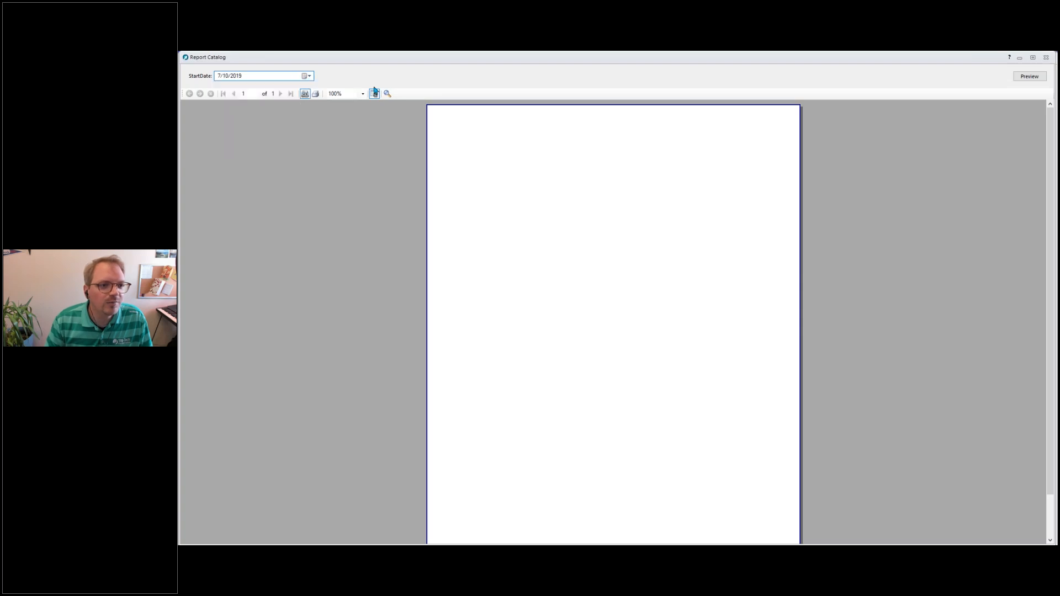
click(1029, 76)
click(312, 79)
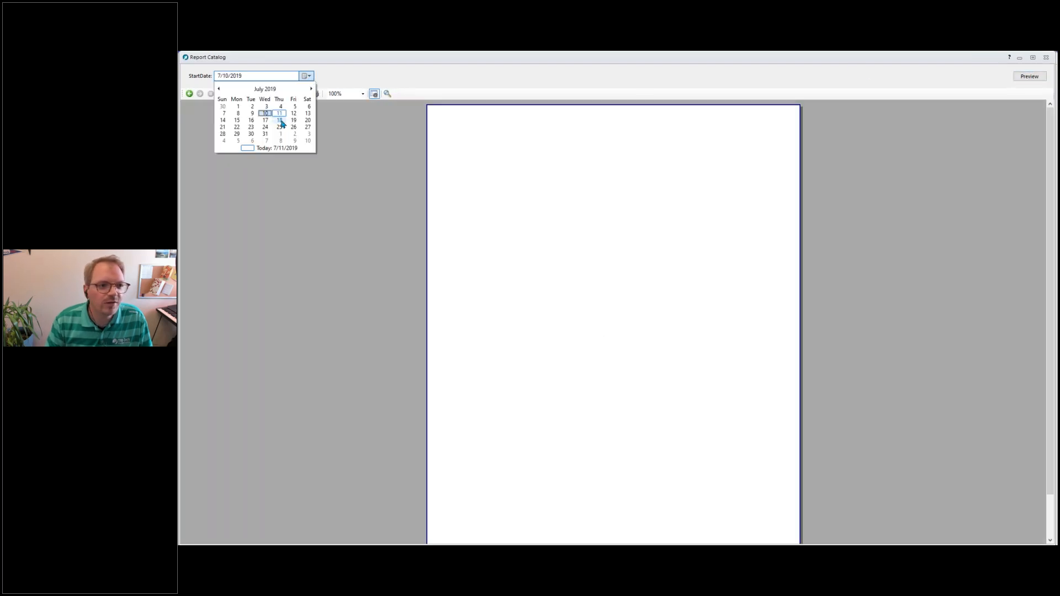
click(277, 113)
click(1037, 77)
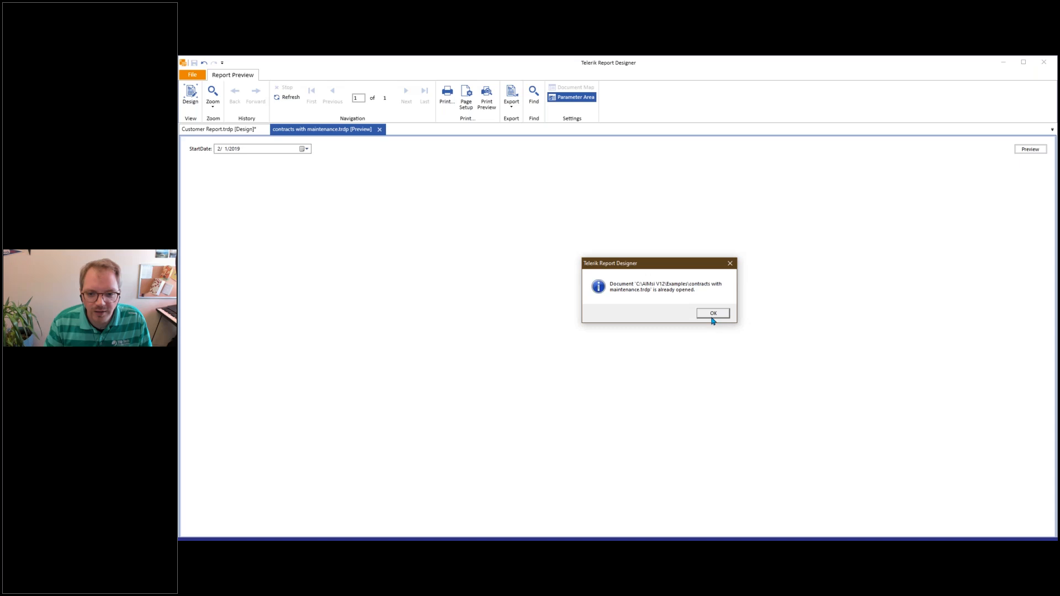
Change the first filter expression of the contracts with maintenance report to = Fields.rnt_currma in design view
click(713, 314)
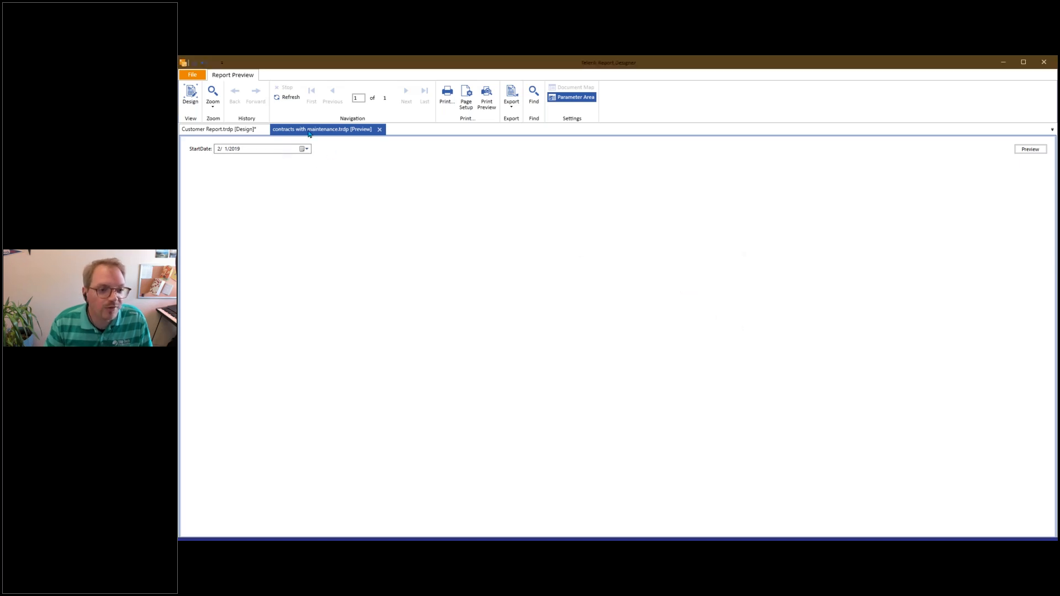
click(191, 95)
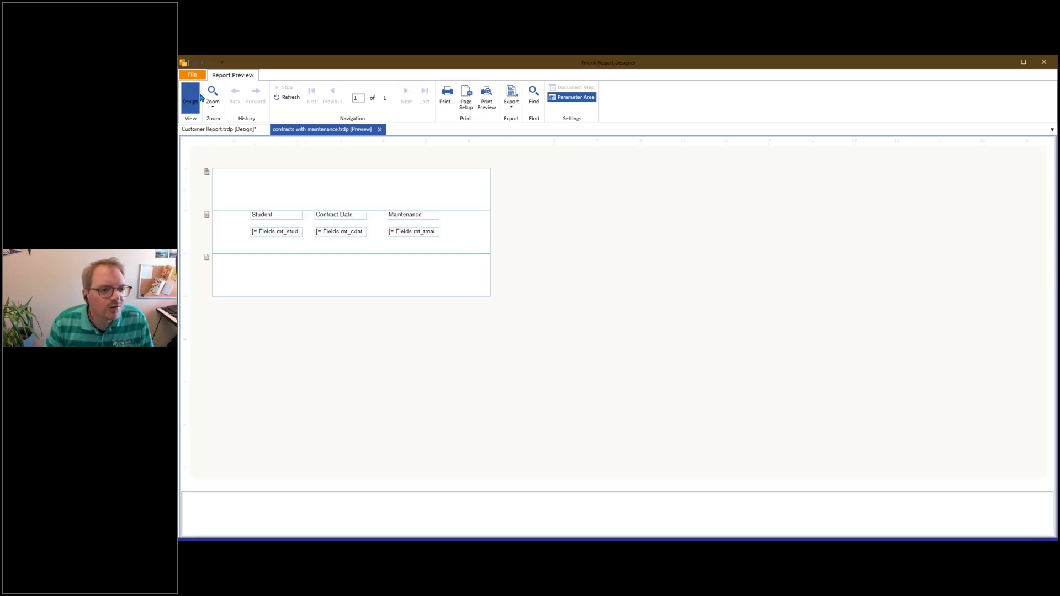
right_click(621, 227)
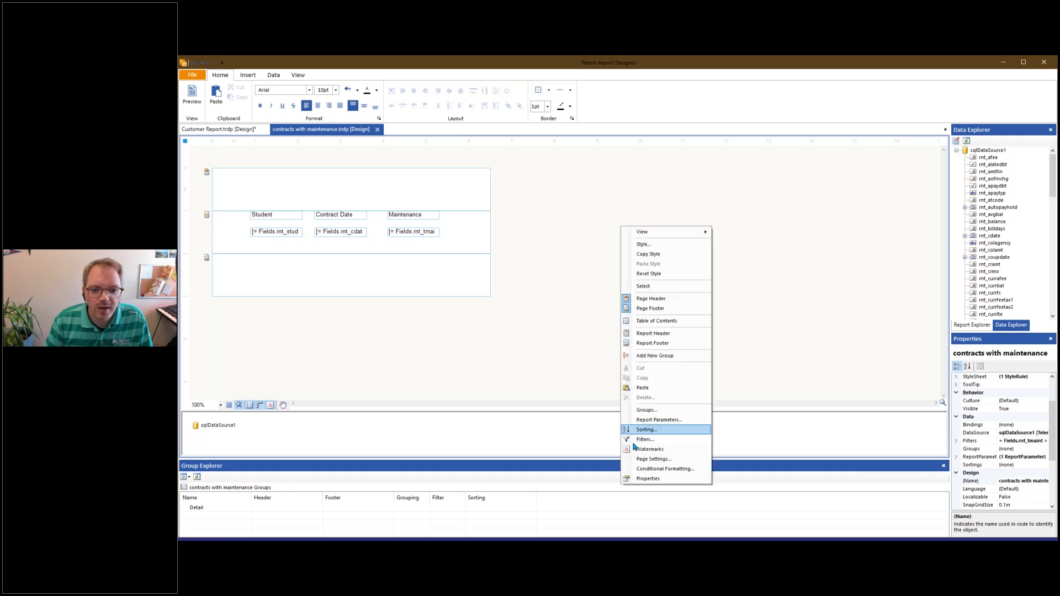
click(645, 439)
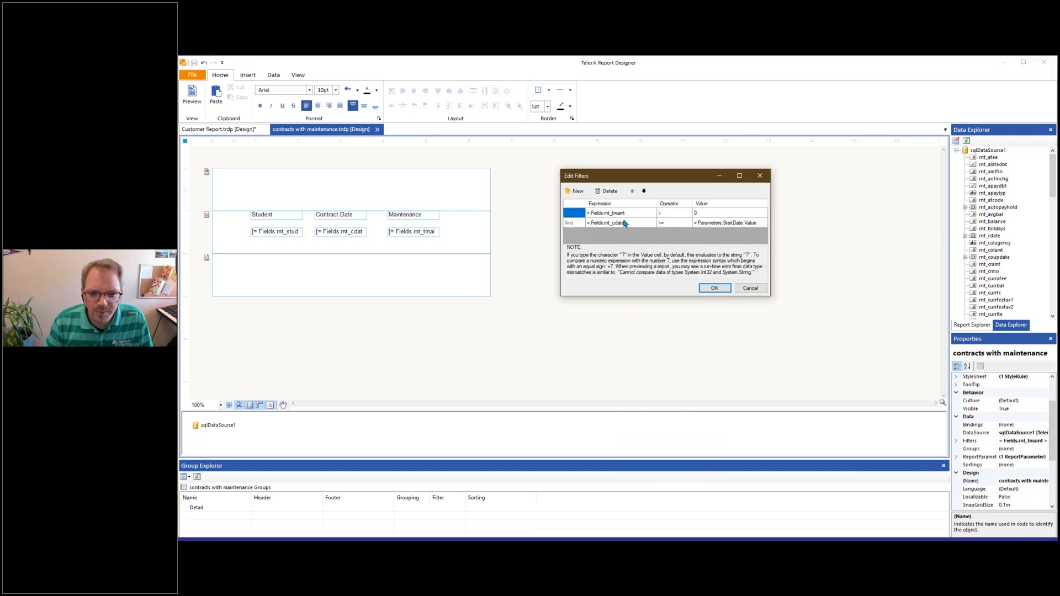
click(621, 214)
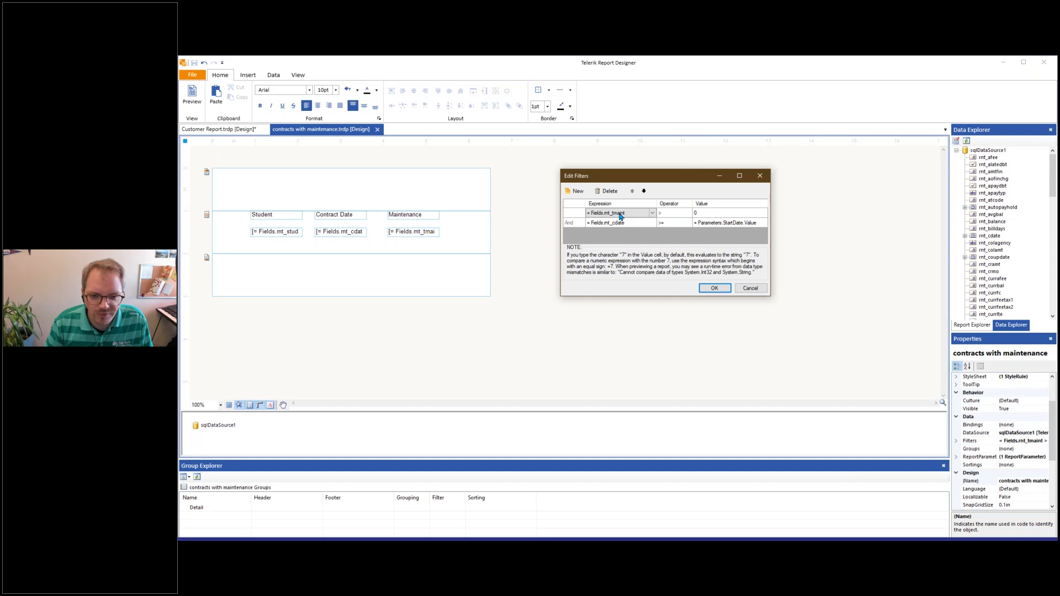
click(652, 214)
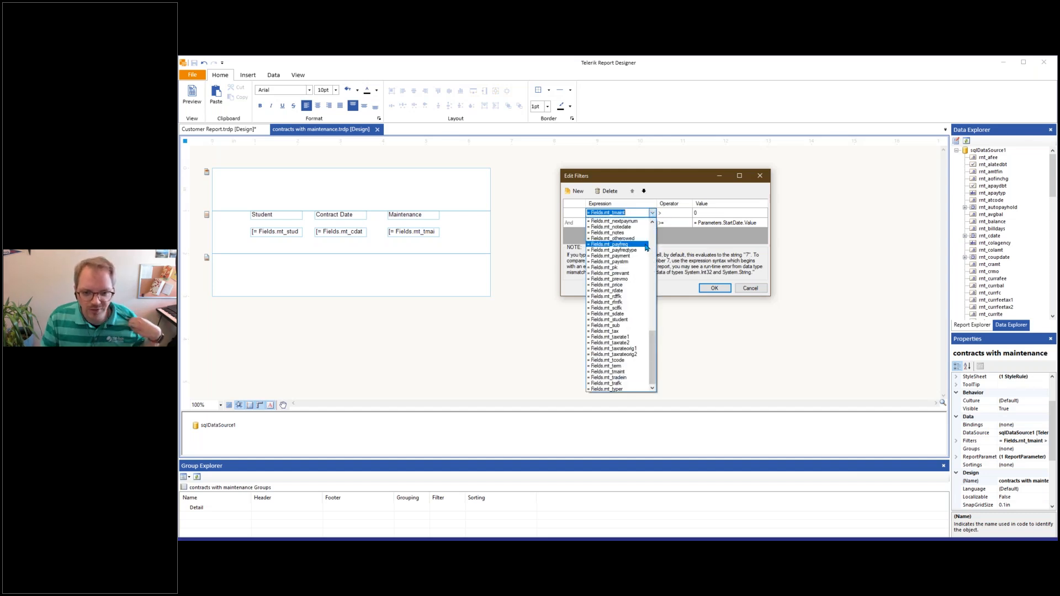
scroll(635, 310, up, 1)
scroll(634, 311, up, 4)
scroll(633, 310, up, 4)
scroll(634, 311, up, 3)
scroll(633, 311, up, 4)
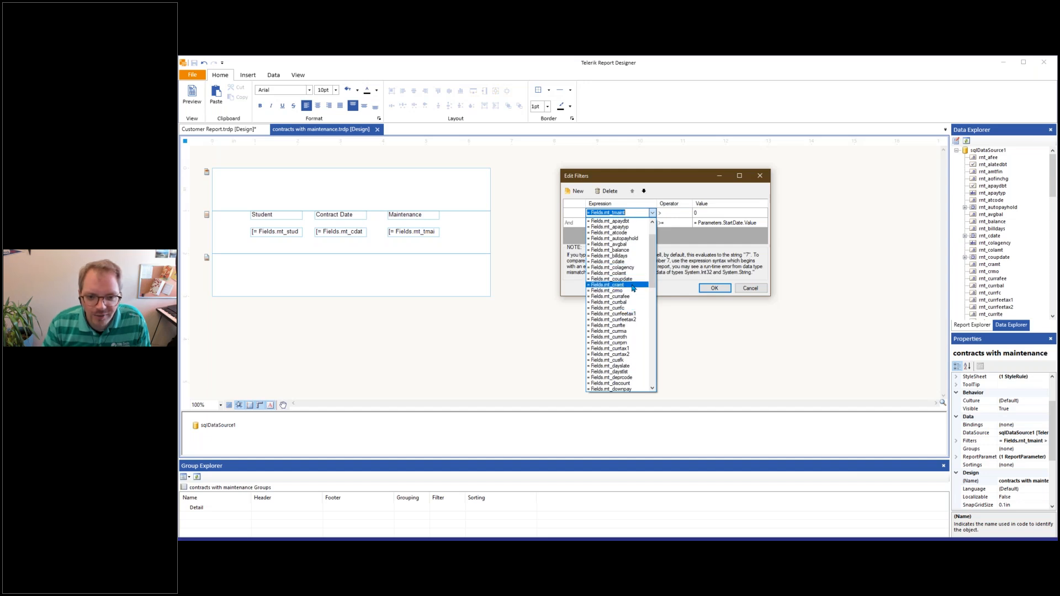
click(627, 332)
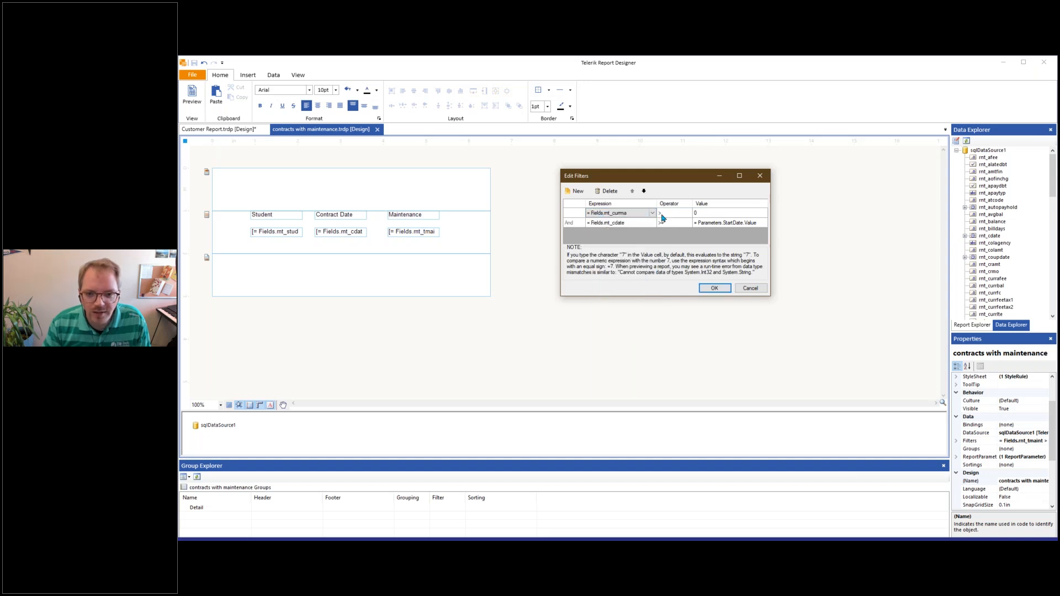
click(714, 288)
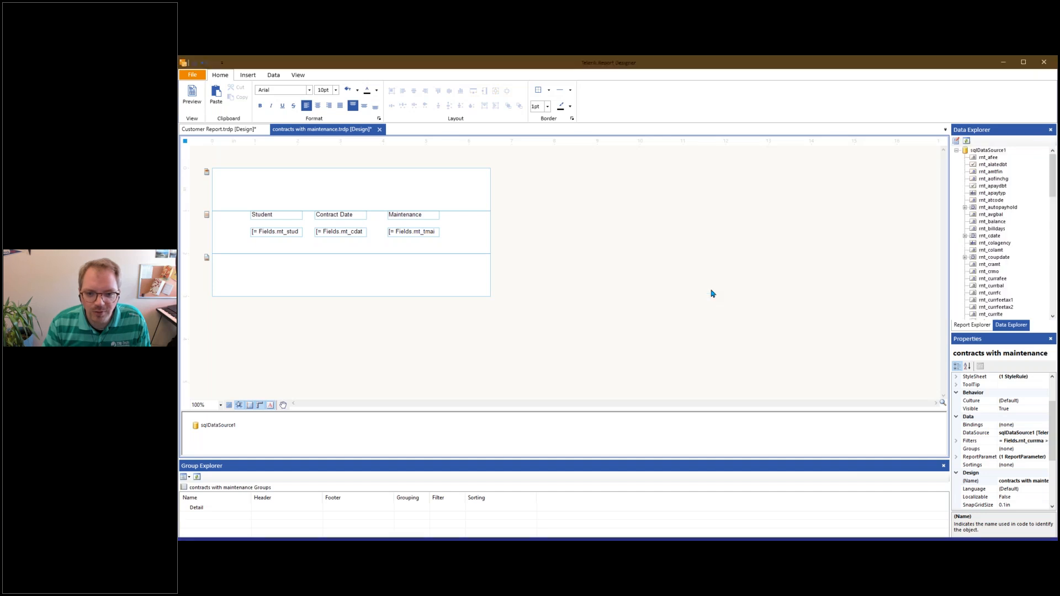
Preview the report with the changed filter using a StartDate of 7/9/2019
click(197, 97)
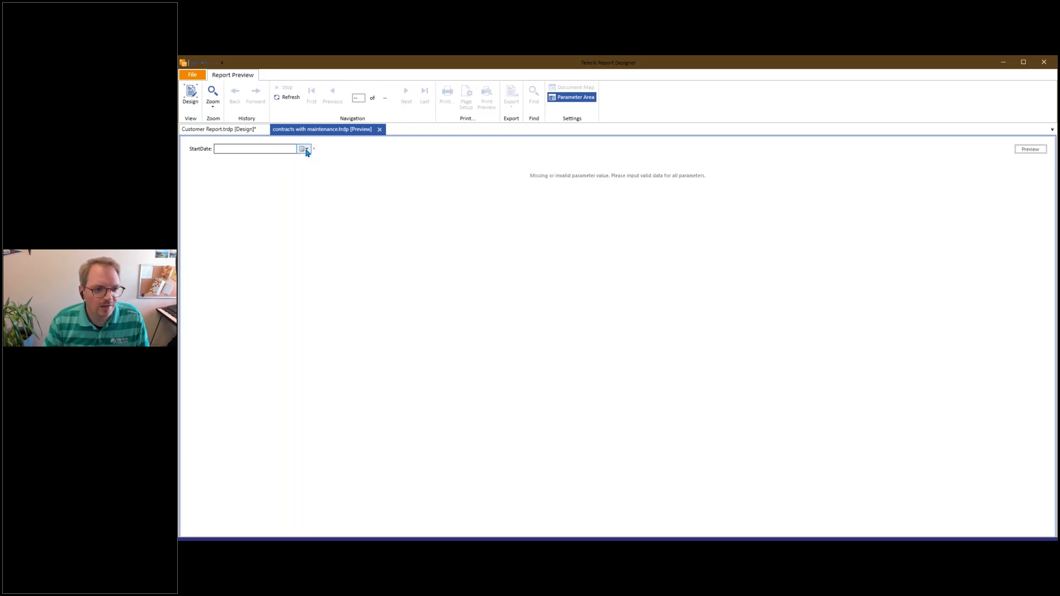
click(303, 148)
click(251, 186)
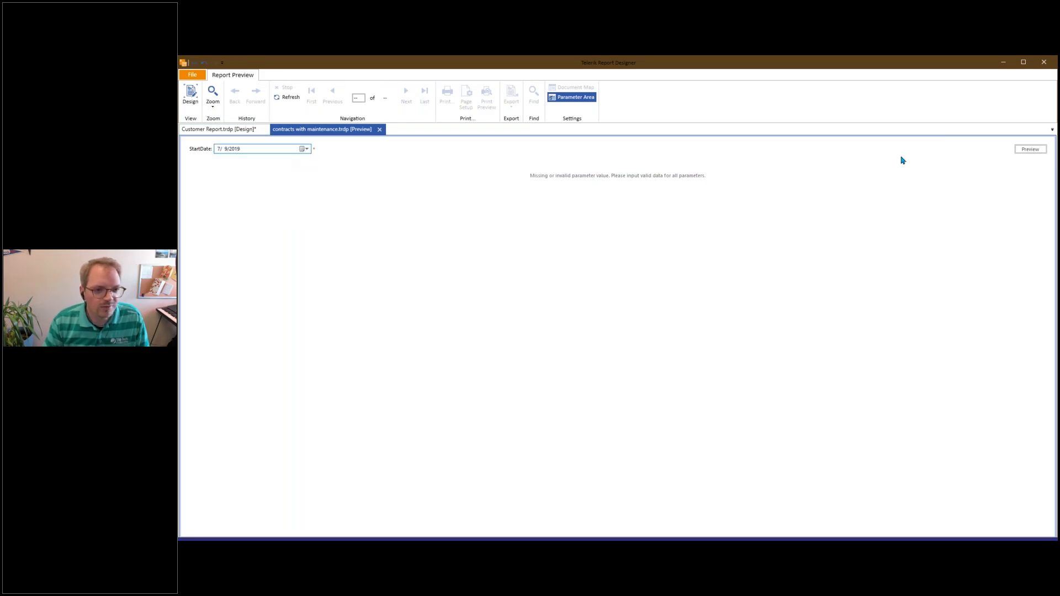
click(1023, 152)
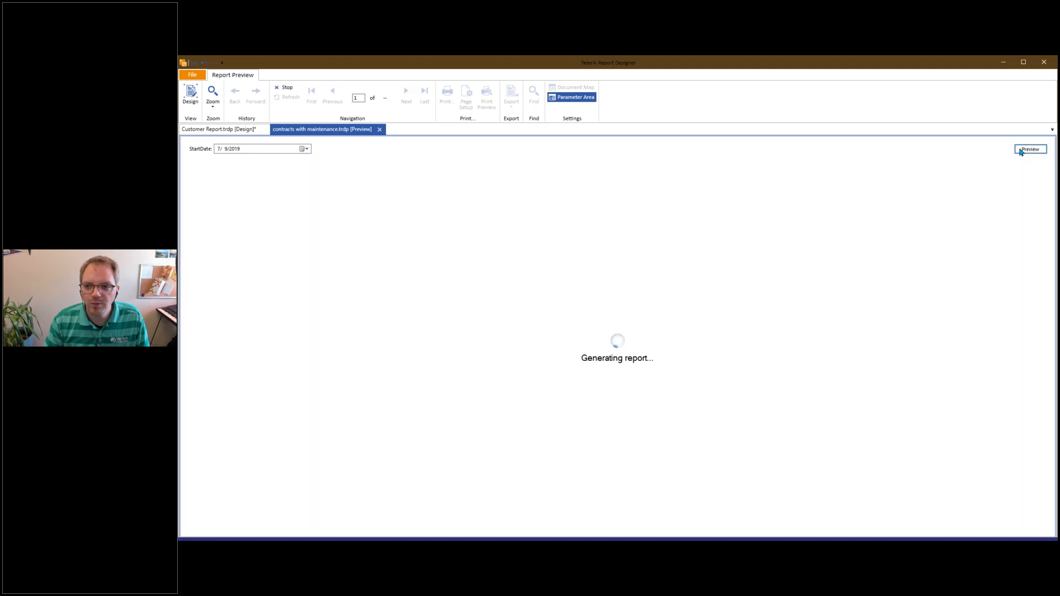
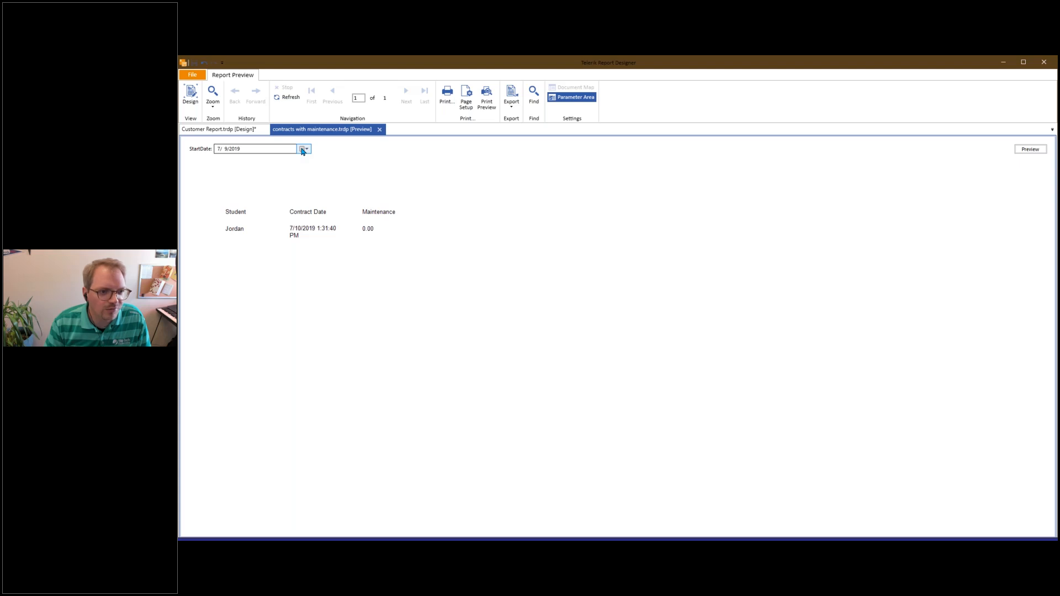
Preview the filtered report again with a StartDate of 7/10/2019 and again with 7/11/2019
click(303, 149)
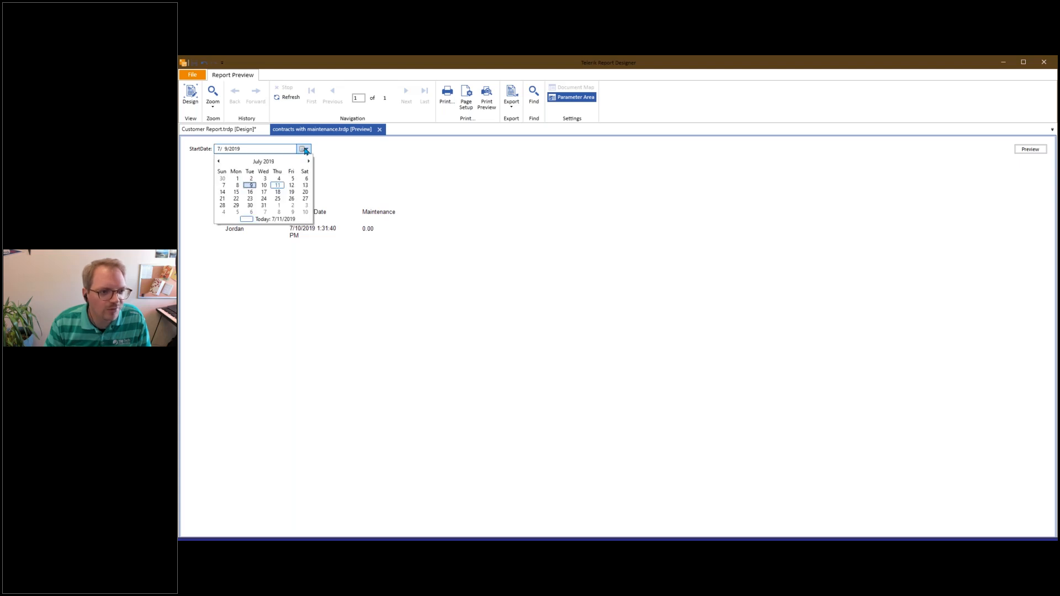
click(265, 185)
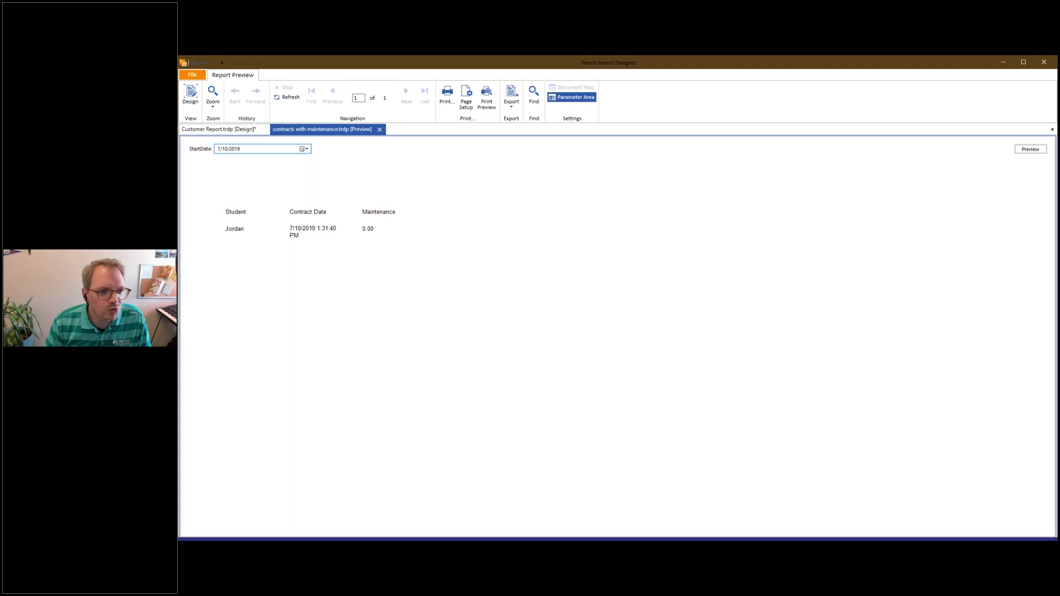
click(1030, 151)
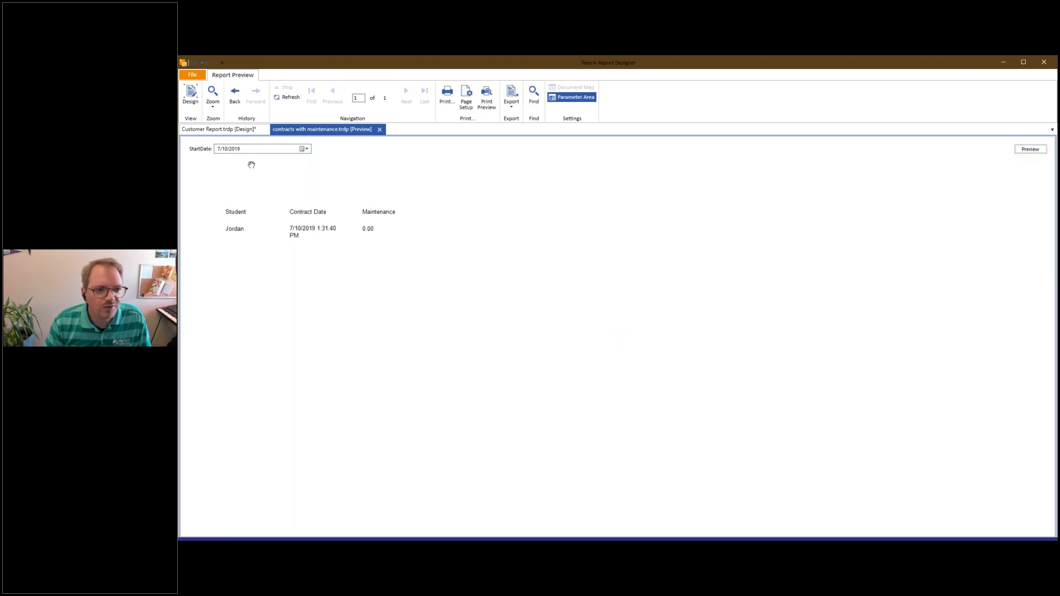
click(308, 149)
click(277, 186)
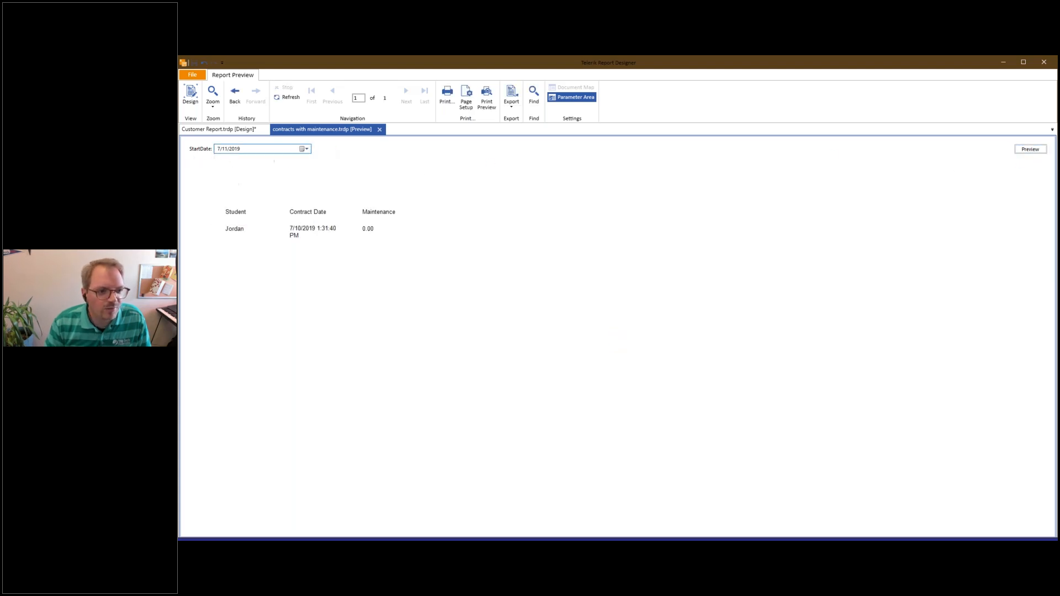
click(1030, 149)
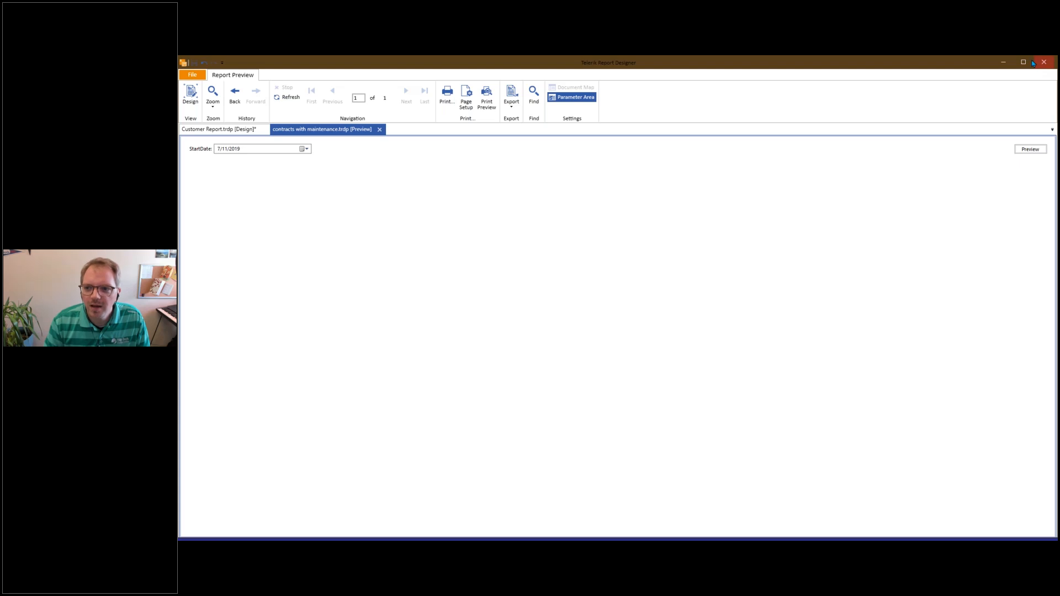
Replace the field text box under the Maintenance heading in the detail section with the rnt_currma field
click(190, 95)
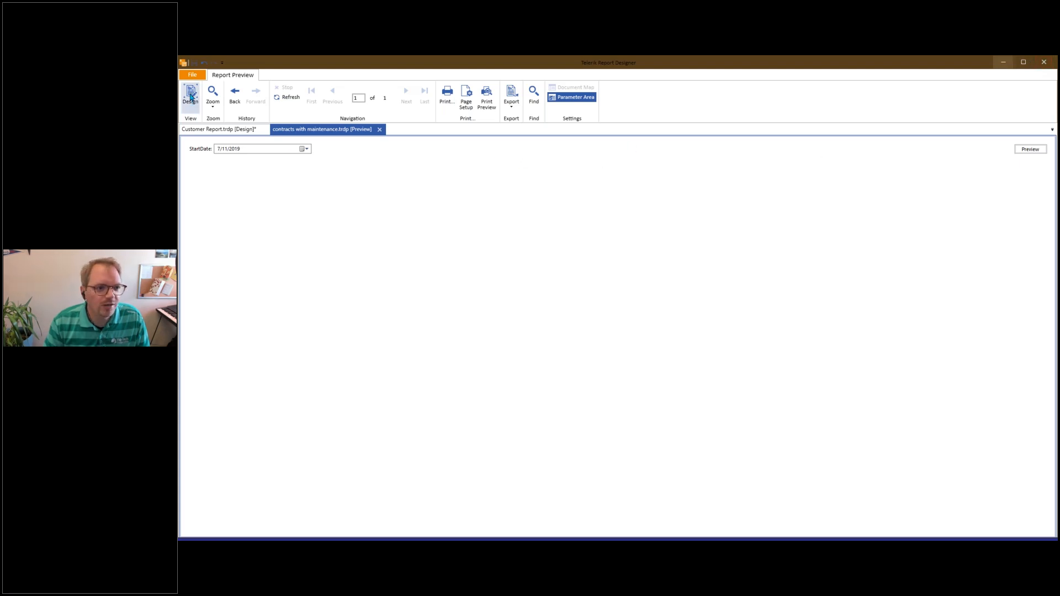
click(419, 235)
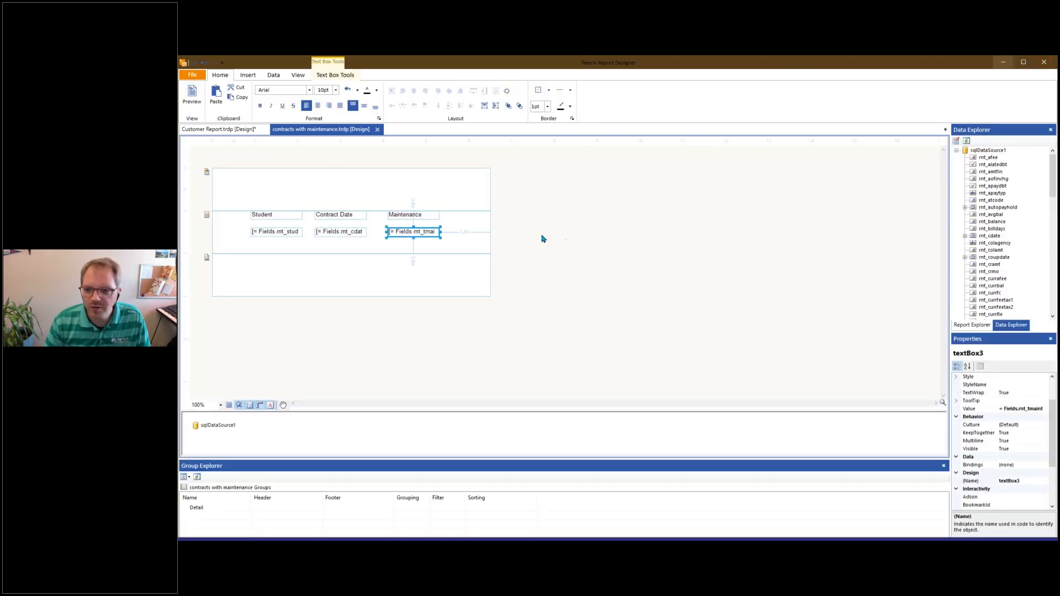
key(Delete)
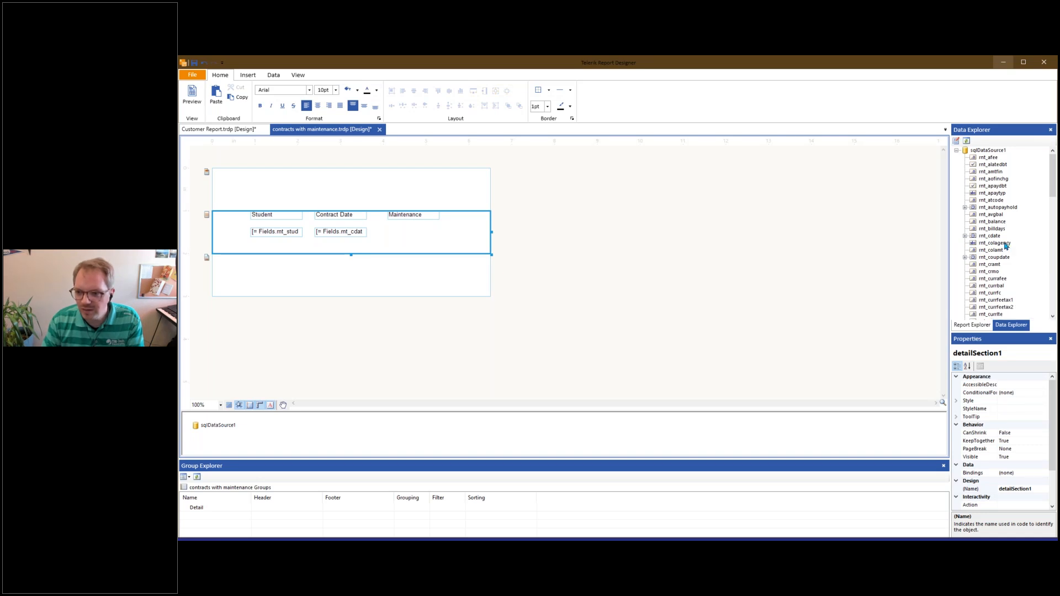
scroll(1005, 245, down, 3)
drag(992, 256, 397, 234)
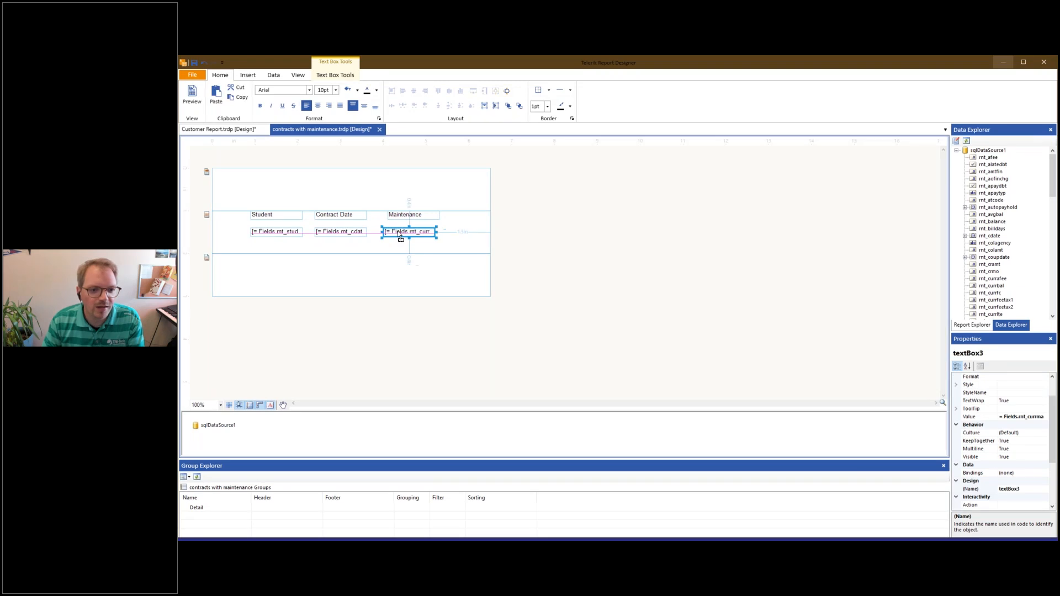
Preview the report with the replaced Maintenance field for a StartDate of 7/10/2019, and return to design view
click(196, 95)
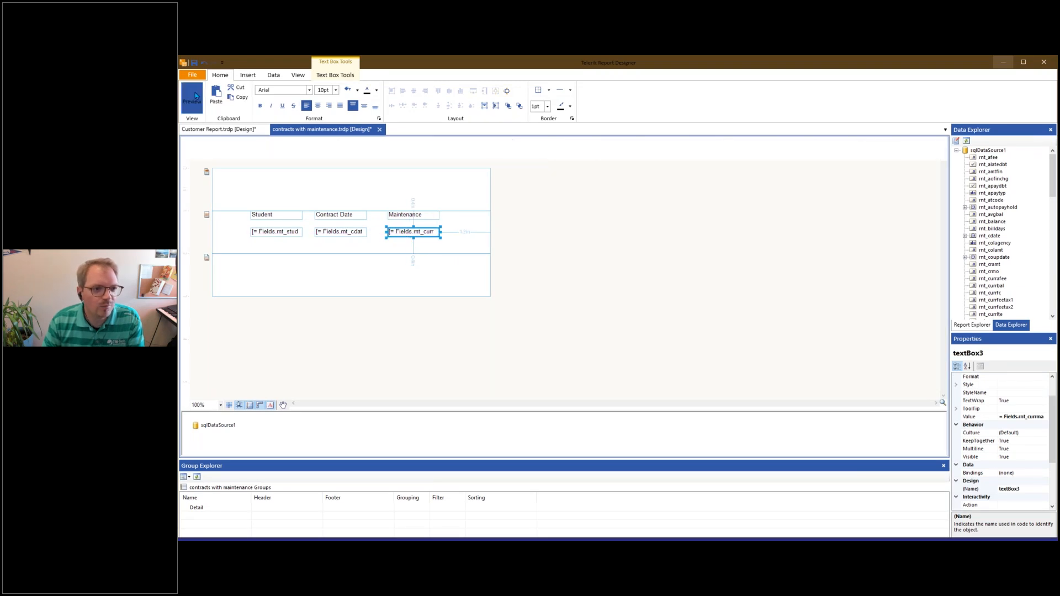
click(304, 149)
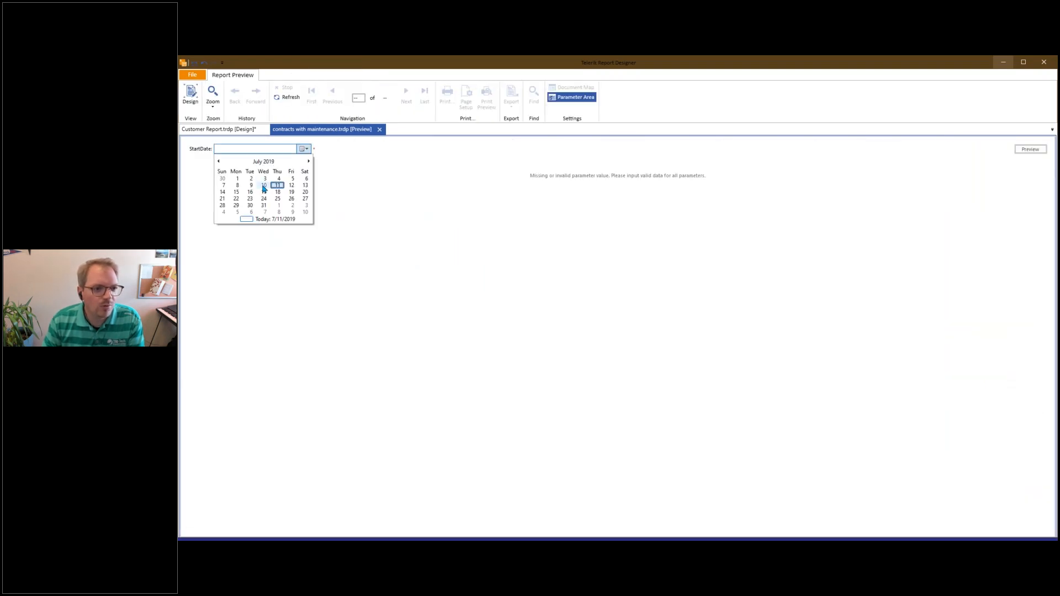
click(264, 186)
click(1030, 149)
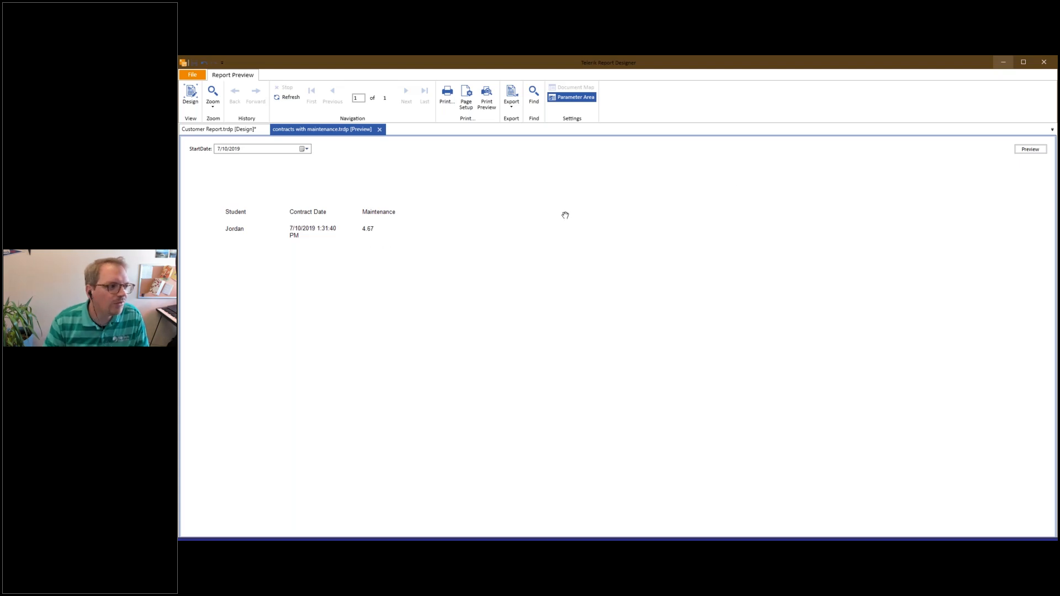
click(199, 94)
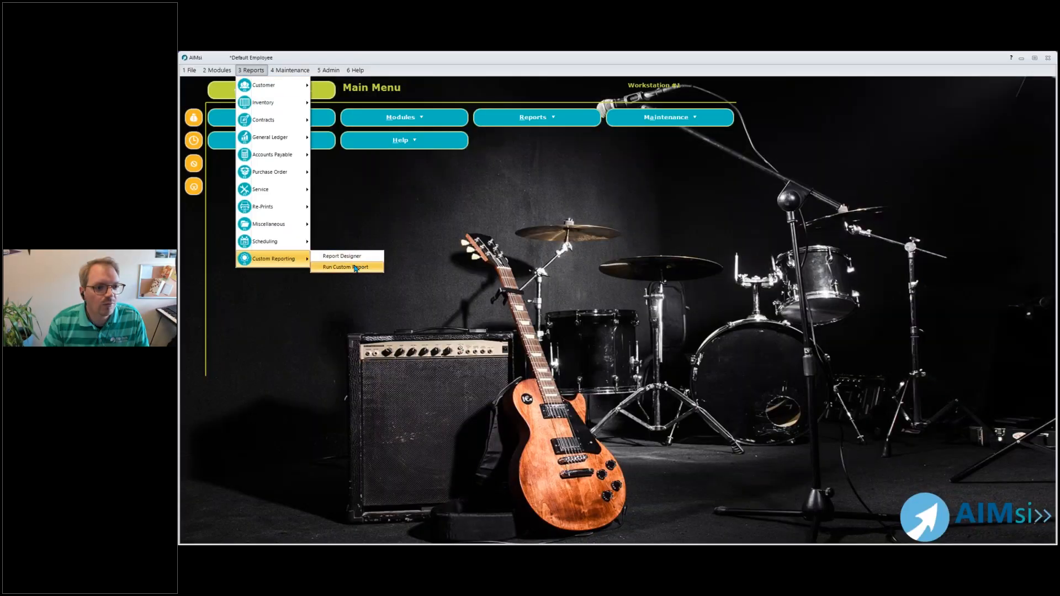
In AIMsi, run the custom report "contracts with maintenance.trdp" and preview it with a StartDate of 7/10/2019
click(356, 265)
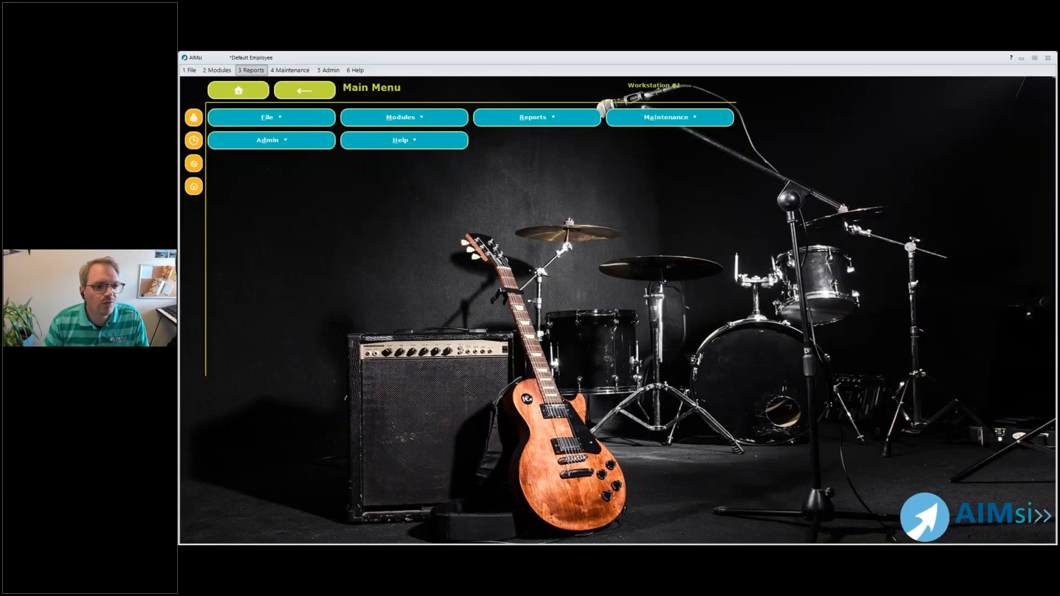
double_click(286, 130)
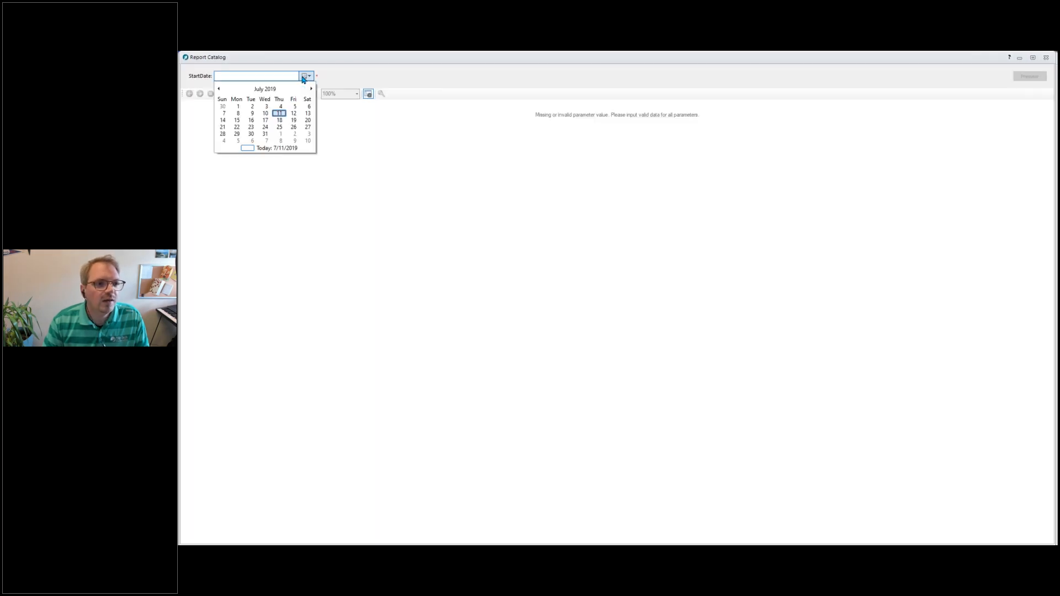
click(270, 112)
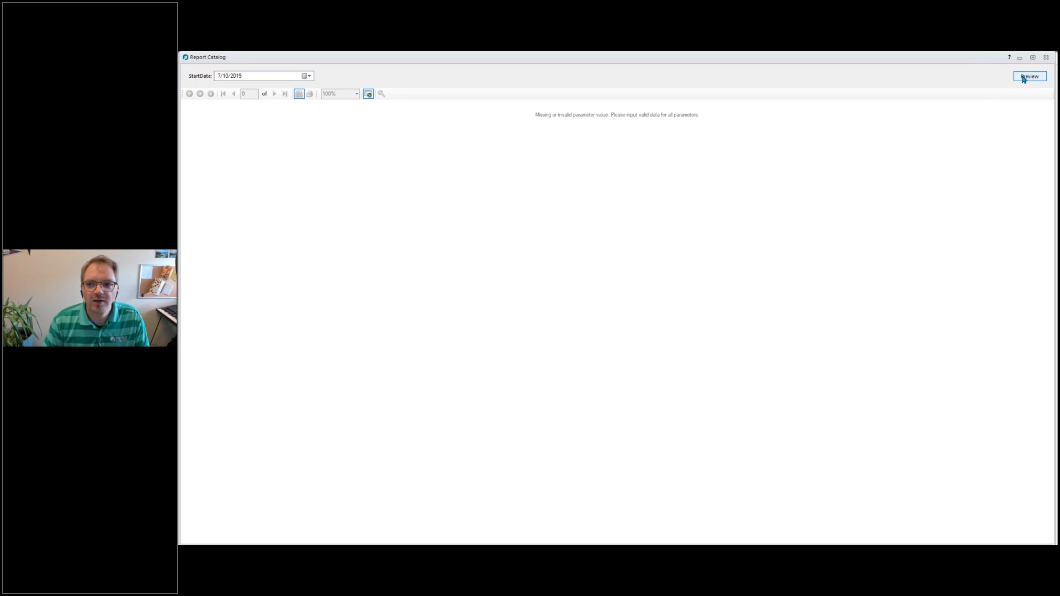
click(1029, 76)
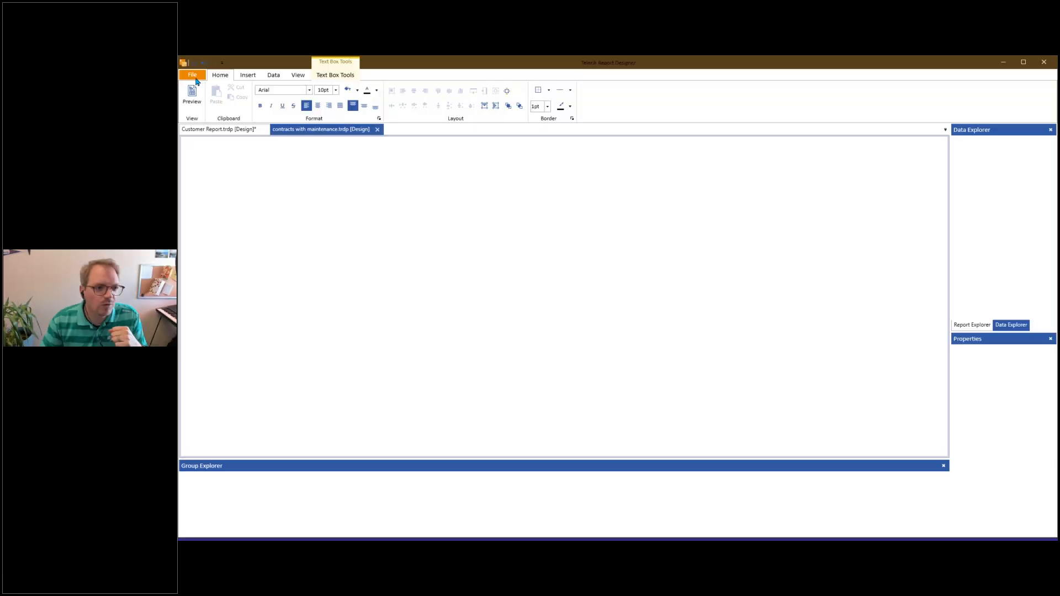
In Telerik Report Designer, create a blank report named "New Skus Added" in the Examples folder
click(194, 74)
click(194, 106)
click(294, 156)
click(456, 175)
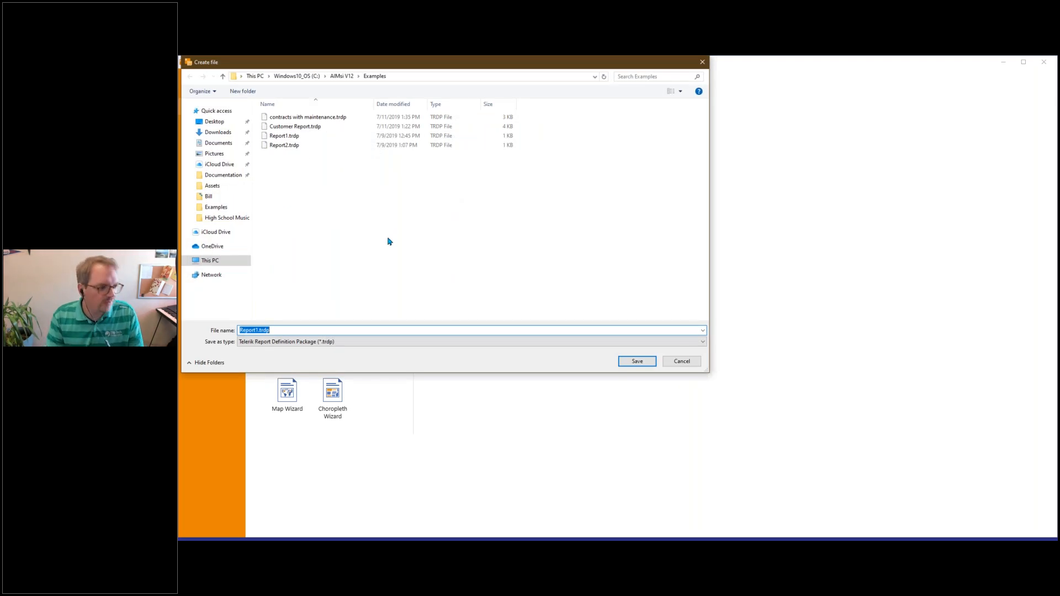
text(New Skus Added)
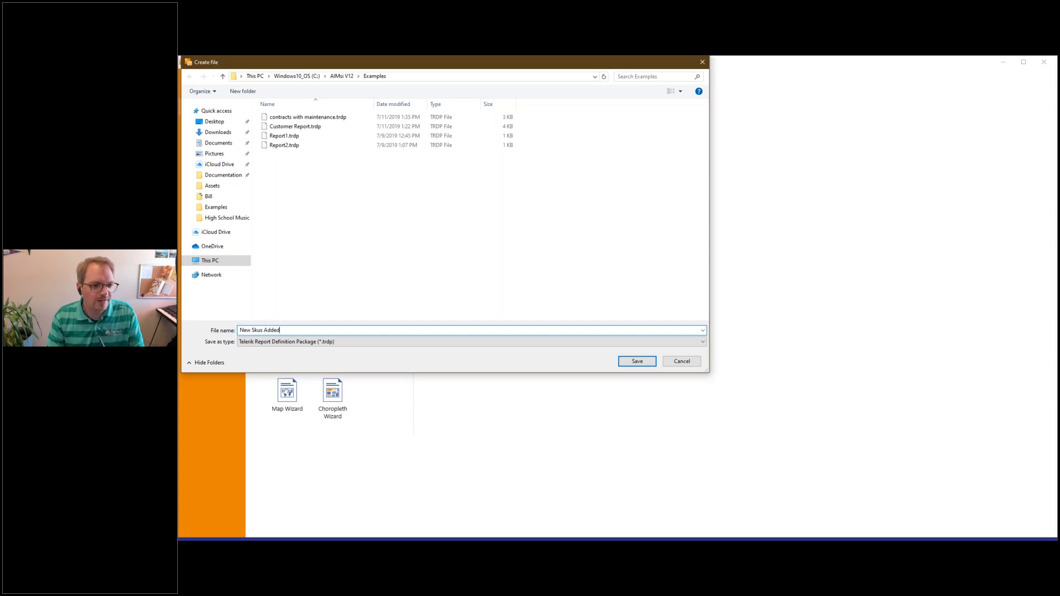
click(647, 359)
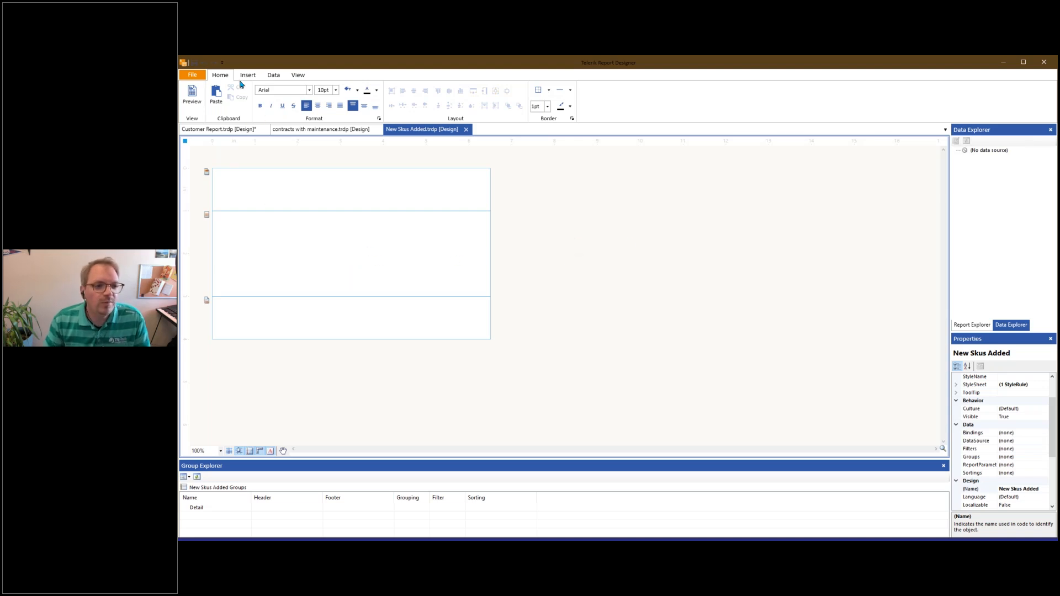
Add a SQL data source on the existing AIMsi shared connection and open the query builder for its select statement
click(273, 75)
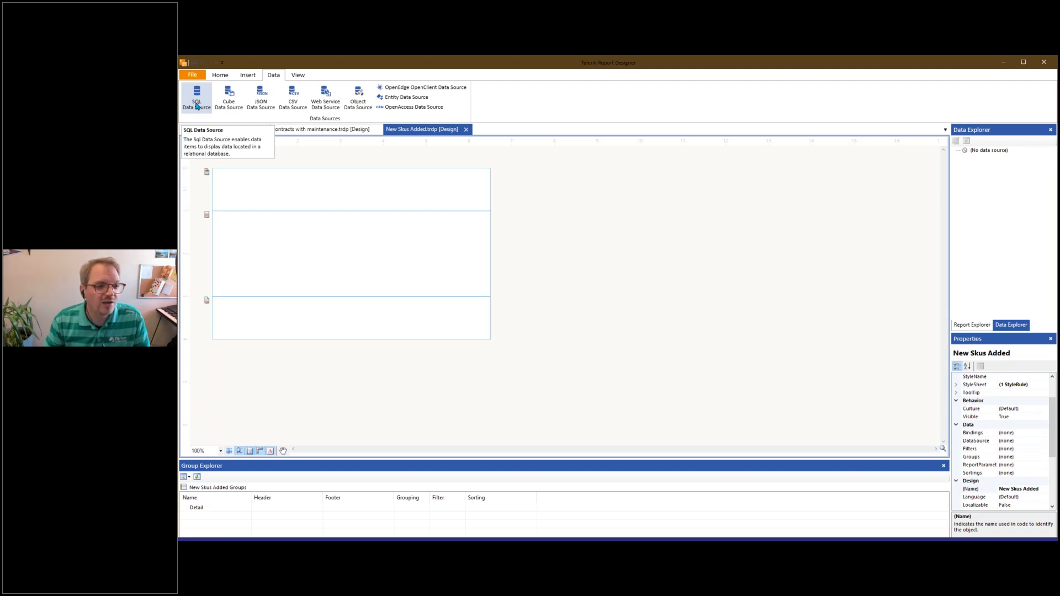
click(197, 105)
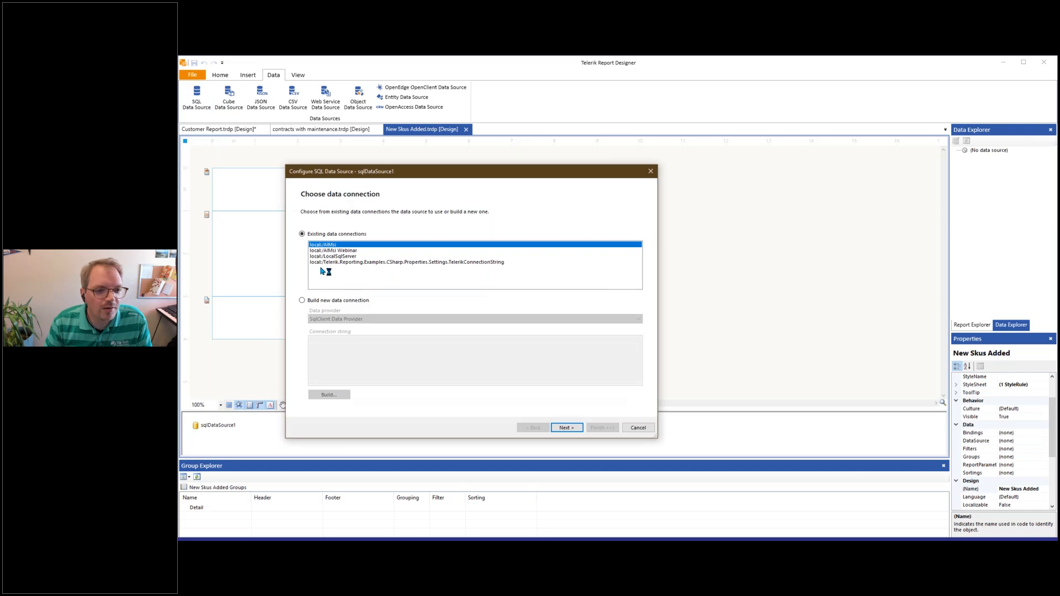
click(567, 428)
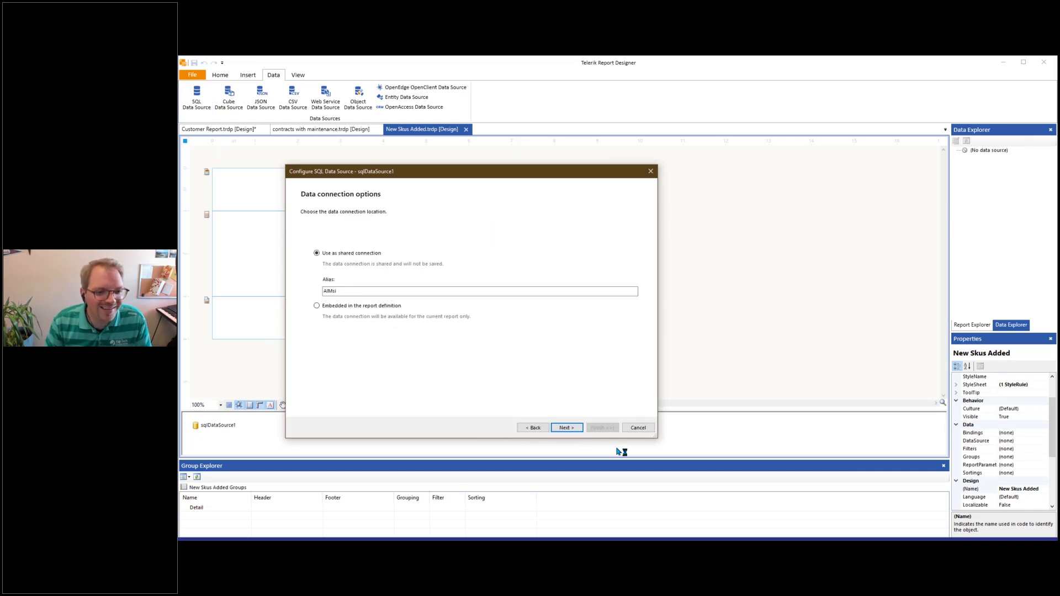
click(577, 428)
click(599, 380)
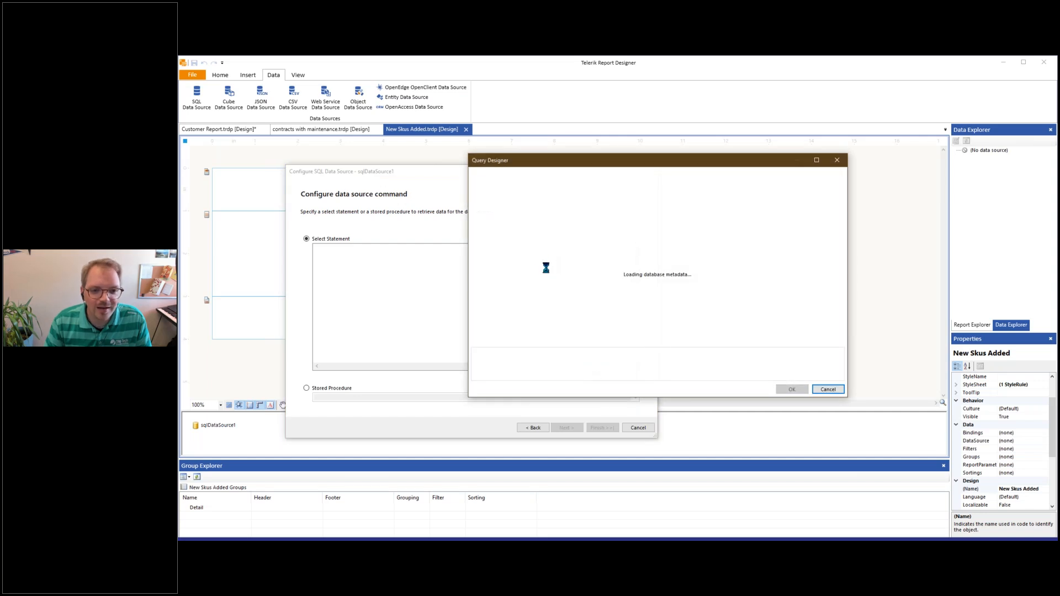
click(479, 182)
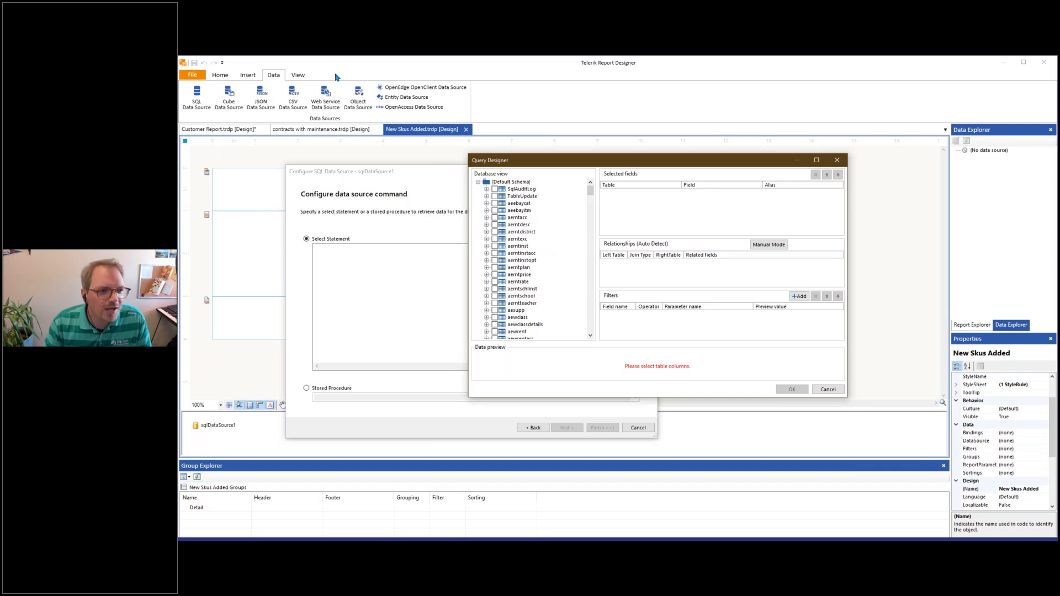
In the browser's AIMsi Online Help, find the "Design a custom report" topic under Miscellany and open its linked Data Dictionary
key(alt+Tab)
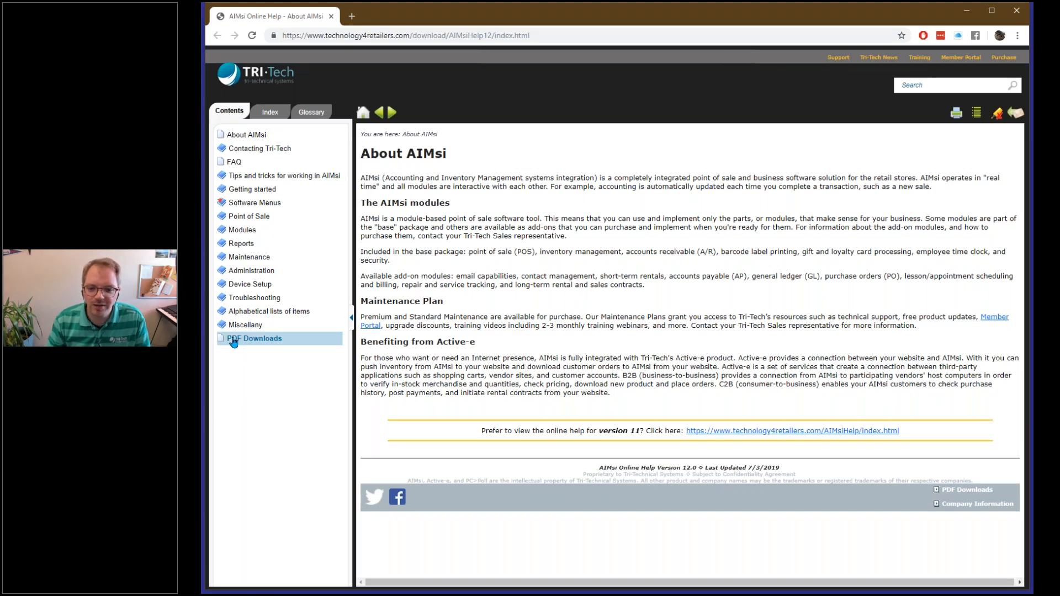
click(245, 324)
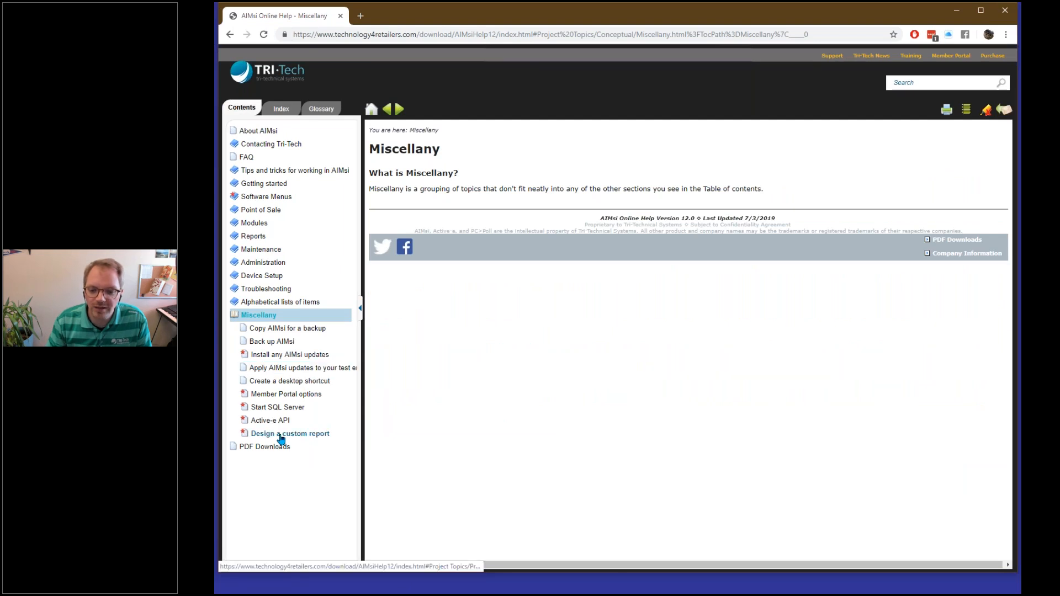
click(282, 435)
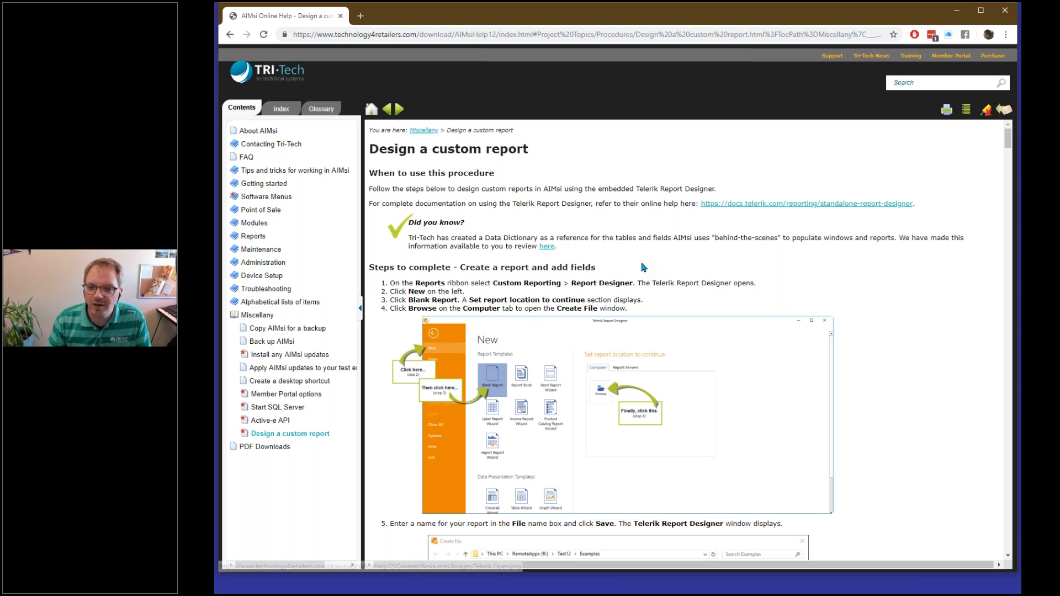
click(546, 247)
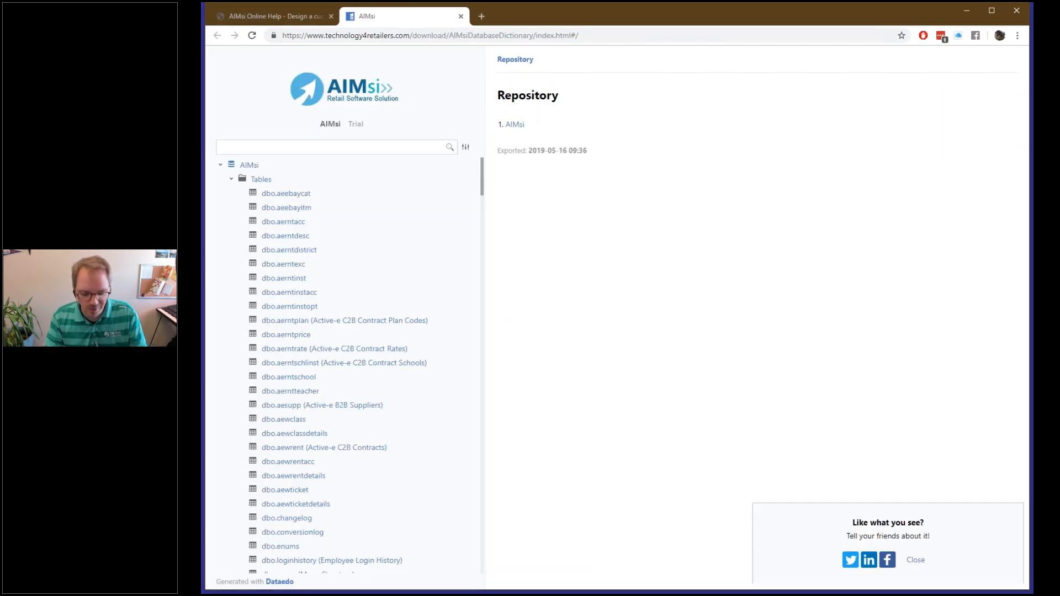
Search the Data Dictionary for "inventory" and open the dbo.scsasku (Inventory Sku) table
text(inventor)
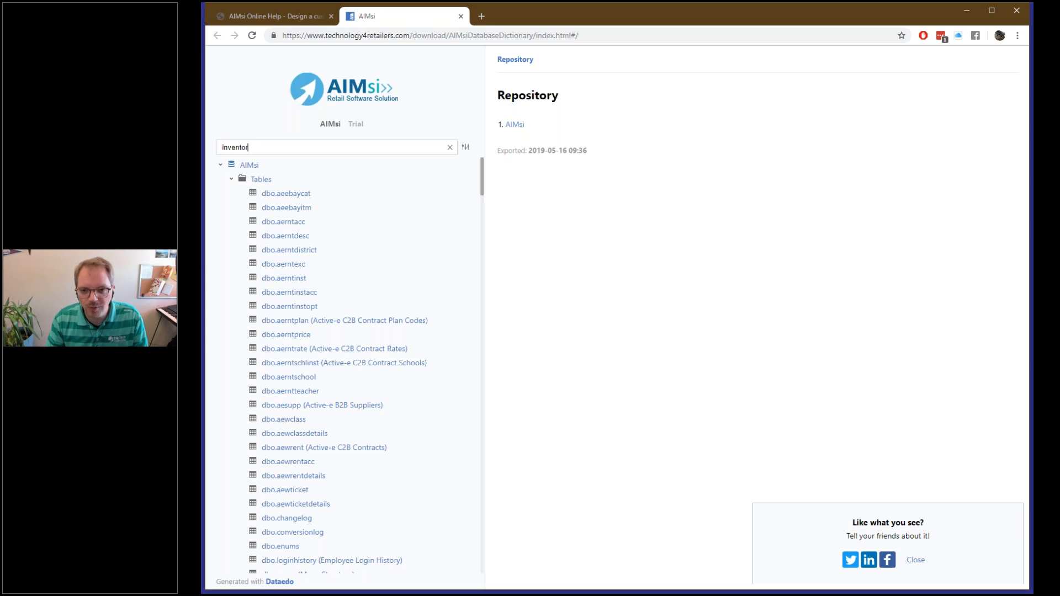
text(y)
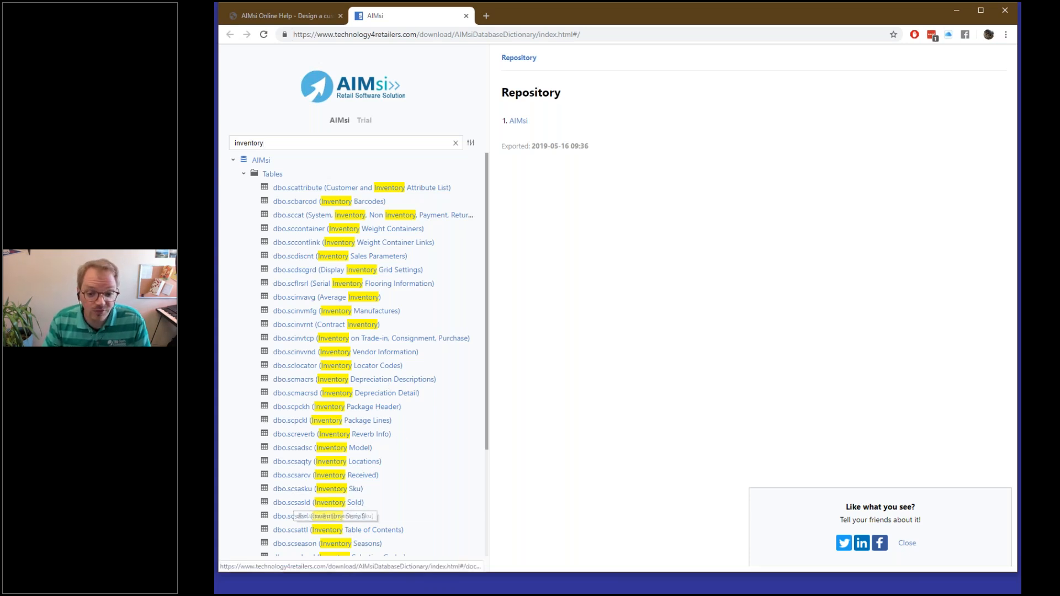
click(339, 499)
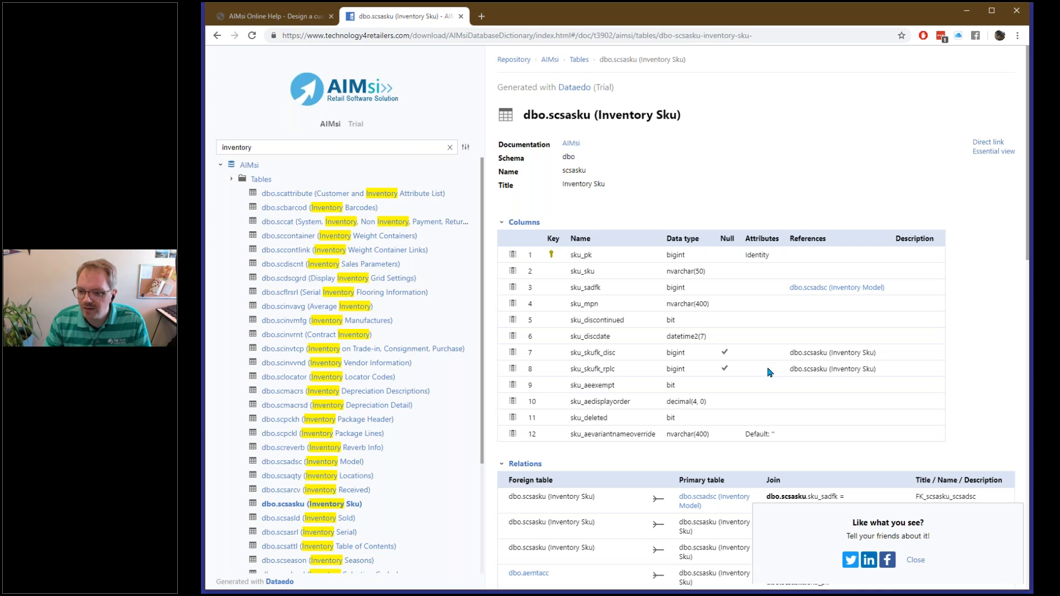
Examine the columns and relations of the Inventory Sku table and the list of other inventory tables and views
scroll(770, 372, down, 2)
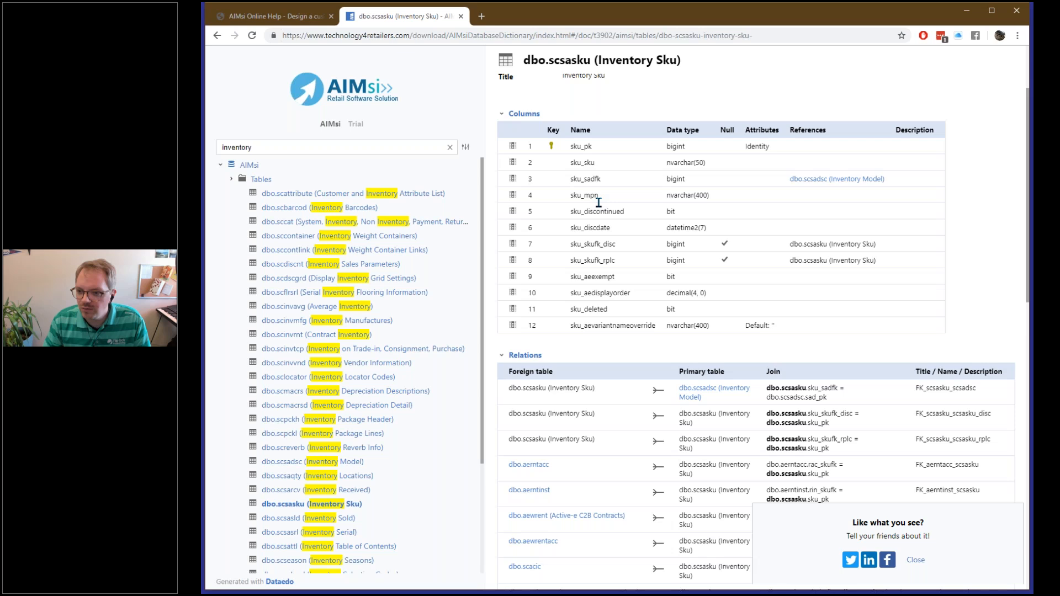
scroll(633, 261, down, 1)
scroll(632, 261, down, 1)
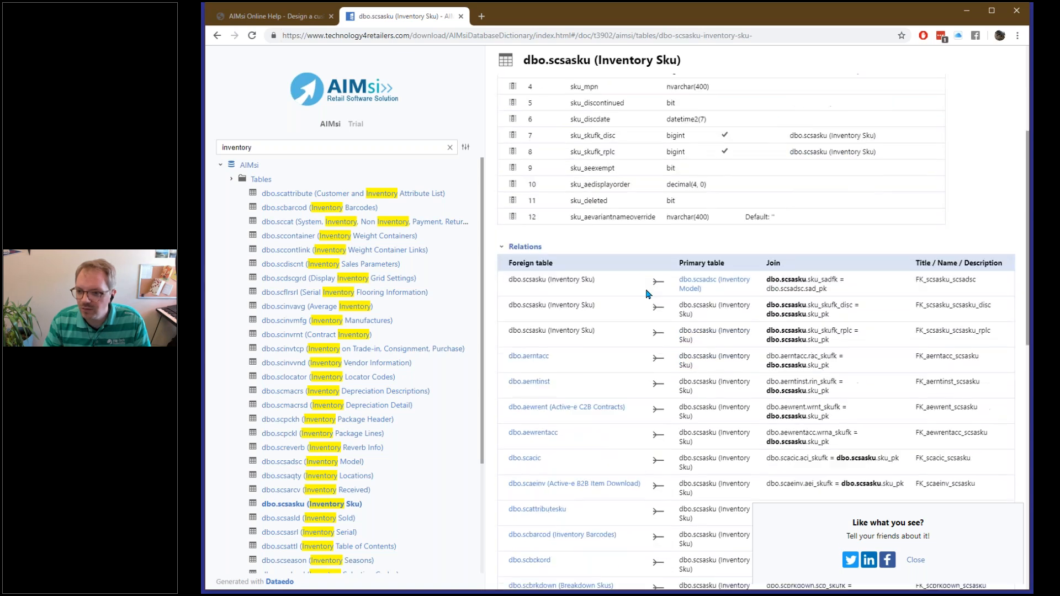
scroll(652, 302, up, 1)
scroll(652, 301, up, 1)
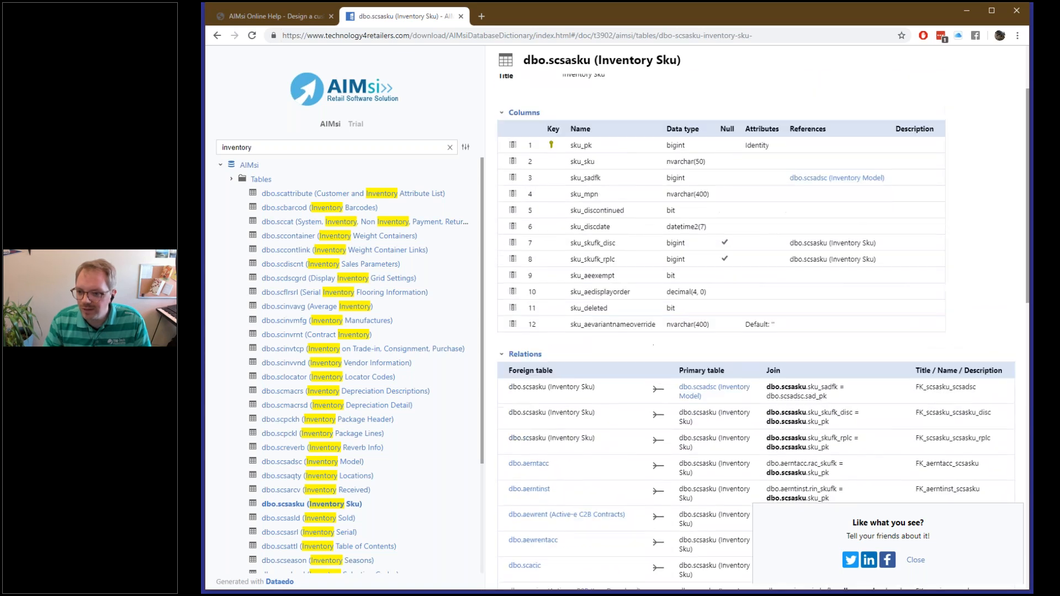
scroll(588, 331, down, 1)
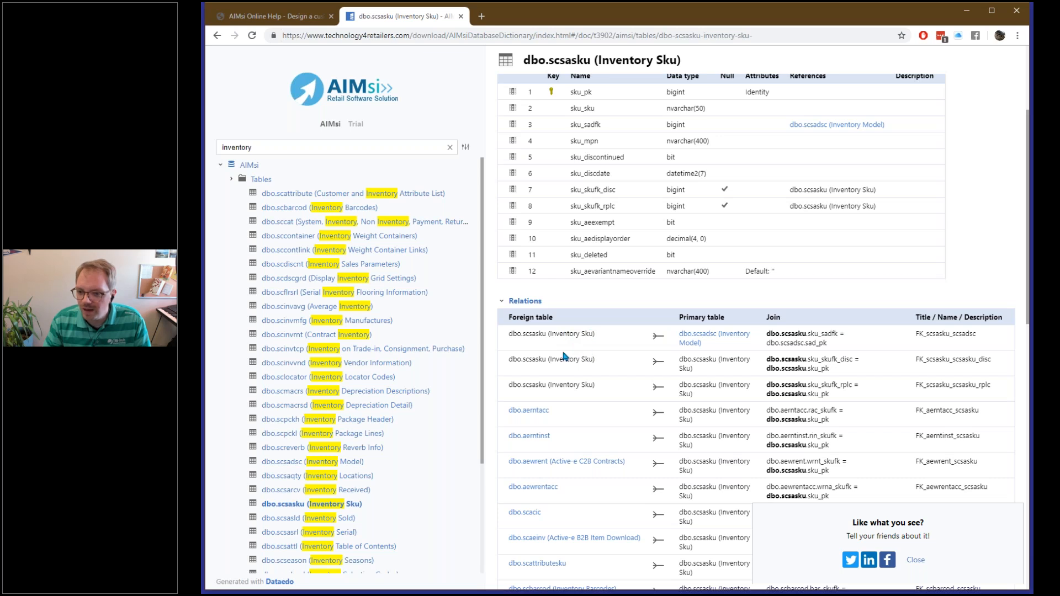
scroll(607, 369, down, 1)
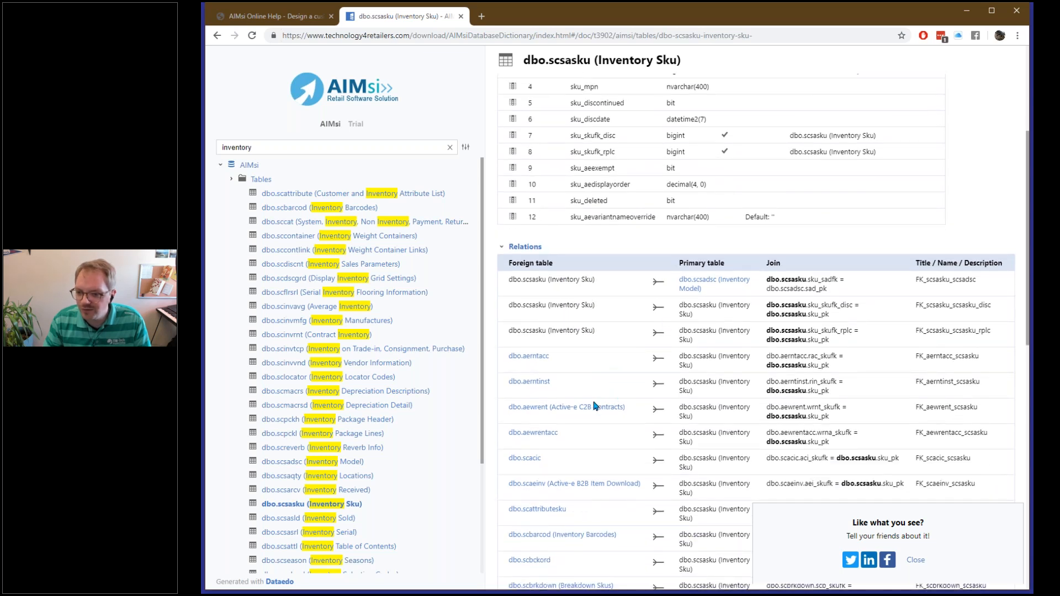
scroll(604, 358, up, 2)
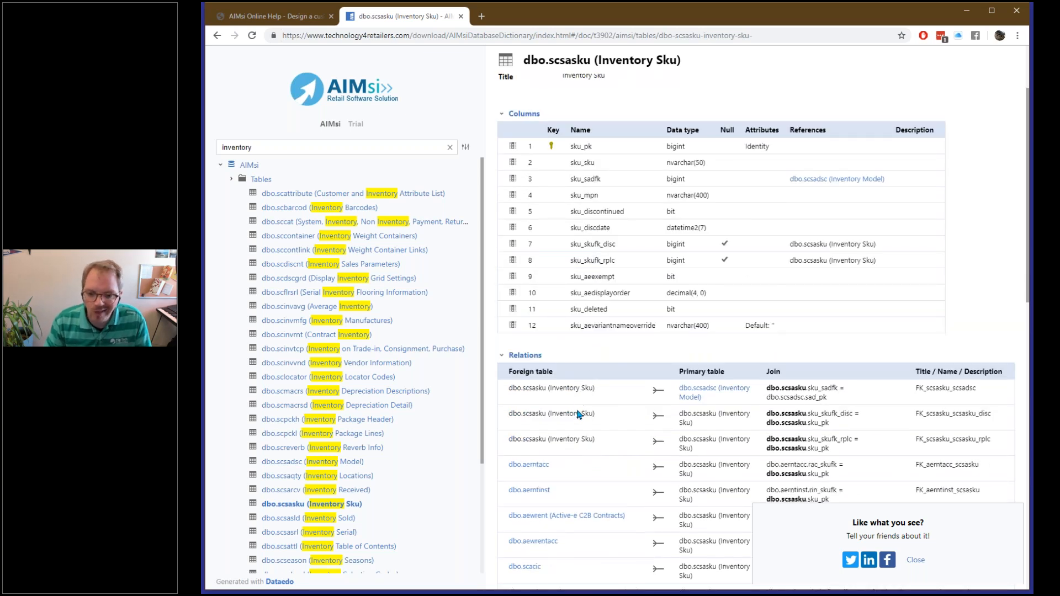
scroll(400, 501, down, 1)
scroll(400, 500, down, 2)
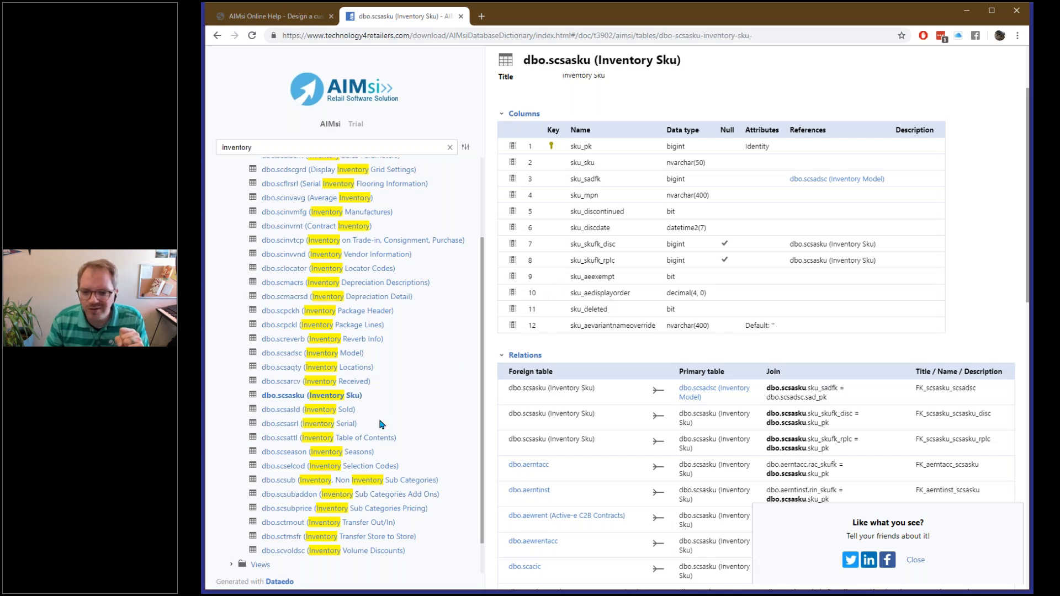
scroll(381, 424, down, 1)
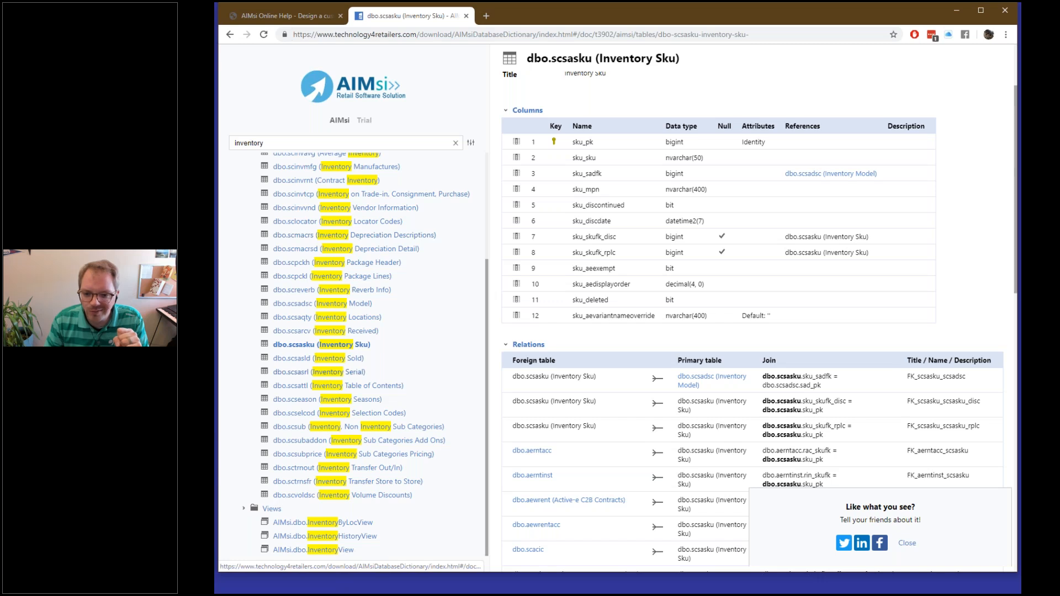
scroll(339, 466, up, 1)
scroll(330, 340, up, 2)
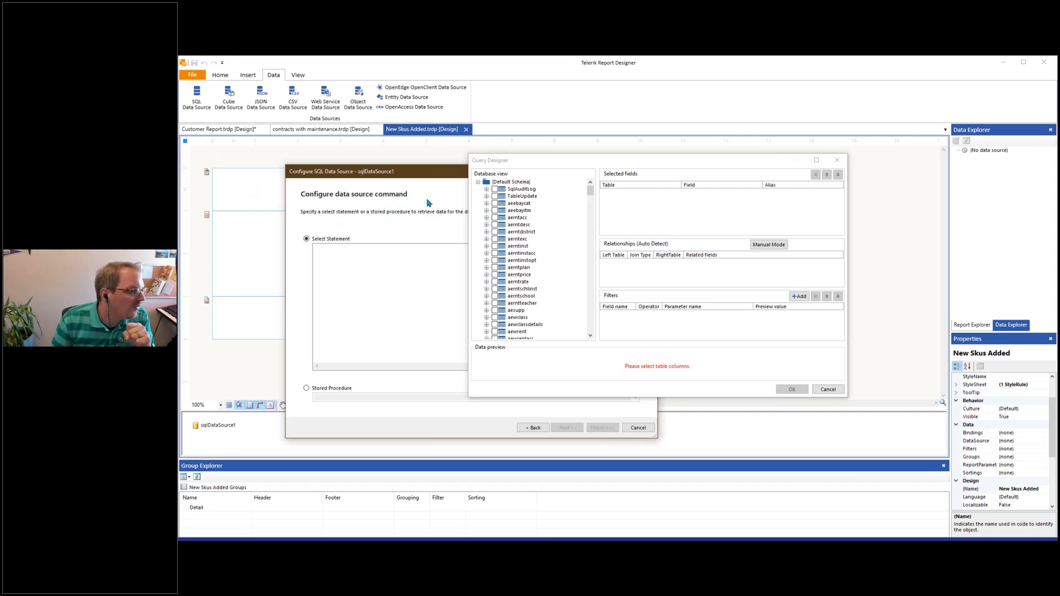
In Telerik Report Designer, add all fields of the scsasku table to the query and review the selected fields
click(474, 176)
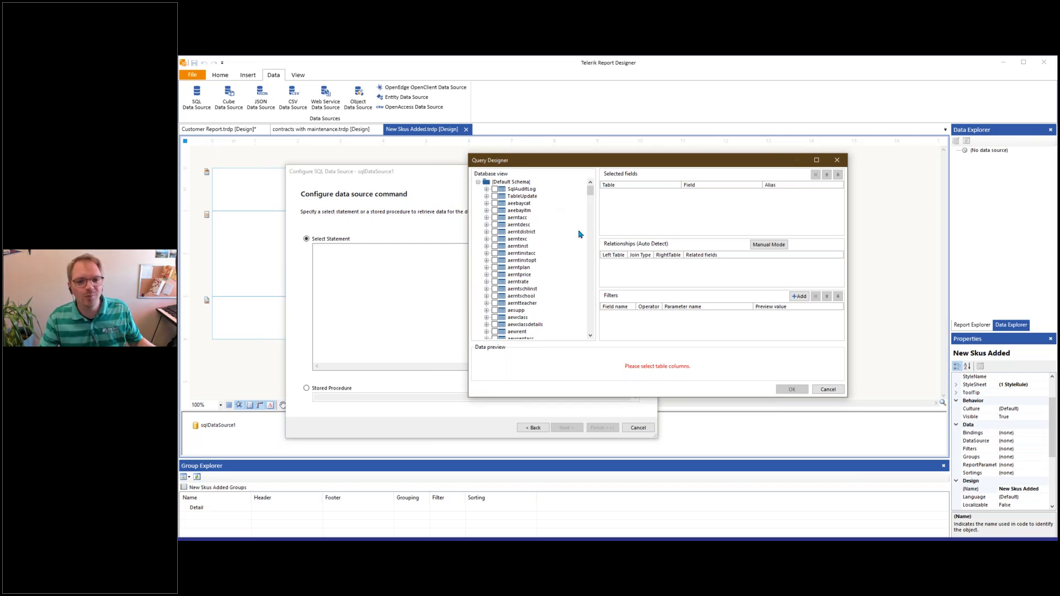
drag(589, 191, 588, 280)
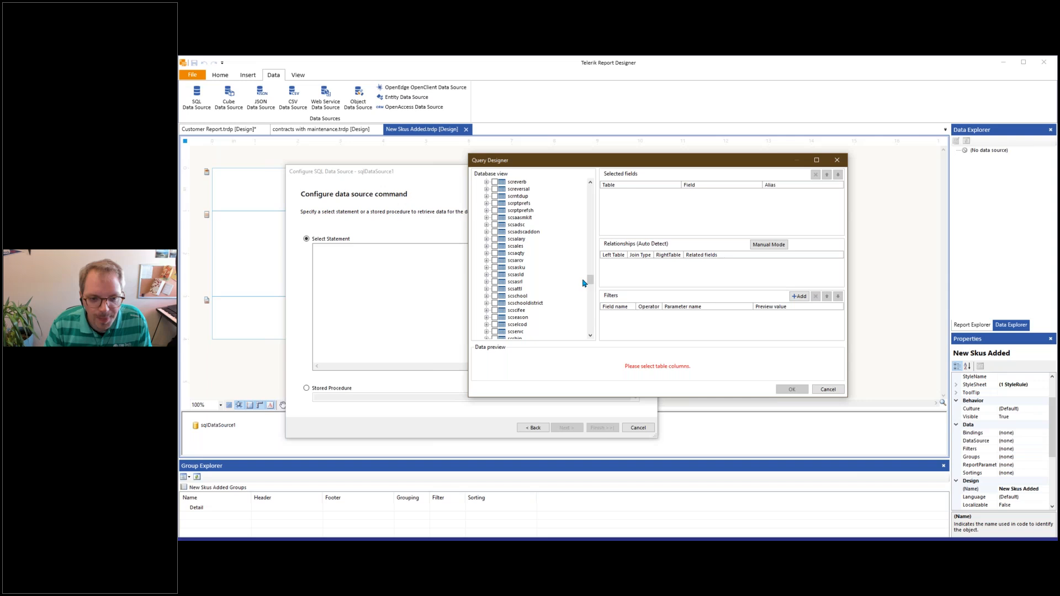
click(494, 268)
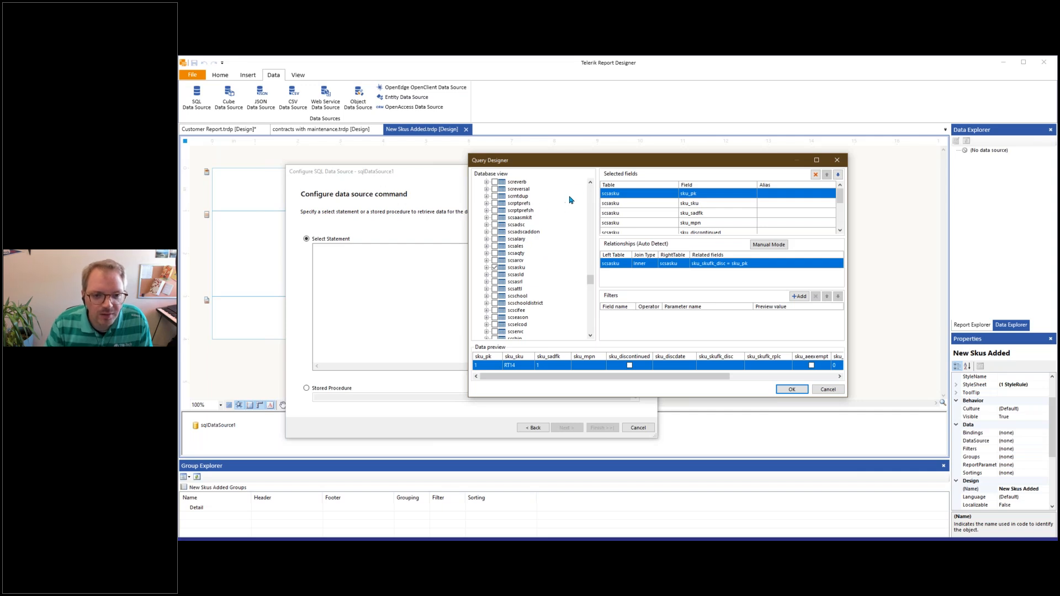
click(591, 182)
click(591, 183)
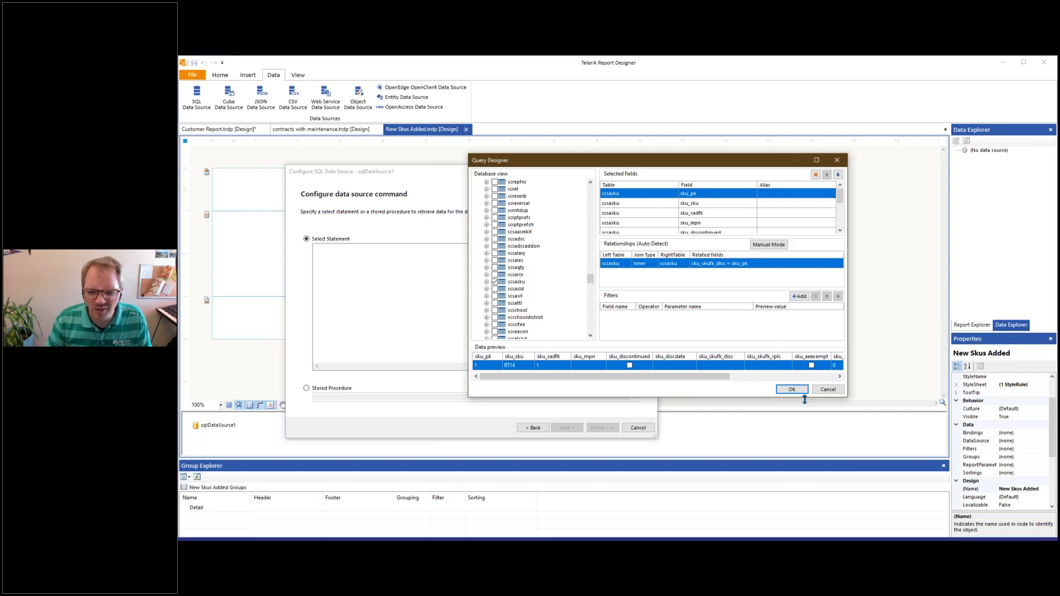
click(840, 231)
click(840, 230)
click(839, 230)
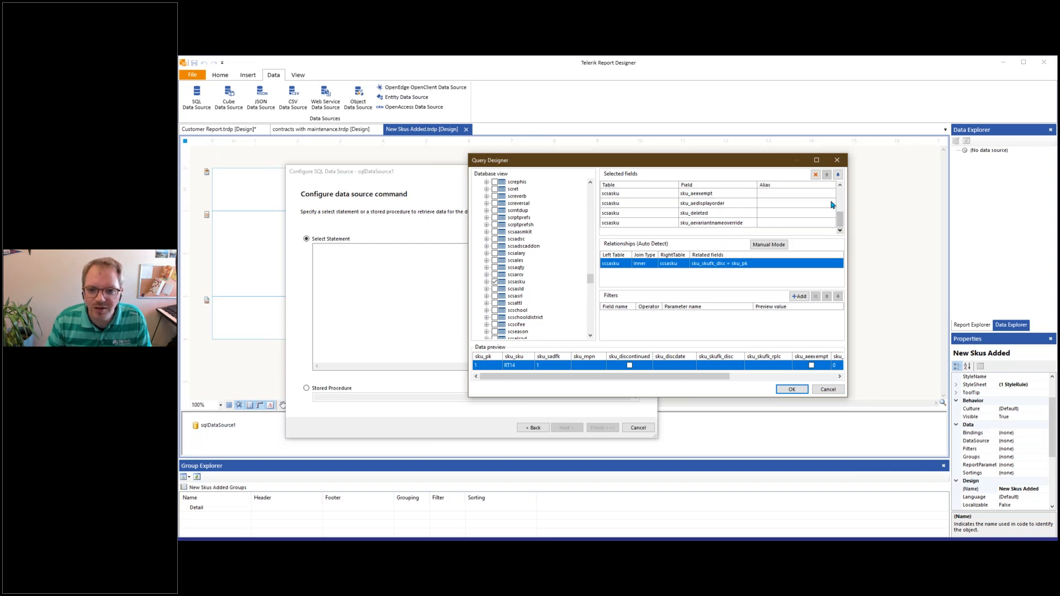
Try adding the scsaqty table to the query to check its fields and relationship, and remove it again
click(495, 268)
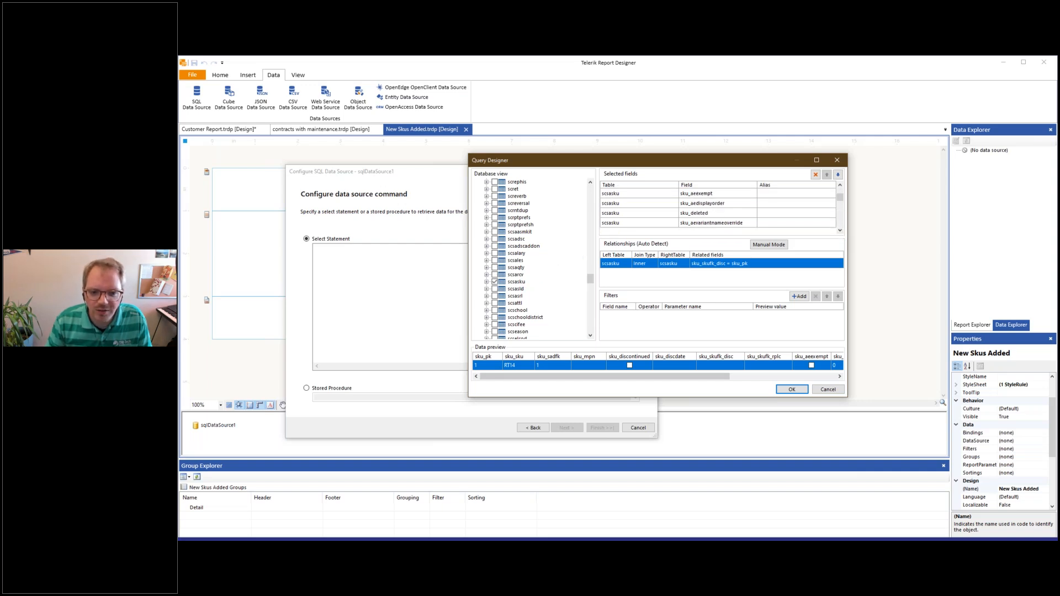
click(840, 231)
click(840, 231)
click(840, 231)
click(839, 231)
click(840, 231)
click(840, 231)
click(840, 231)
click(494, 268)
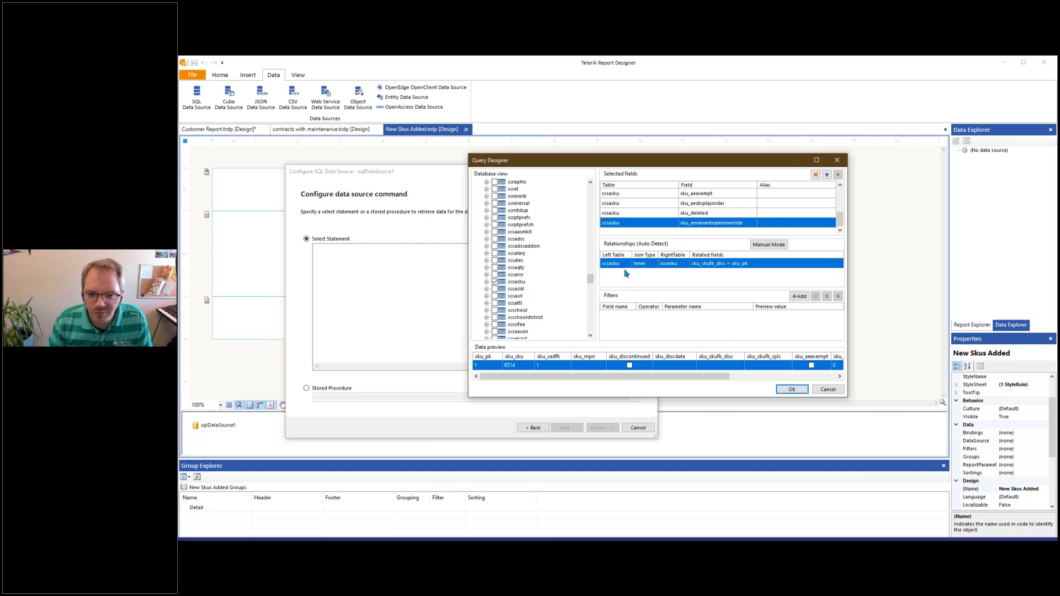
click(495, 267)
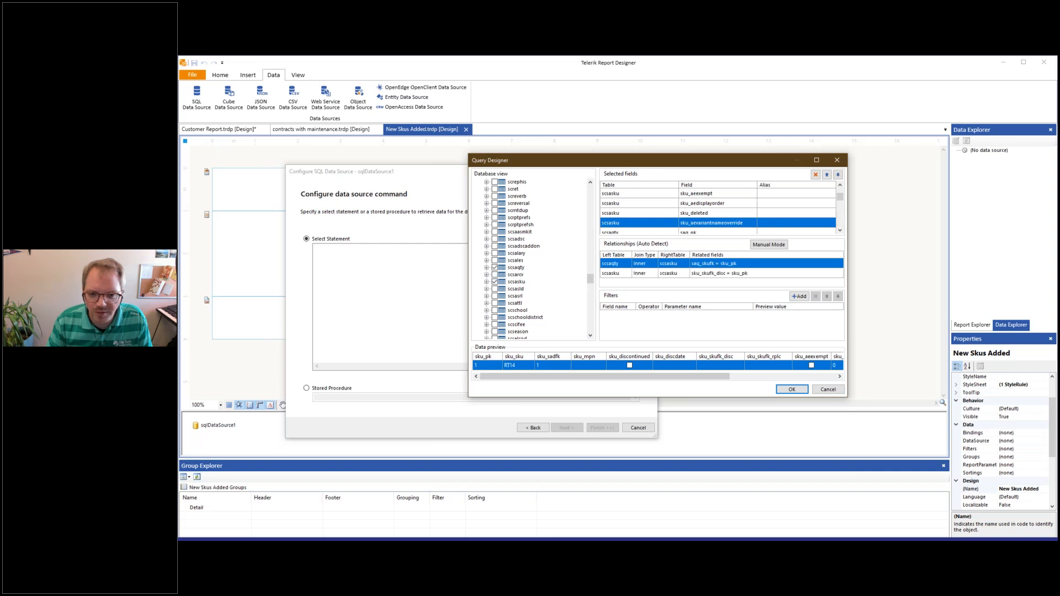
click(494, 268)
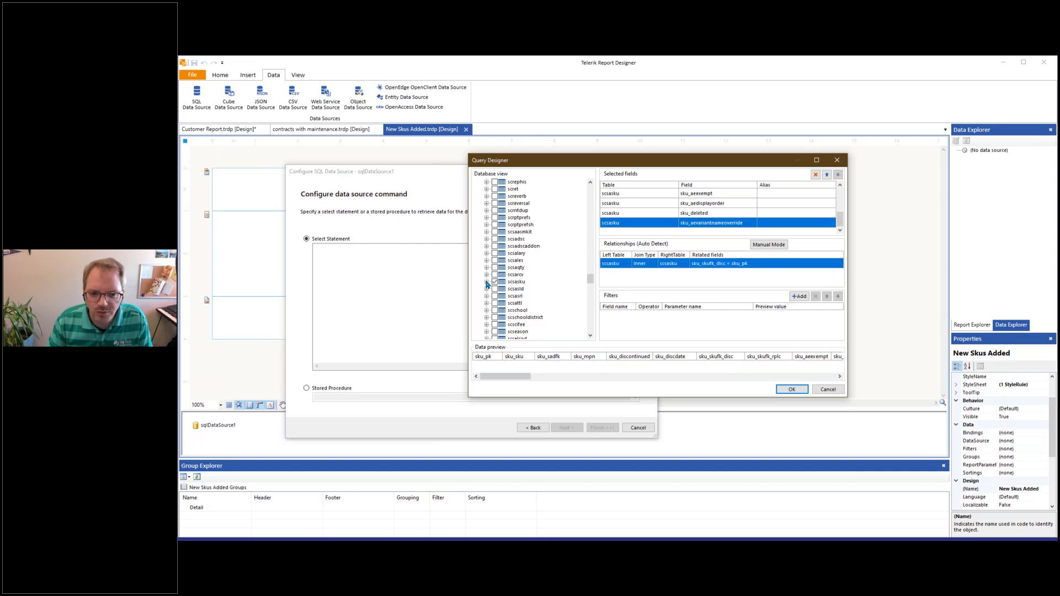
Accept the scsasku query and finish configuring the SQL data source
click(797, 390)
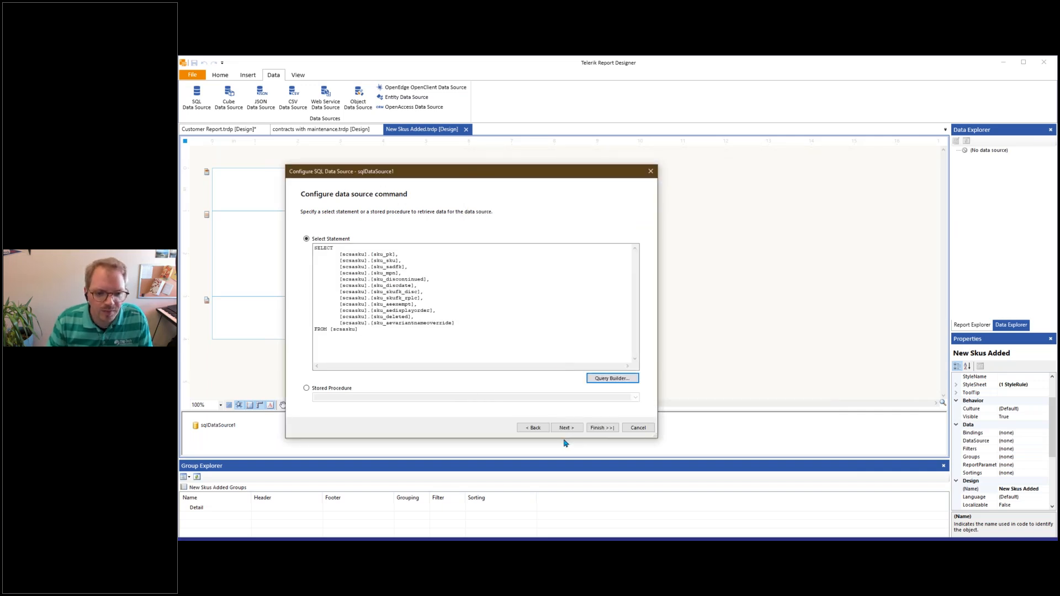
click(600, 429)
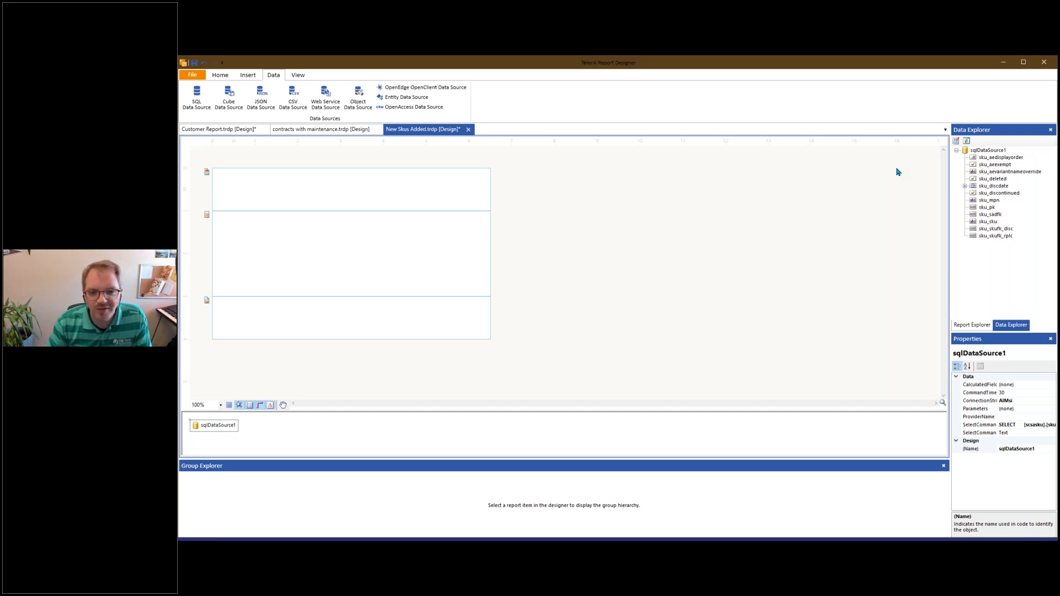
Create a second SQL data source on the shared AIMsi connection and open the query designer for its select statement
click(822, 216)
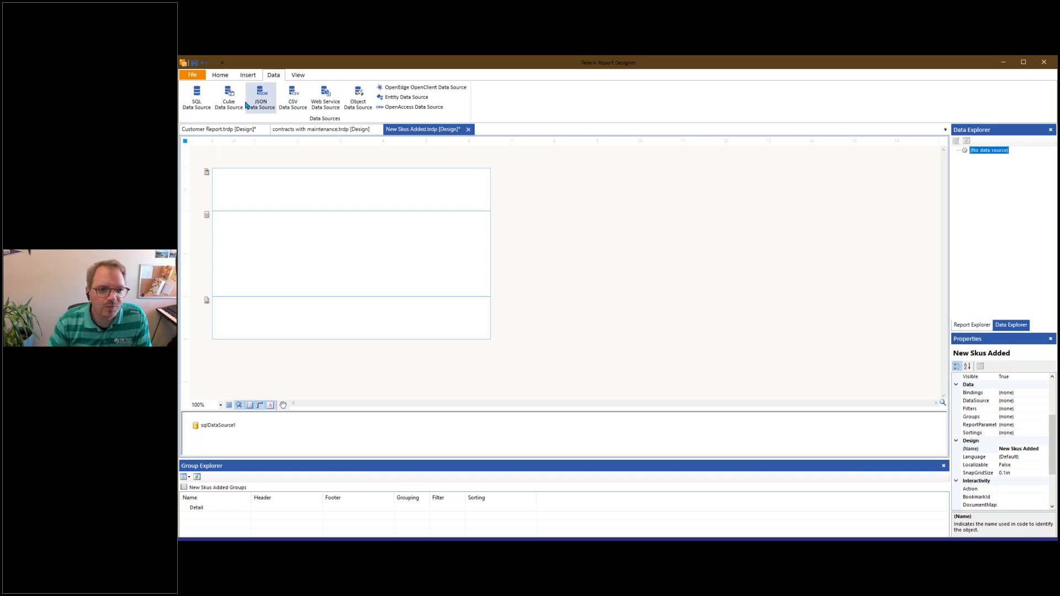
click(197, 98)
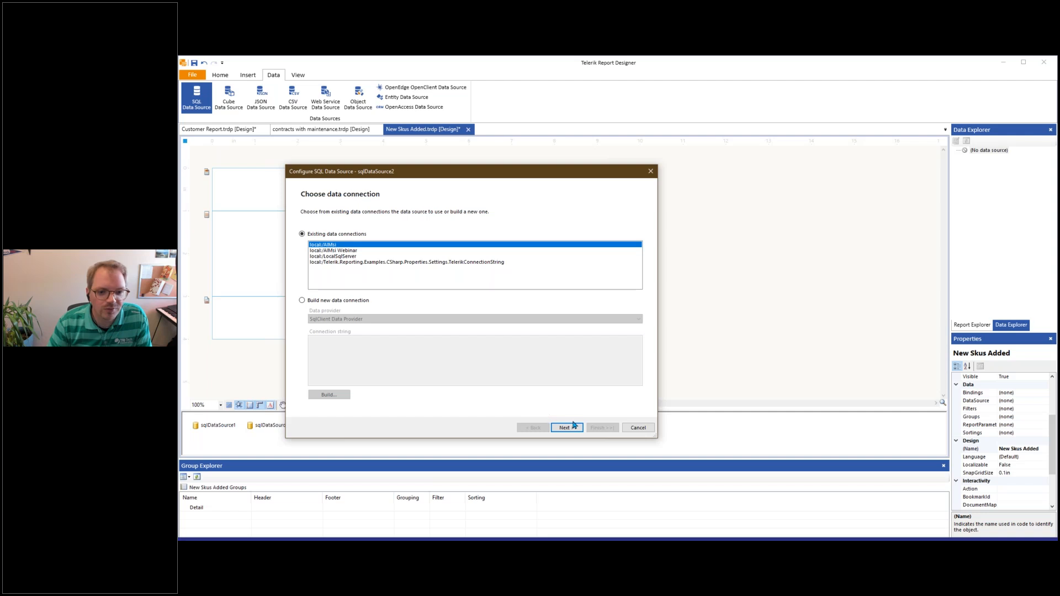
click(573, 428)
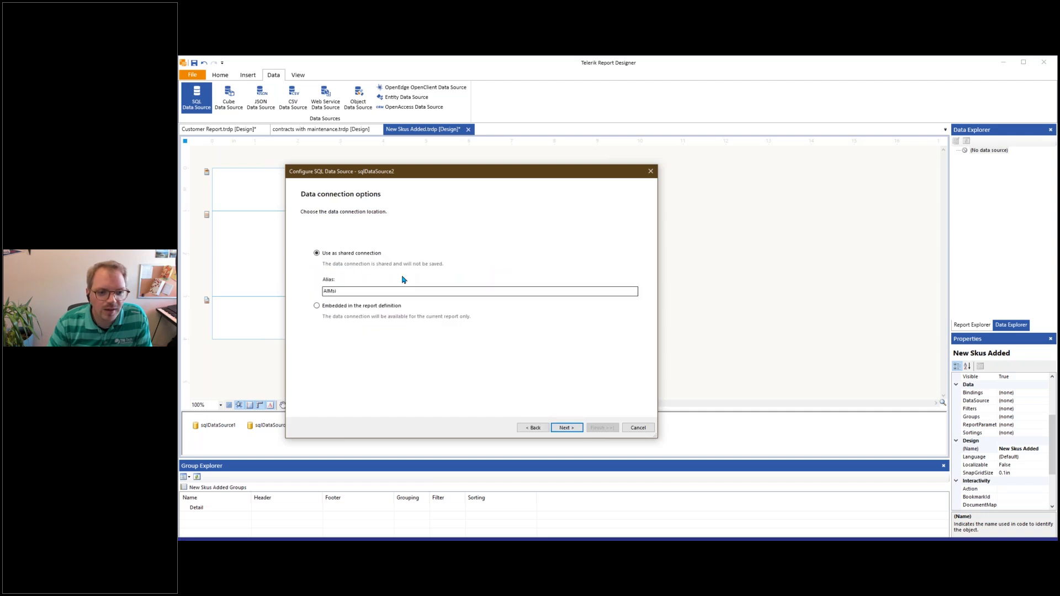
click(569, 428)
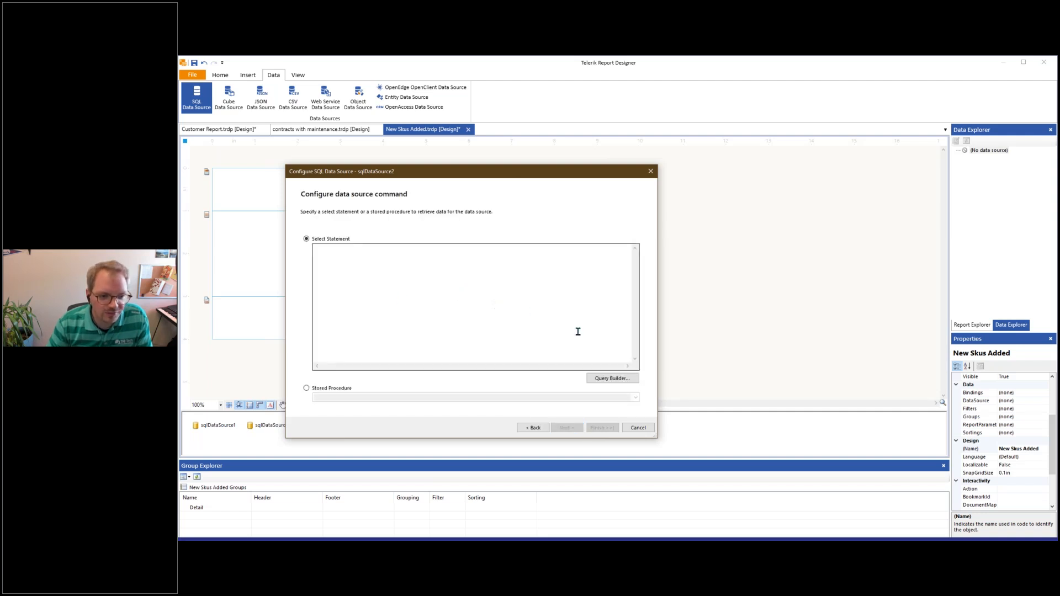
click(611, 378)
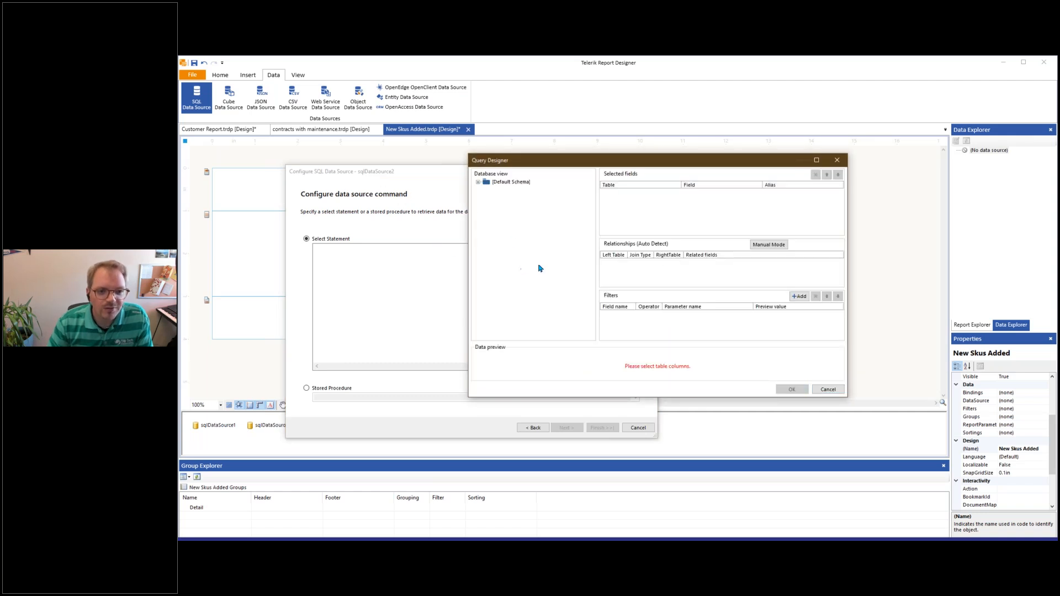
Try adding all fields of the scsadsc table from the default schema to the query
click(478, 182)
scroll(534, 284, down, 12)
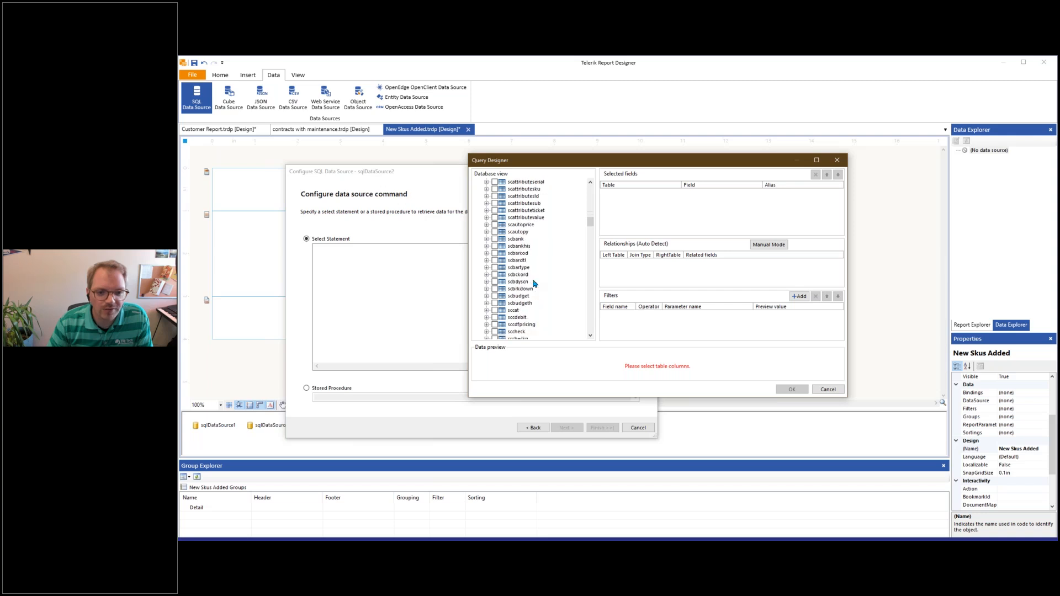
scroll(534, 284, down, 7)
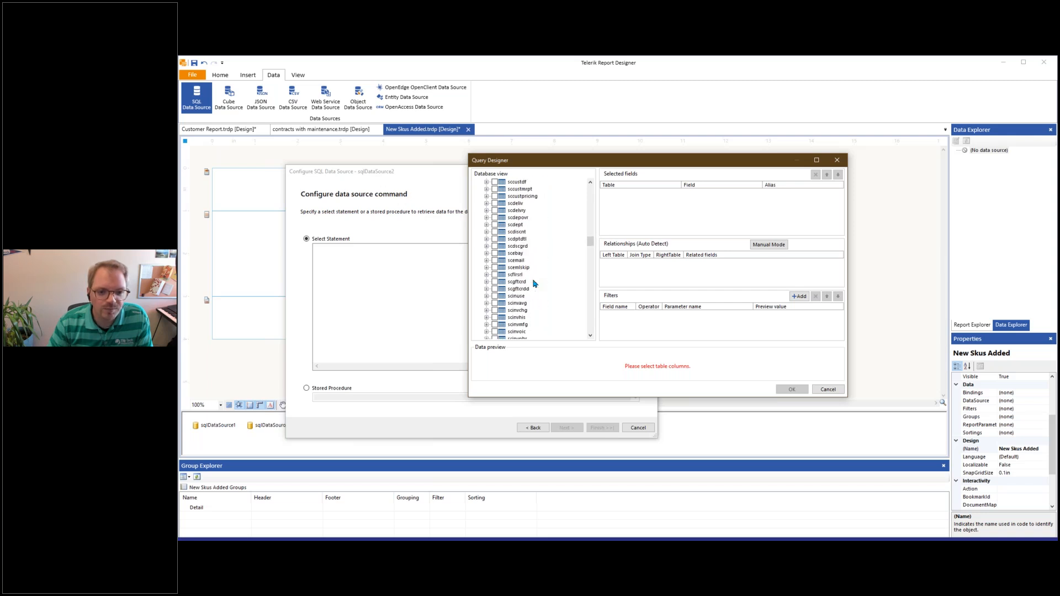
scroll(534, 284, down, 8)
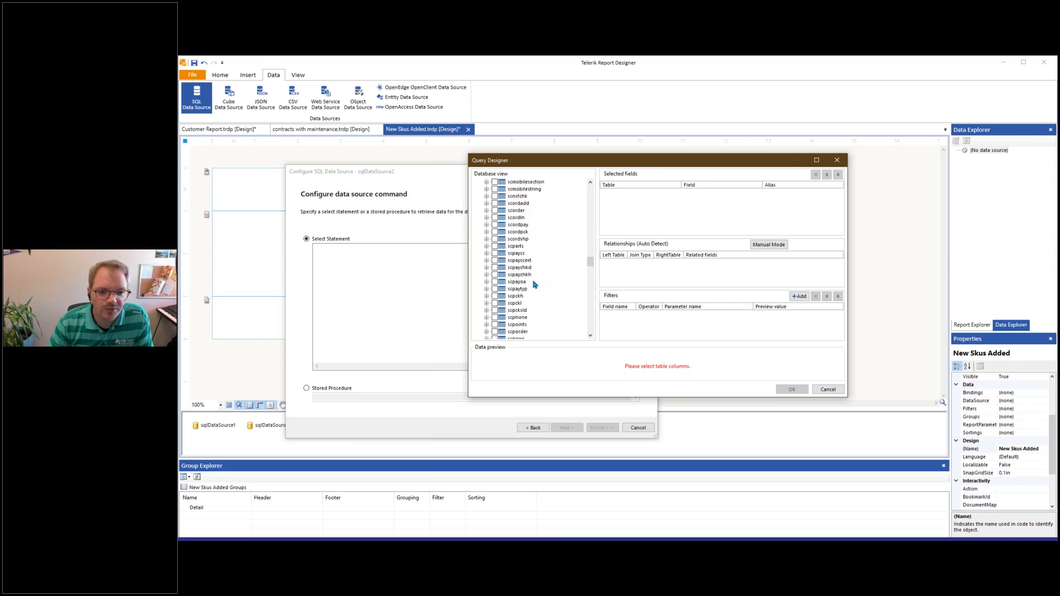
scroll(534, 284, down, 2)
scroll(534, 284, down, 5)
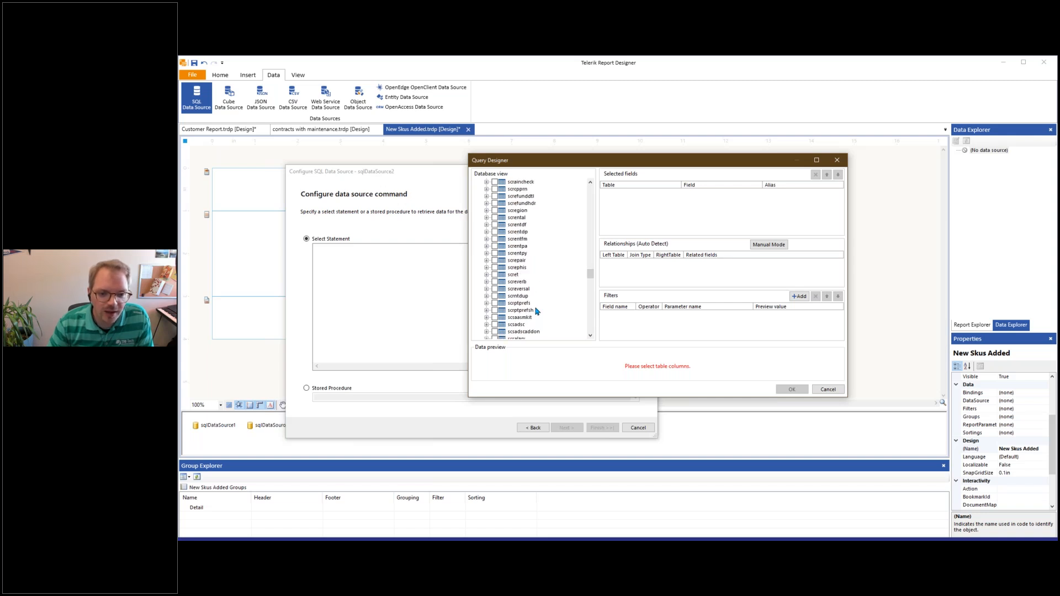
scroll(537, 310, down, 2)
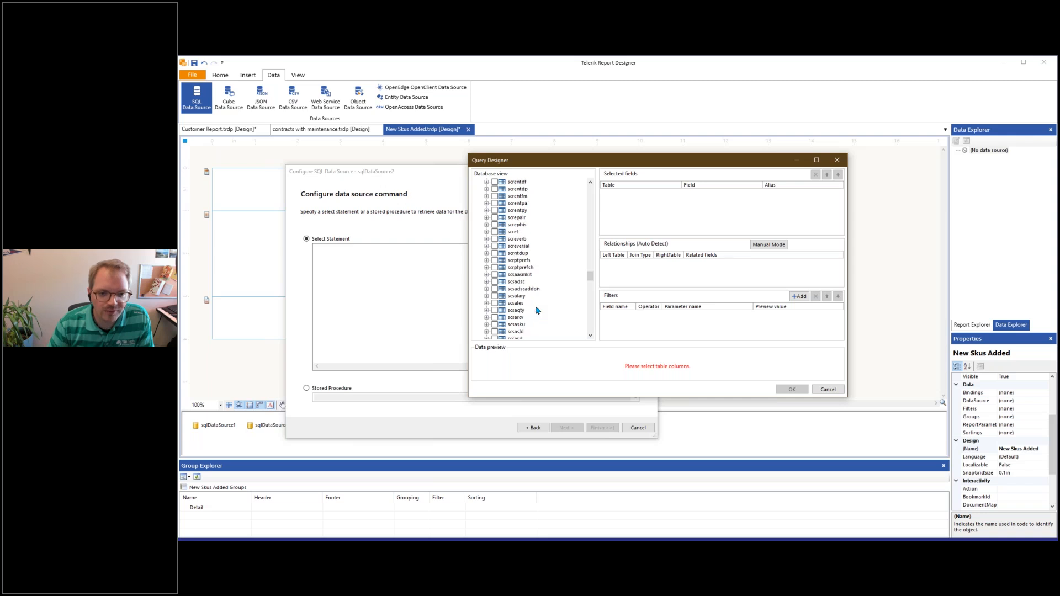
scroll(536, 310, down, 1)
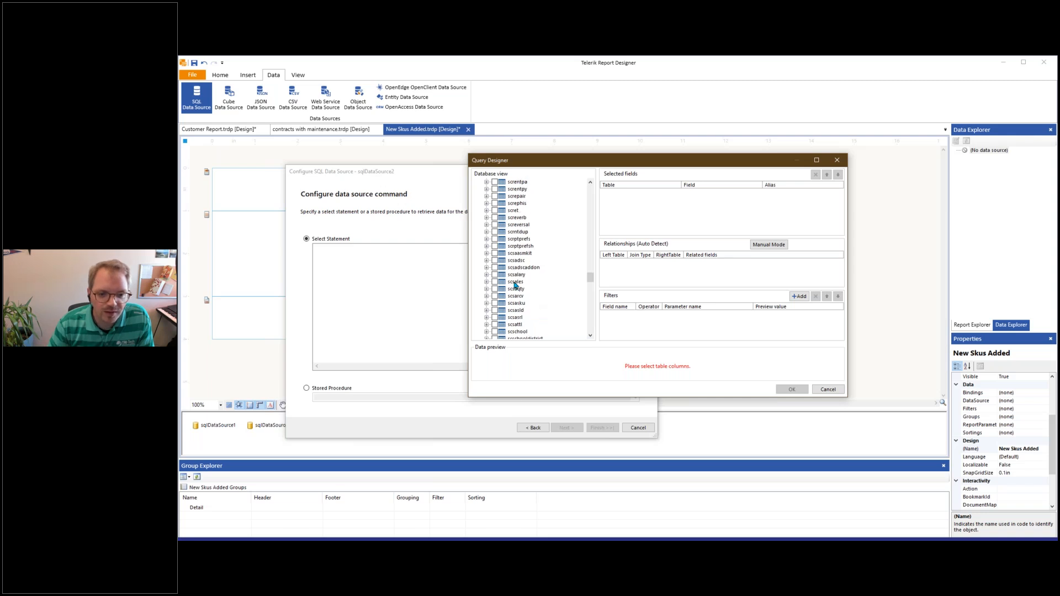
click(494, 261)
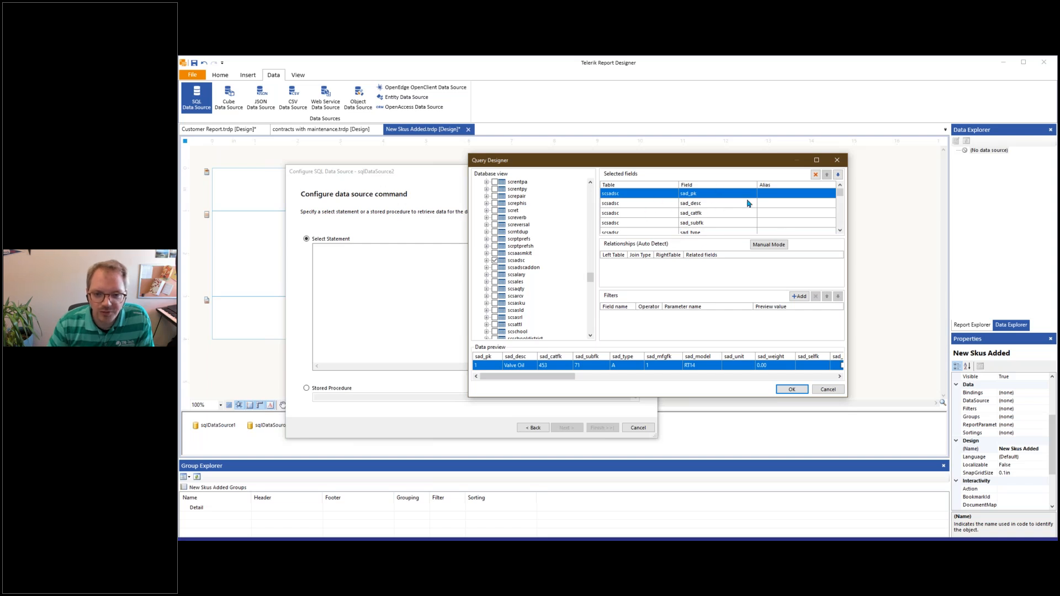
Examine the list of selected scsadsc fields in the query
click(840, 230)
click(840, 231)
click(840, 231)
click(841, 231)
click(840, 231)
click(840, 231)
click(841, 231)
click(840, 231)
click(840, 231)
click(840, 230)
click(840, 231)
click(841, 231)
click(840, 230)
click(840, 231)
click(840, 231)
click(840, 231)
click(840, 231)
click(840, 231)
click(841, 230)
click(840, 230)
click(840, 231)
click(840, 231)
click(840, 231)
click(840, 230)
click(841, 230)
click(840, 186)
click(840, 185)
click(840, 186)
click(840, 186)
click(840, 186)
click(840, 185)
click(840, 186)
click(840, 185)
click(840, 185)
click(840, 185)
click(840, 185)
click(840, 185)
click(840, 185)
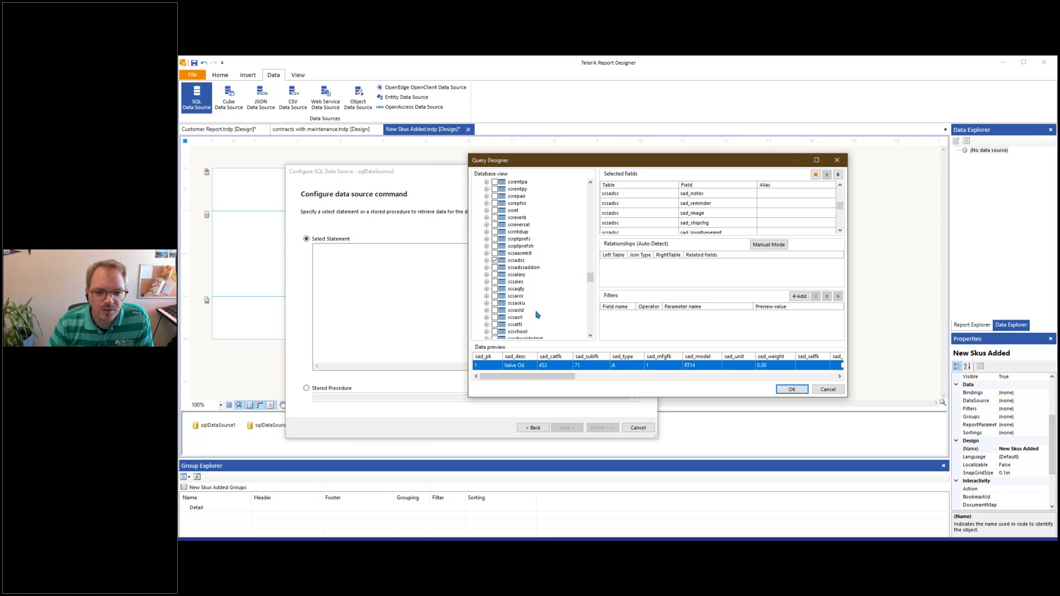
Add all fields of the scsaqty table to the query and review its selected fields
click(494, 288)
click(840, 231)
click(840, 231)
click(839, 231)
click(840, 231)
click(839, 231)
click(839, 230)
click(839, 231)
click(839, 231)
click(839, 230)
click(839, 231)
click(840, 230)
click(840, 230)
click(840, 231)
click(839, 231)
click(840, 231)
click(840, 231)
click(839, 231)
click(840, 231)
click(840, 231)
click(840, 231)
click(840, 230)
click(840, 231)
click(840, 231)
click(840, 231)
click(840, 231)
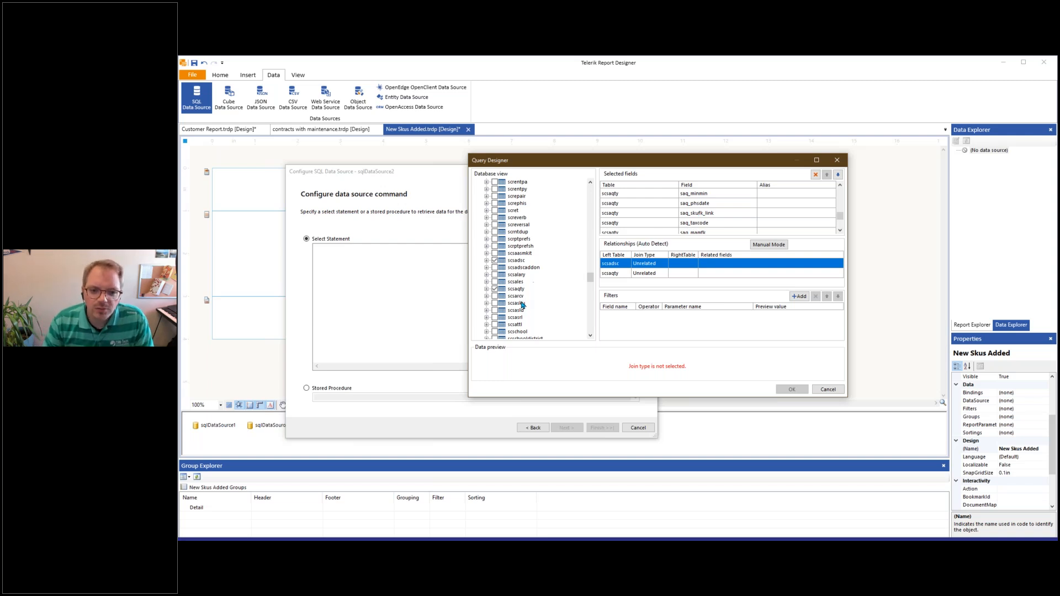
Remove the scsadsc table from the query and finish configuring the data source with the scsaqty fields only
click(495, 261)
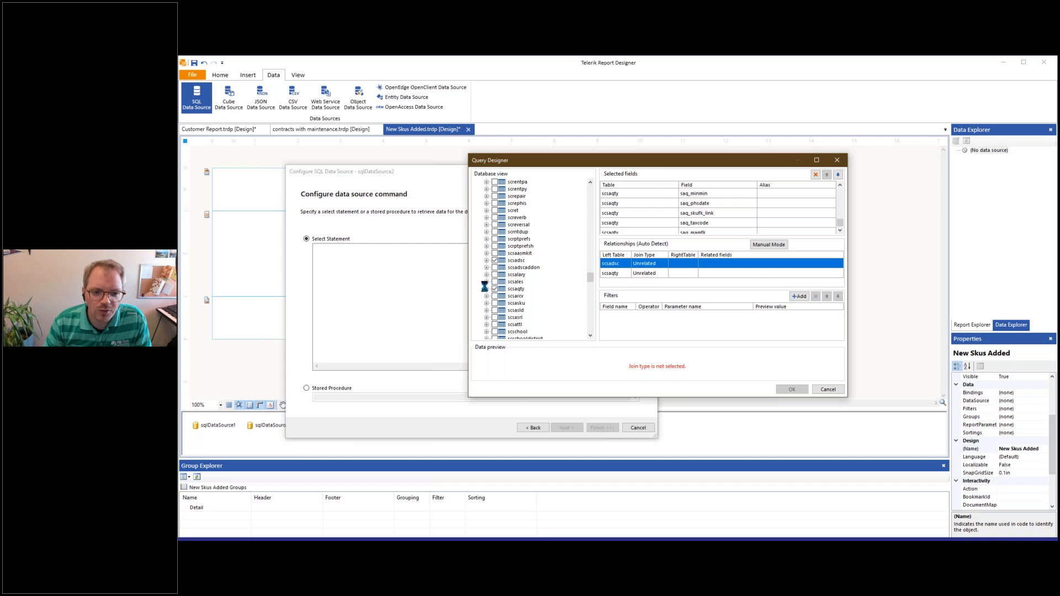
click(791, 389)
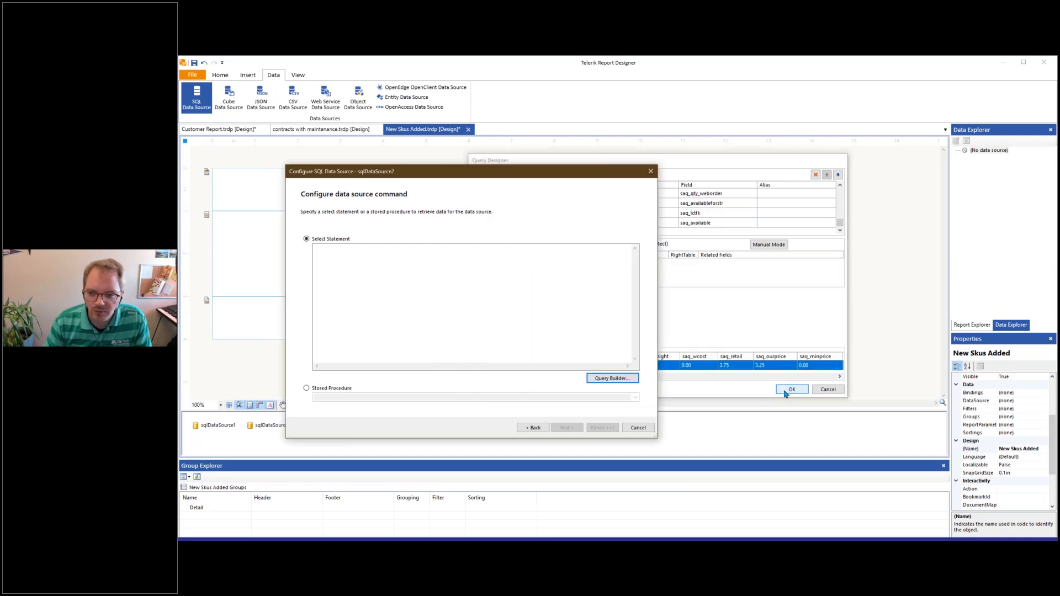
click(566, 428)
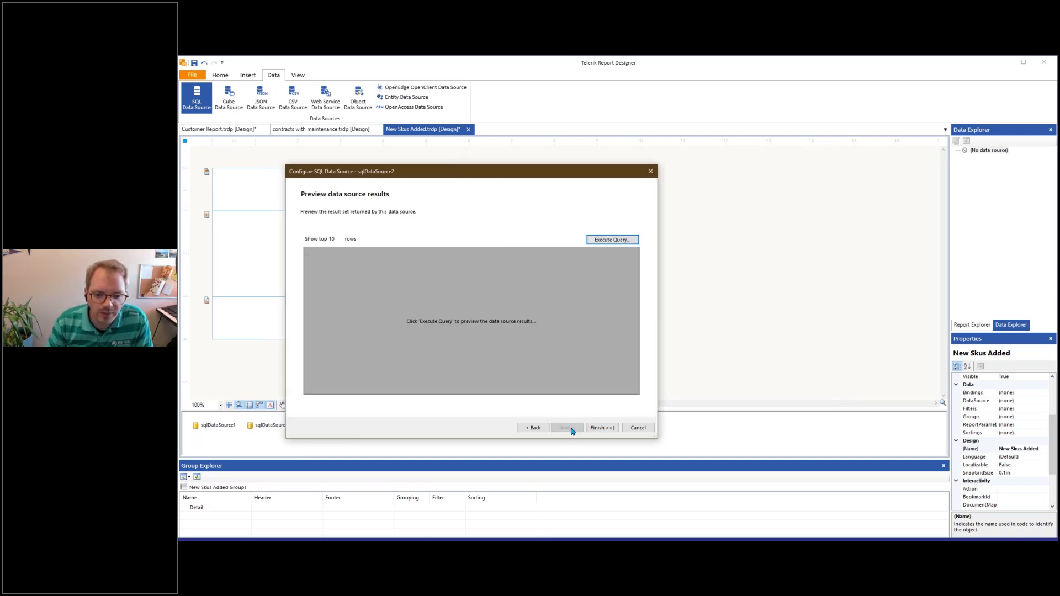
click(612, 428)
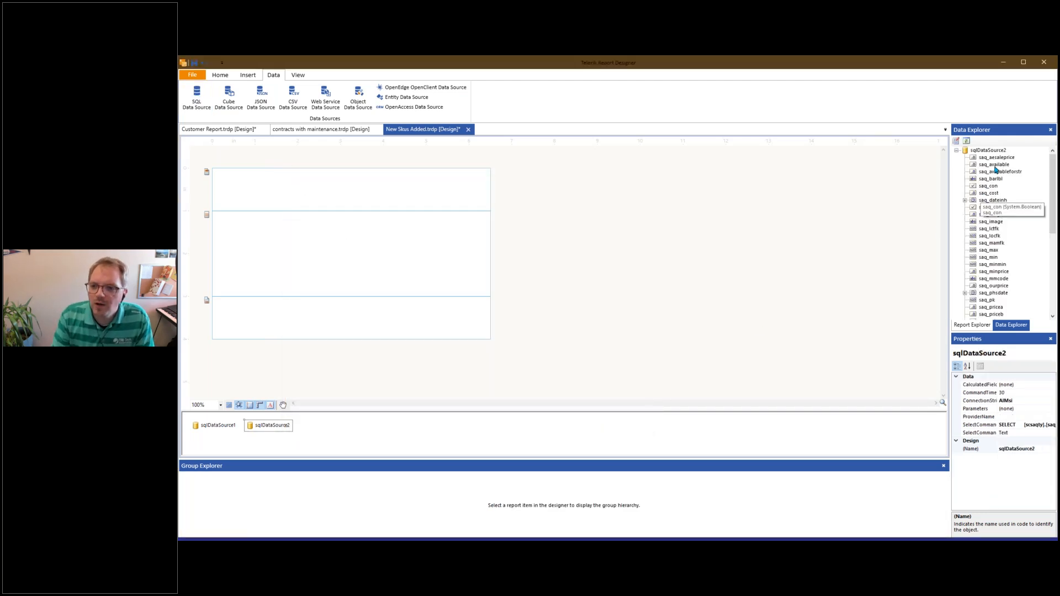
Place the saq_skufk_link field of sqlDataSource2 in the report's detail section
drag(1052, 221, 1051, 297)
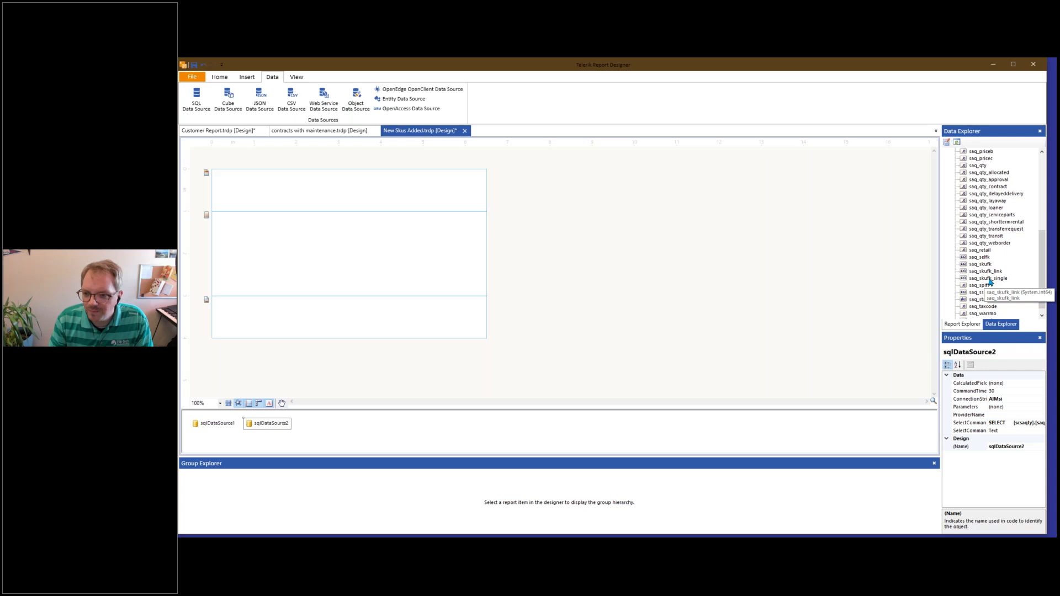
click(988, 271)
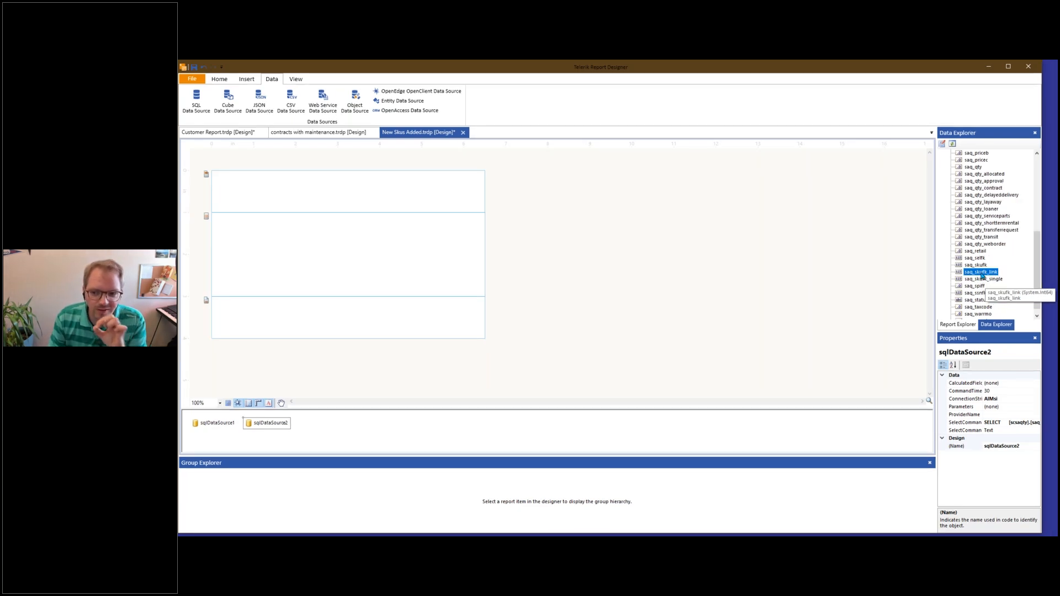
drag(986, 276, 241, 237)
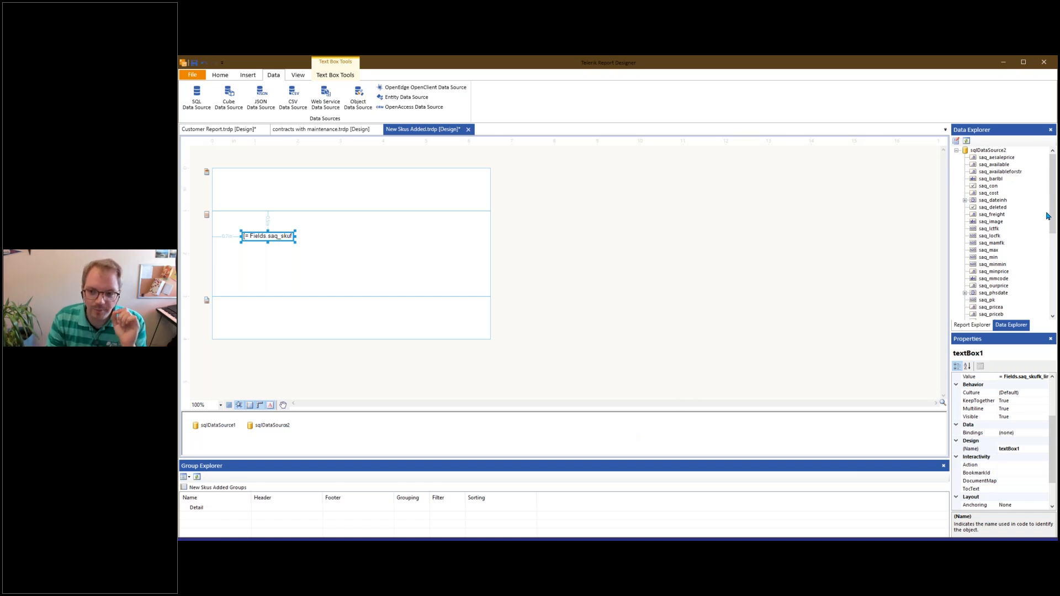
Preview the report with the saq_skufk_link field and return to the design view
drag(1054, 228, 1054, 299)
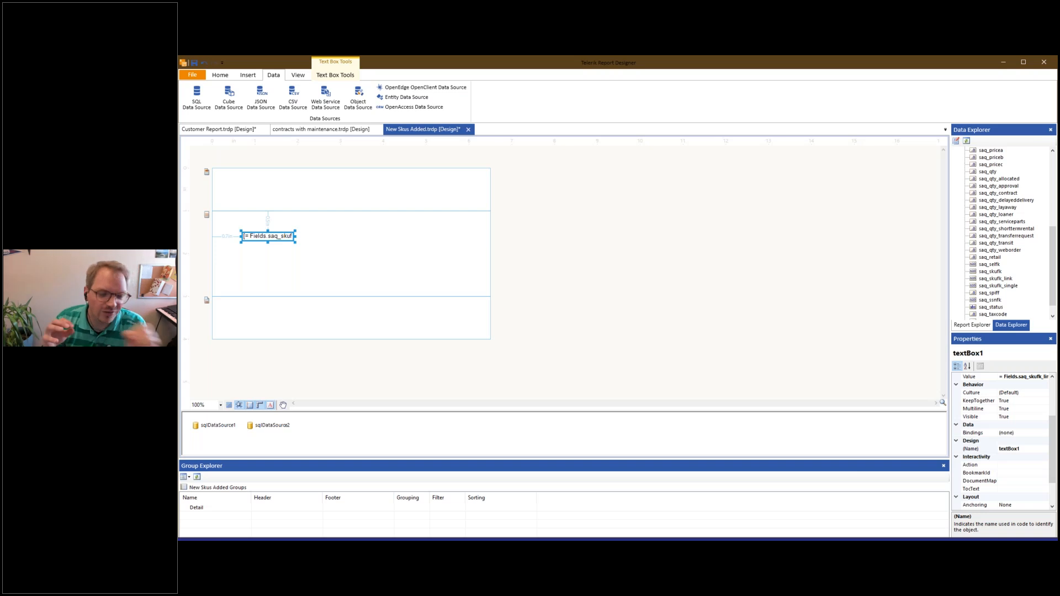
click(999, 272)
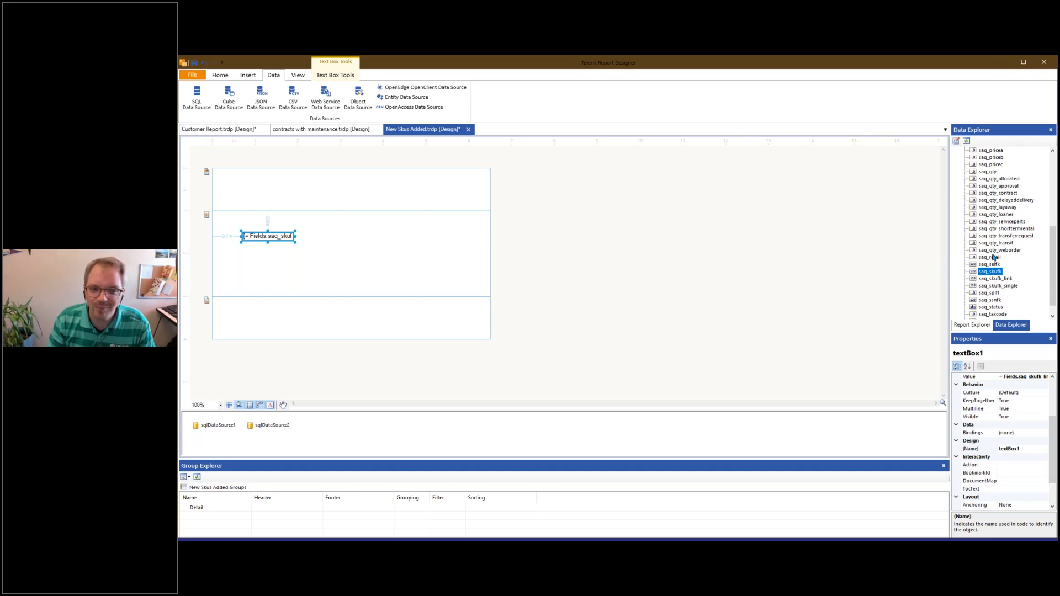
click(220, 75)
click(192, 98)
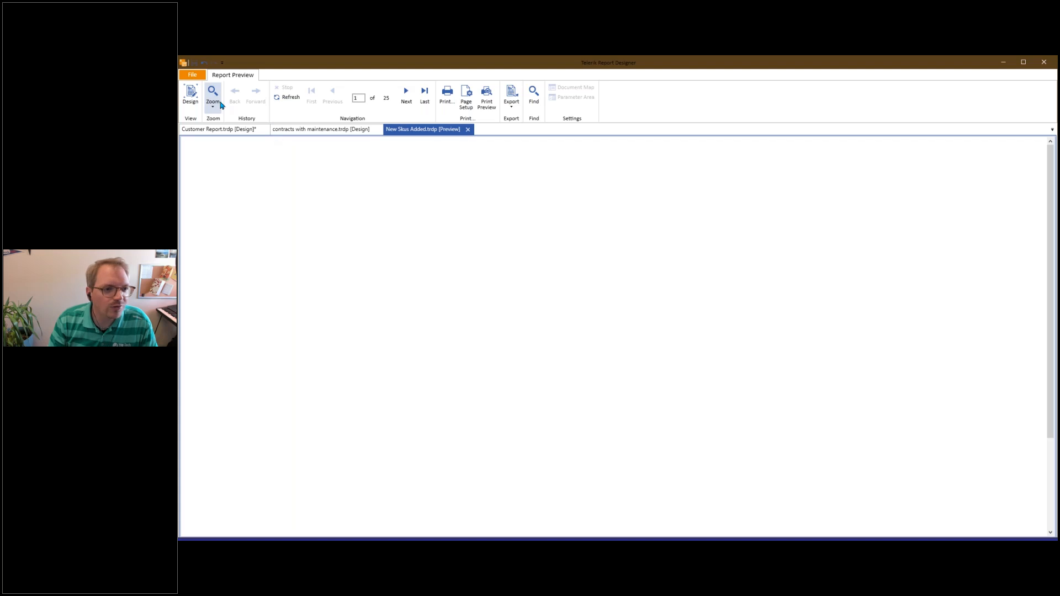
click(190, 95)
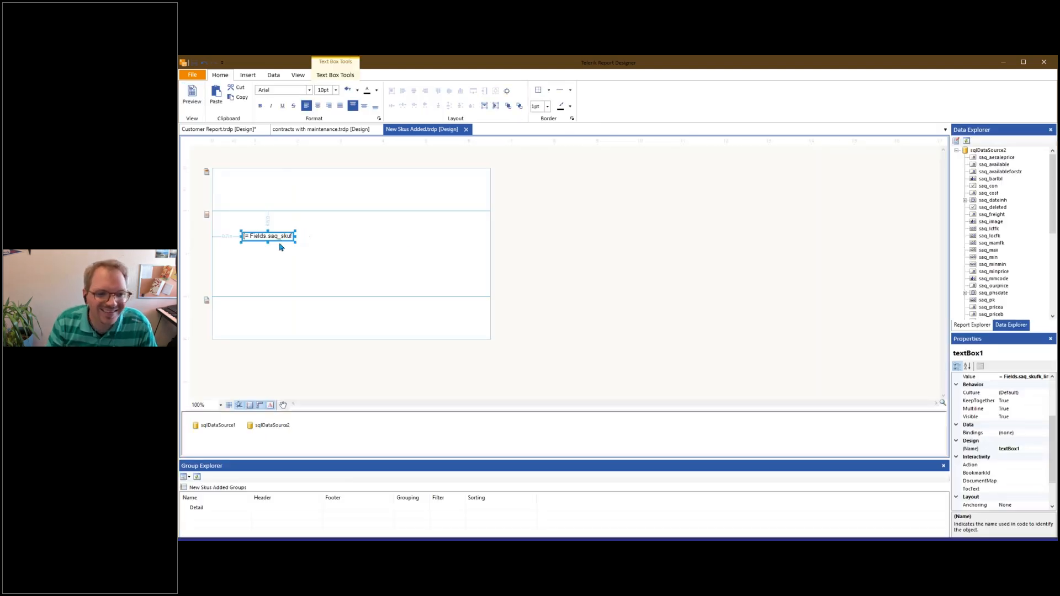
Place the saq_skufk field in the detail section, directly right of the saq_skufk_link text box
scroll(1002, 232, down, 8)
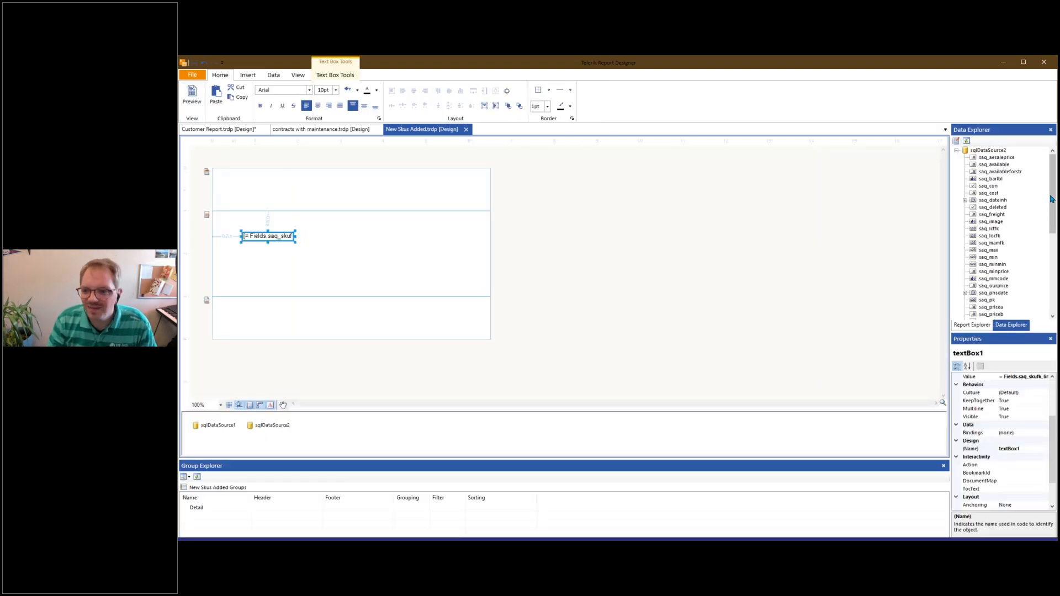
drag(1053, 278, 1053, 283)
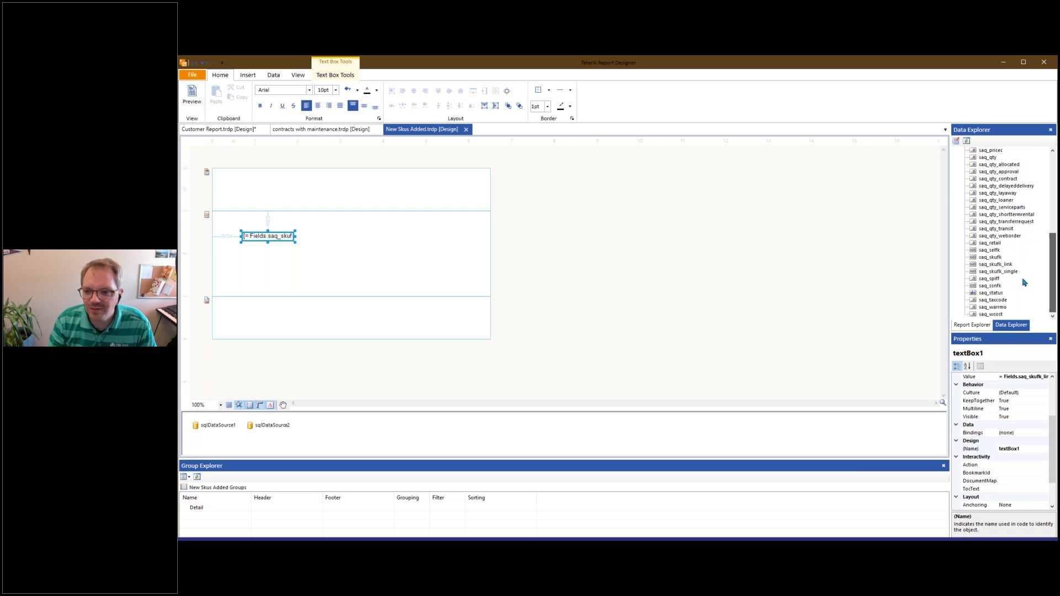
click(989, 258)
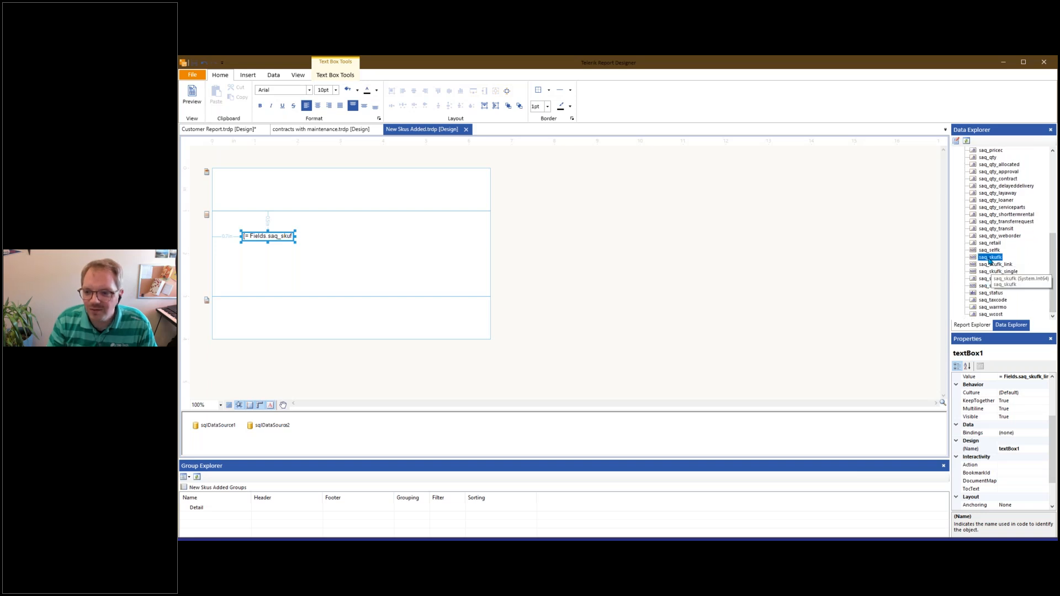
drag(896, 258, 307, 235)
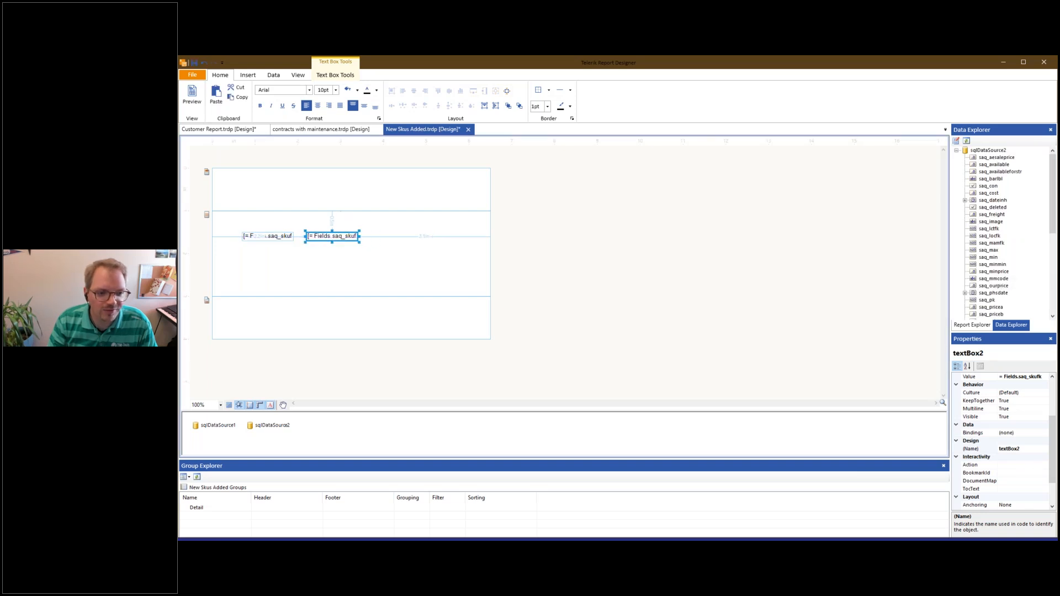
Preview the report to check the values of the two placed SKU key fields, and return to the design view
click(192, 96)
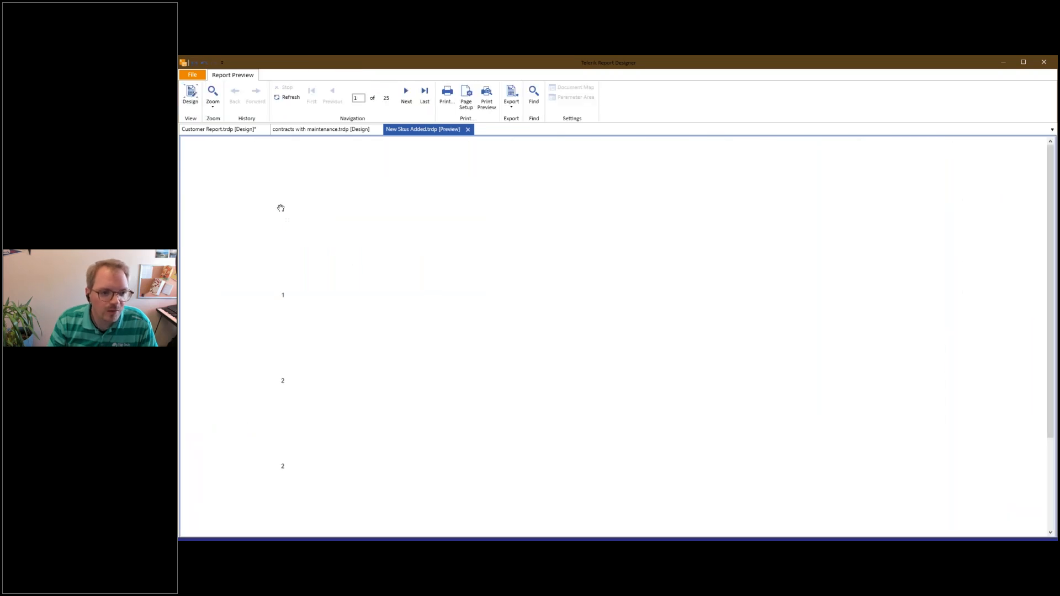
scroll(300, 324, down, 3)
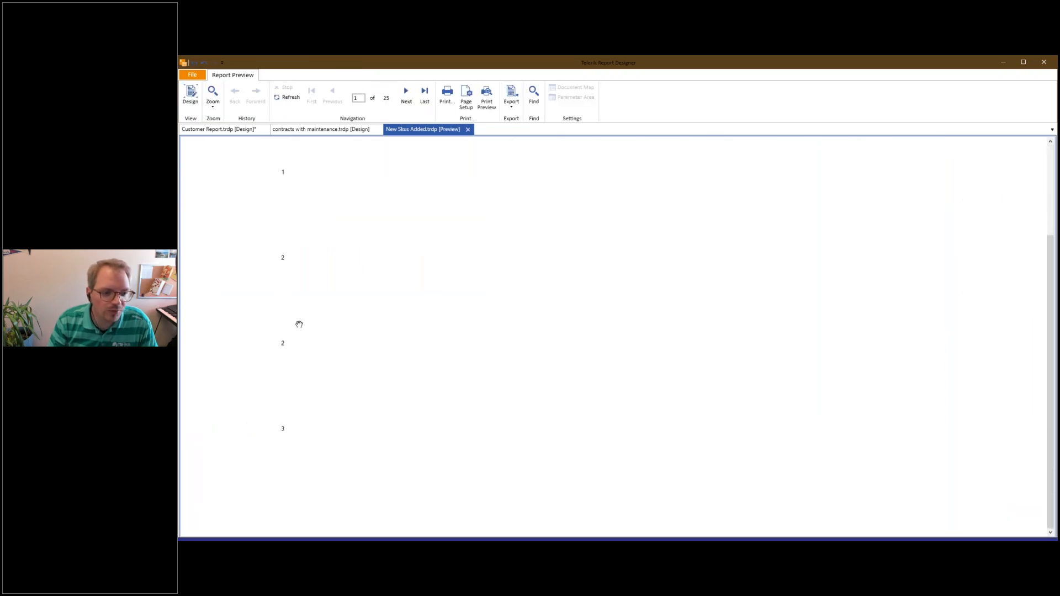
scroll(299, 324, up, 1)
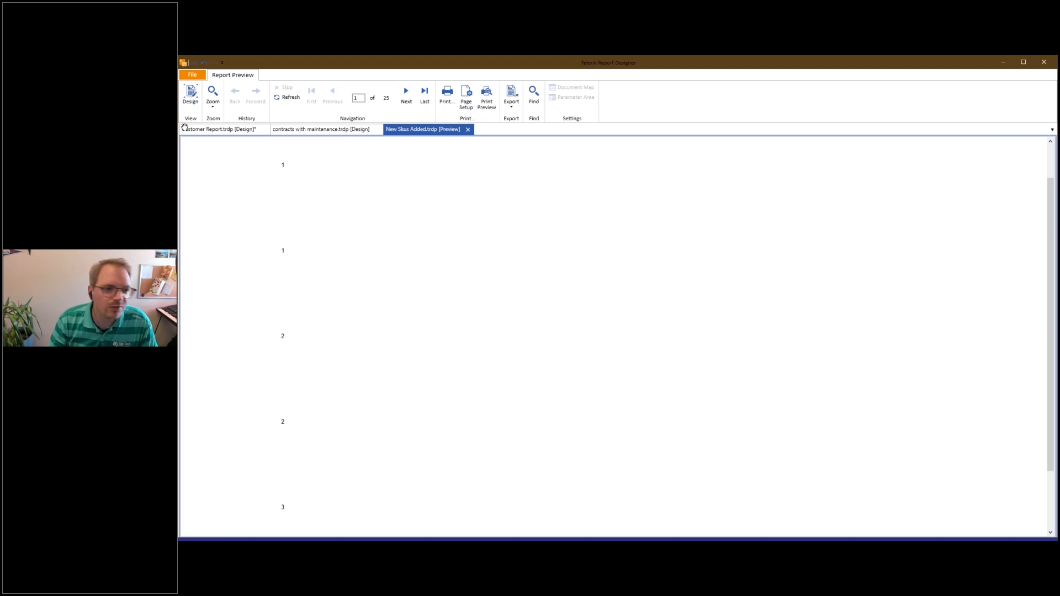
click(189, 95)
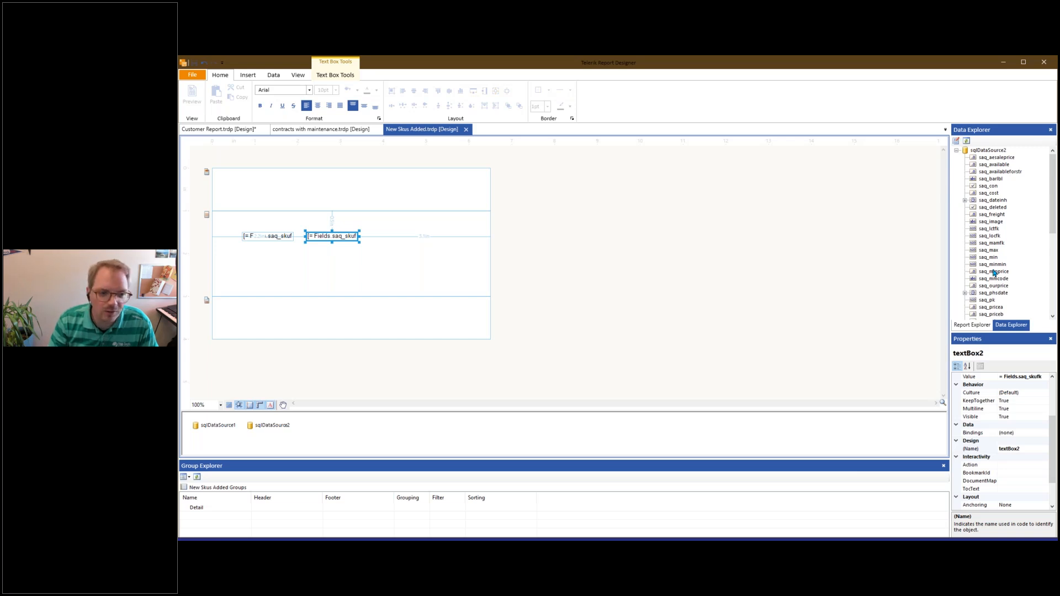
Place the saq_skufk_single field right of the saq_skufk text box in the detail section and preview the report
scroll(993, 272, down, 8)
click(994, 272)
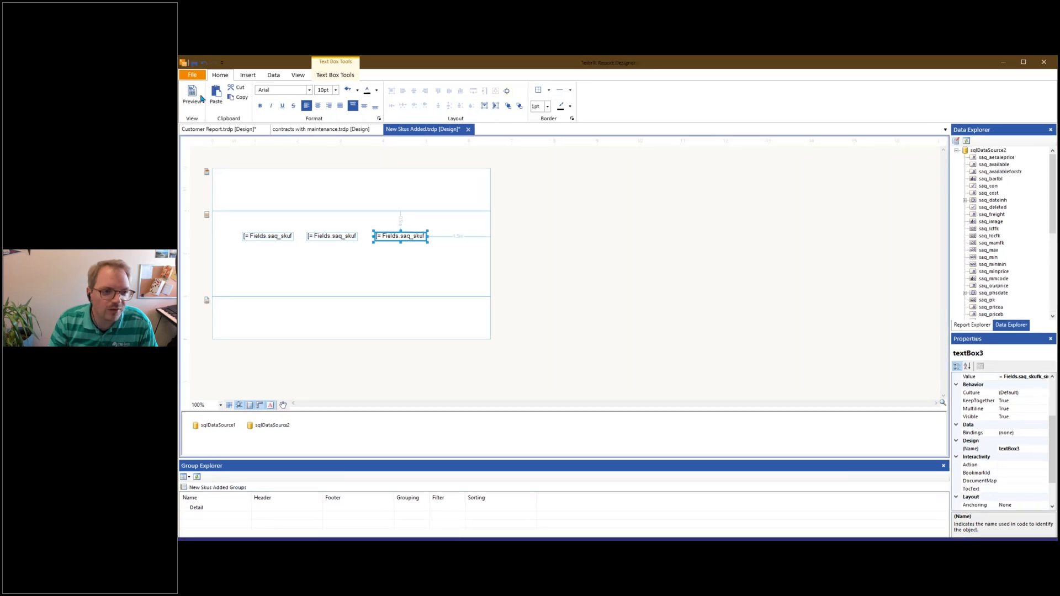
click(192, 98)
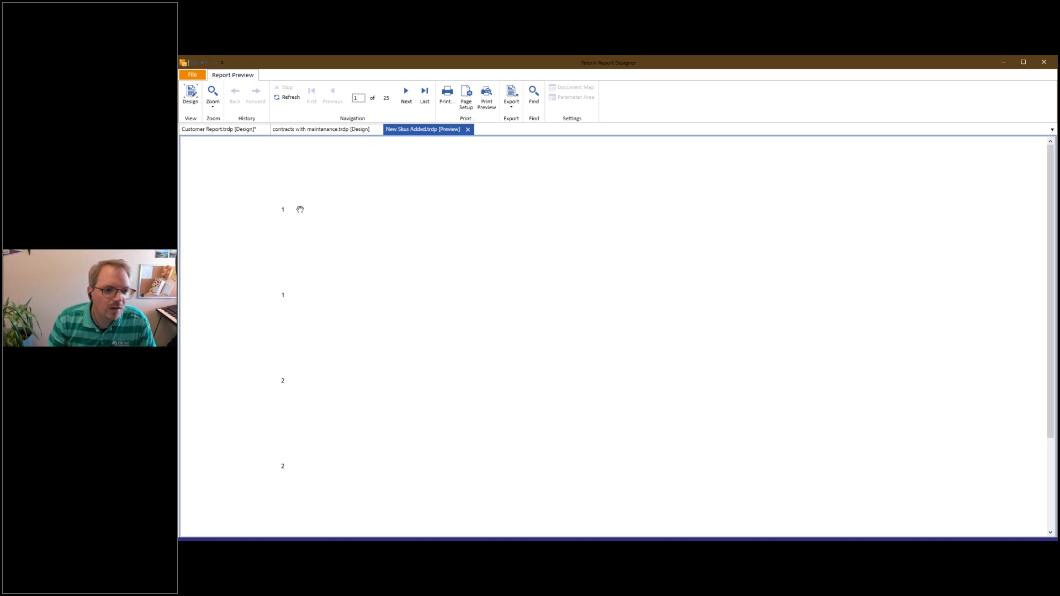
Return from the preview to the report design and select the saq_skufk_link text box in the detail section
click(191, 94)
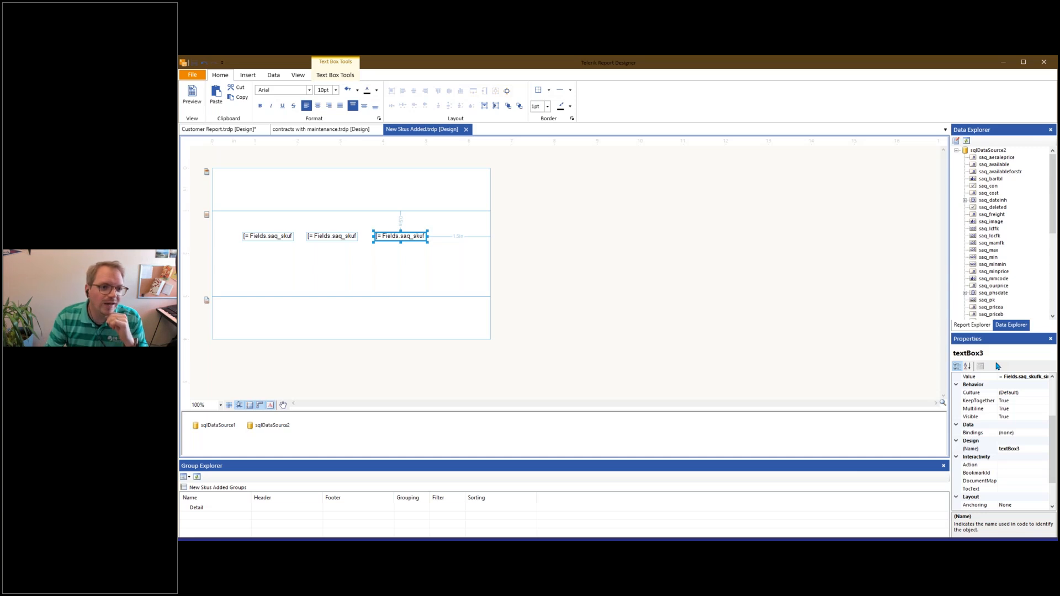
click(248, 75)
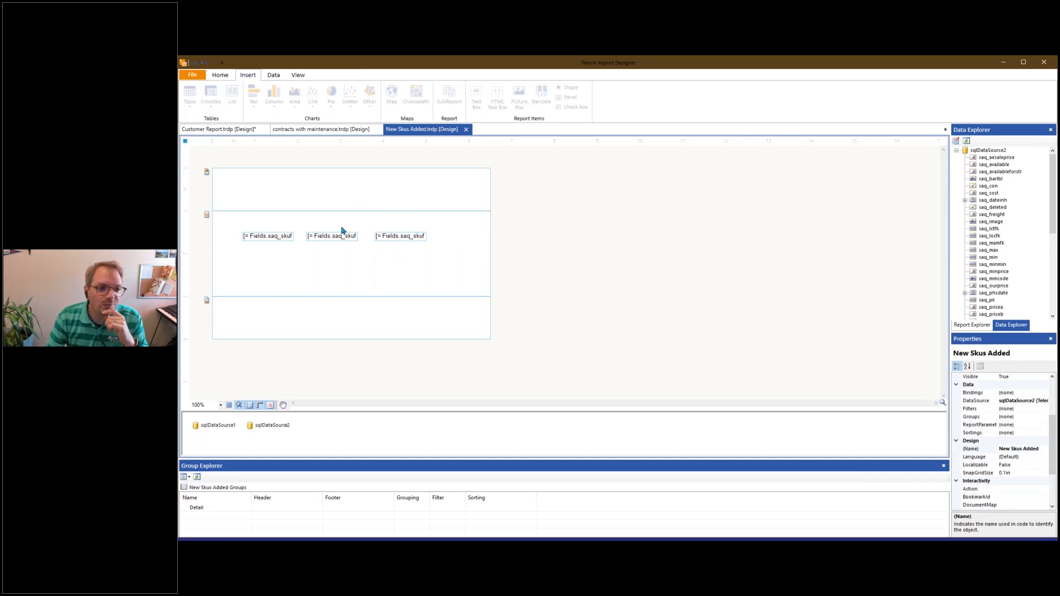
click(277, 237)
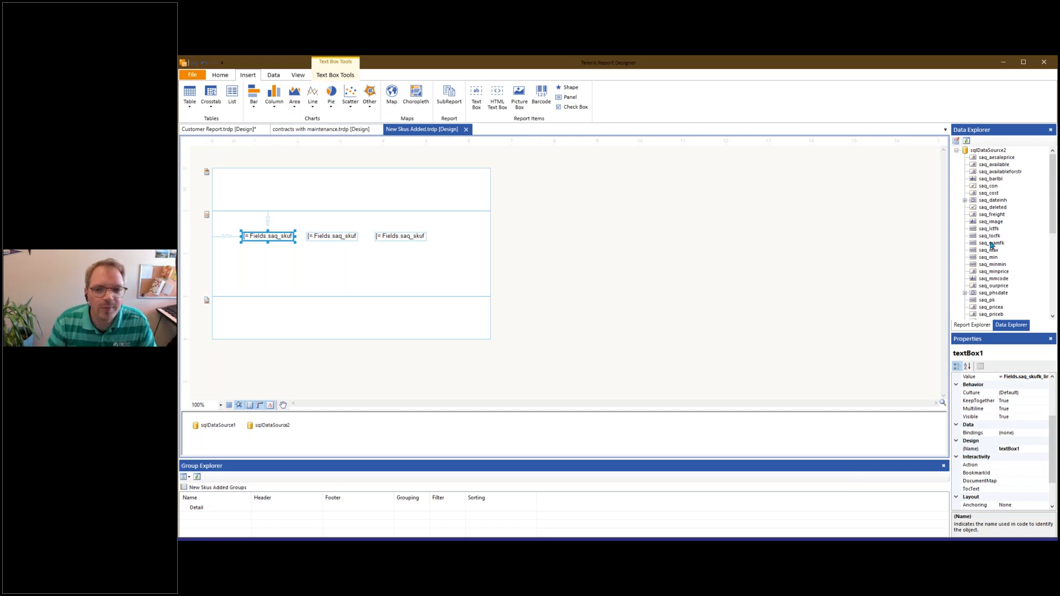
Start a new SQL data source on the existing AIMsi shared connection and open its query builder
click(273, 75)
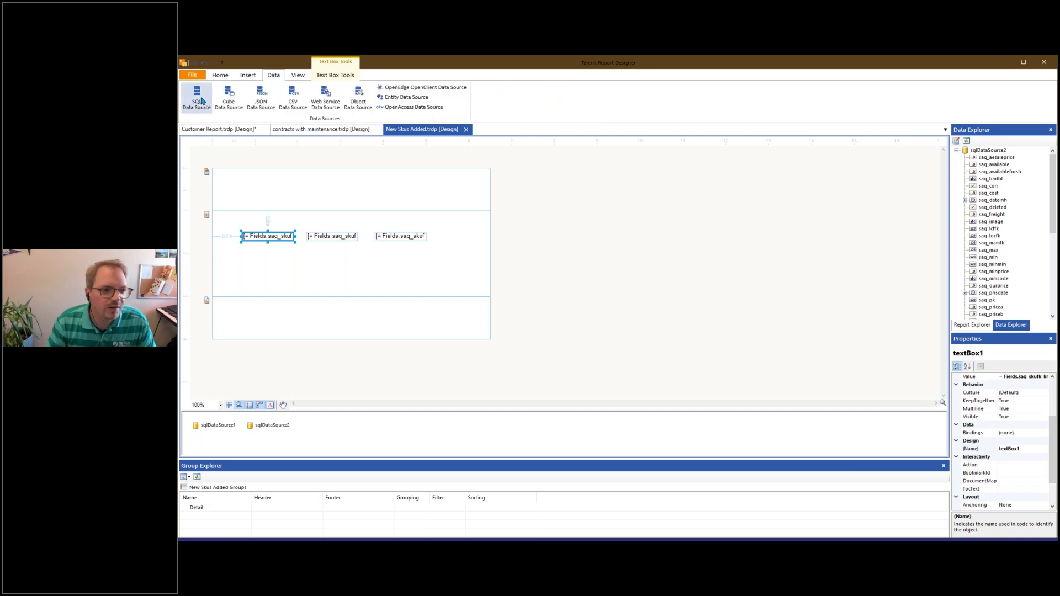
click(200, 99)
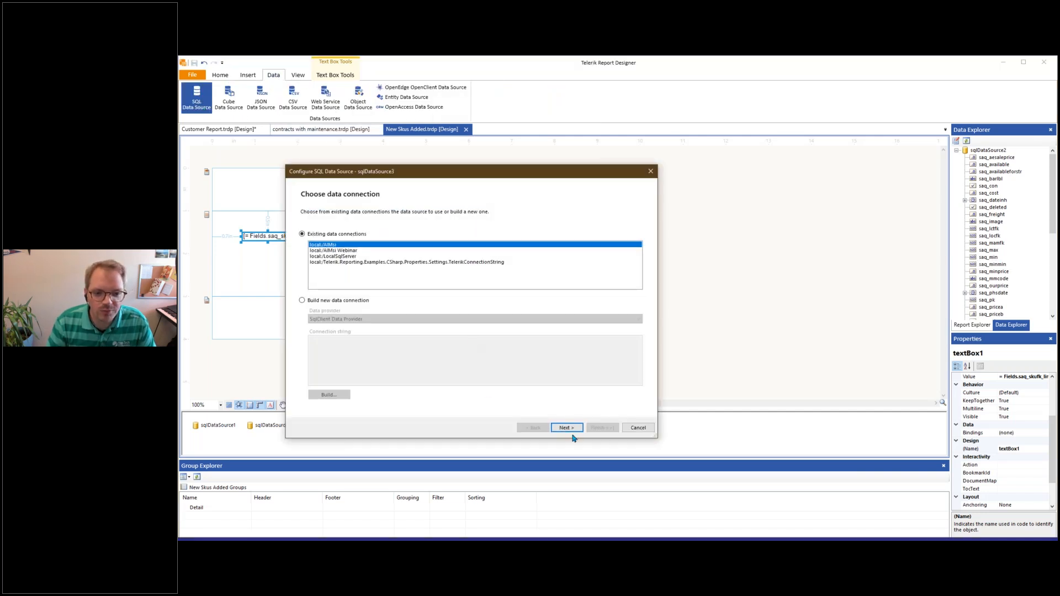
click(568, 428)
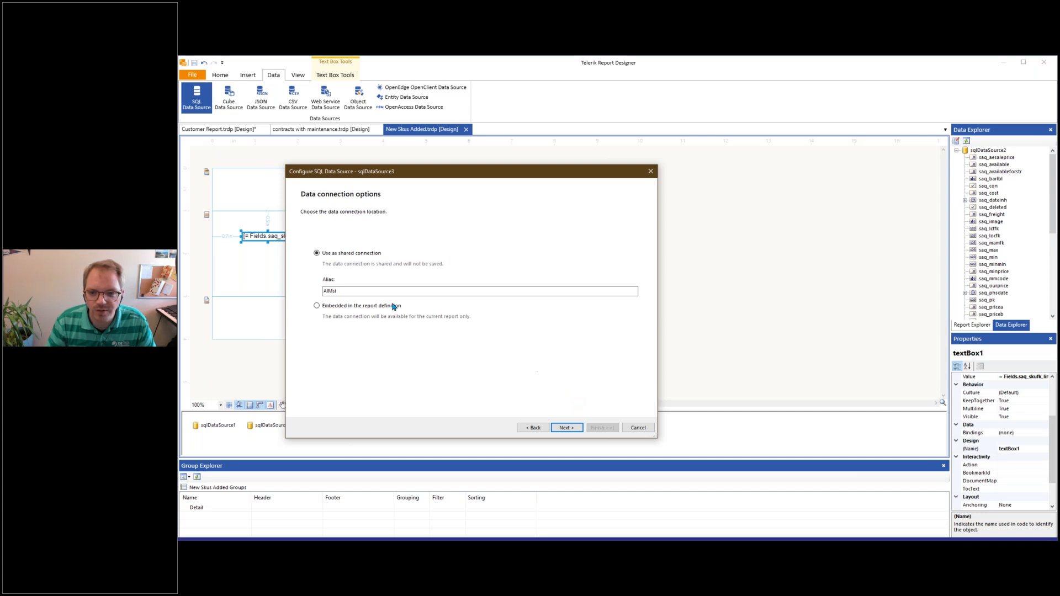
click(569, 428)
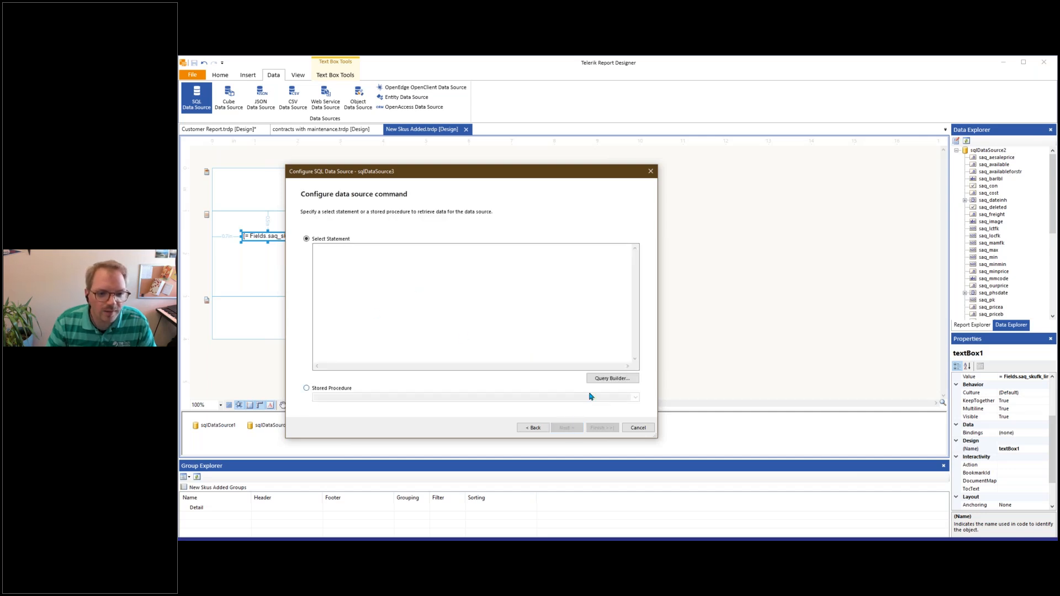
click(607, 378)
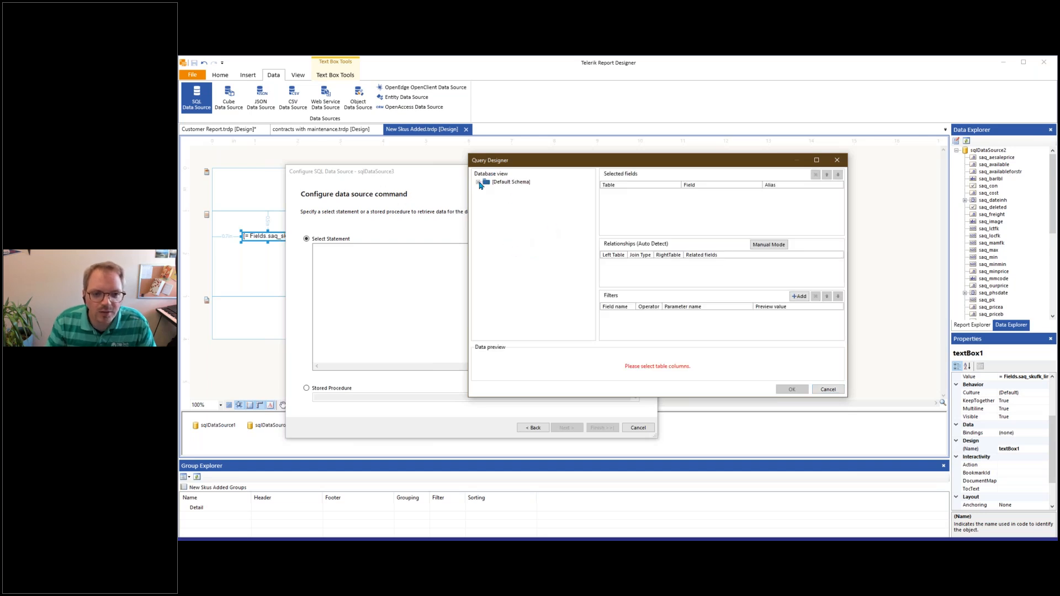
Build the query from all fields of the scsadsc, scsasku and scsaqty tables and finish the data source
click(479, 183)
scroll(513, 278, down, 10)
scroll(512, 278, down, 10)
scroll(500, 278, down, 10)
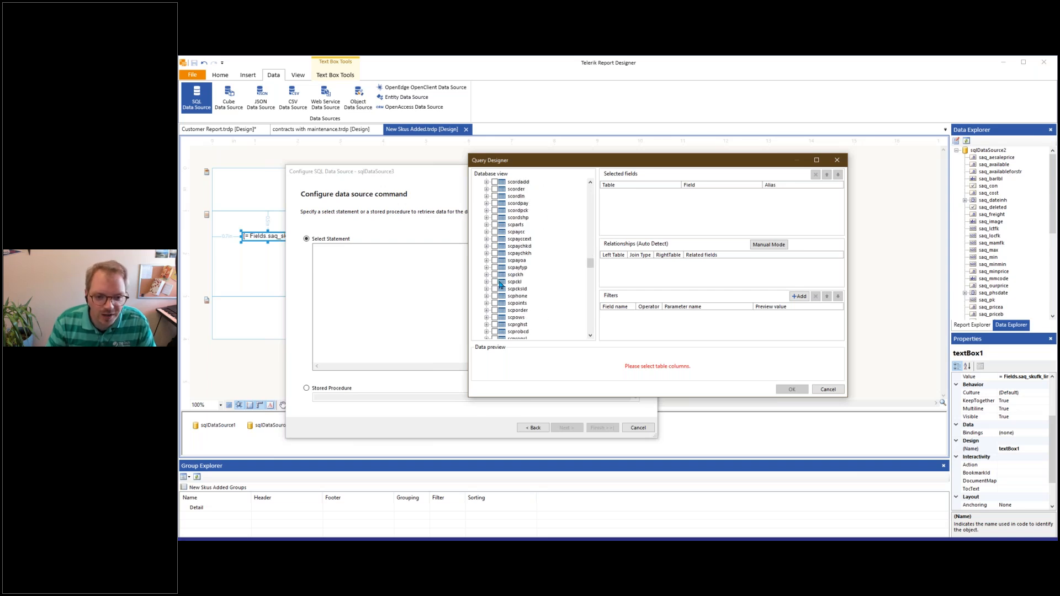
scroll(500, 284, down, 7)
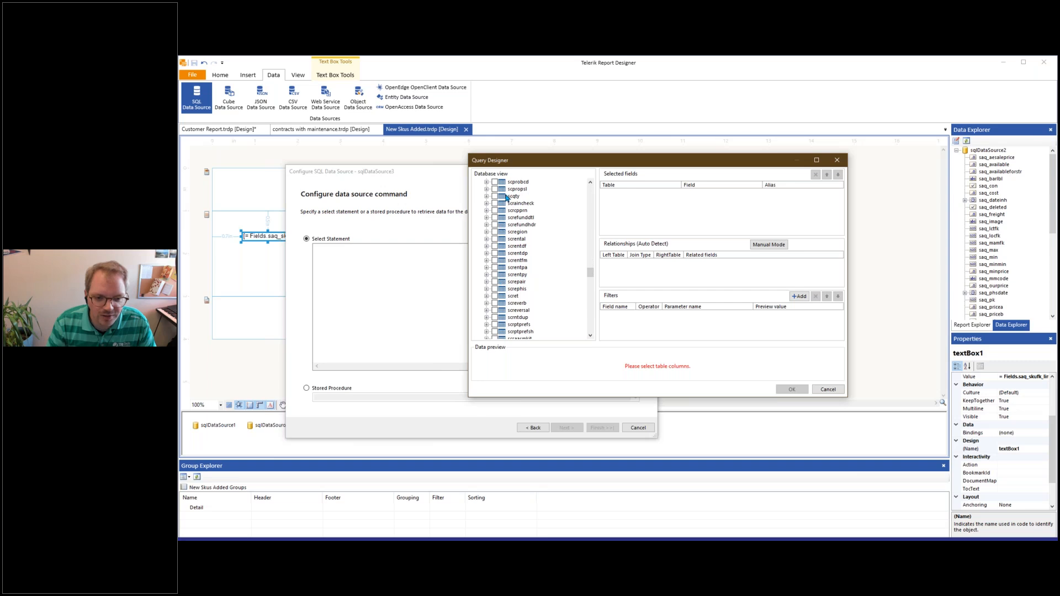
scroll(500, 262, down, 2)
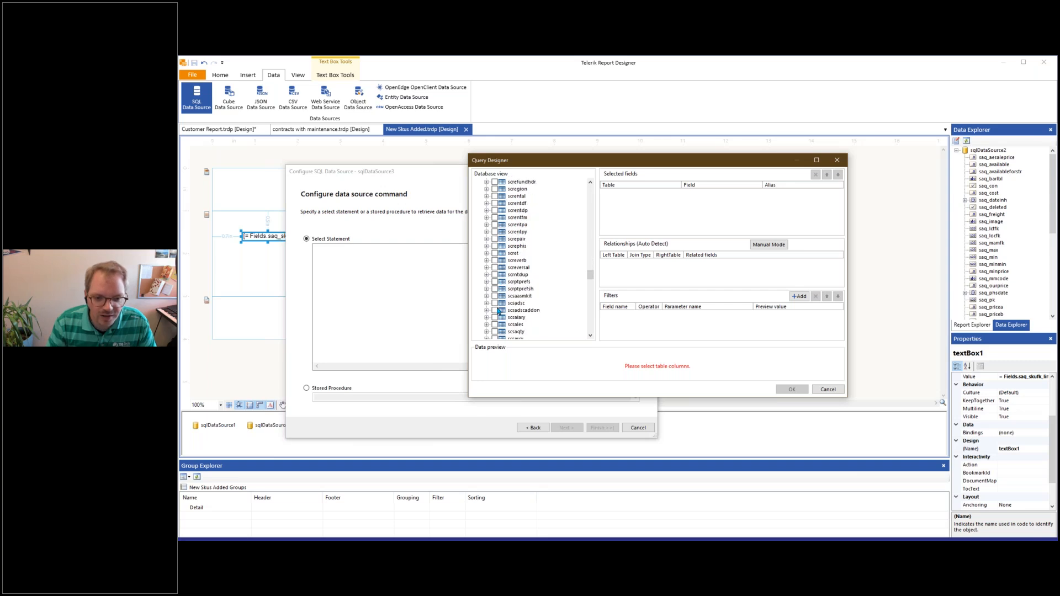
click(494, 303)
scroll(530, 307, down, 1)
scroll(511, 274, down, 1)
click(495, 303)
scroll(503, 315, down, 2)
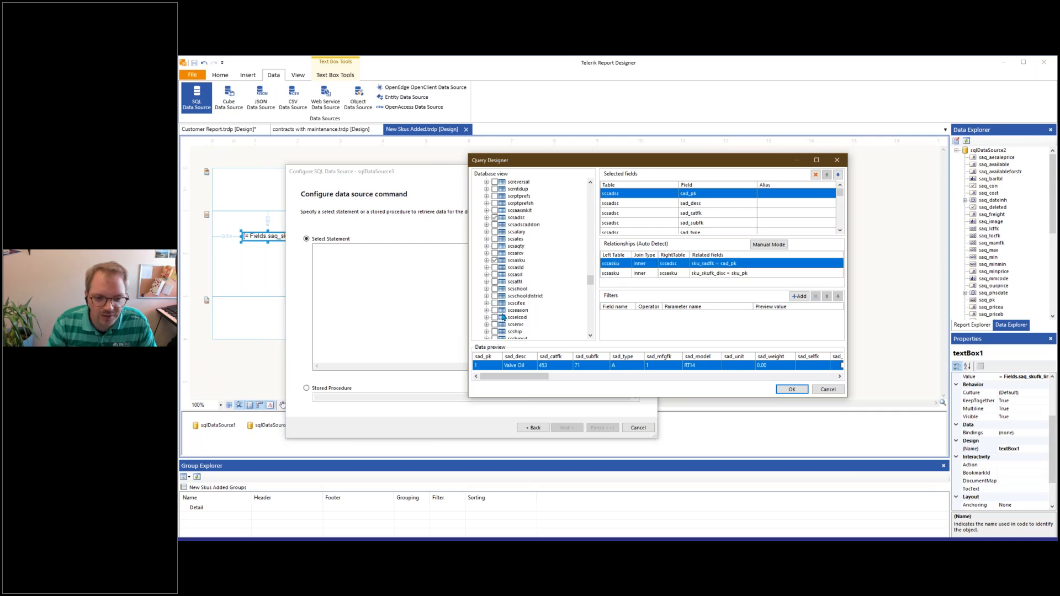
click(496, 247)
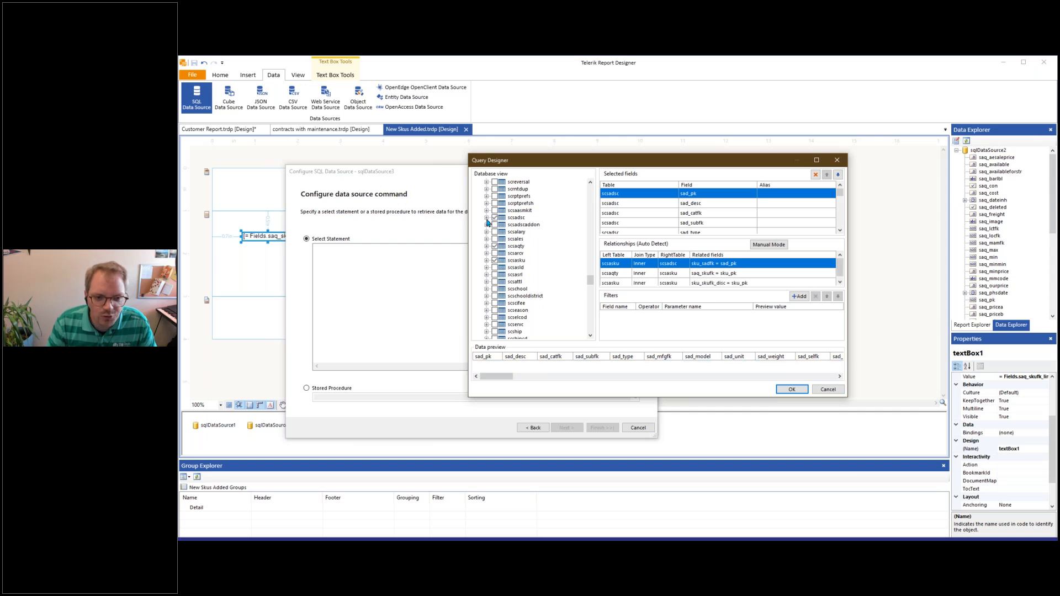
click(783, 389)
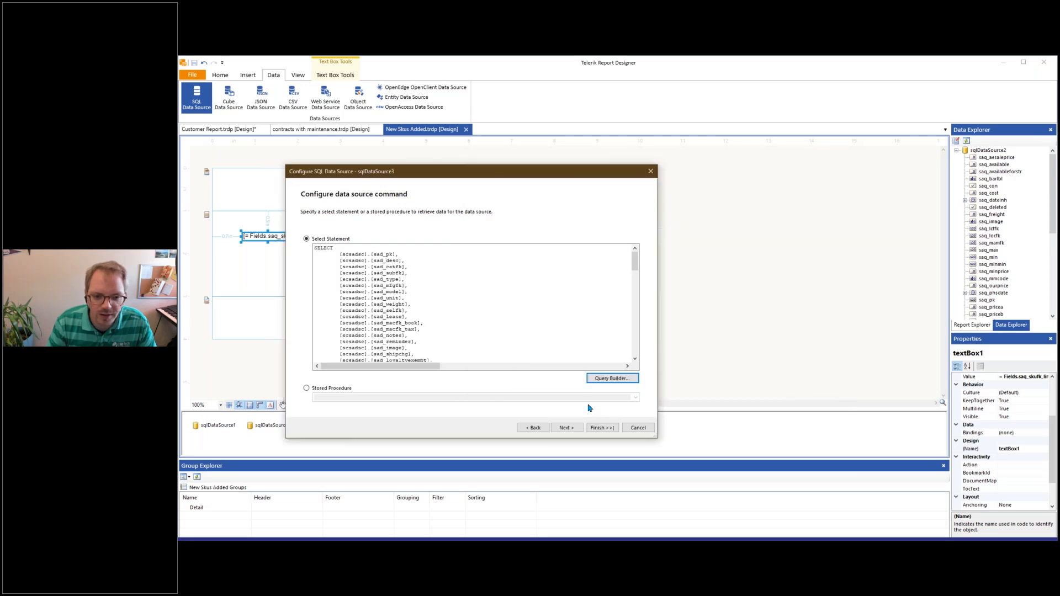
click(597, 429)
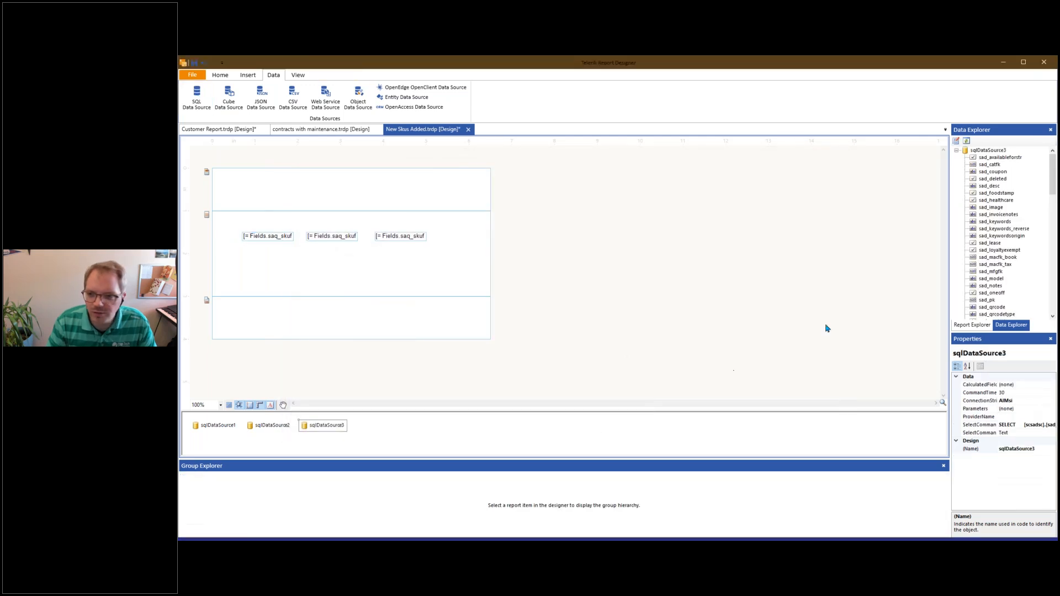
Delete the three SKU key field text boxes from the detail section
drag(1053, 177, 1043, 304)
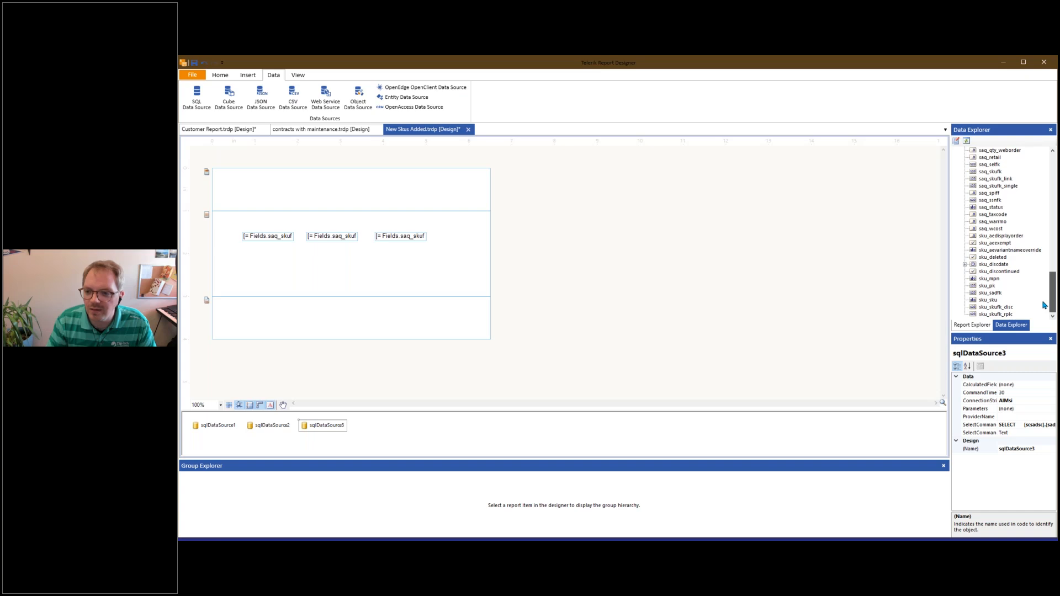
click(268, 237)
key(Delete)
click(322, 239)
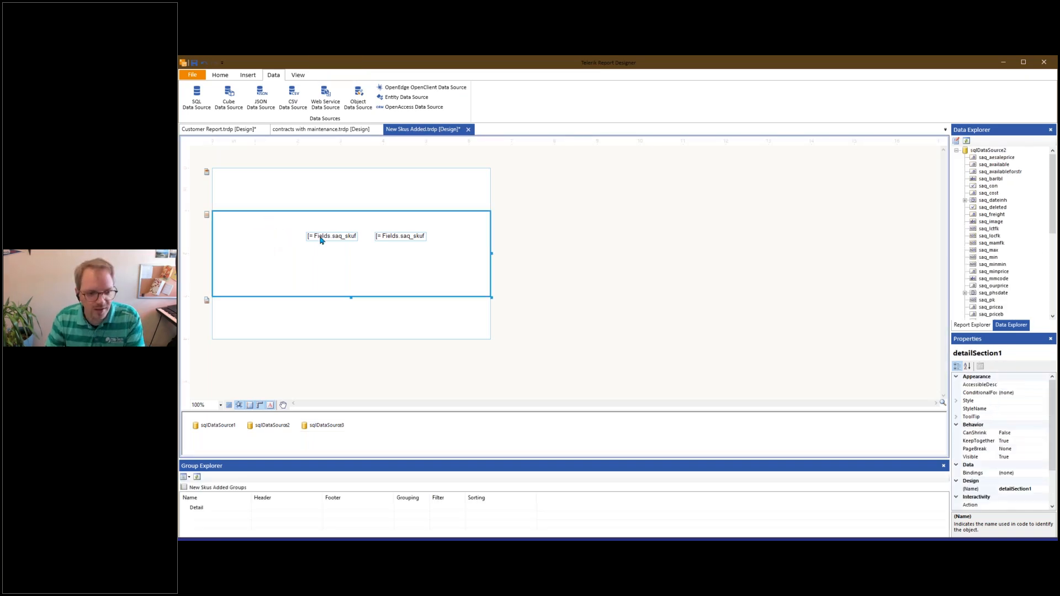
key(Delete)
click(414, 238)
key(Delete)
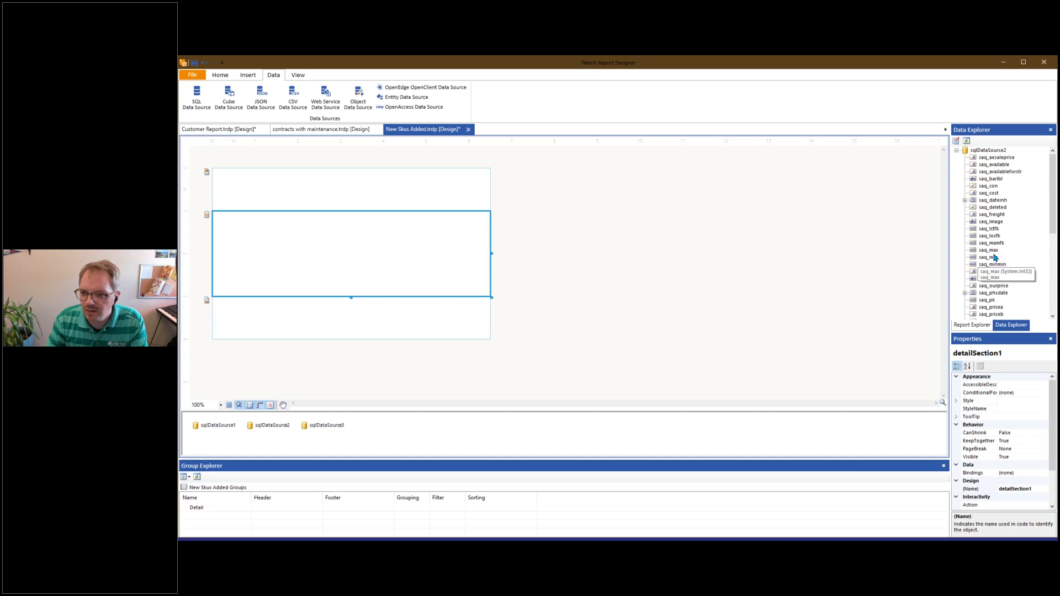
scroll(1000, 237, down, 8)
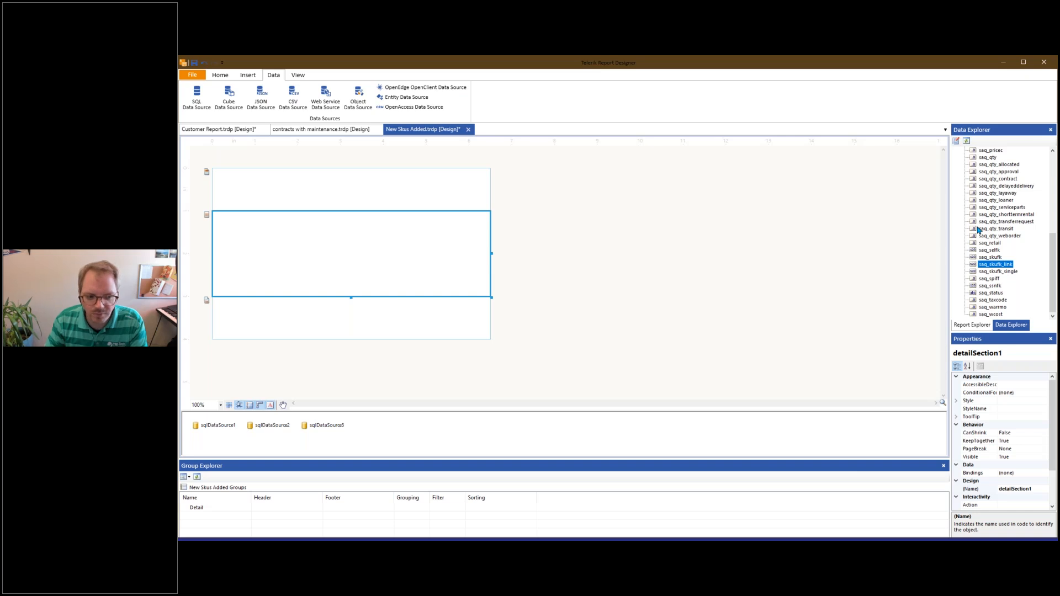
click(996, 200)
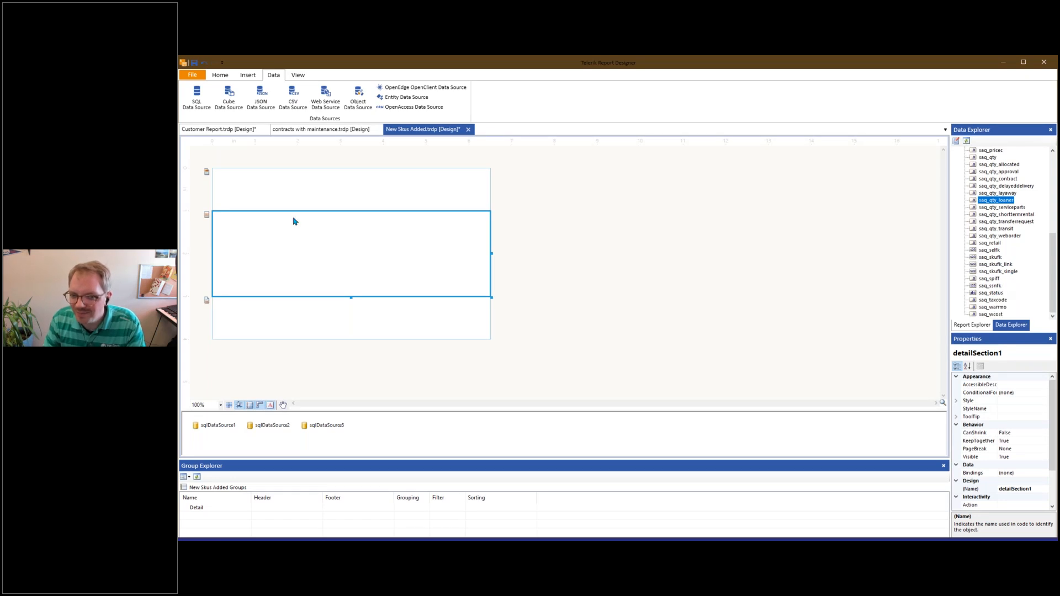
Start another SQL data source using the shared AIMsi connection and open the query builder for its select statement
click(197, 98)
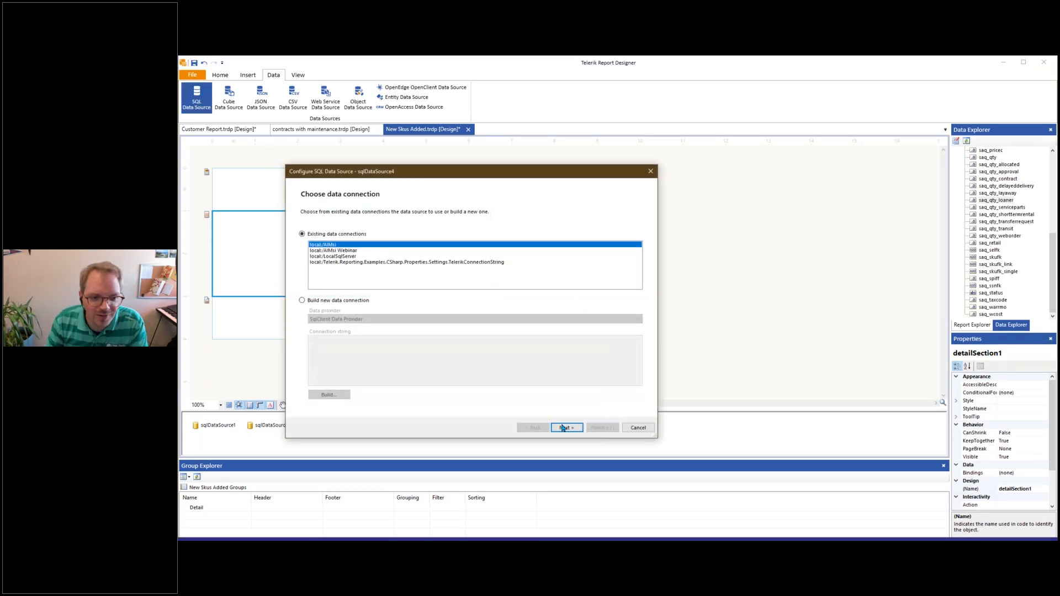
click(566, 428)
click(567, 428)
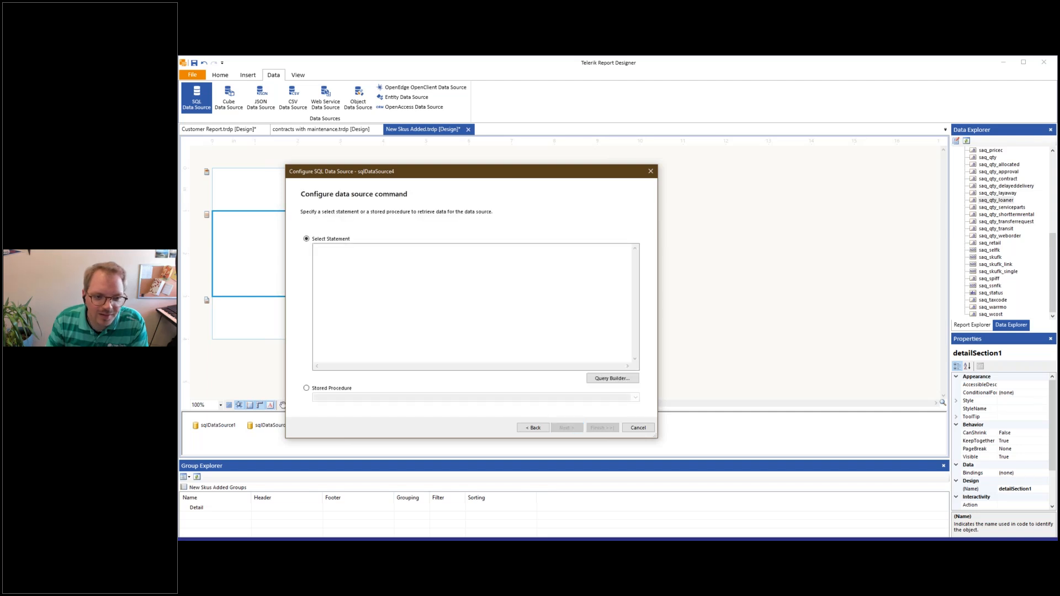
click(612, 379)
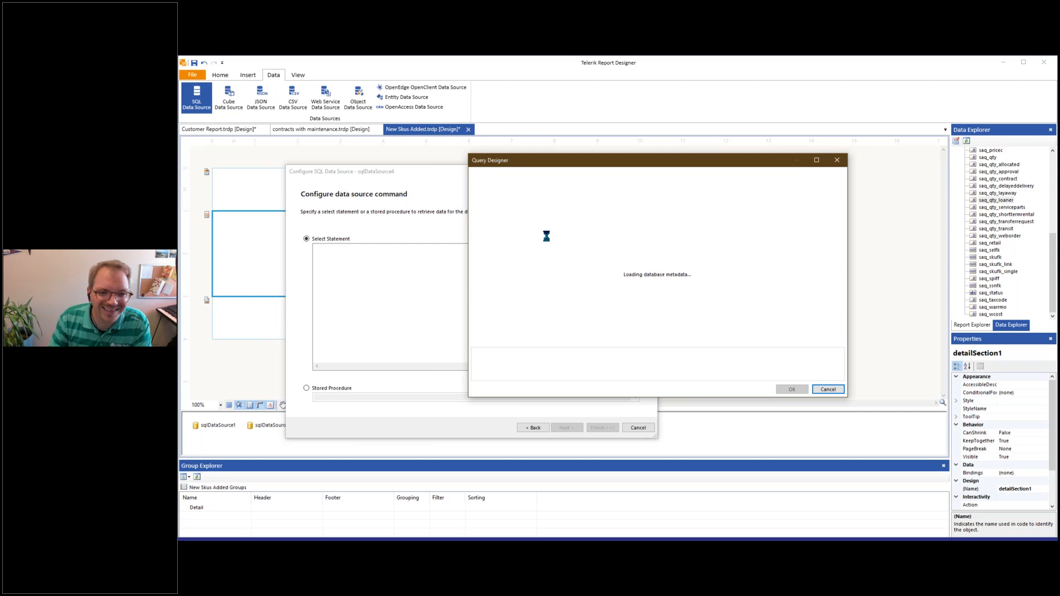
Select the scsadsc, scsaqty and scsasku tables for the query and finish creating the data source
scroll(551, 237, down, 20)
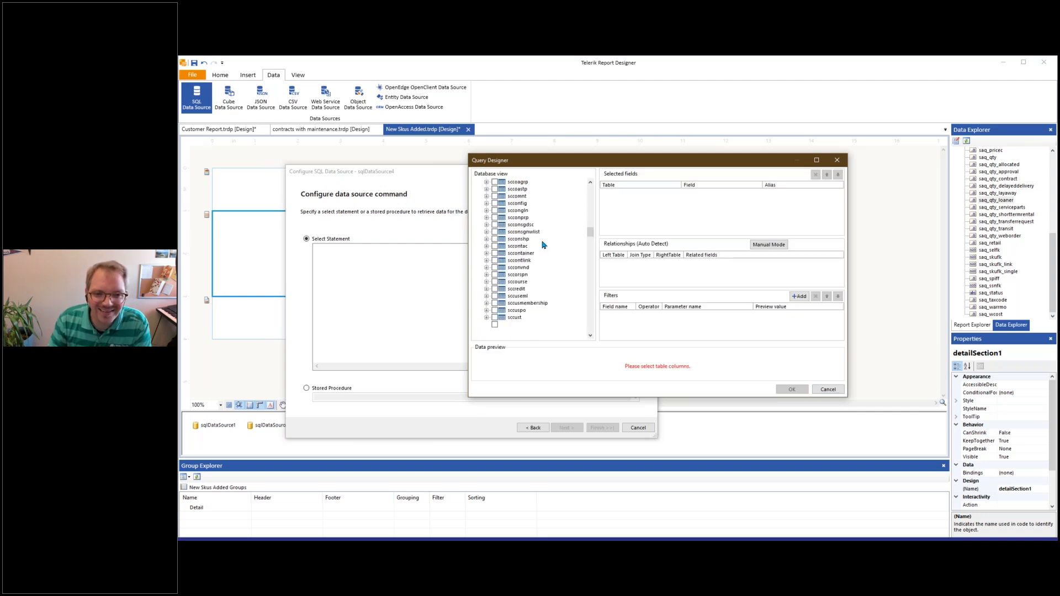
scroll(497, 276, down, 5)
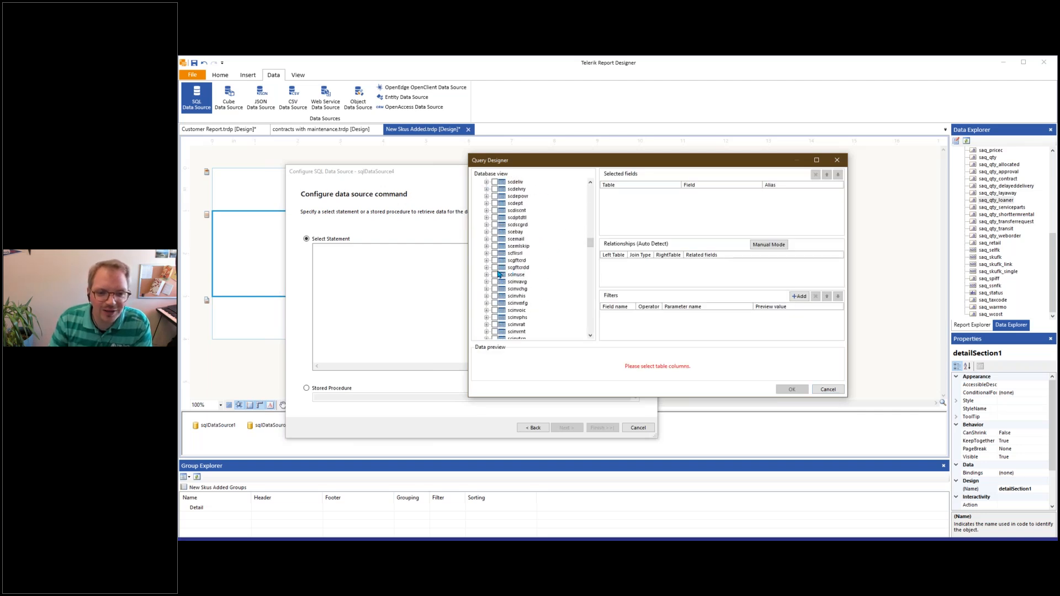
scroll(493, 283, down, 8)
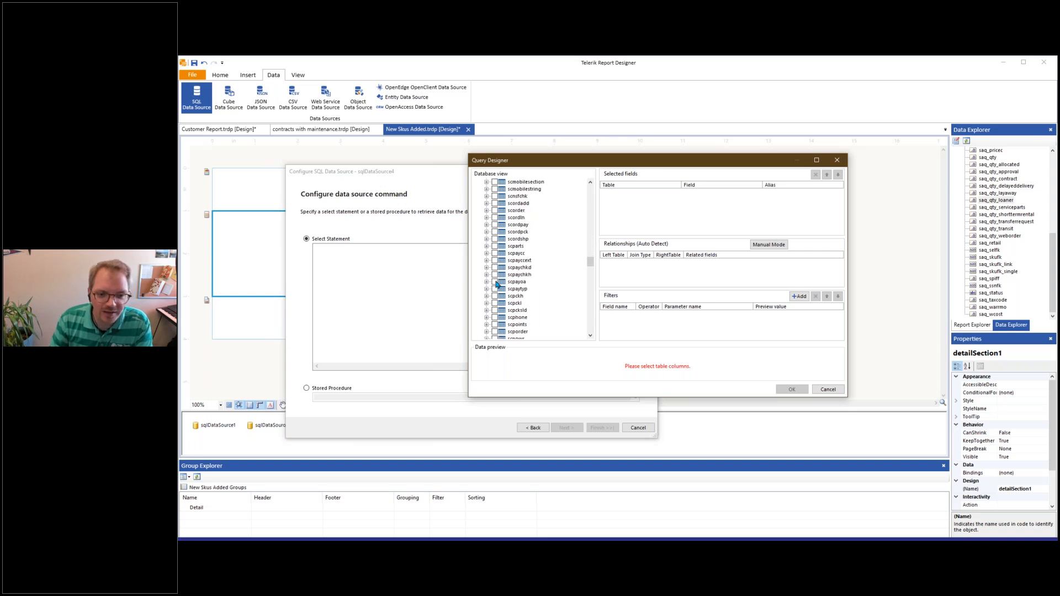
scroll(496, 284, down, 3)
scroll(502, 292, down, 4)
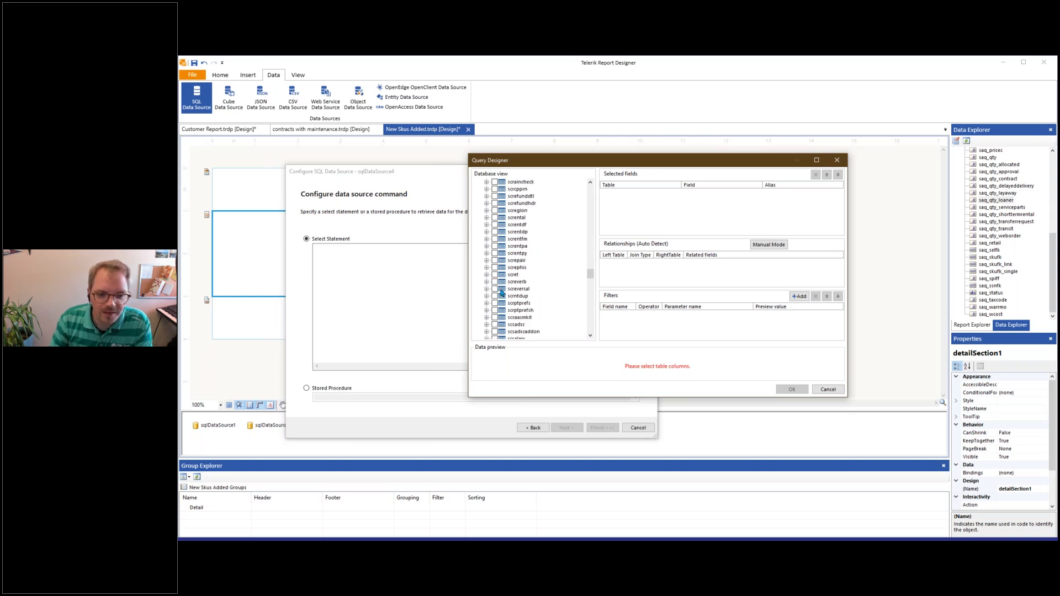
click(494, 260)
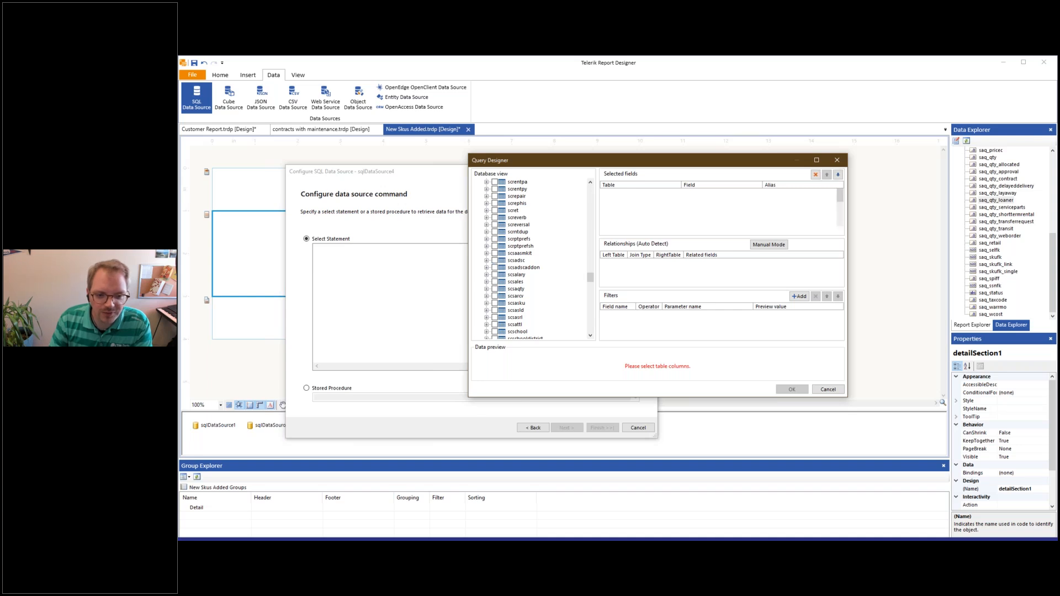
scroll(540, 294, down, 1)
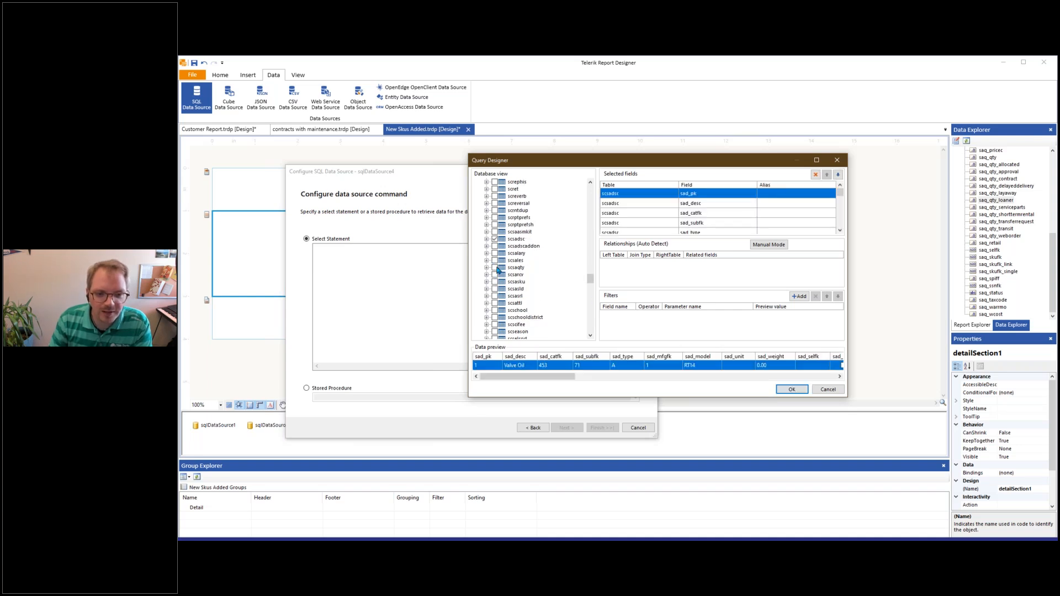
click(495, 268)
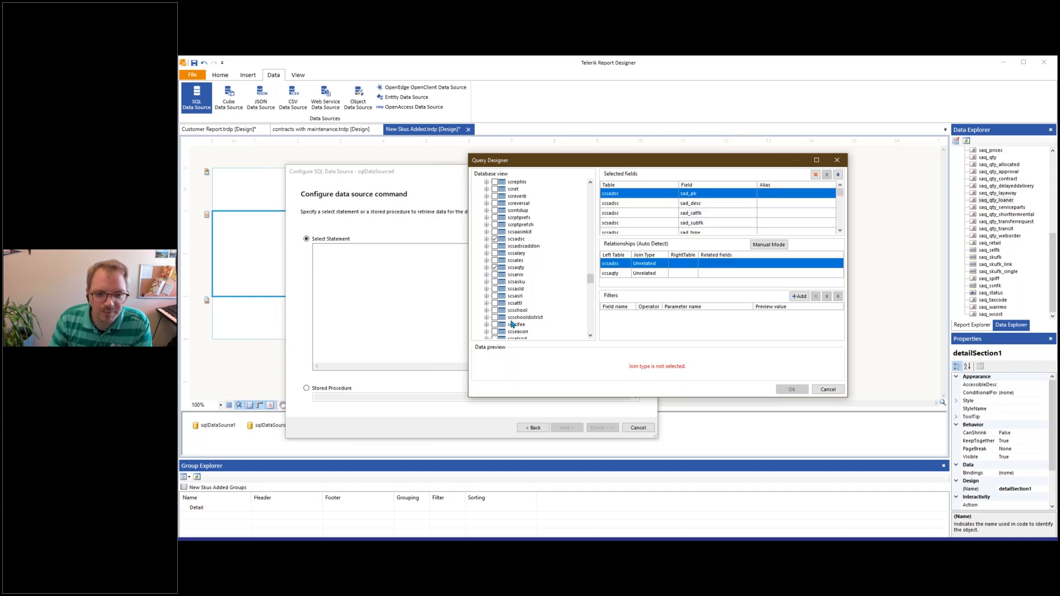
click(494, 282)
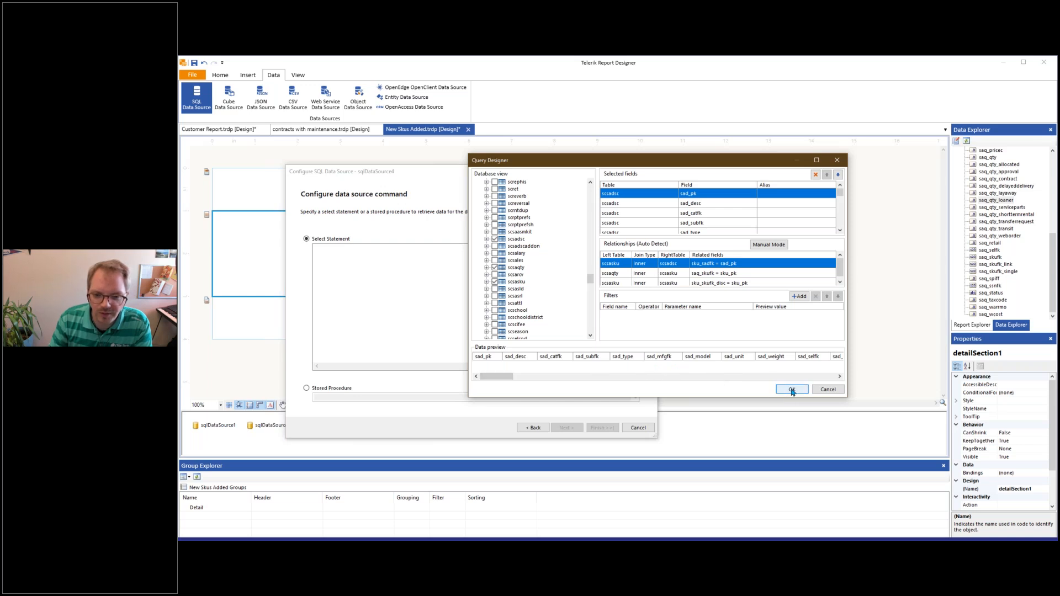
click(792, 390)
click(602, 428)
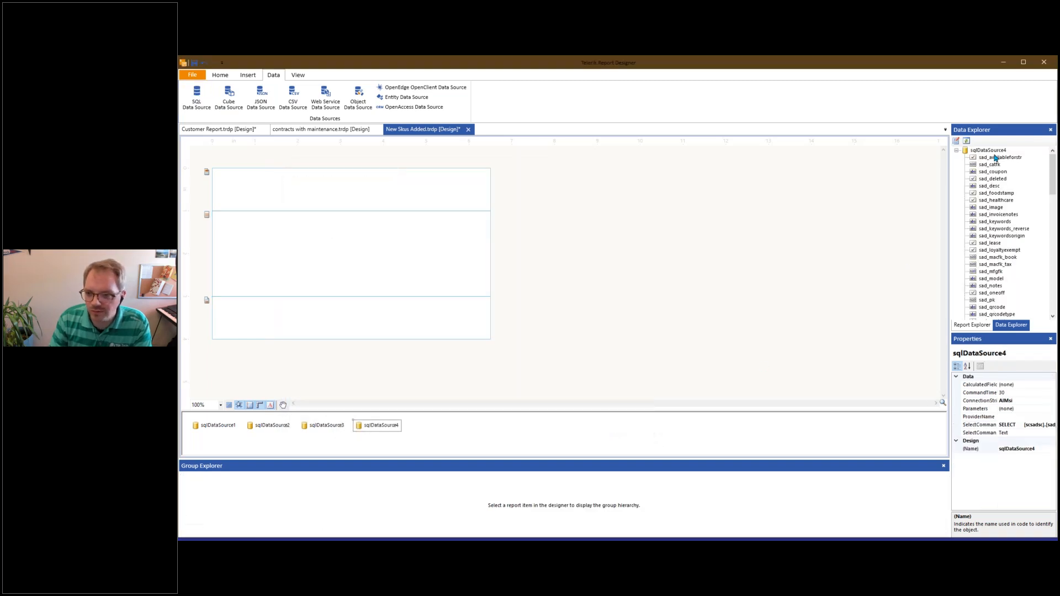
Try to add the sku_sku field from sqlDataSource4 to the report
drag(1054, 191, 1055, 300)
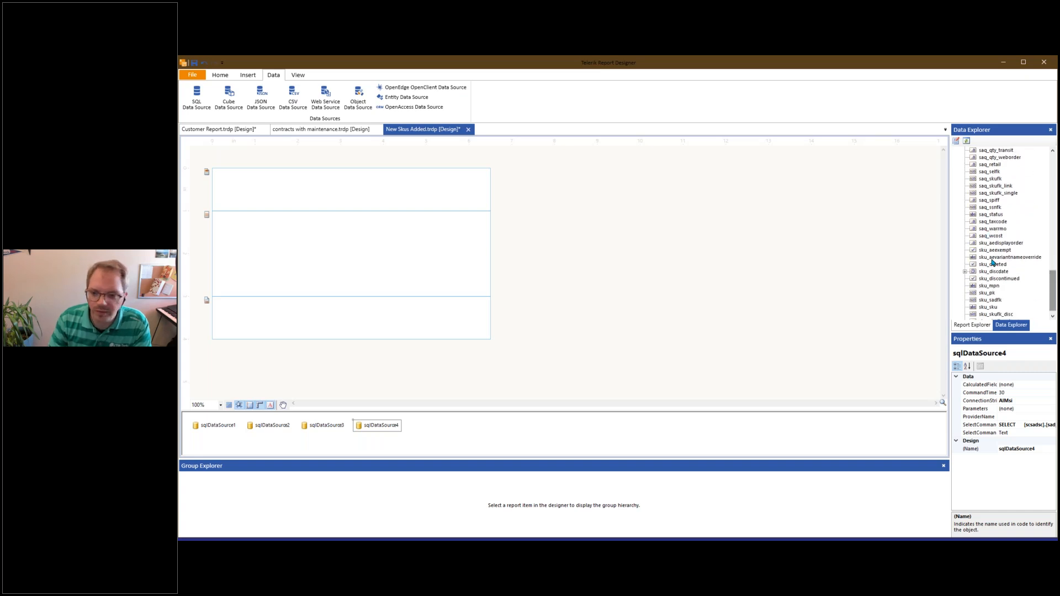
double_click(988, 307)
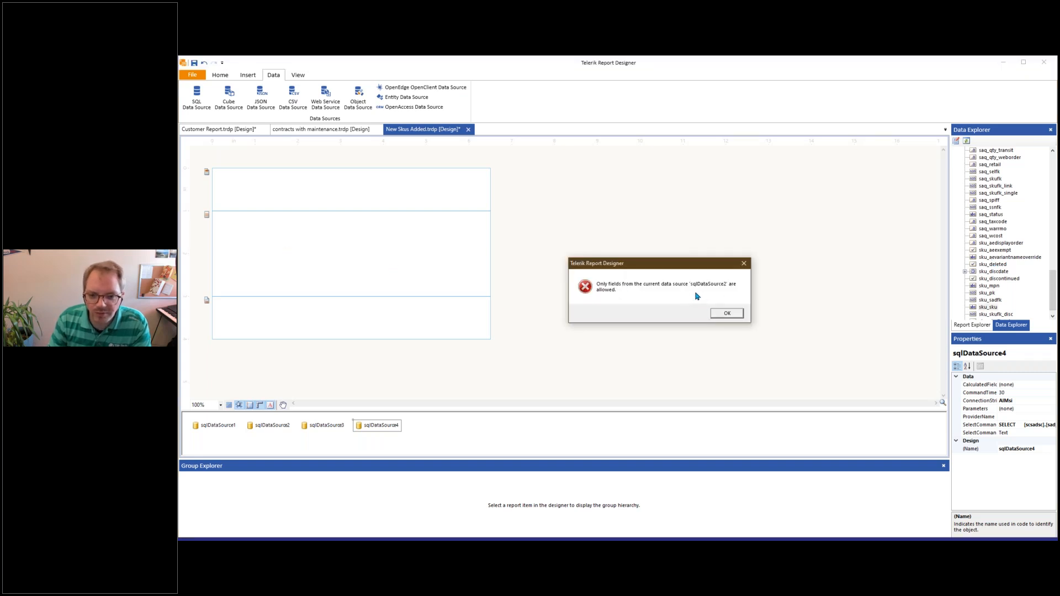
click(726, 314)
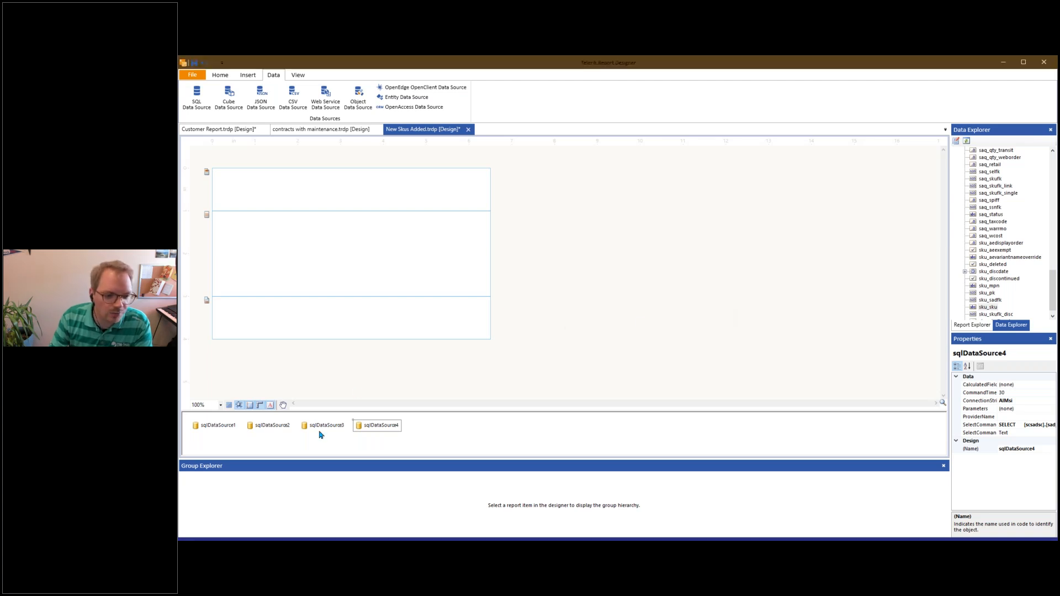
Delete the unused data sources sqlDataSource1, sqlDataSource2 and sqlDataSource3 from the report
click(266, 428)
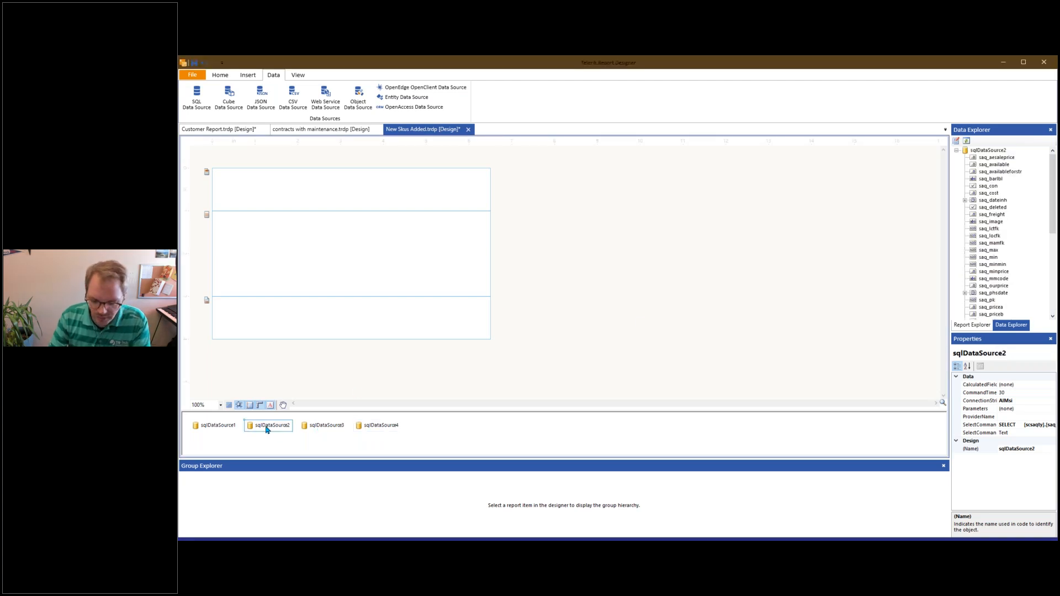
key(Delete)
click(226, 428)
key(Delete)
click(228, 429)
key(Delete)
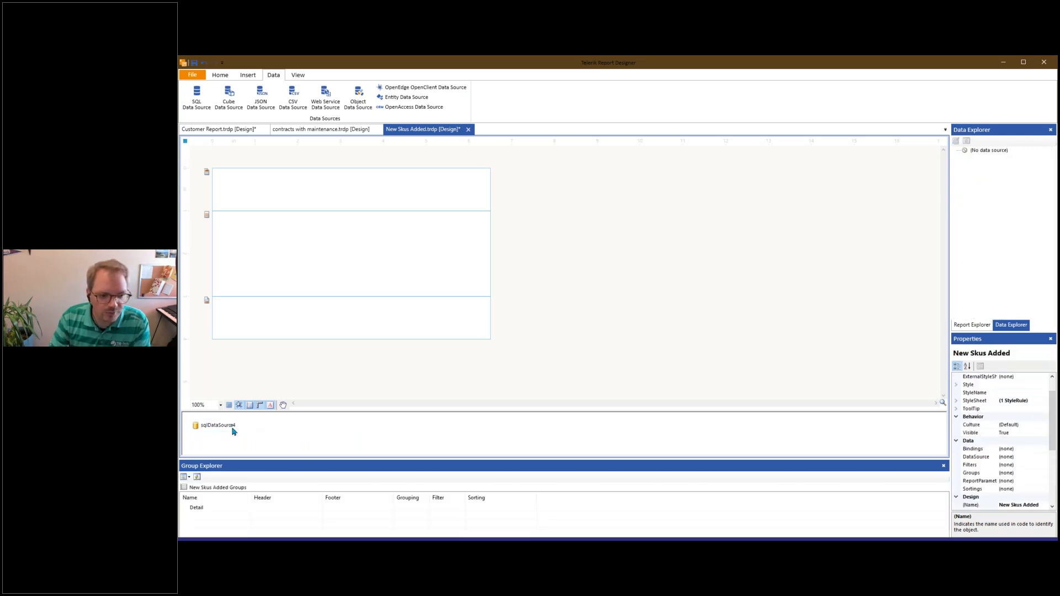
Place the sku_sku field from sqlDataSource4 in the report's detail section
click(232, 429)
drag(1049, 188, 1050, 306)
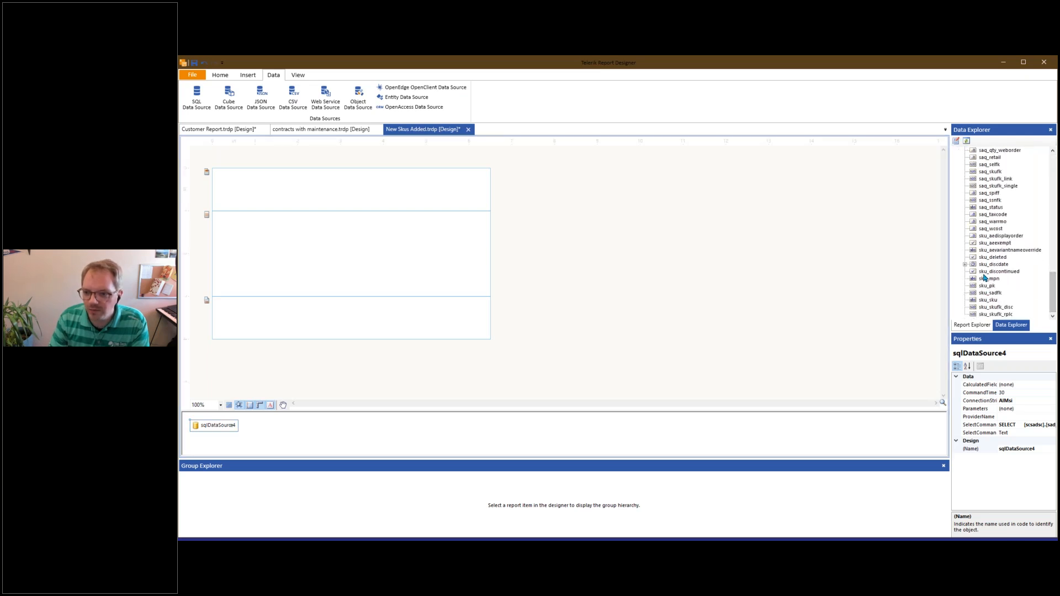
drag(988, 300, 259, 241)
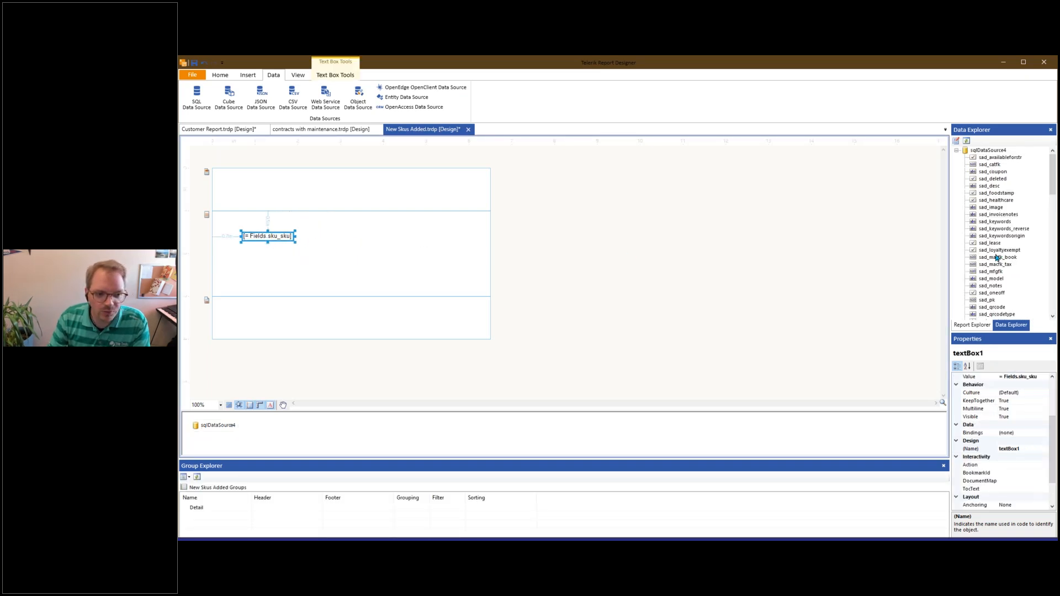
Add the saq_taxcode field beside the SKU field and the sad_desc field above both in the detail section
drag(1052, 175, 1054, 294)
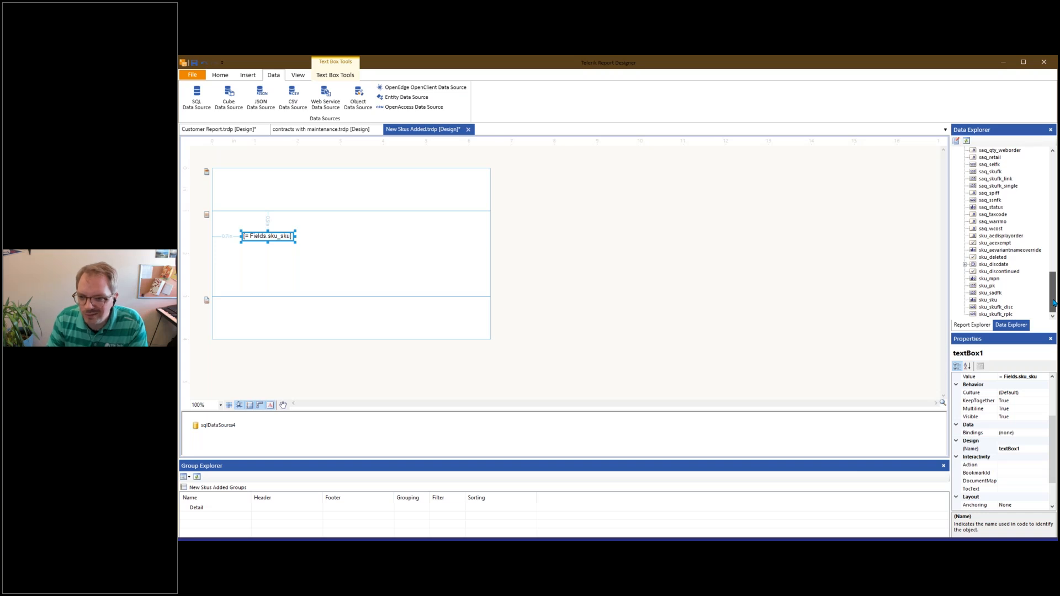
drag(1056, 292, 1056, 282)
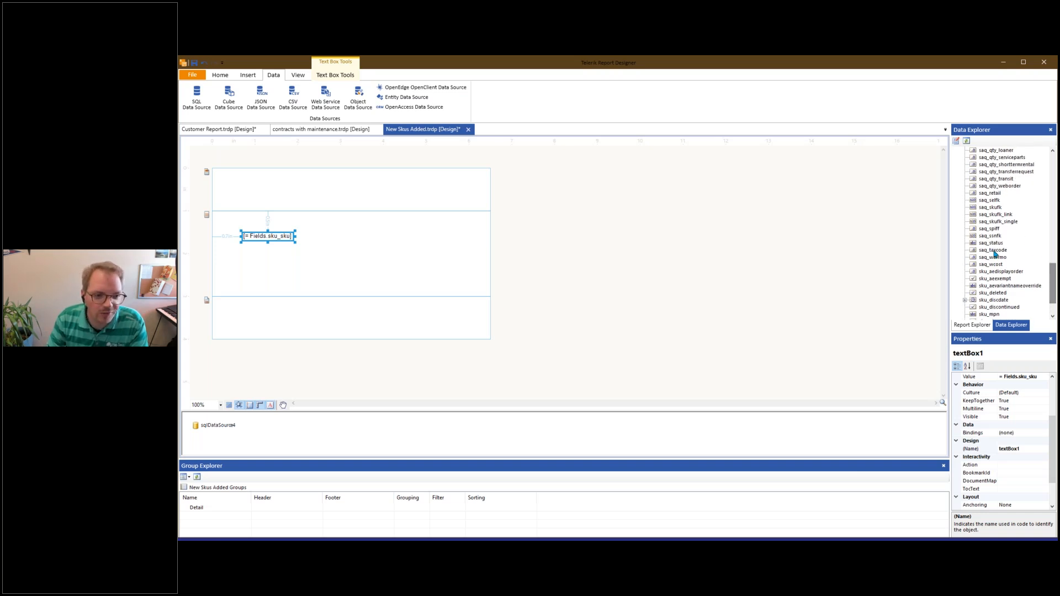
drag(996, 254, 349, 236)
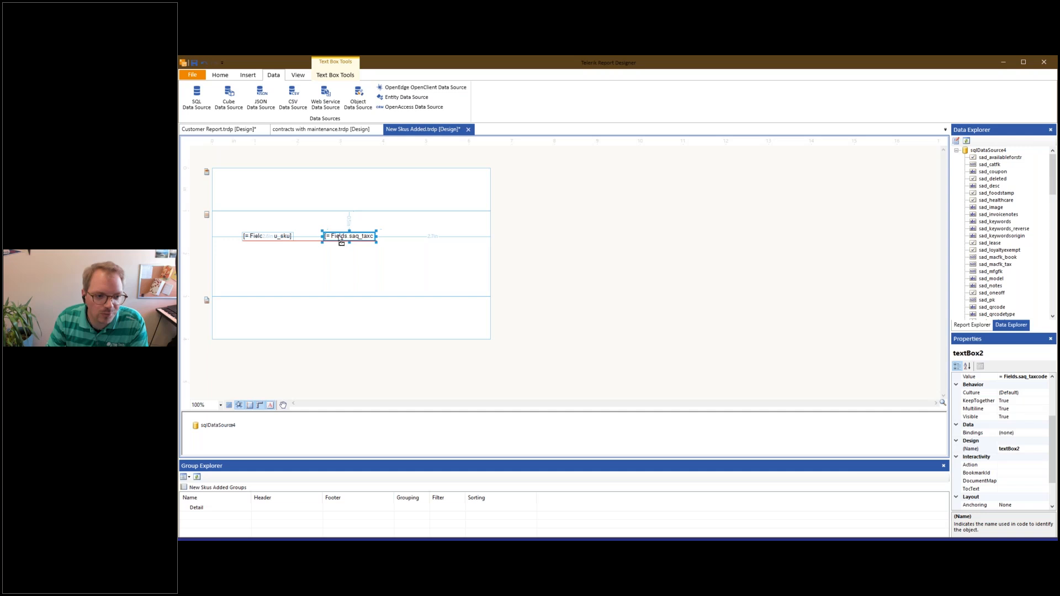
click(291, 272)
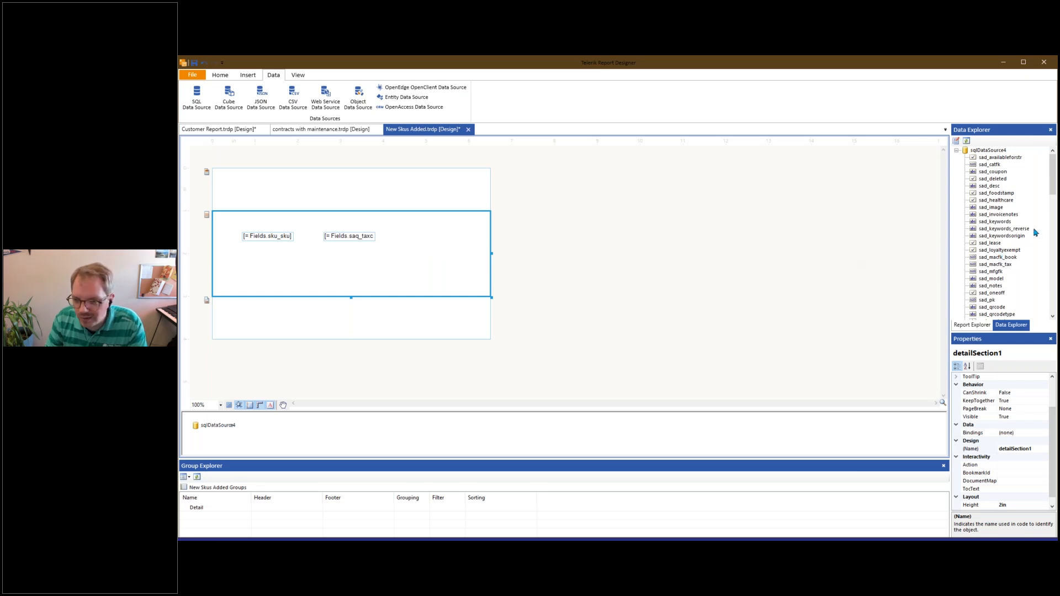
mouse_move(1051, 196)
mouse_down()
mouse_move(1055, 237)
mouse_move(1055, 181)
mouse_up()
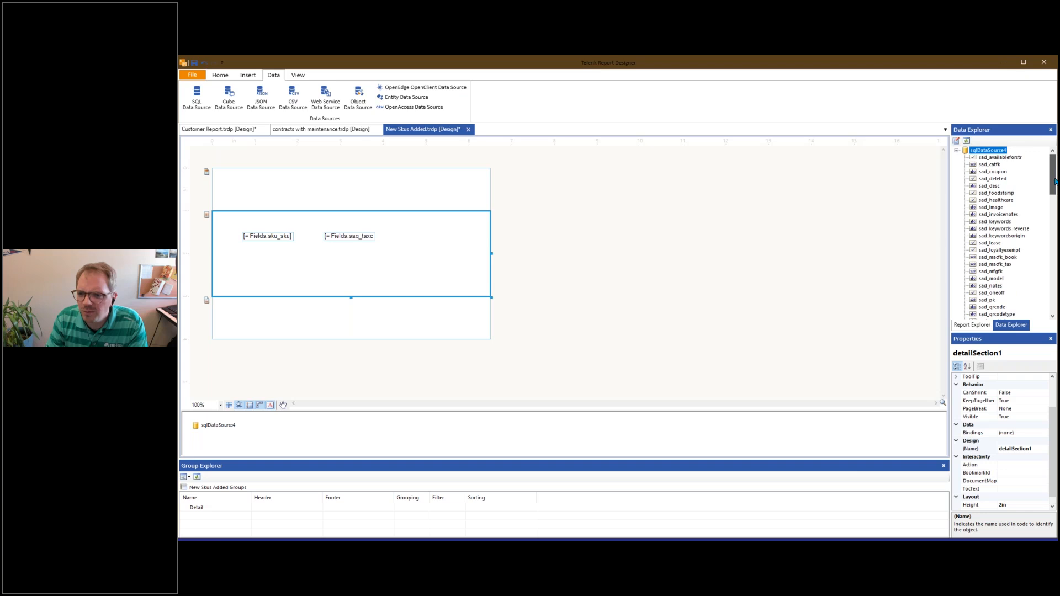
drag(989, 186, 376, 222)
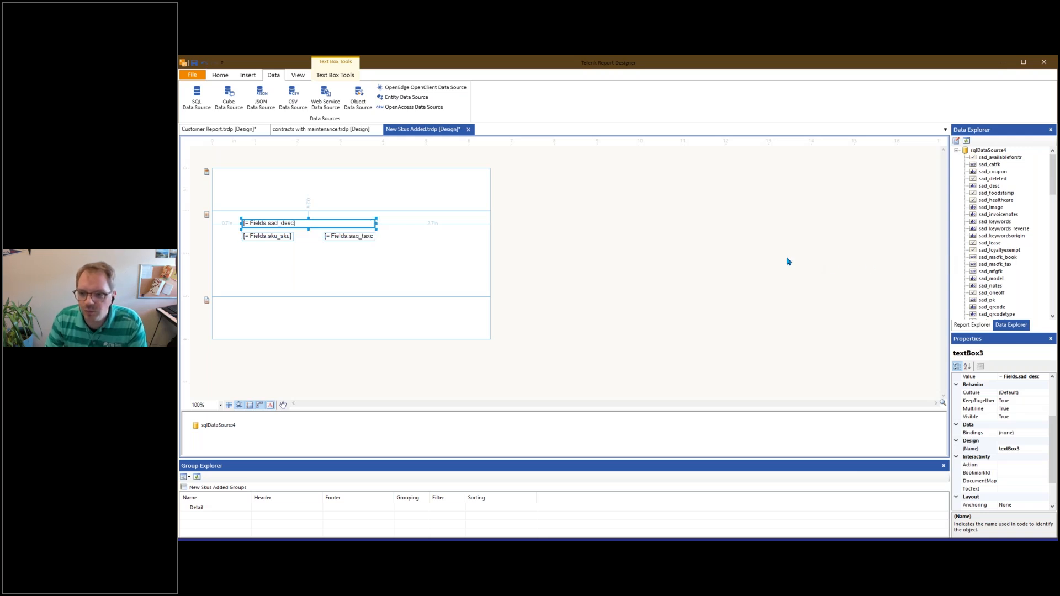
Add a report parameter named EntryDate
right_click(649, 266)
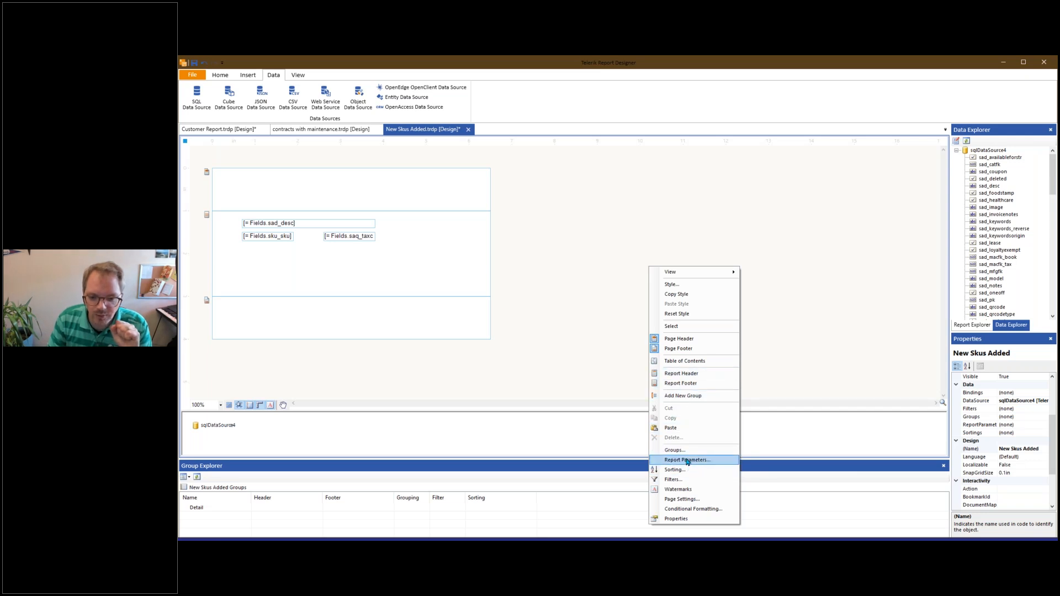
click(687, 460)
click(573, 332)
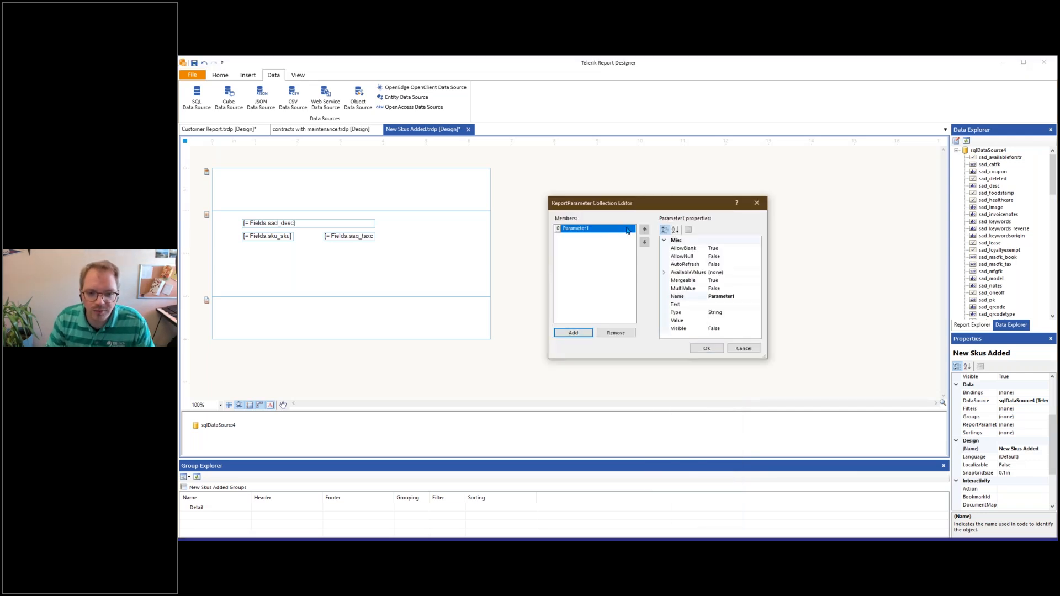
drag(735, 300, 706, 298)
text(EntryDate)
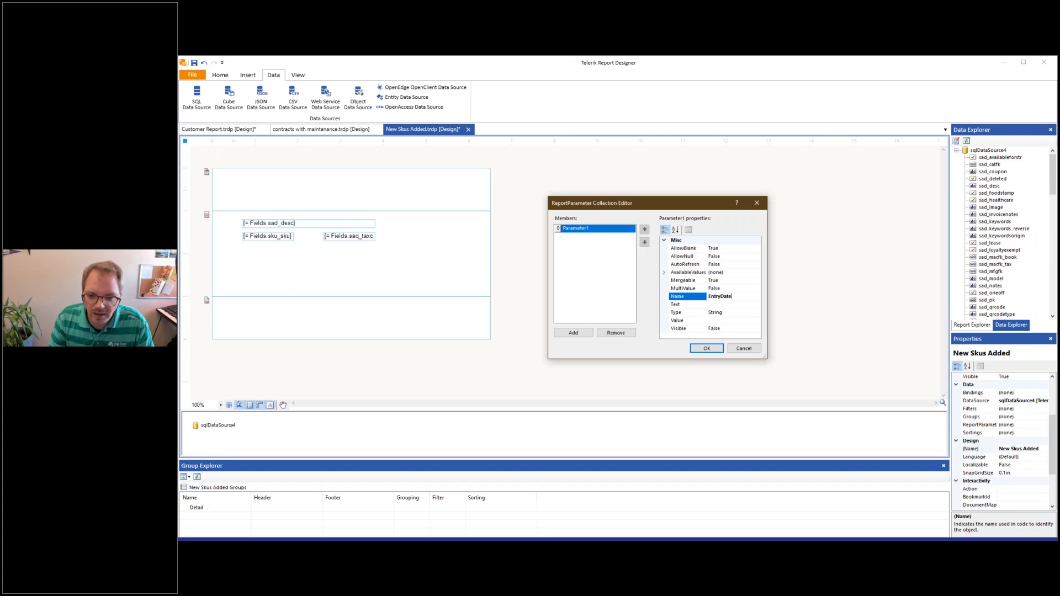
Set the EntryDate parameter's type to DateTime, make it visible and save the report parameters
click(724, 311)
click(757, 313)
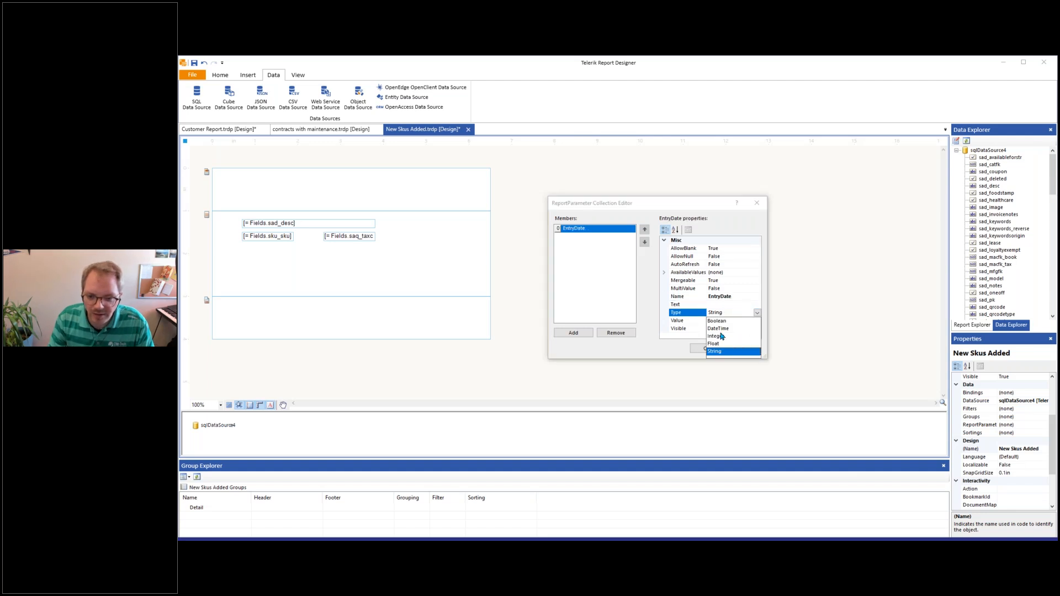
click(717, 329)
click(756, 328)
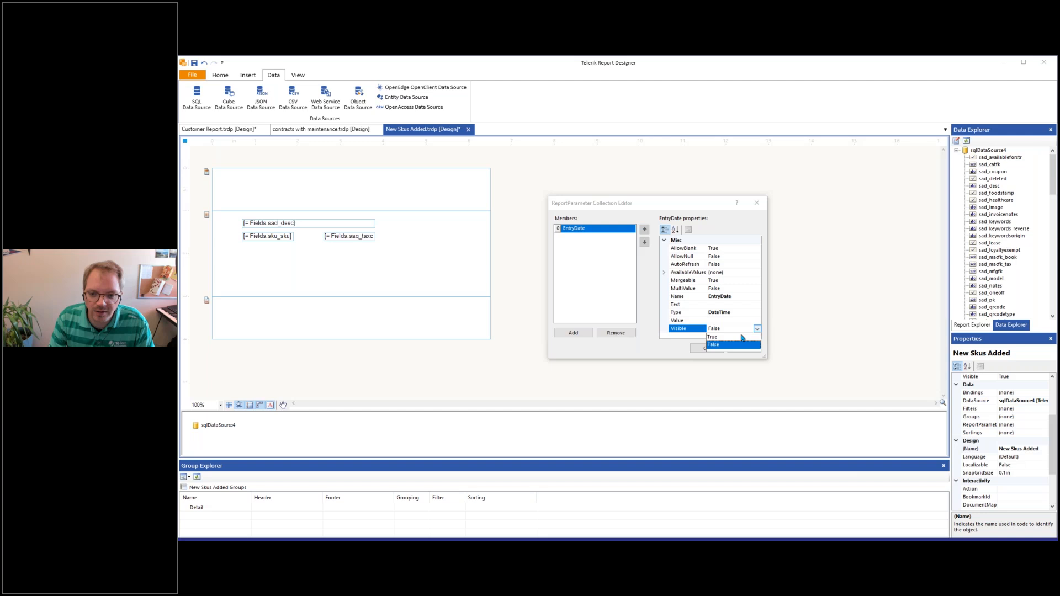
click(718, 337)
click(707, 348)
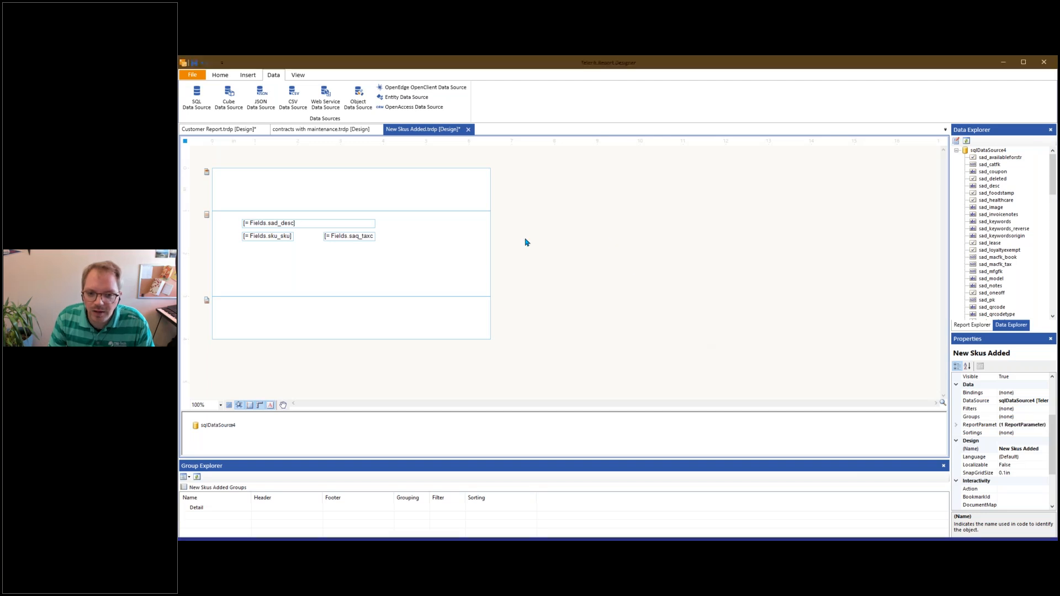
Examine the field expressions available for a new report filter, looking for an entry date, and cancel the filter
right_click(525, 238)
click(568, 451)
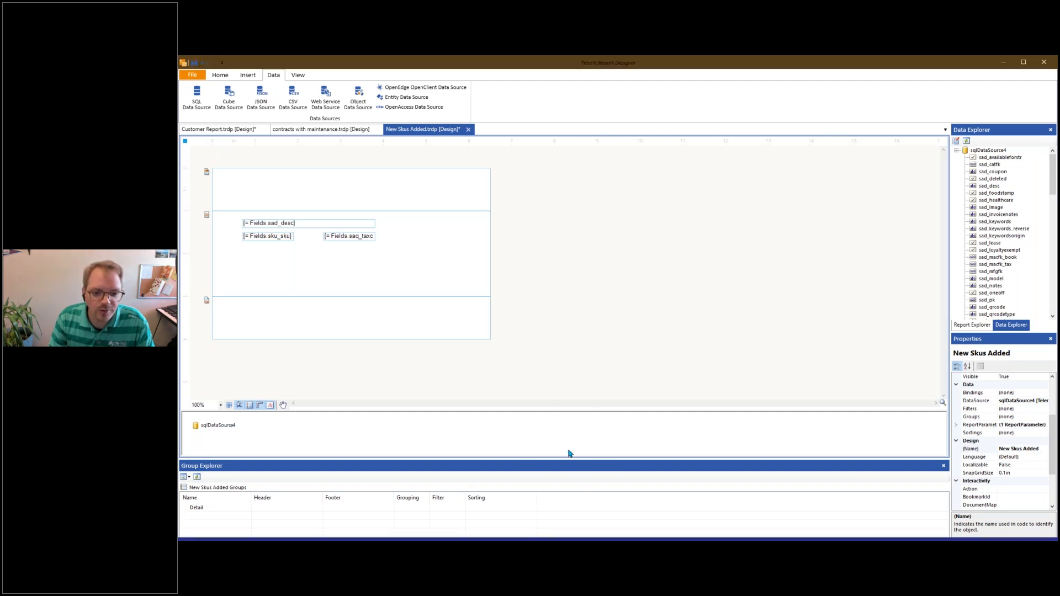
click(578, 191)
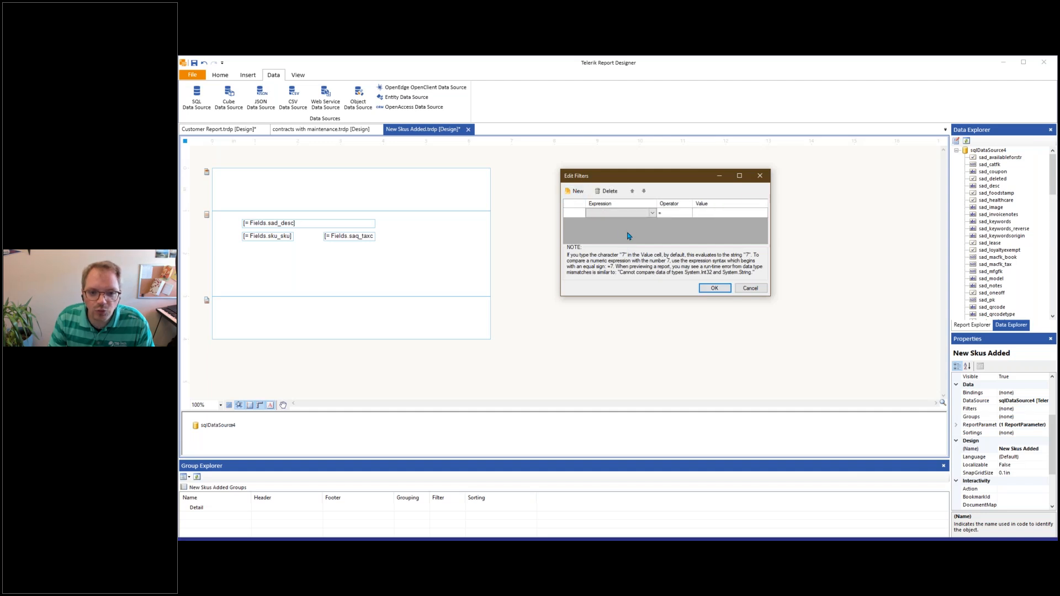
click(651, 213)
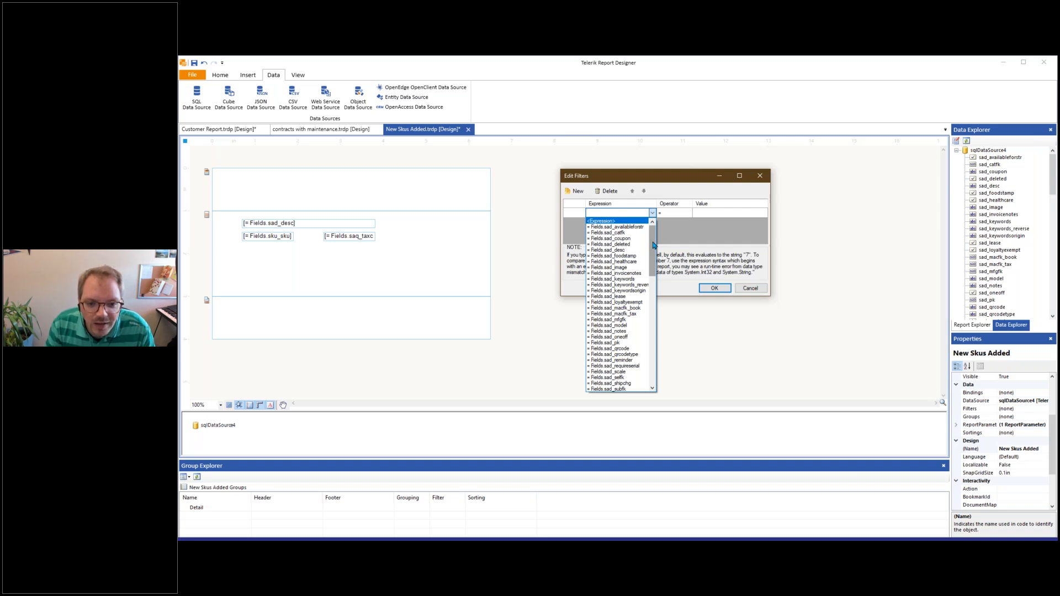
drag(654, 245, 648, 300)
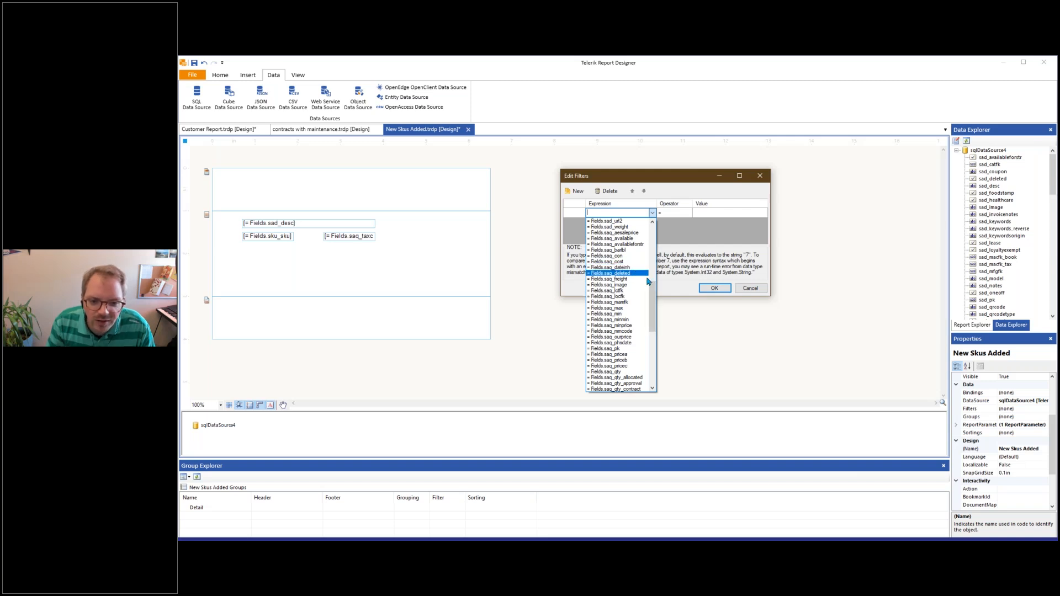
drag(653, 293, 649, 345)
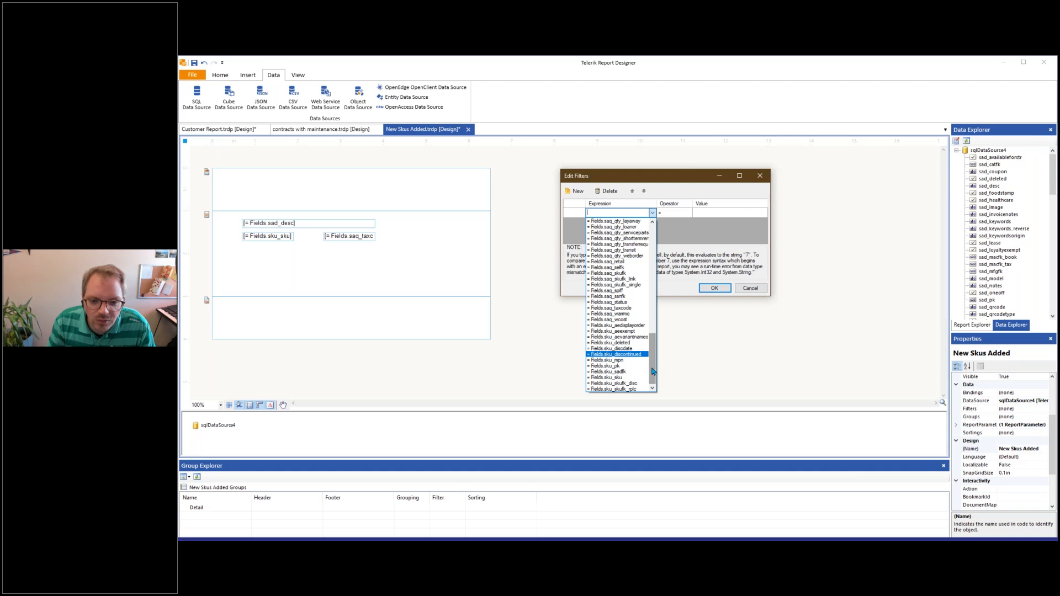
drag(653, 362, 641, 258)
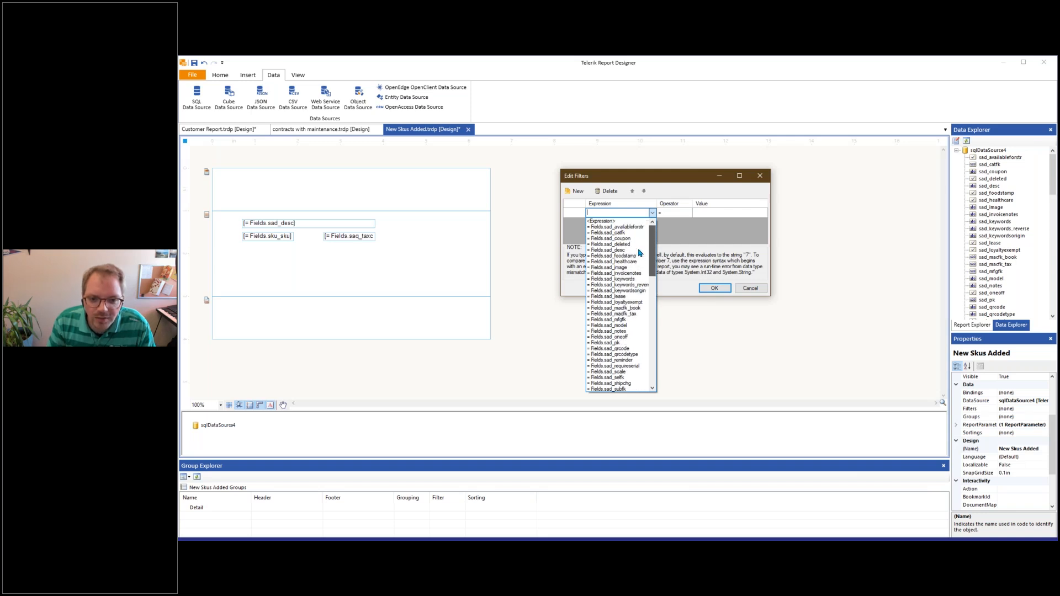
scroll(638, 257, down, 3)
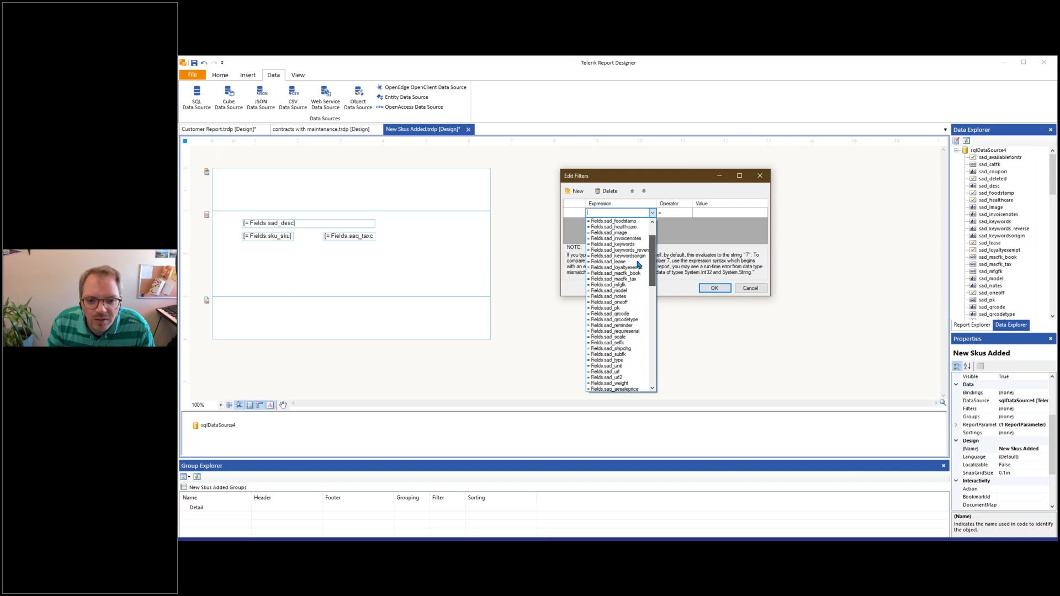
scroll(638, 272, down, 4)
scroll(638, 296, down, 2)
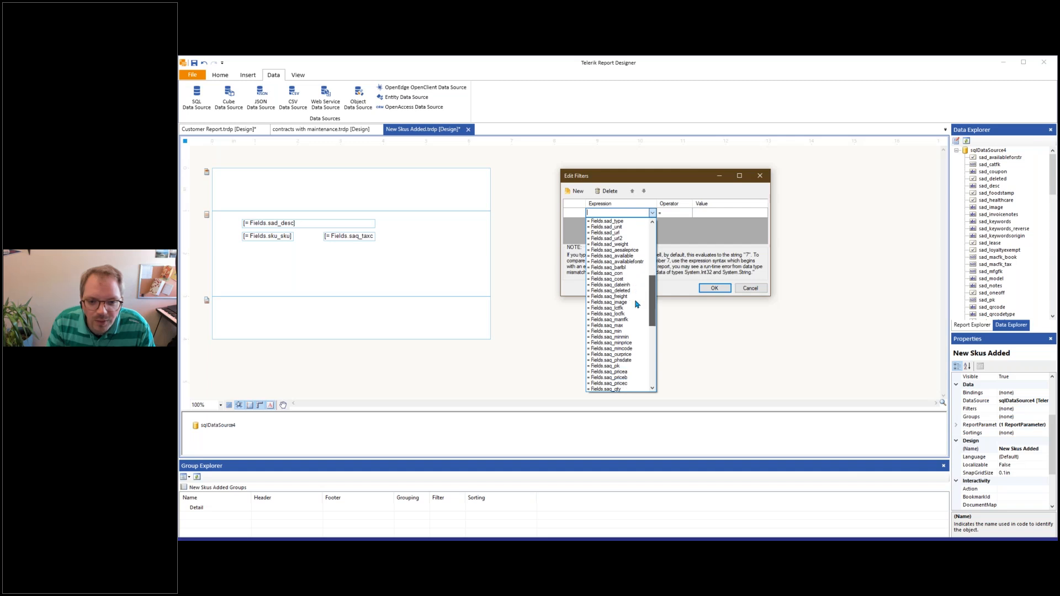
scroll(637, 304, down, 2)
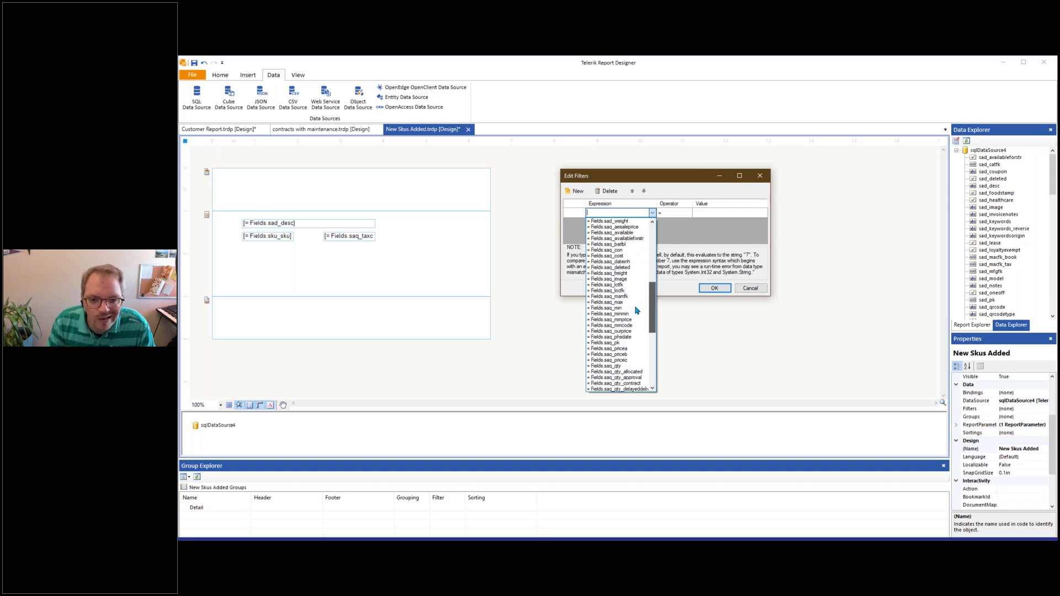
scroll(637, 318, down, 1)
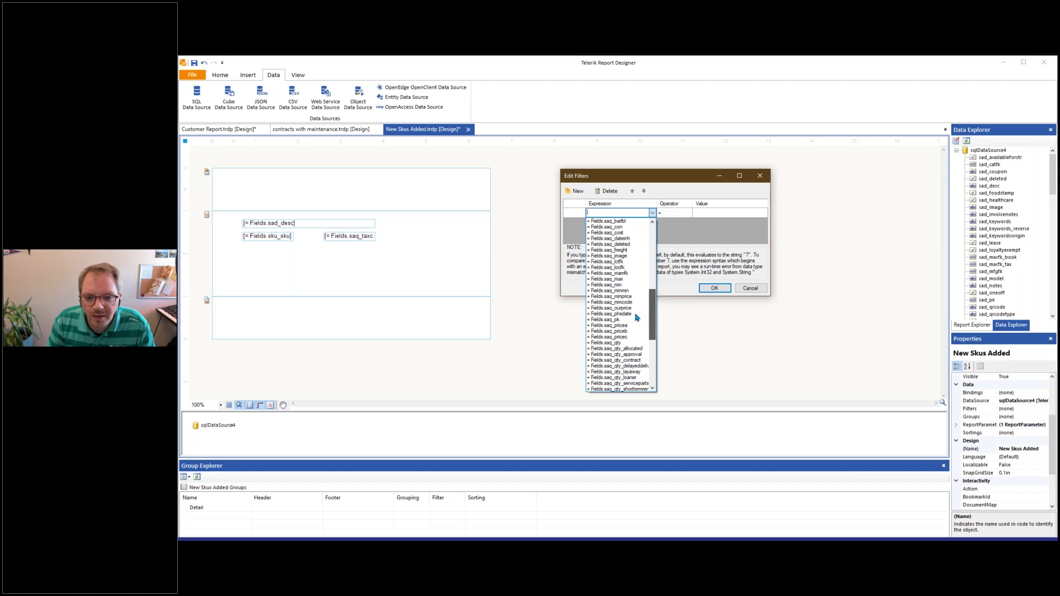
scroll(638, 328, down, 4)
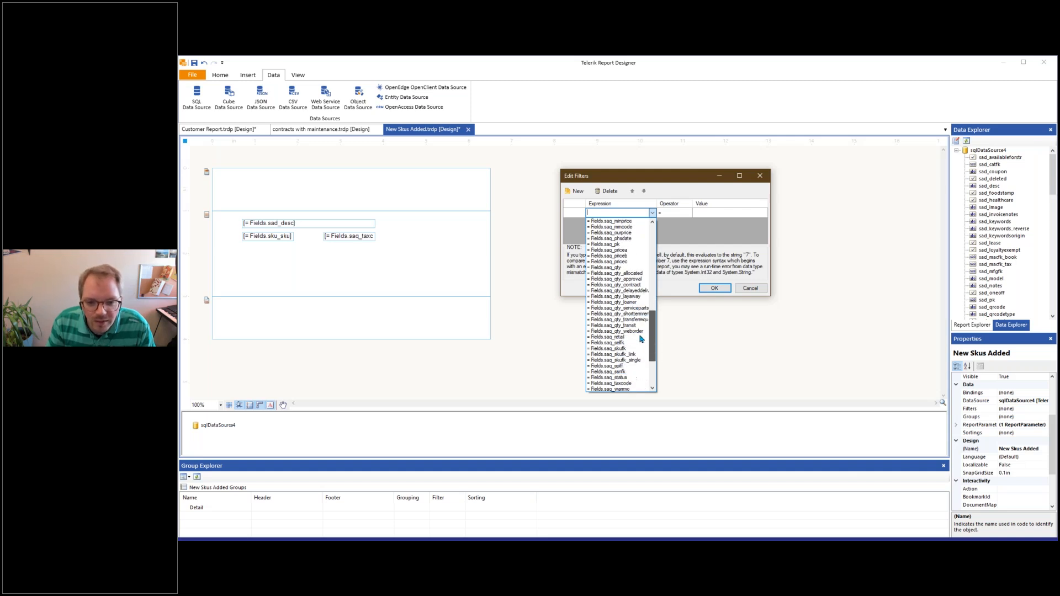
scroll(641, 339, down, 3)
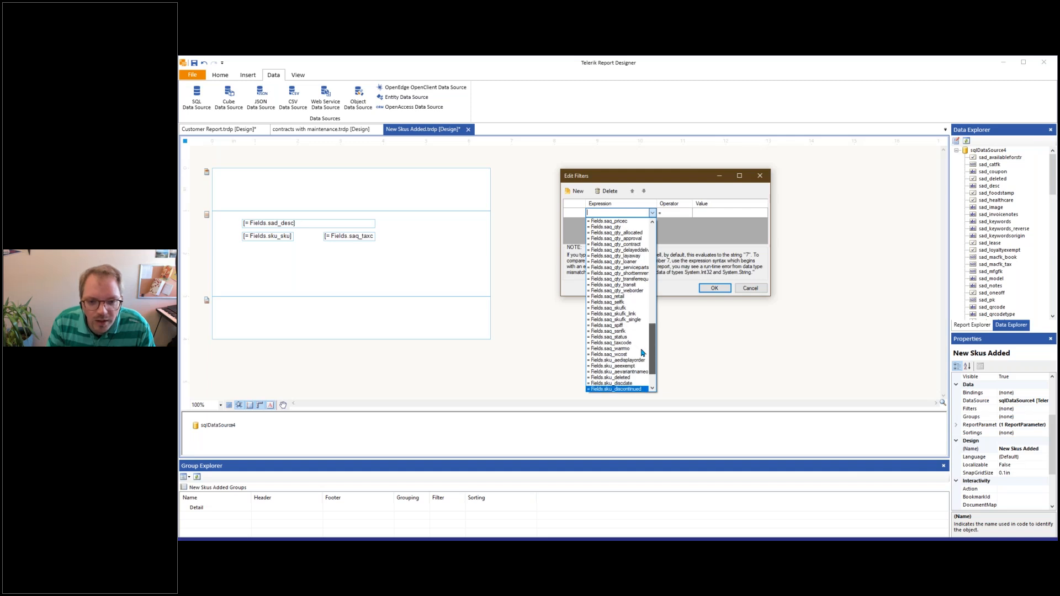
scroll(642, 354, down, 2)
scroll(642, 361, down, 1)
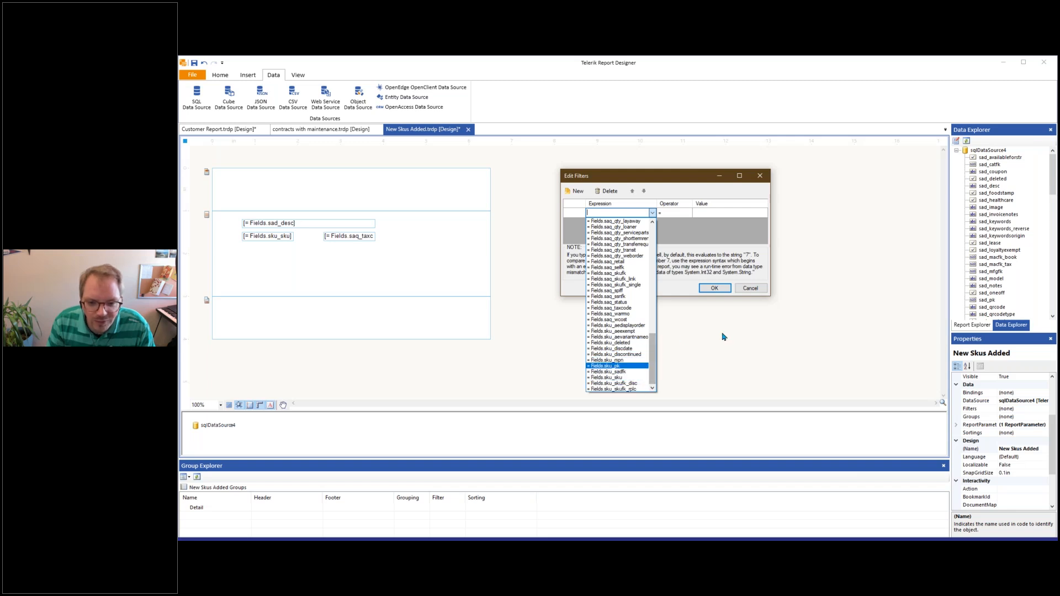
click(759, 340)
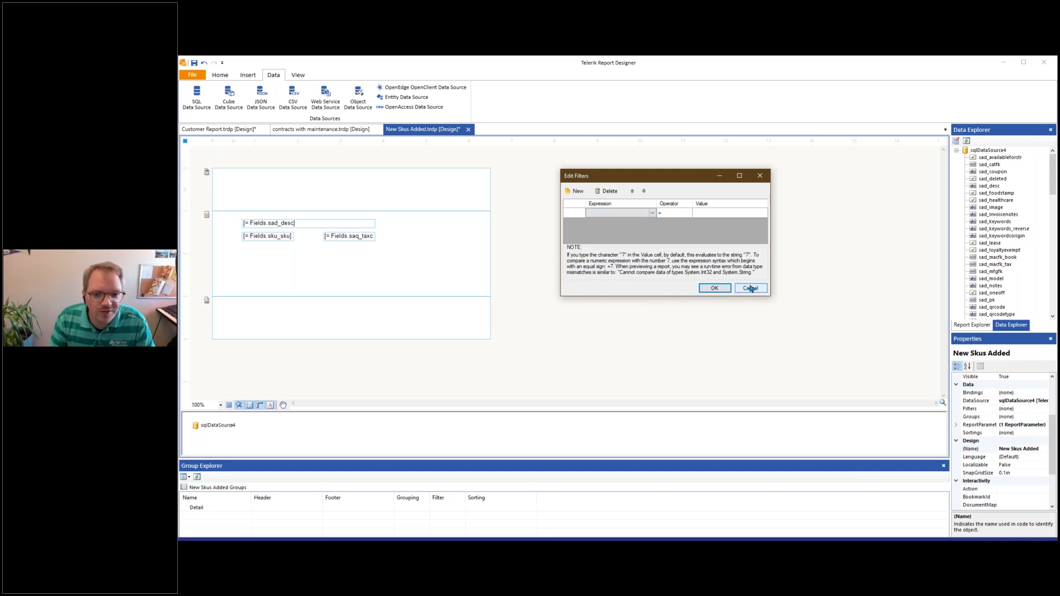
click(750, 288)
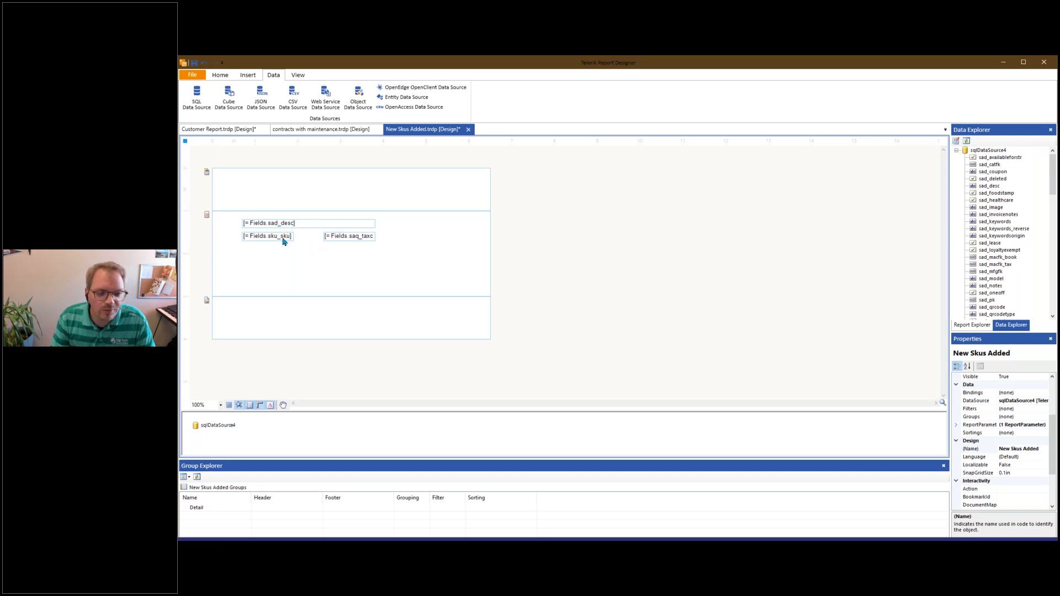
Preview the report to check the EntryDate parameter prompt and return to the design view
click(220, 75)
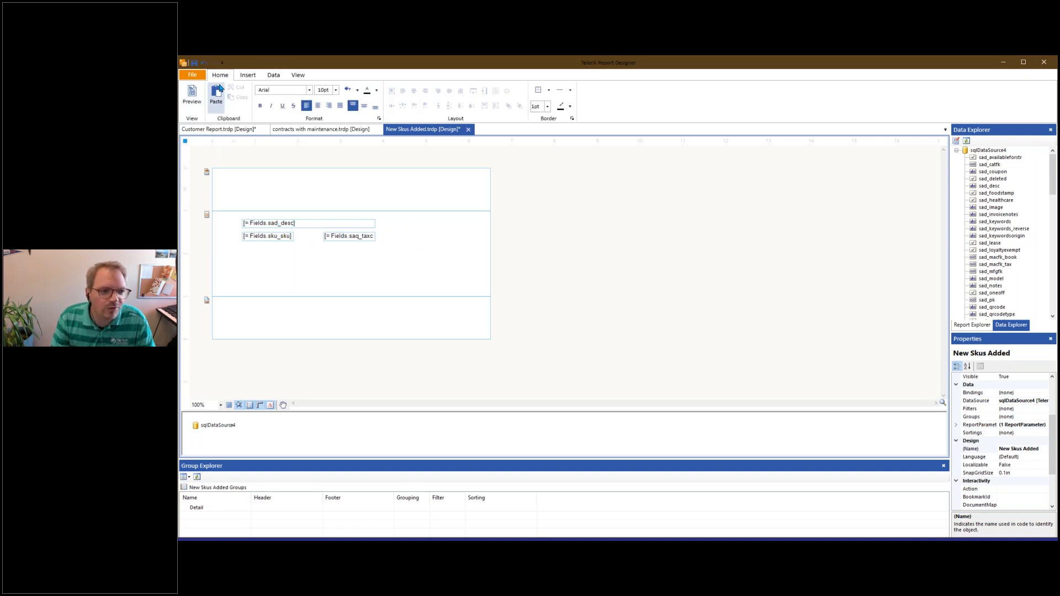
click(193, 99)
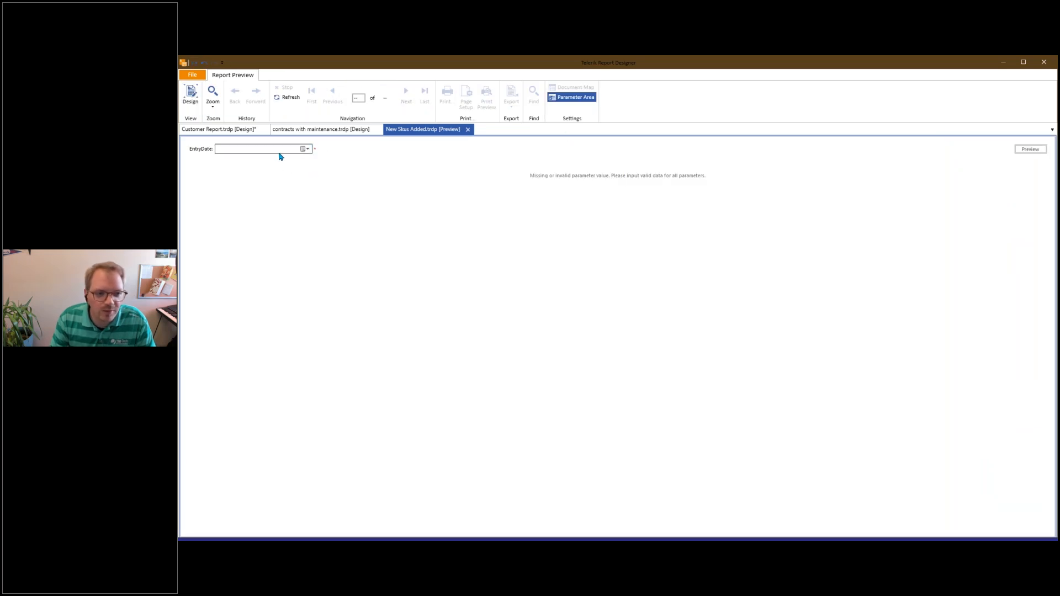
click(190, 94)
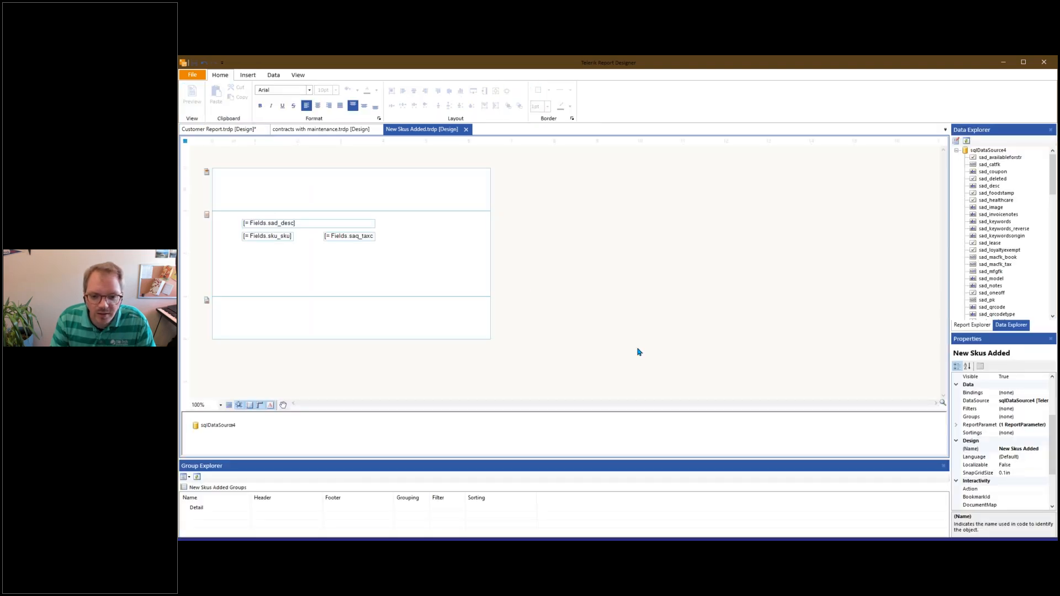
Remove the EntryDate parameter from the New Skus Added report's parameters and preview the report
right_click(618, 353)
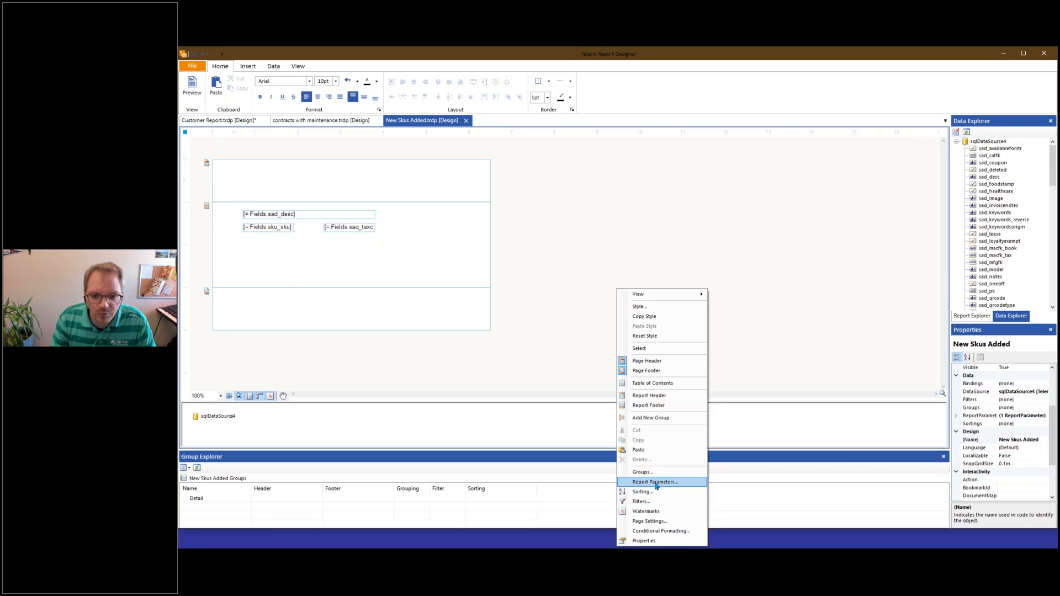
click(655, 482)
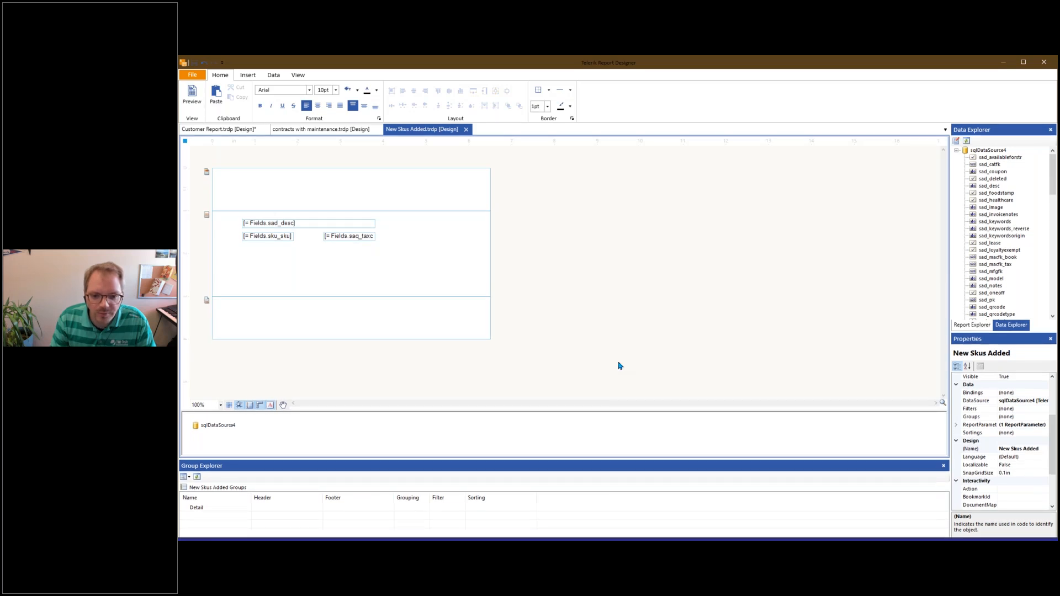
right_click(620, 364)
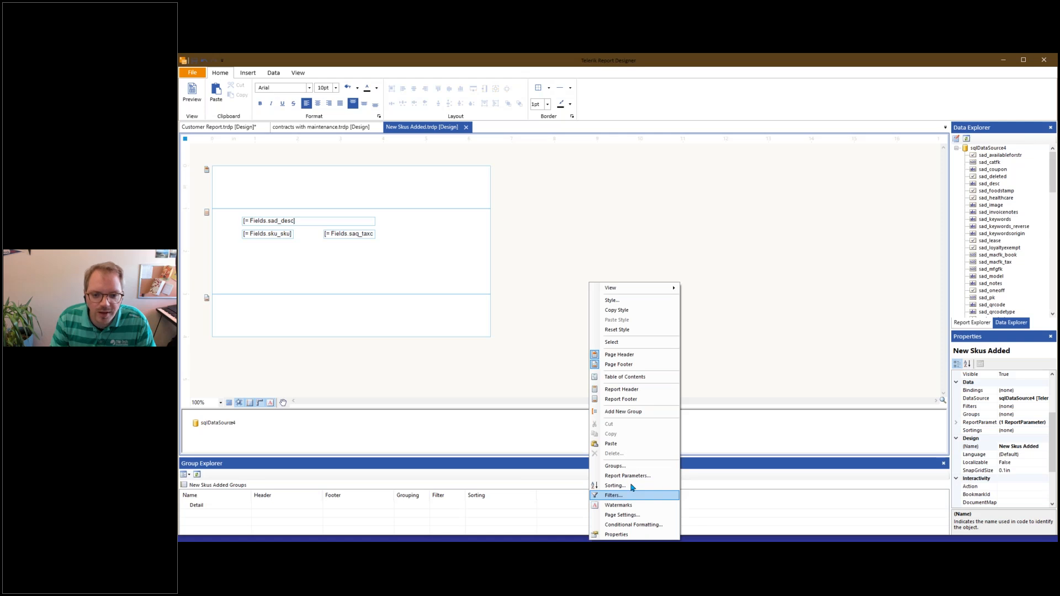
click(631, 385)
right_click(632, 386)
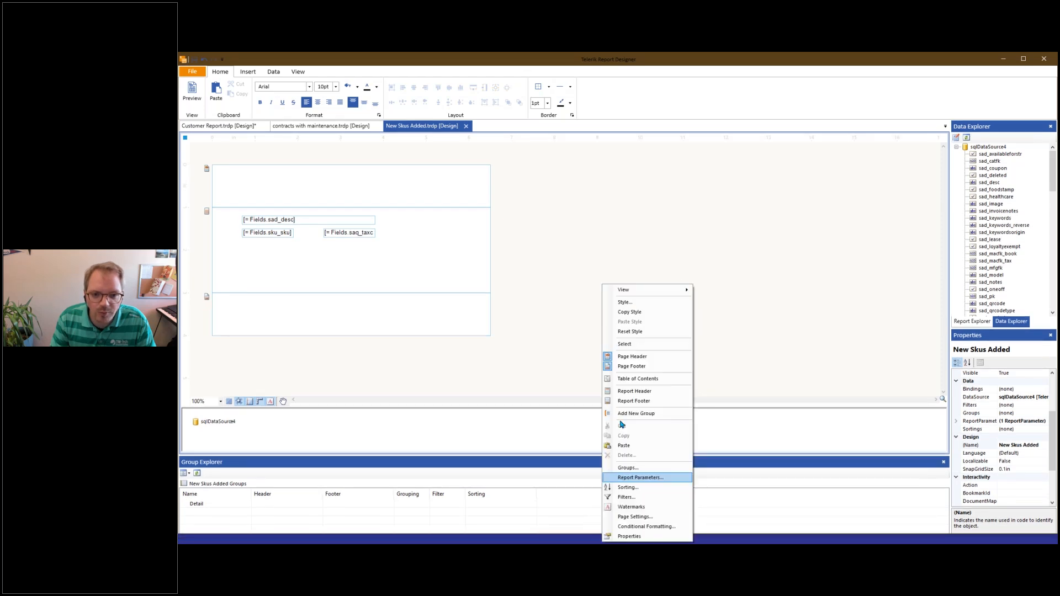
click(640, 476)
click(706, 348)
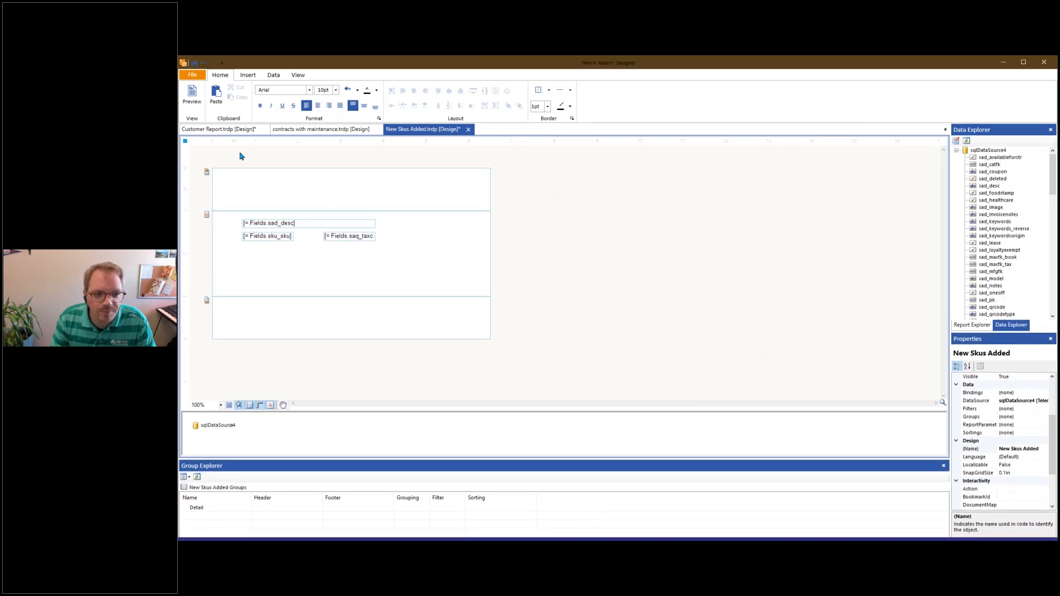
click(194, 95)
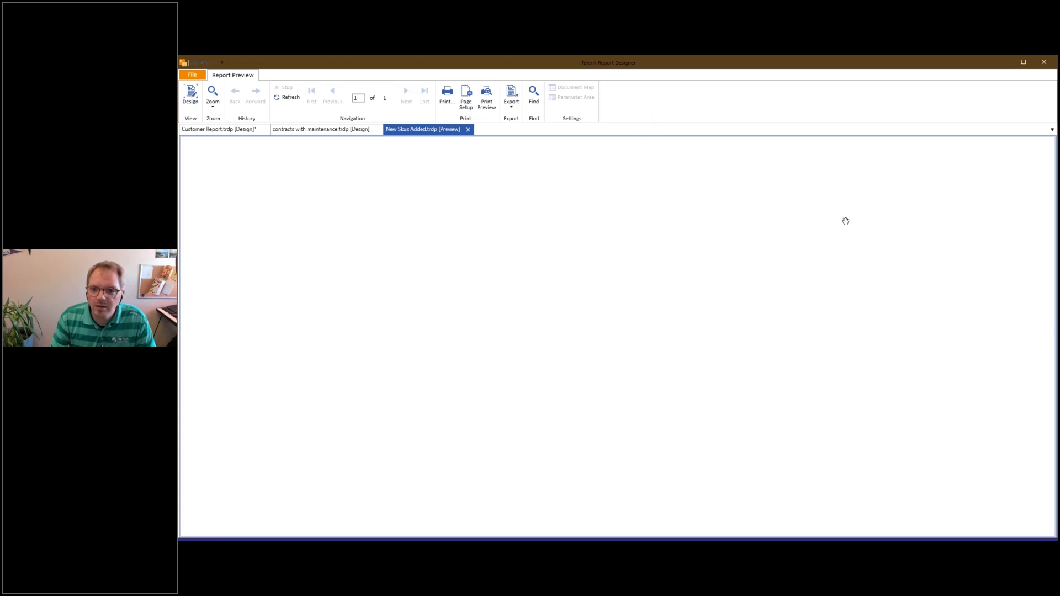
Close the contracts with maintenance and Customer Report files, and return New Skus Added to the design view
click(375, 129)
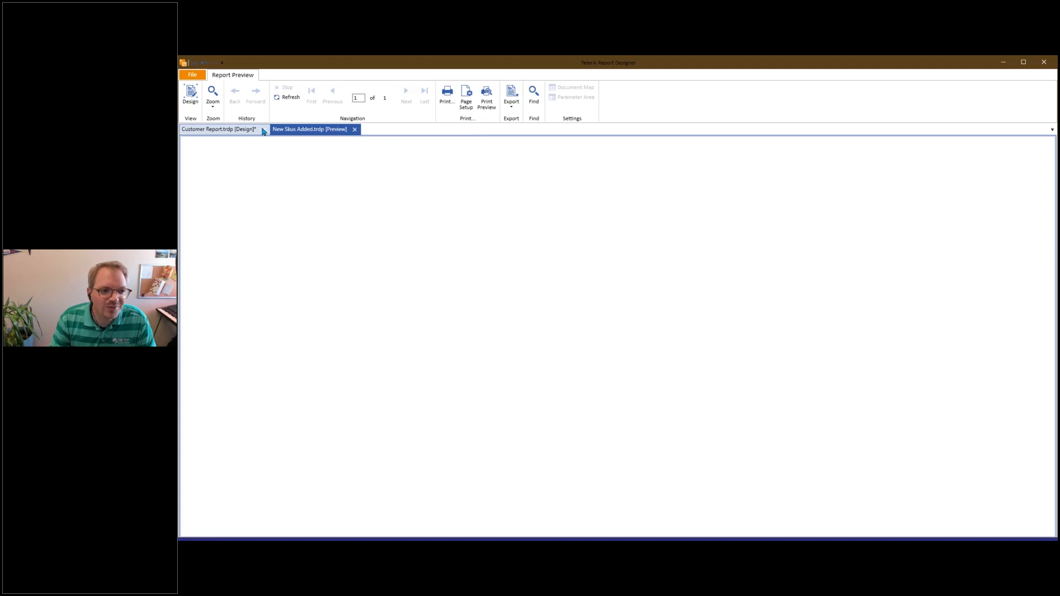
click(262, 129)
click(642, 314)
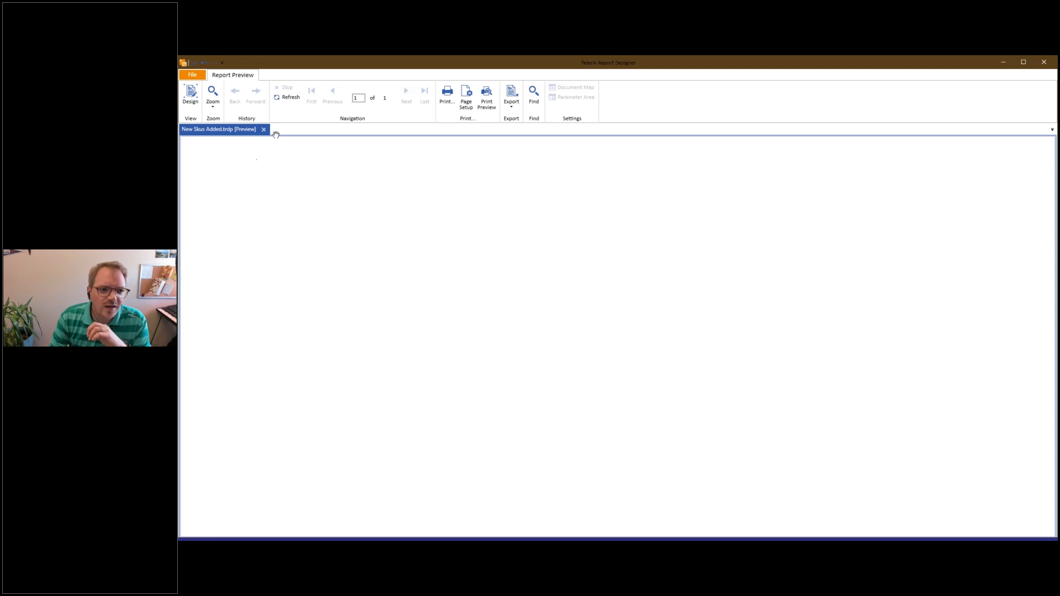
click(195, 94)
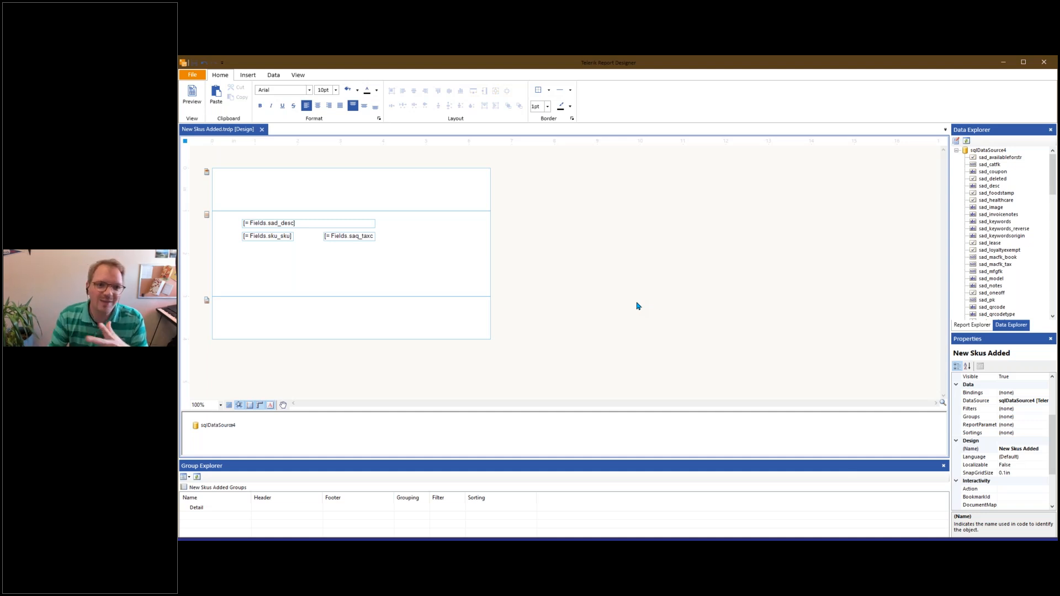
Switch to AIMsi, launch its online help and open the Design a custom report topic under Miscellany
click(194, 79)
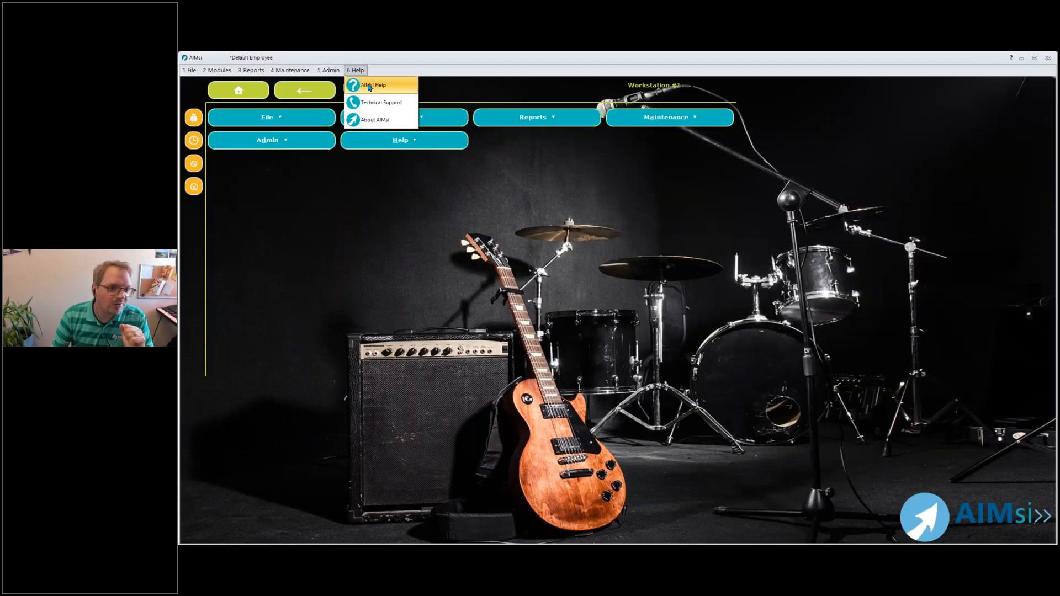
click(368, 86)
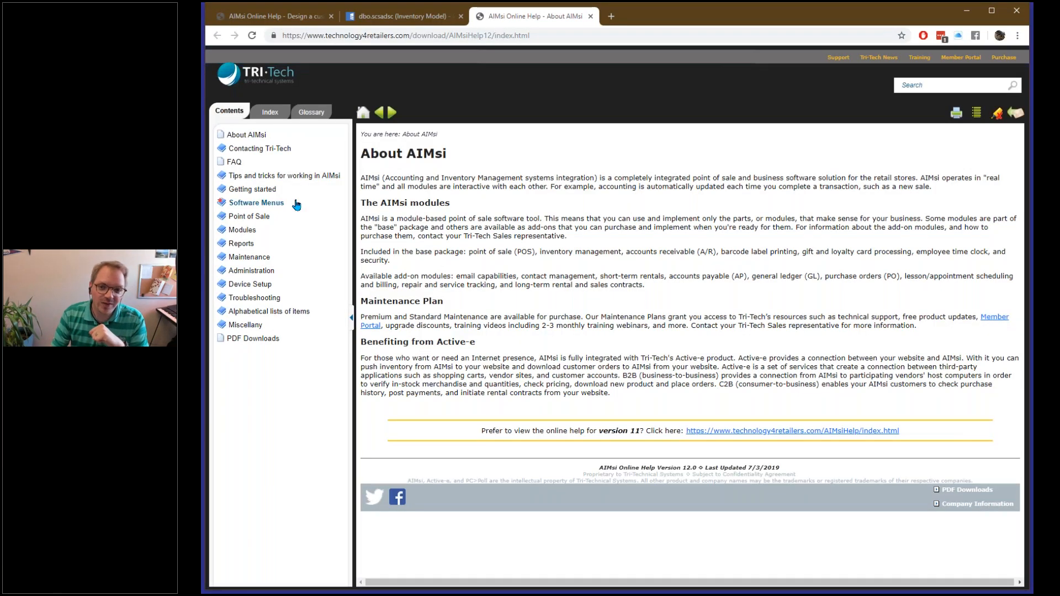
click(245, 163)
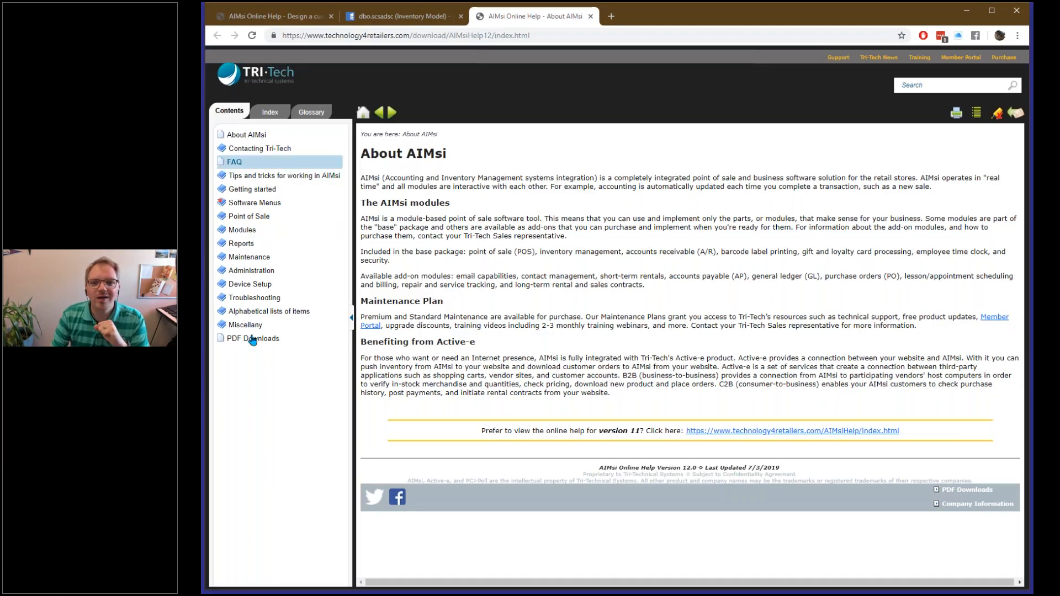
click(256, 338)
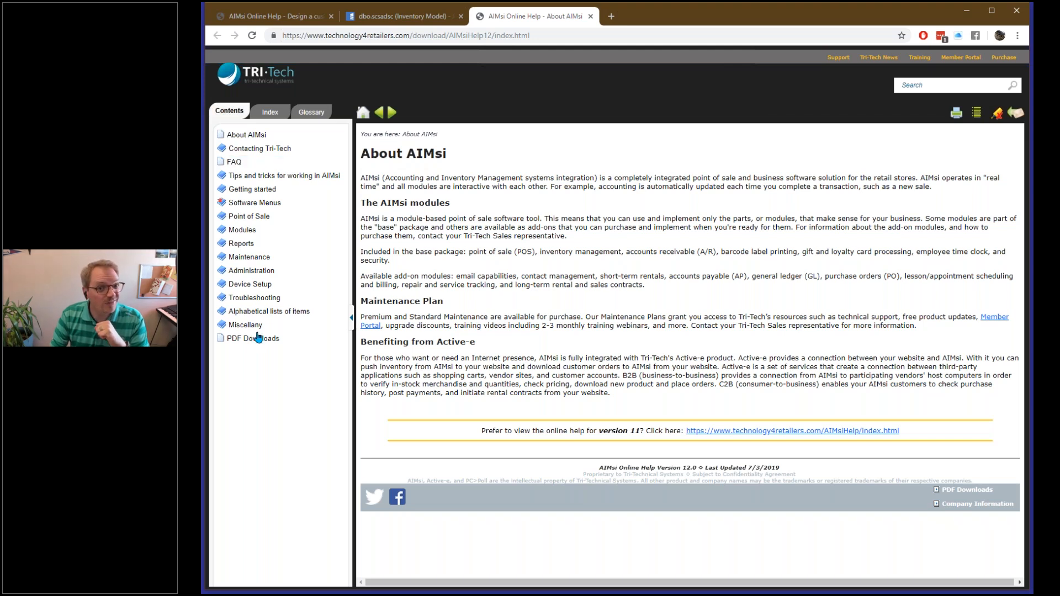
click(246, 325)
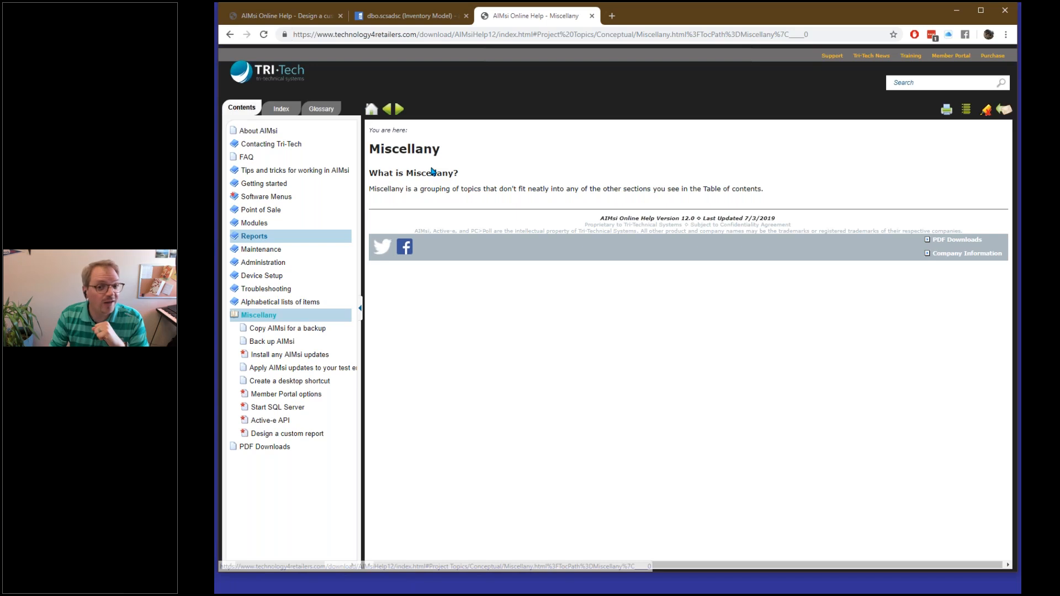
click(288, 434)
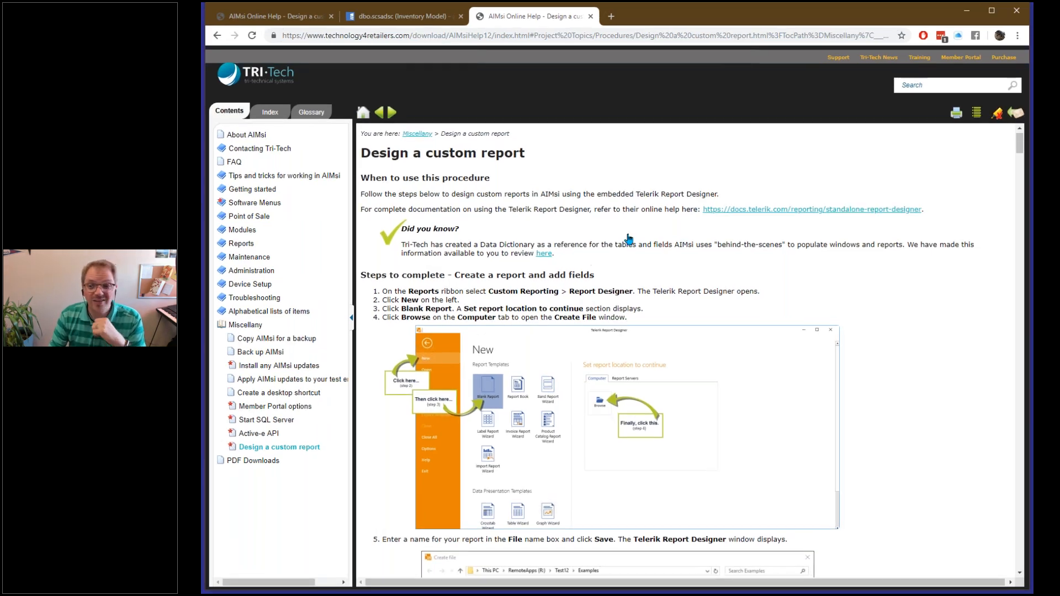
Open the AIMsi Data Dictionary linked from the custom report help topic and activate its table search
click(545, 255)
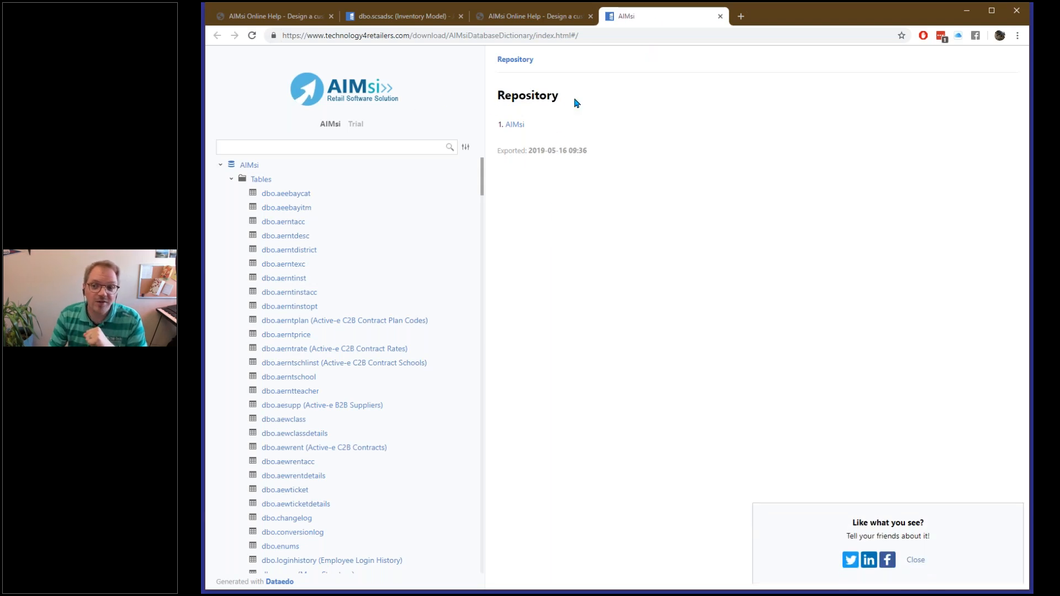
click(291, 151)
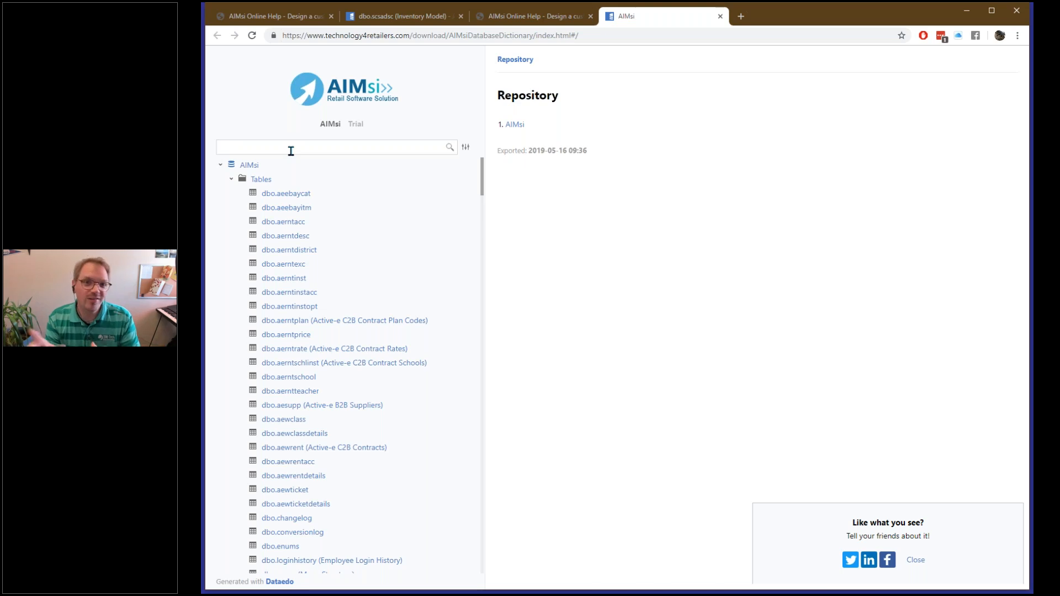
click(291, 151)
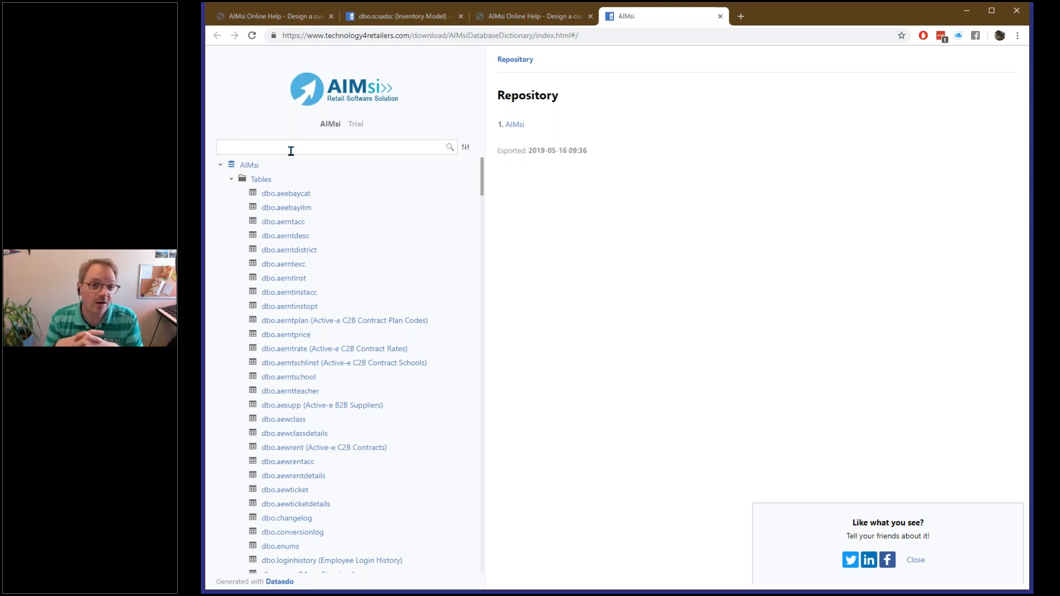